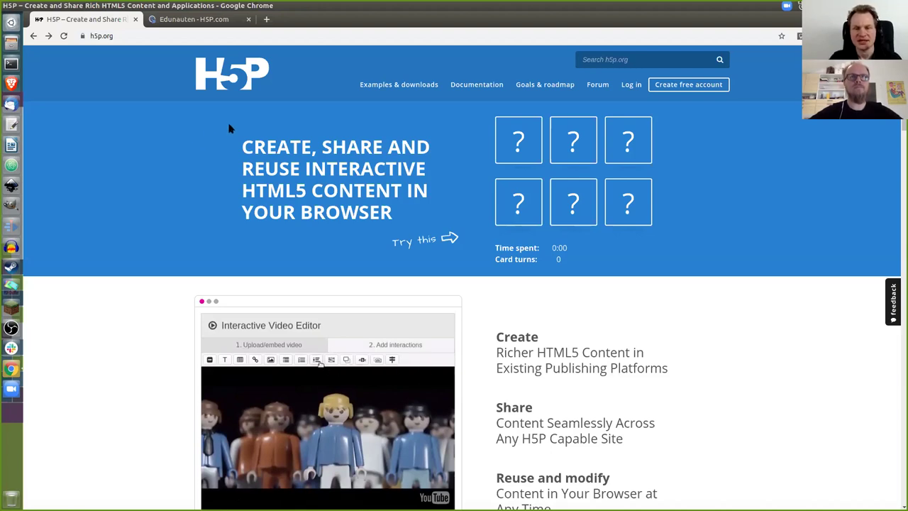
# - Open the h5p.org Examples & downloads catalogue and browse its content type tiles
pyautogui.click(419, 88)
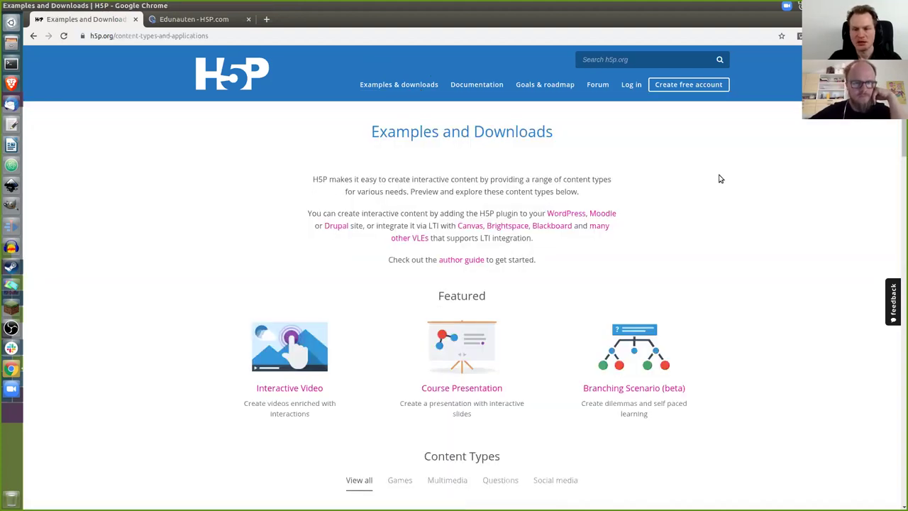
pyautogui.scroll(-4, 723, 177)
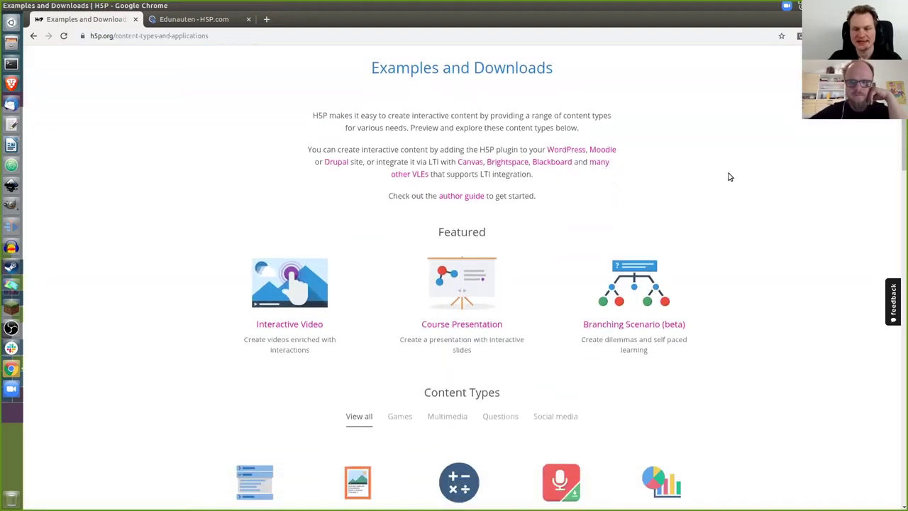
pyautogui.scroll(-8, 738, 175)
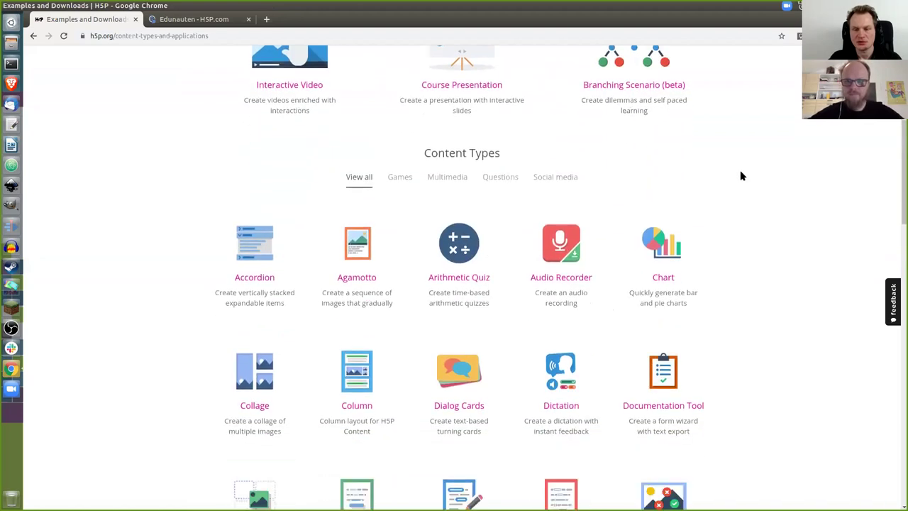
pyautogui.scroll(-10, 740, 175)
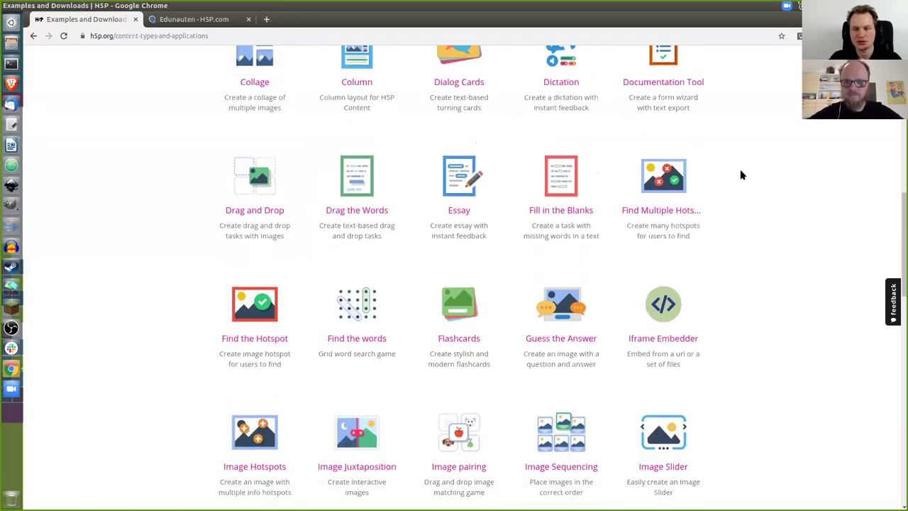
pyautogui.scroll(-13, 740, 175)
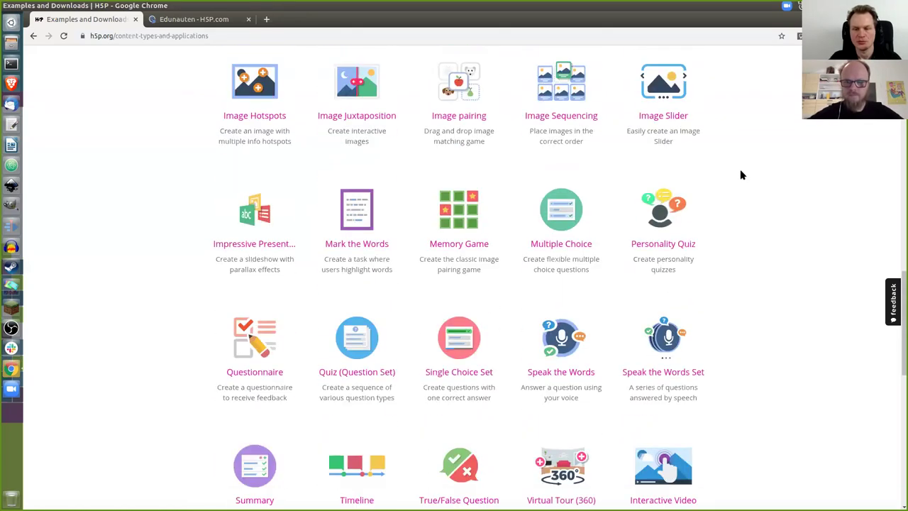
pyautogui.scroll(-3, 740, 175)
pyautogui.scroll(5, 740, 175)
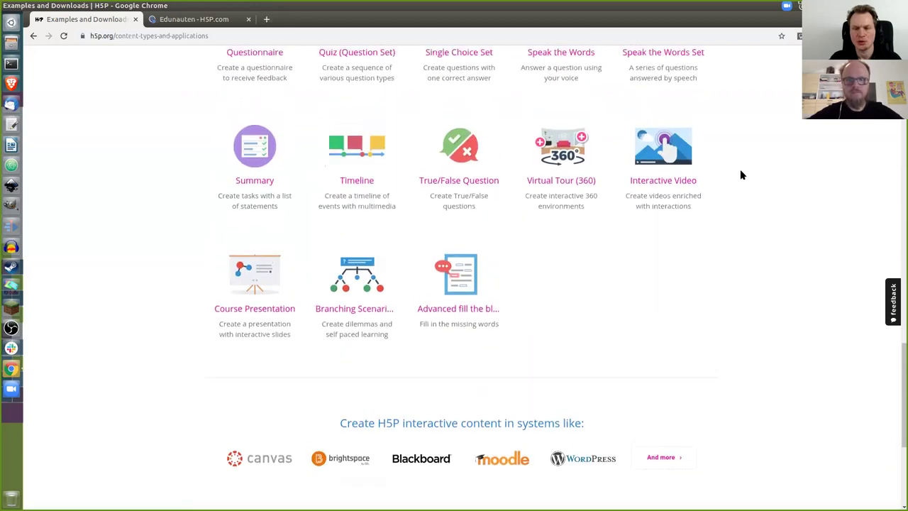
pyautogui.scroll(1, 740, 174)
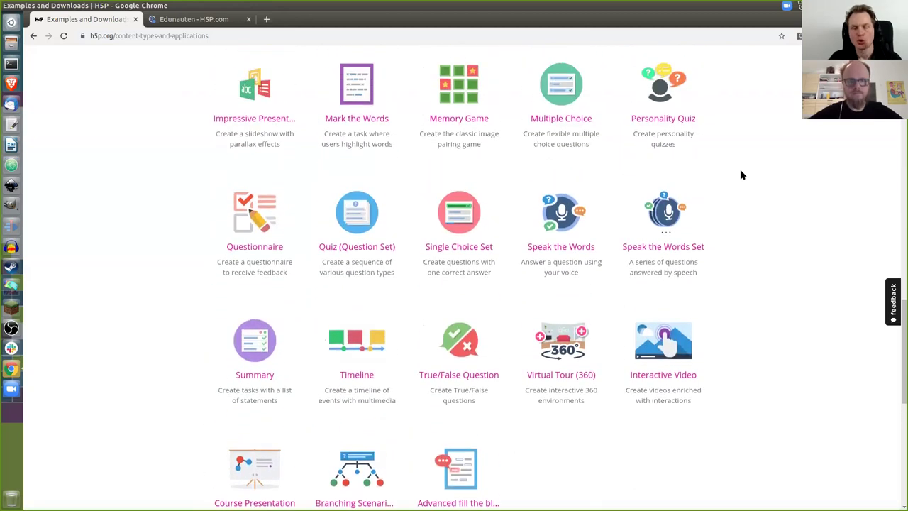
pyautogui.scroll(8, 740, 174)
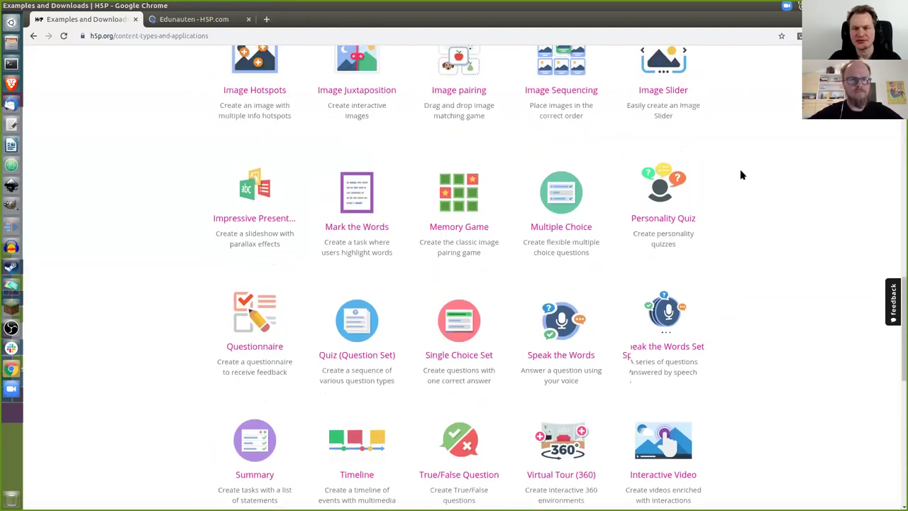
pyautogui.scroll(1, 740, 175)
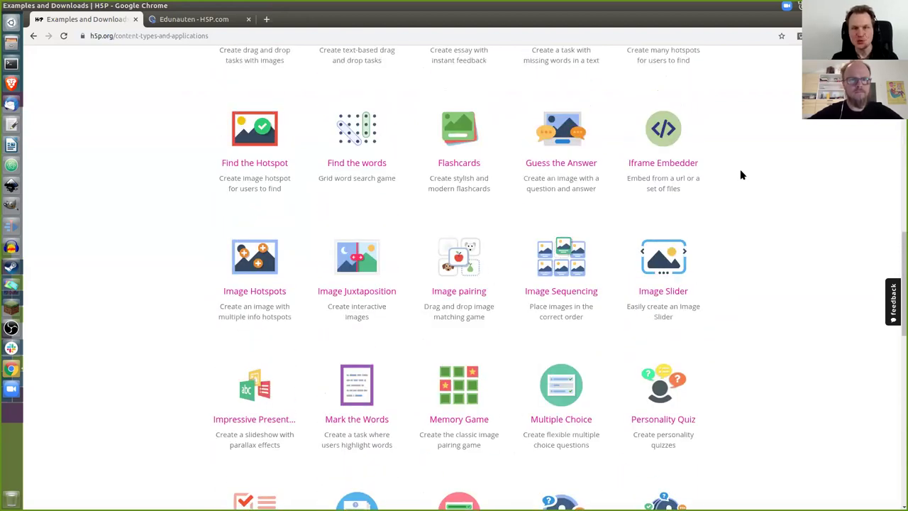
pyautogui.scroll(2, 752, 166)
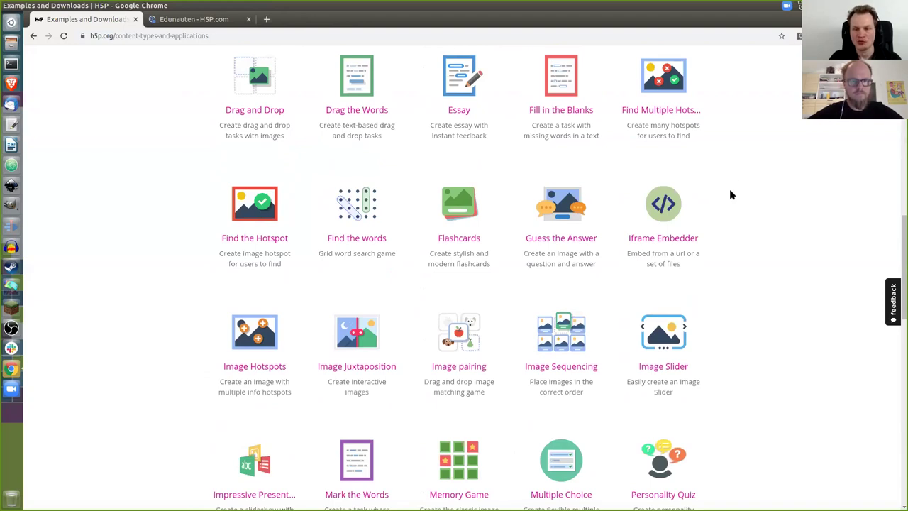
pyautogui.scroll(-3, 730, 193)
pyautogui.scroll(-3, 731, 193)
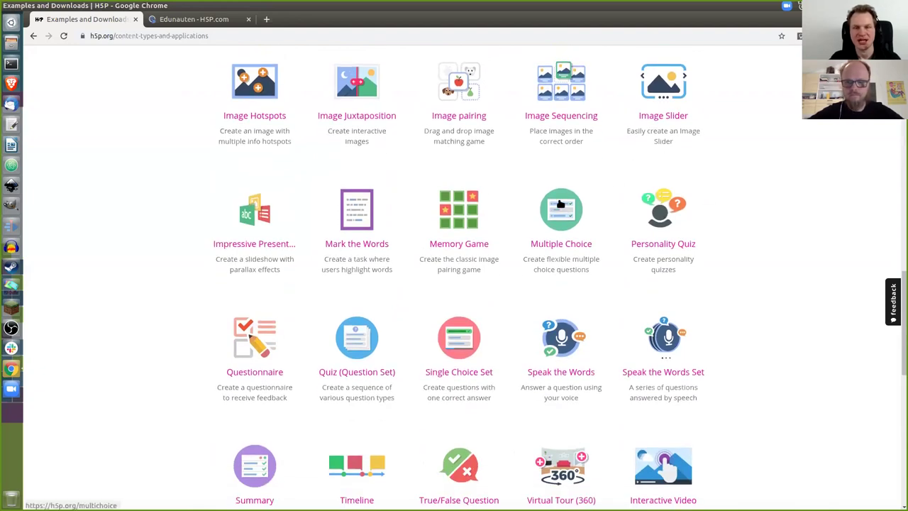
# - Open the Multiple Choice example and check the answer Blue for the blackcurrant question
pyautogui.click(552, 245)
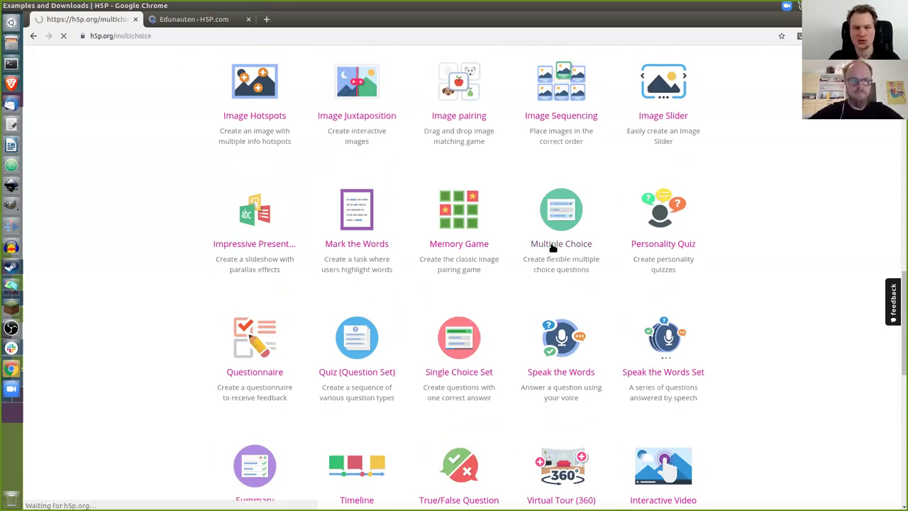
pyautogui.scroll(-2, 751, 222)
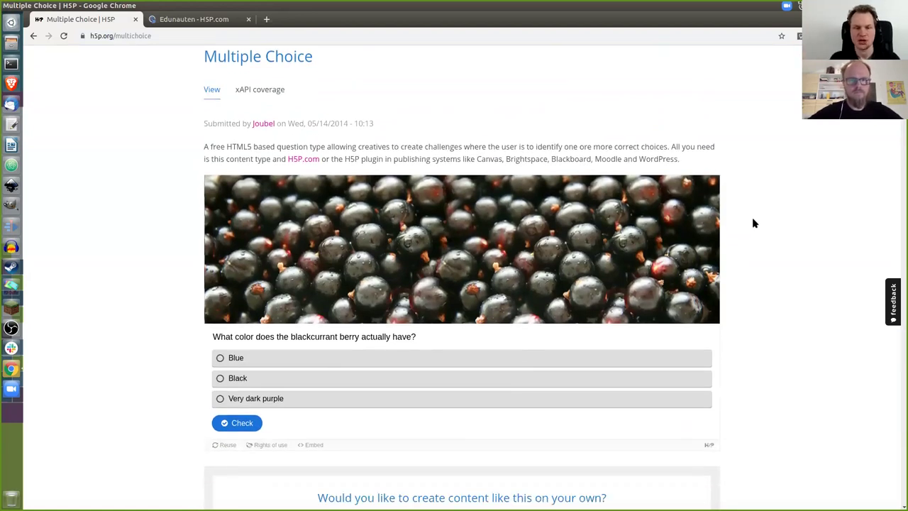
pyautogui.scroll(-1, 753, 240)
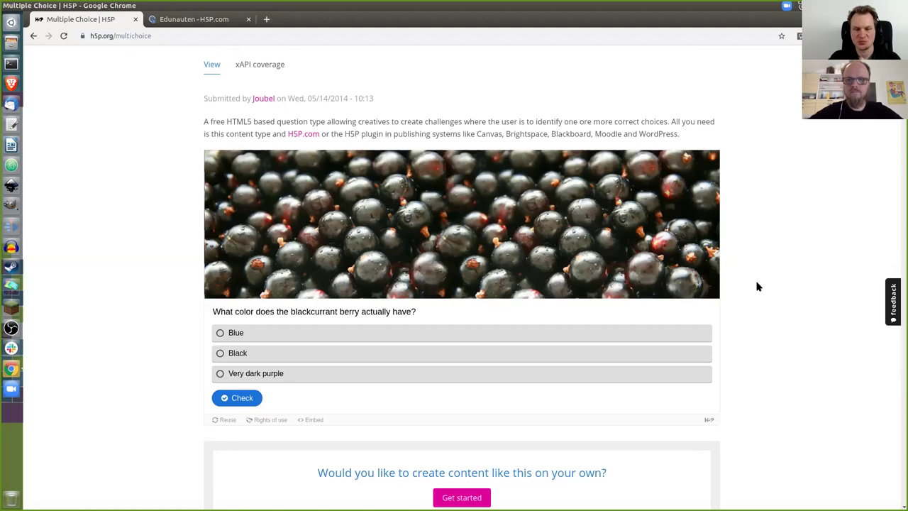
pyautogui.click(299, 338)
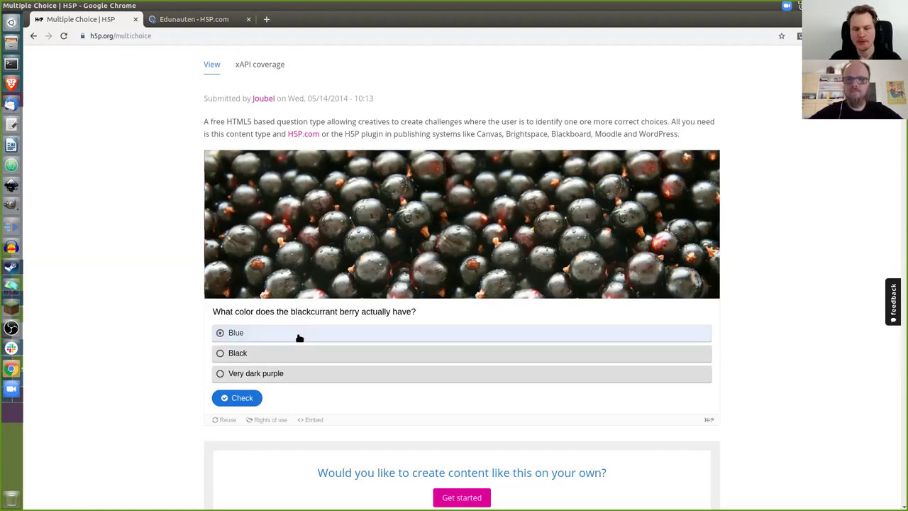
pyautogui.click(247, 398)
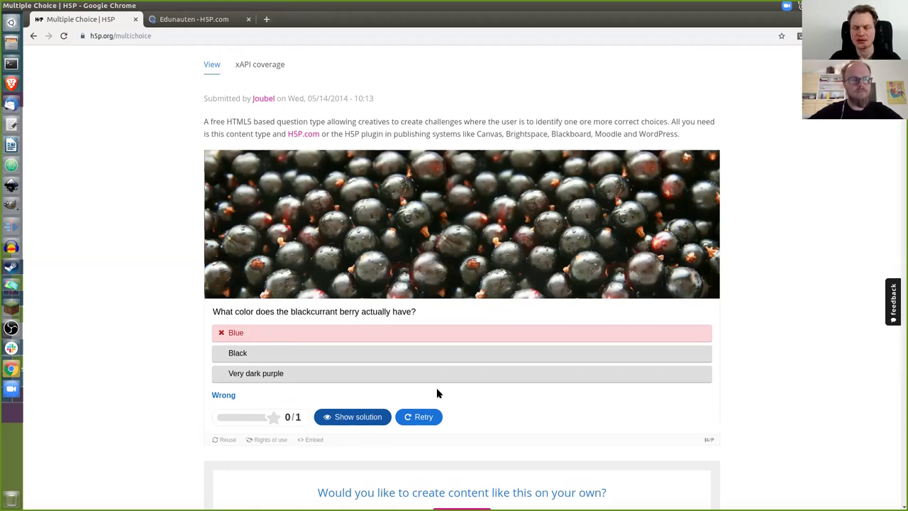
# - Retry the question with Very dark purple and check it, scoring 1/1
pyautogui.click(426, 417)
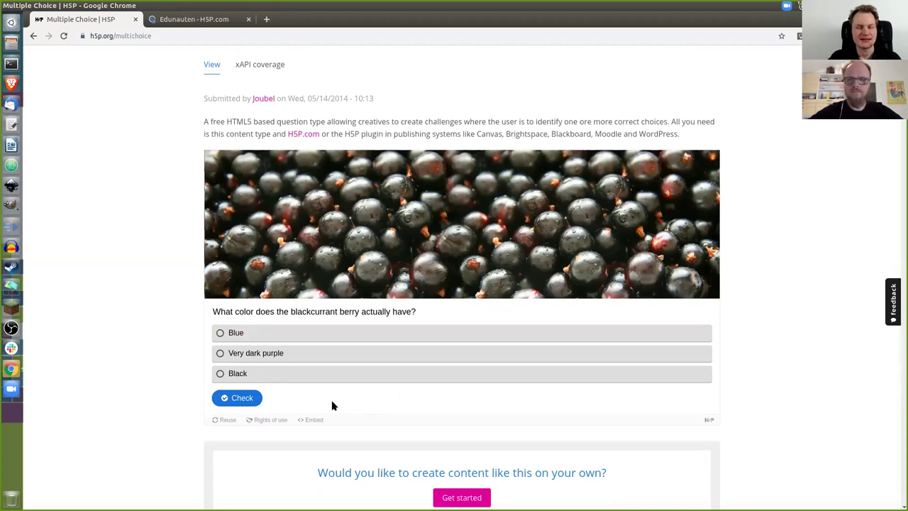
pyautogui.click(274, 357)
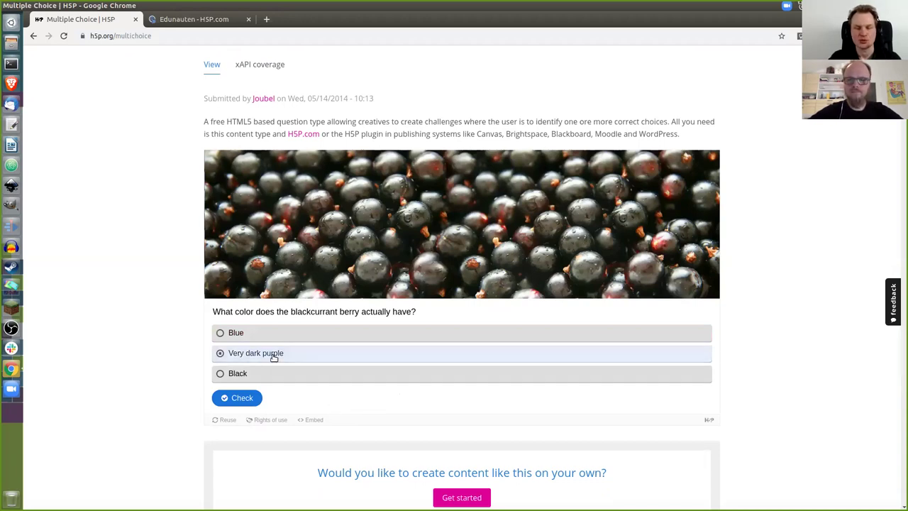
pyautogui.click(241, 398)
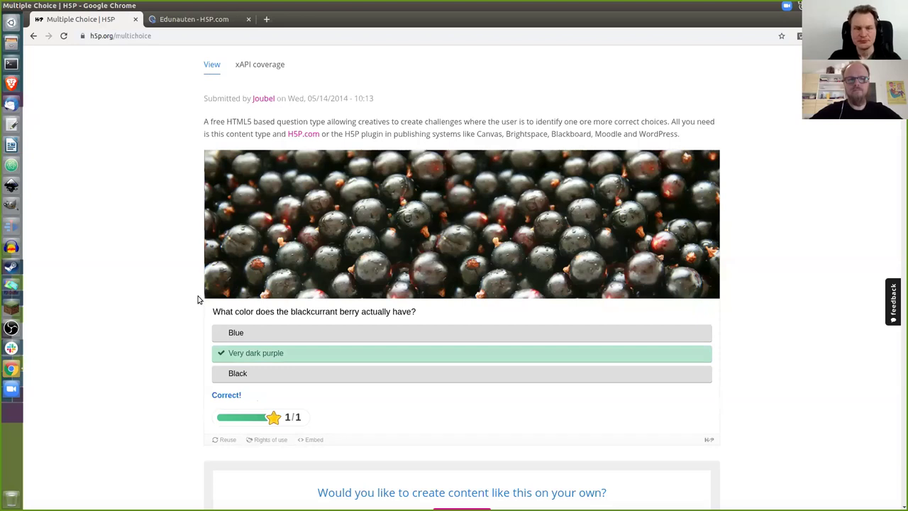
pyautogui.scroll(3, 200, 300)
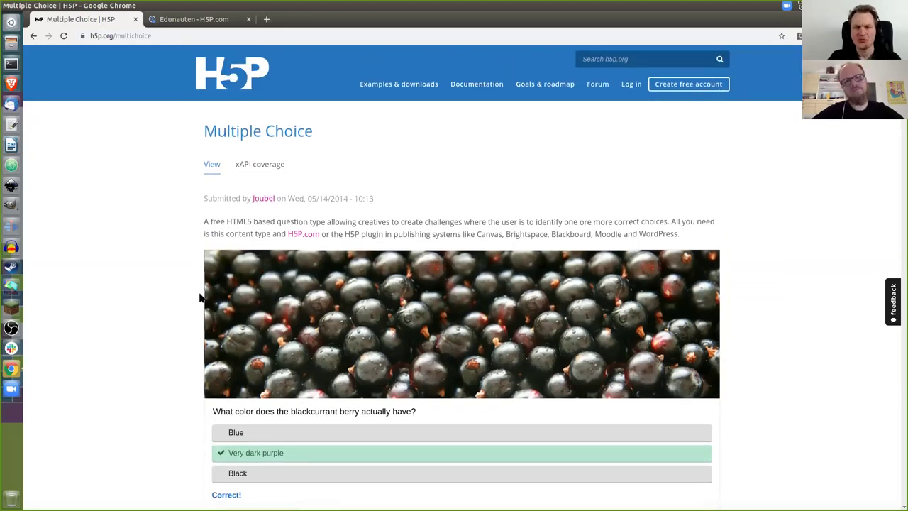
# - Return to the Examples & downloads catalogue and scroll through the content types
pyautogui.click(413, 88)
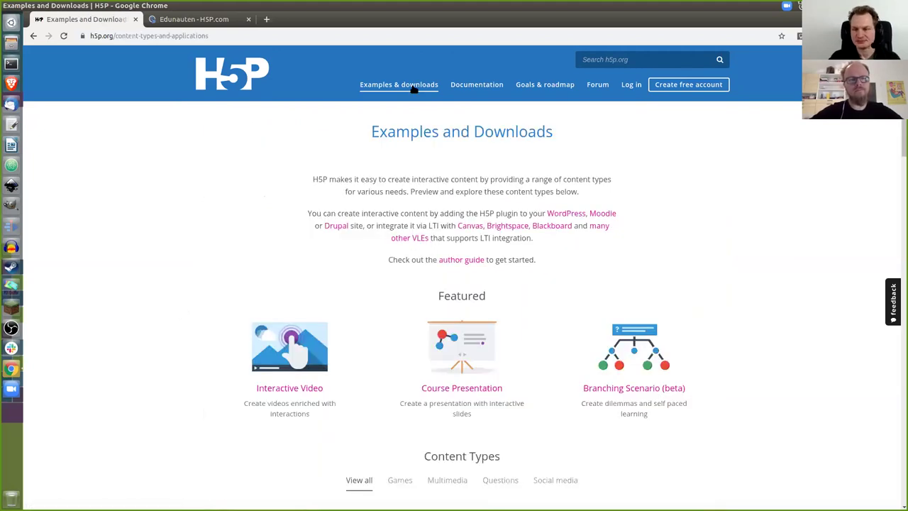
pyautogui.scroll(-2, 724, 207)
pyautogui.scroll(-3, 727, 207)
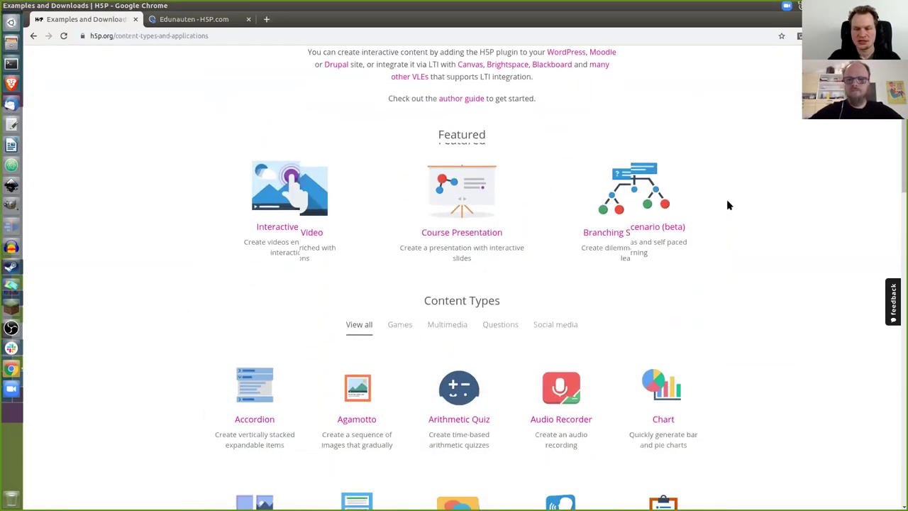
pyautogui.scroll(-1, 729, 205)
pyautogui.scroll(1, 728, 204)
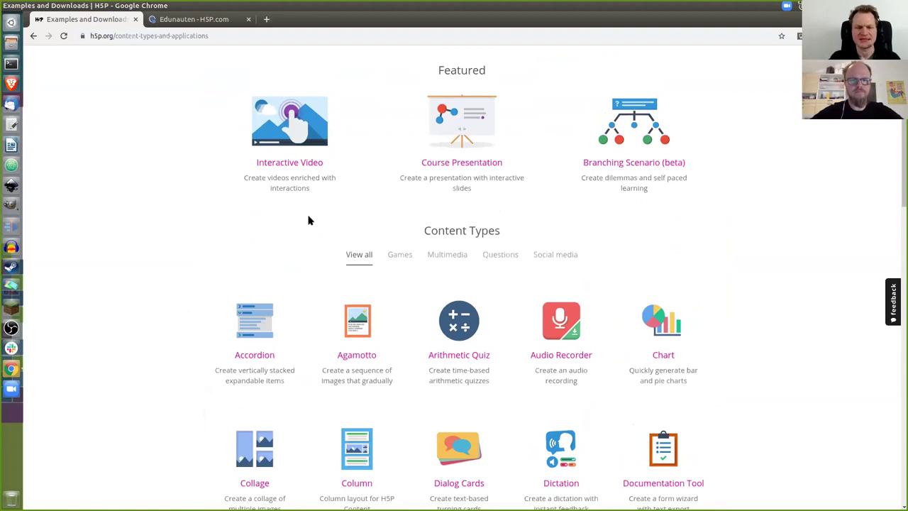
# - Open the Interactive Video example and show the Smoothie video fullscreen
pyautogui.click(281, 168)
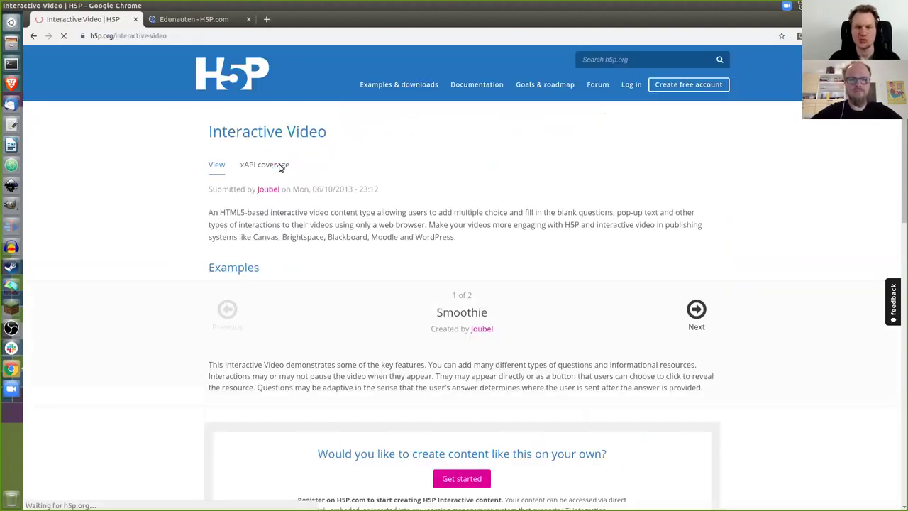
pyautogui.scroll(-3, 163, 180)
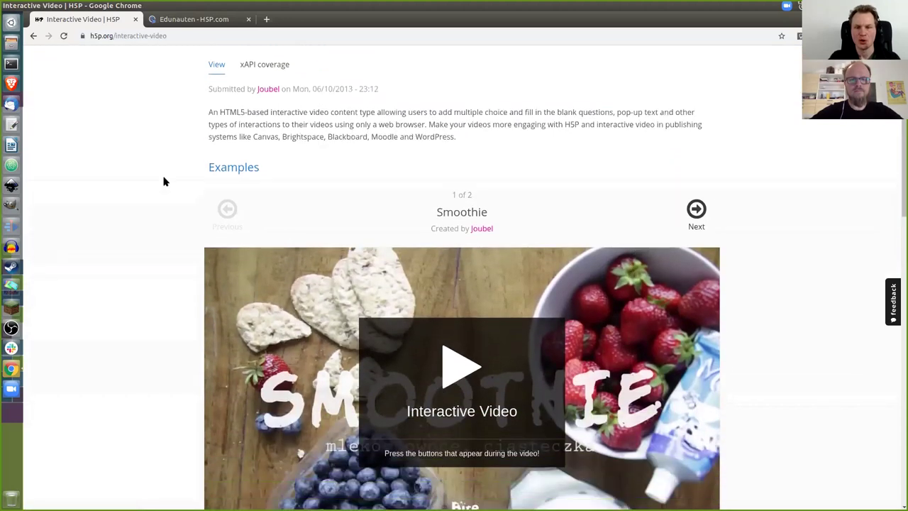
pyautogui.scroll(-1, 163, 182)
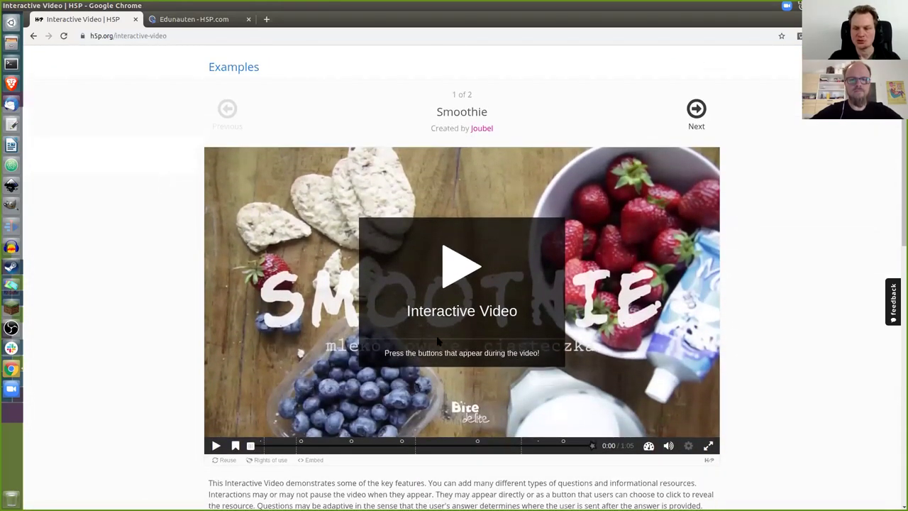
pyautogui.click(707, 446)
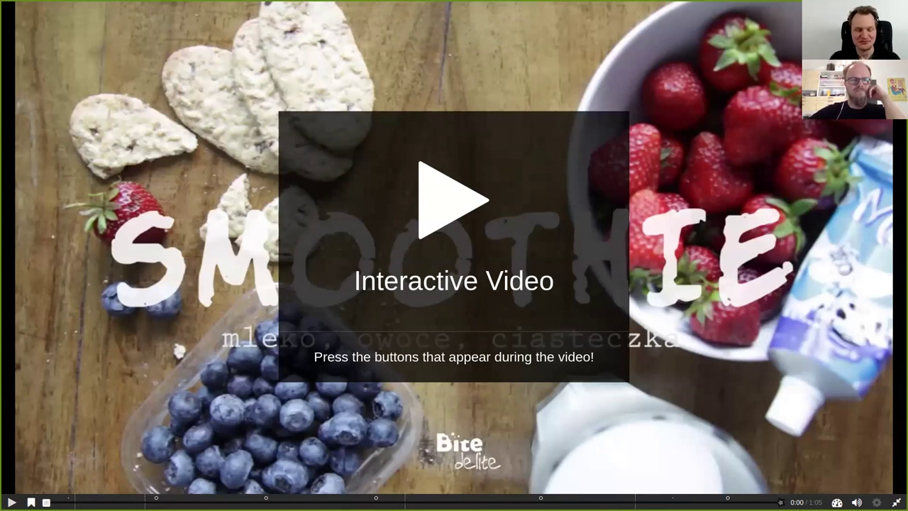
# - Play the Smoothie video and view, then close, the Ingredients list pop-up
pyautogui.press('space')
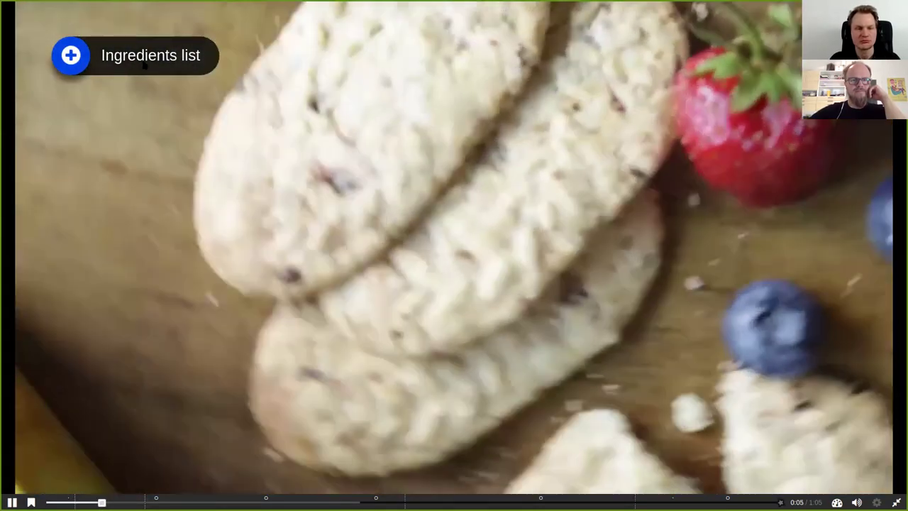
pyautogui.click(141, 63)
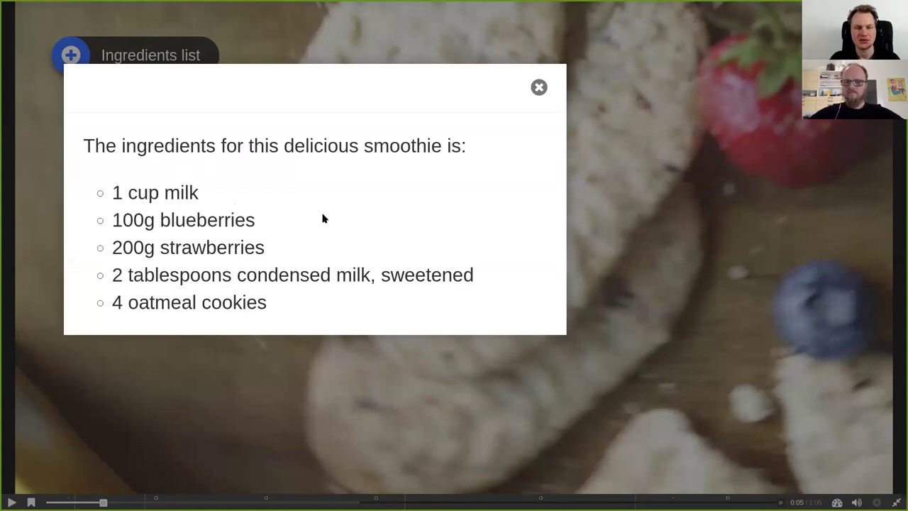
pyautogui.click(538, 93)
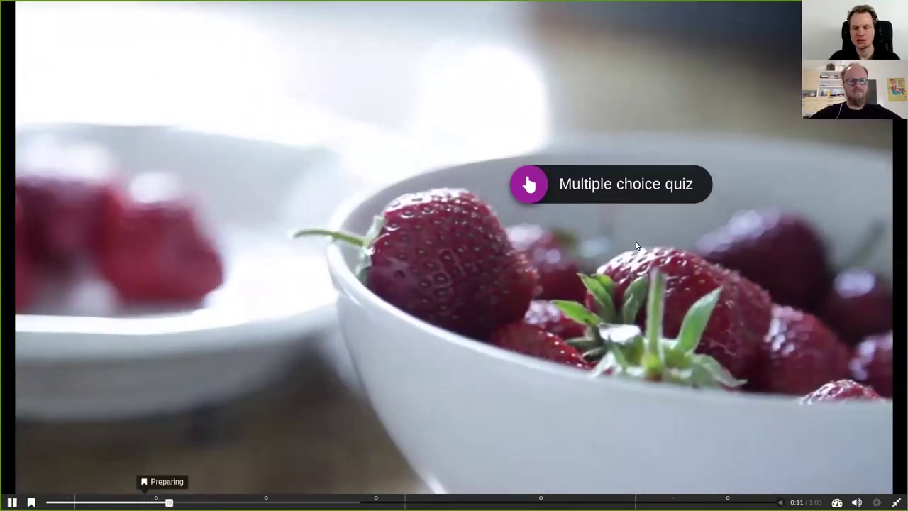
# - Answer the Multiple choice quiz with Strawberry, check it, and continue the video
pyautogui.click(645, 187)
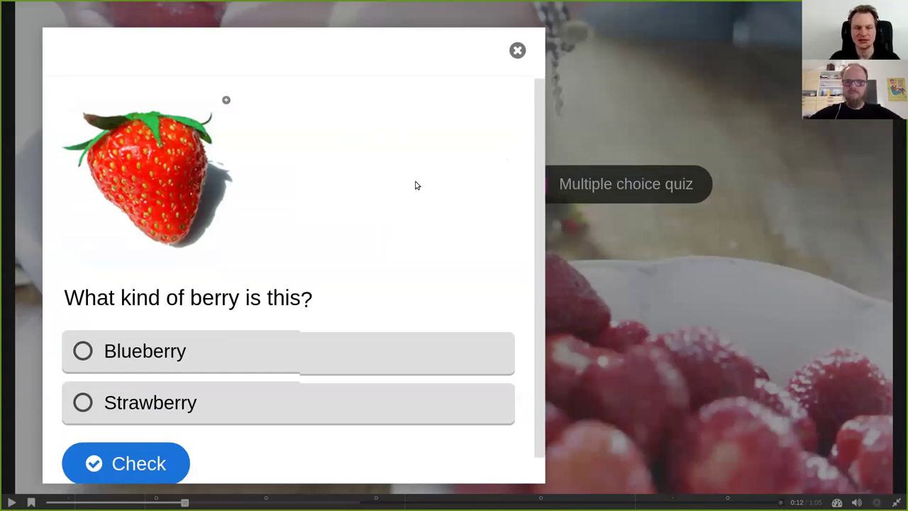
pyautogui.scroll(-1, 415, 186)
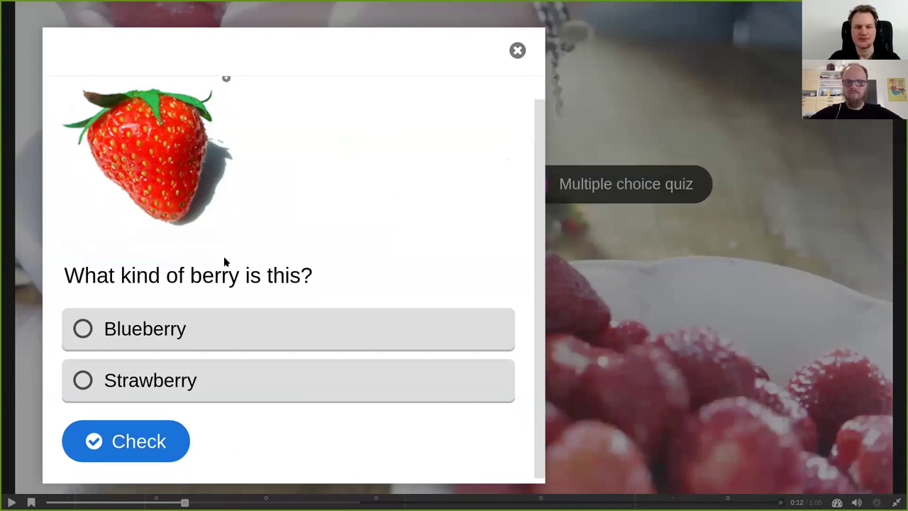
pyautogui.click(176, 384)
pyautogui.click(162, 429)
pyautogui.scroll(-2, 233, 348)
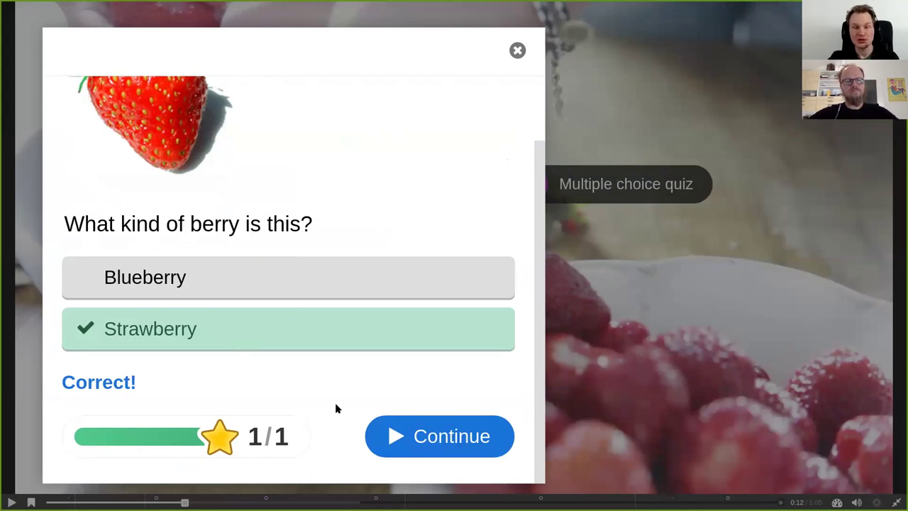
pyautogui.click(409, 434)
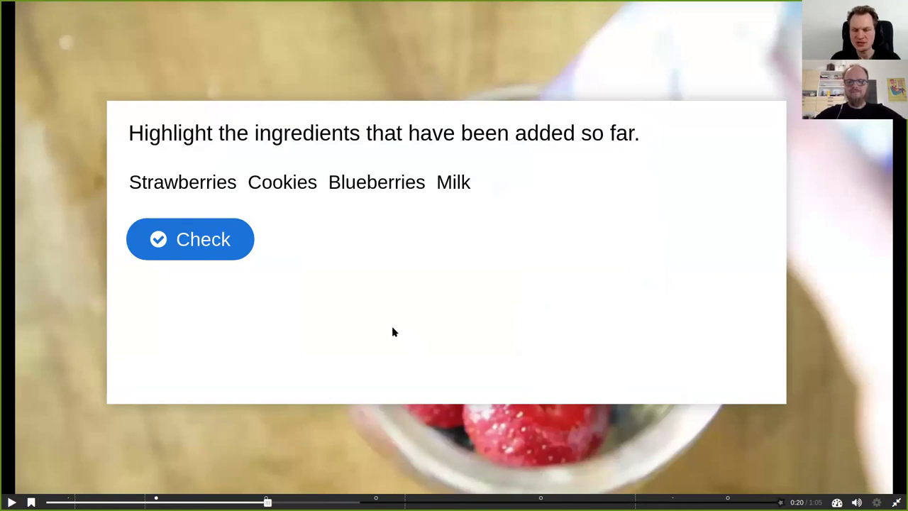
# - Mark Strawberries, Blueberries and Cookies, check for a 1/2 score, and replay the intro
pyautogui.click(201, 186)
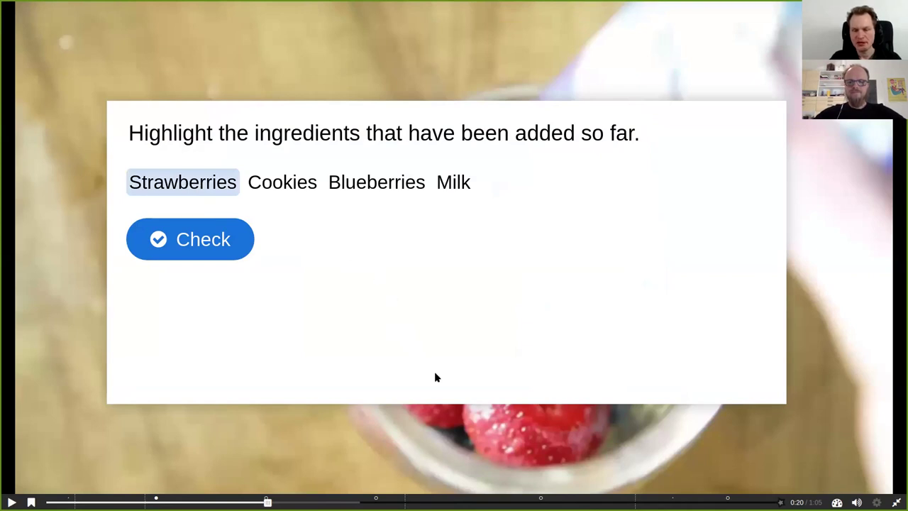
pyautogui.click(395, 185)
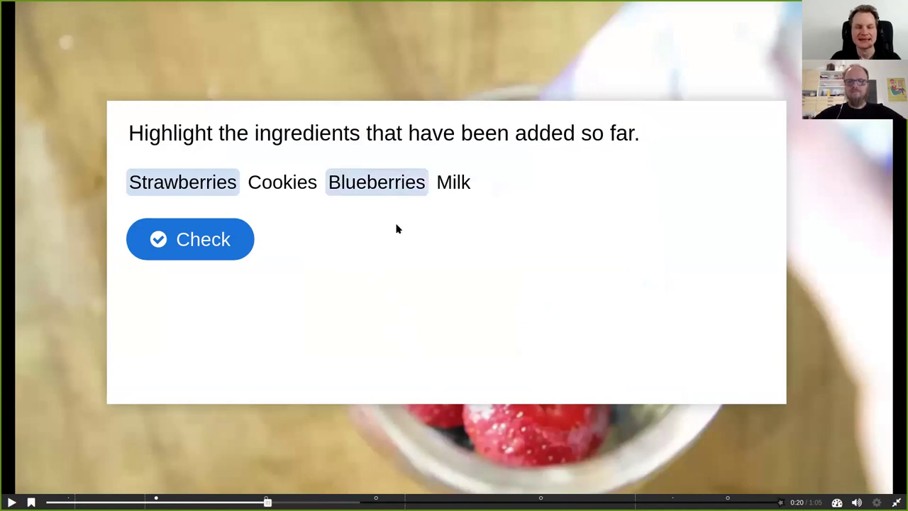
pyautogui.click(318, 190)
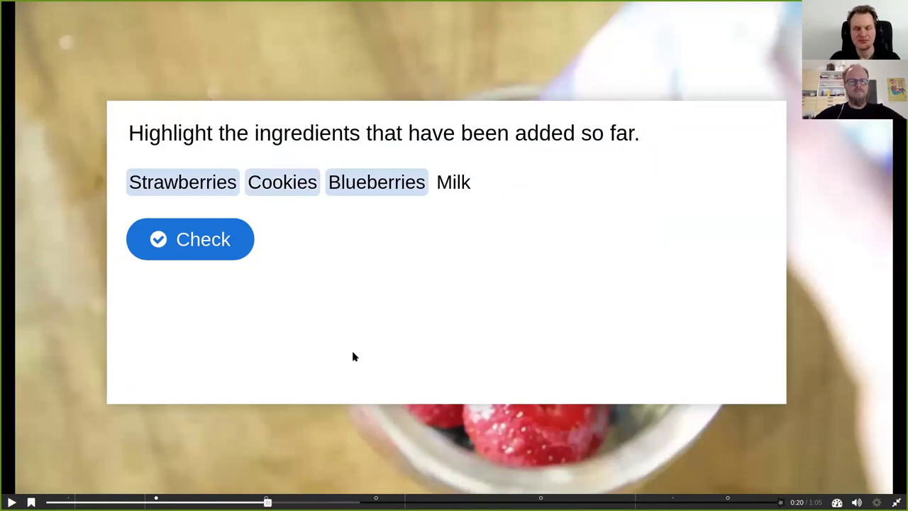
pyautogui.click(230, 250)
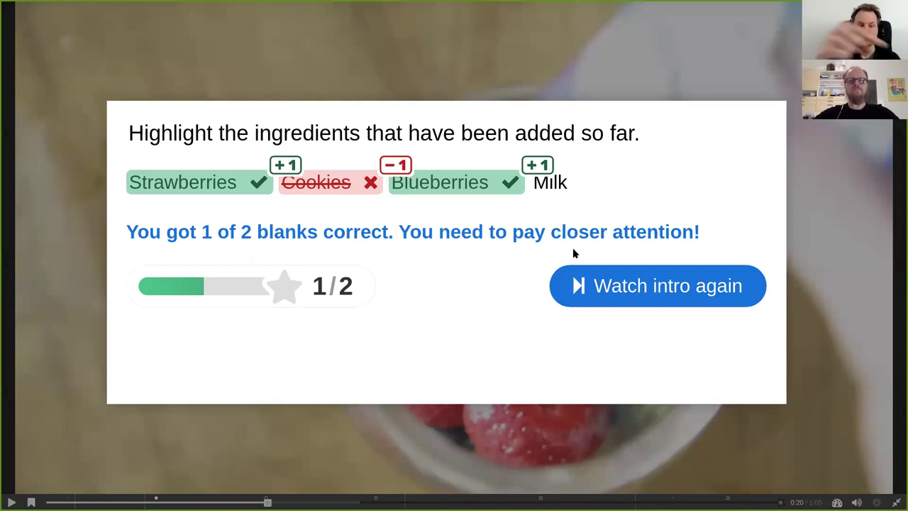
pyautogui.click(596, 284)
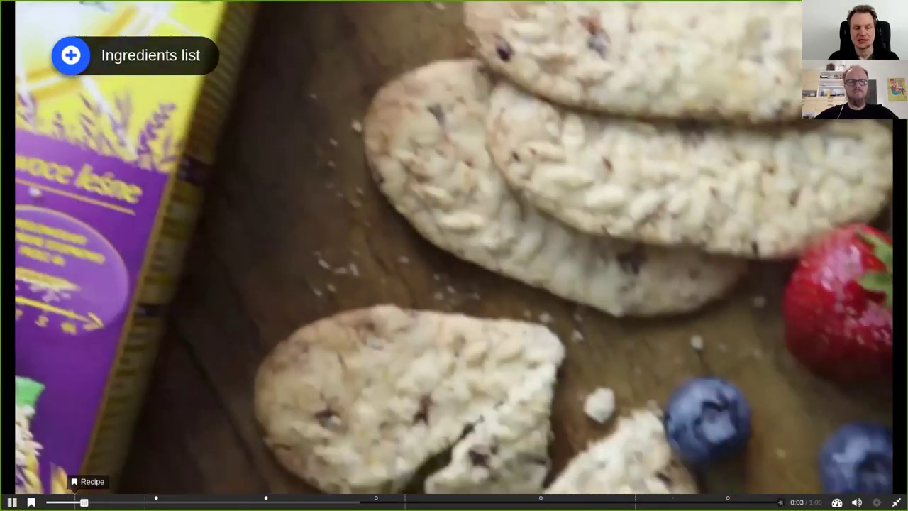
# - Skip to the jar scene, open and dismiss Fill in the blanks, and play on to 0:36
pyautogui.click(166, 413)
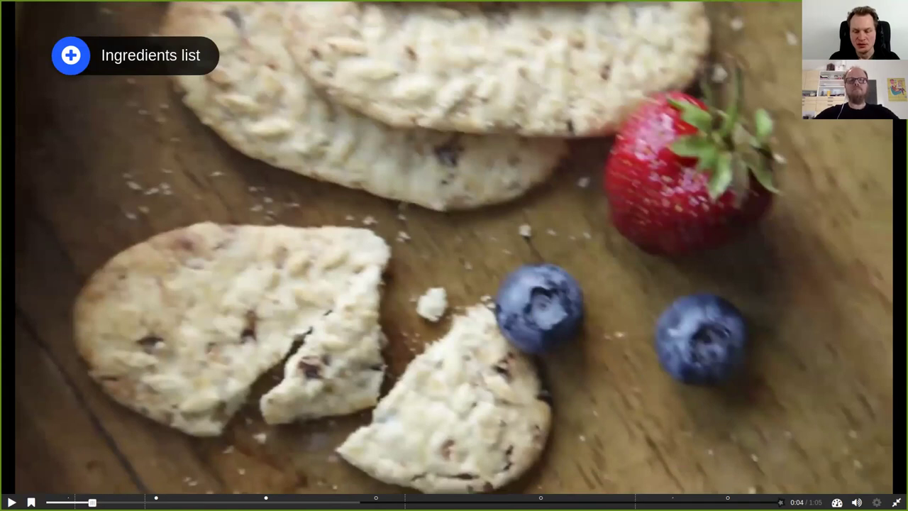
pyautogui.click(356, 503)
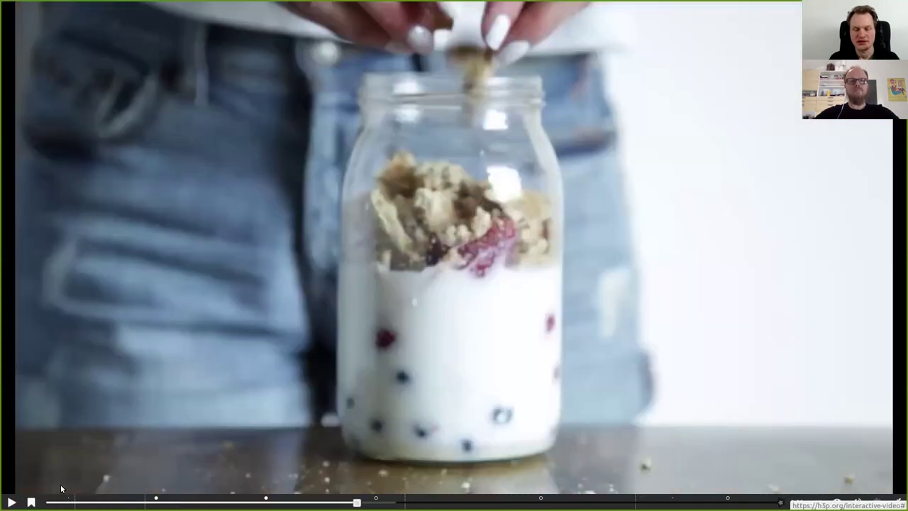
pyautogui.click(11, 503)
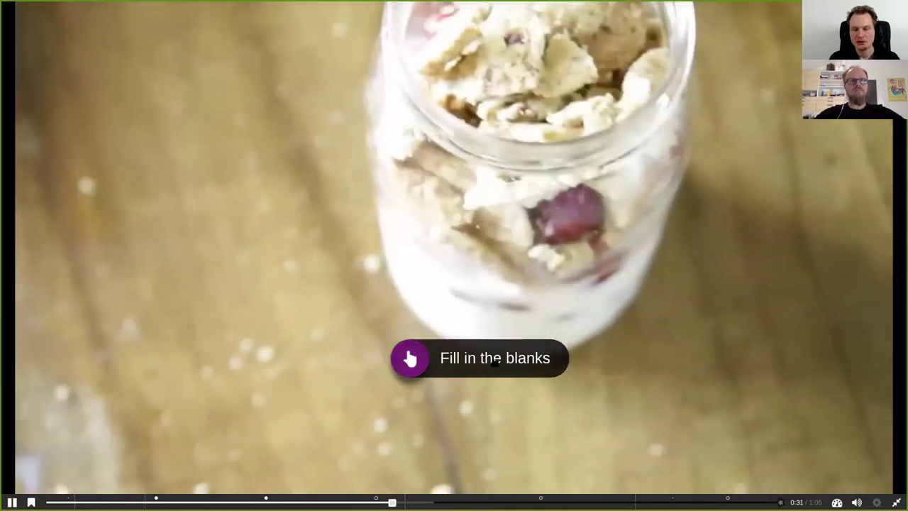
pyautogui.click(489, 355)
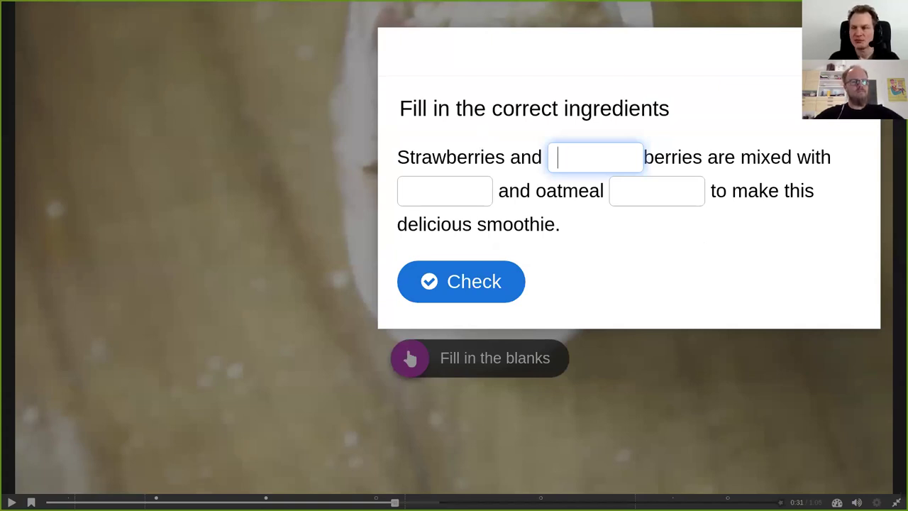
pyautogui.press('Escape')
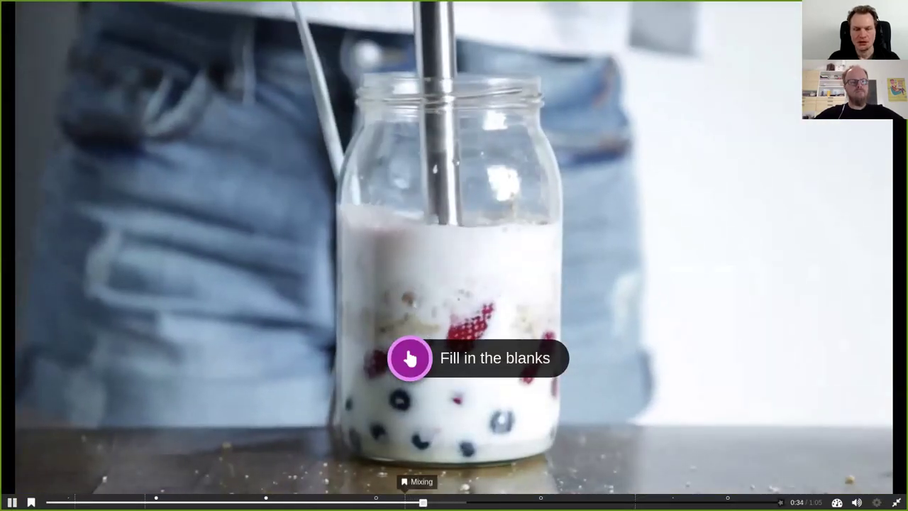
pyautogui.press('space')
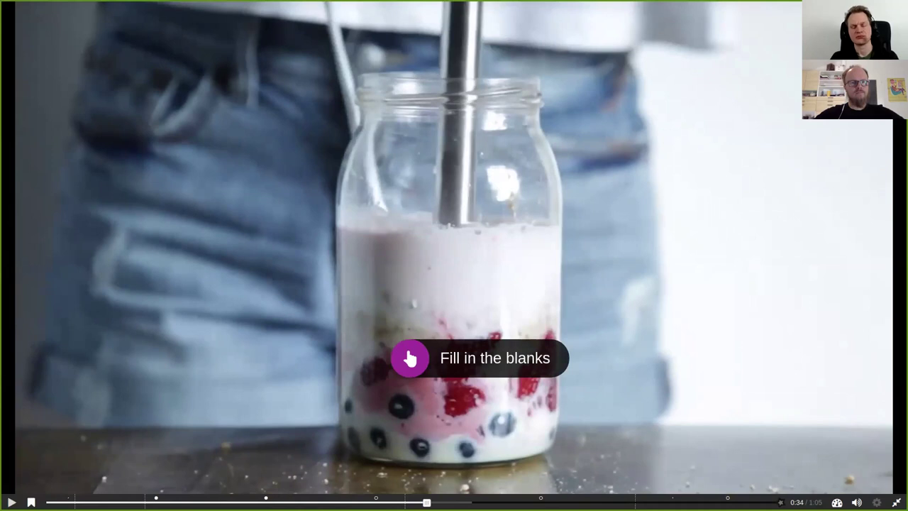
pyautogui.press('space')
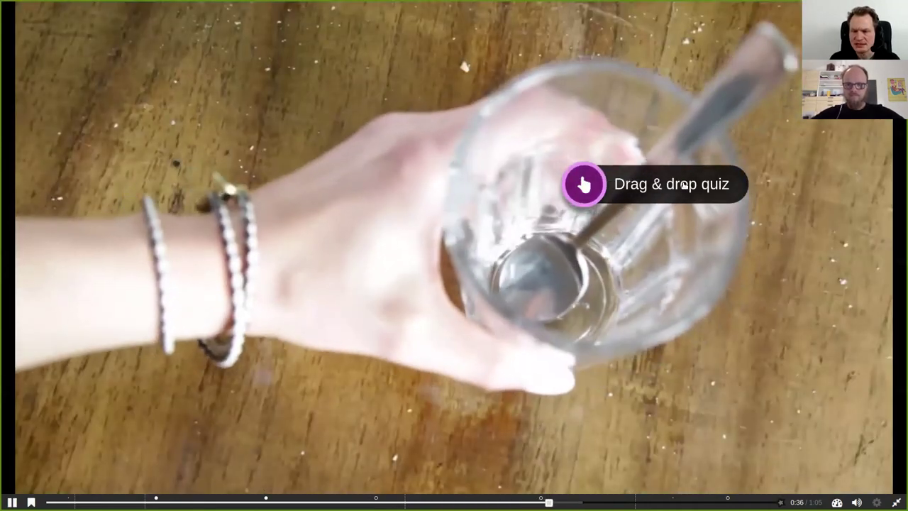
# - Drag the blackberry, strawberry, raspberry and blueberry onto the picture, score 0/1, and close the quiz
pyautogui.click(670, 185)
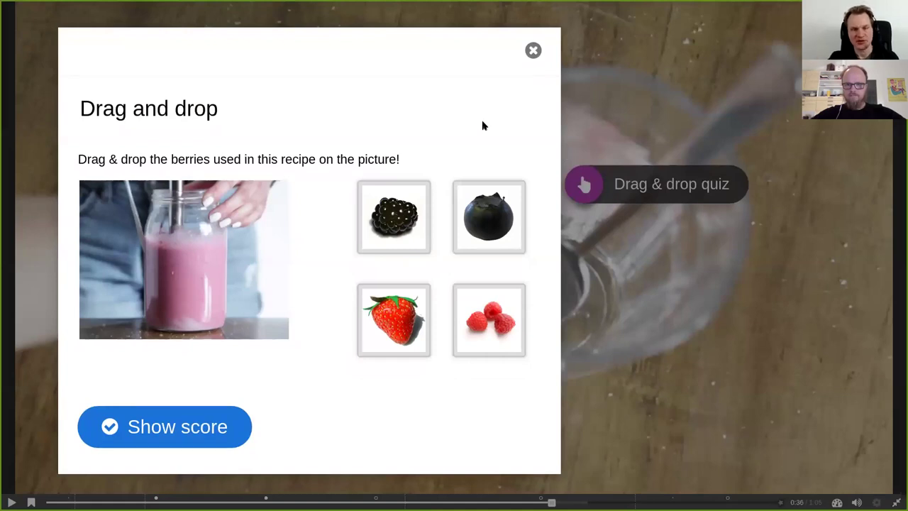
pyautogui.moveTo(408, 225); pyautogui.dragTo(199, 228)
pyautogui.moveTo(382, 324); pyautogui.dragTo(228, 304)
pyautogui.moveTo(488, 319); pyautogui.dragTo(255, 226)
pyautogui.moveTo(489, 216); pyautogui.dragTo(252, 238)
pyautogui.moveTo(167, 270); pyautogui.dragTo(126, 287)
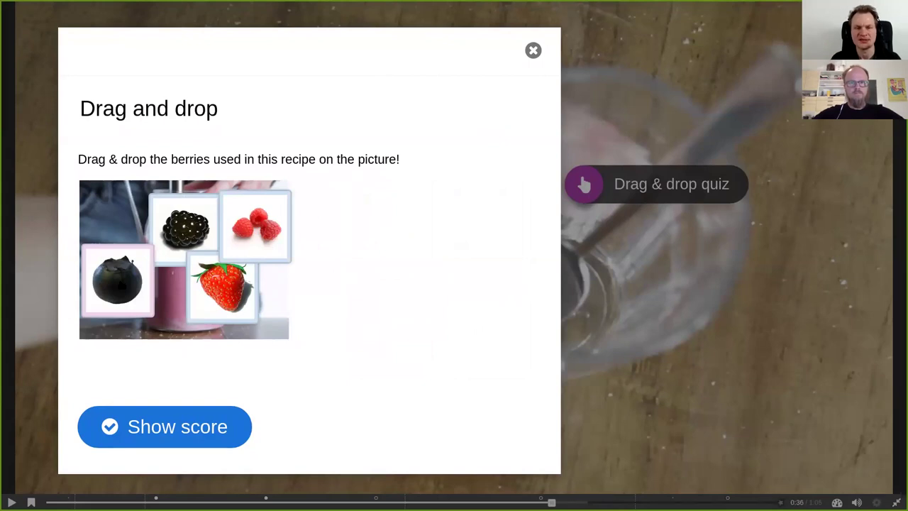
pyautogui.click(164, 426)
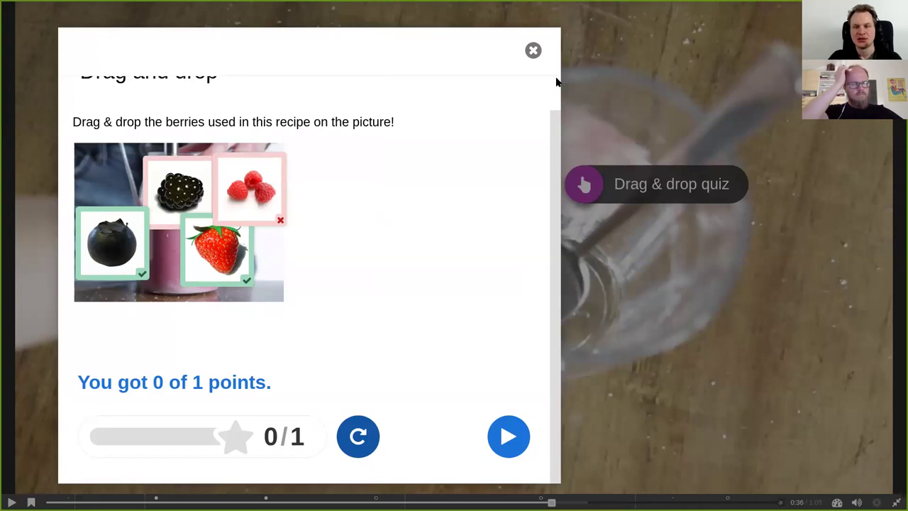
pyautogui.click(534, 50)
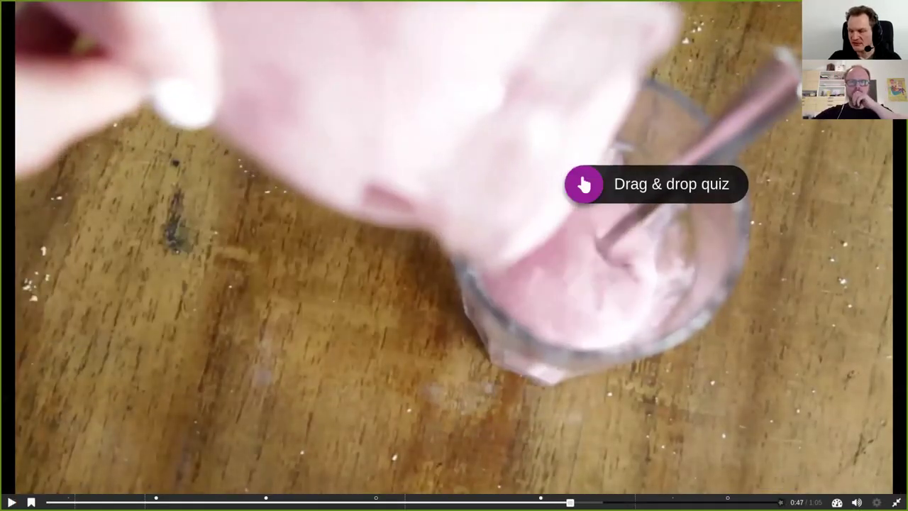
# - Leave fullscreen and scroll back to the top of the Interactive Video page
pyautogui.press('Escape')
pyautogui.click(543, 284)
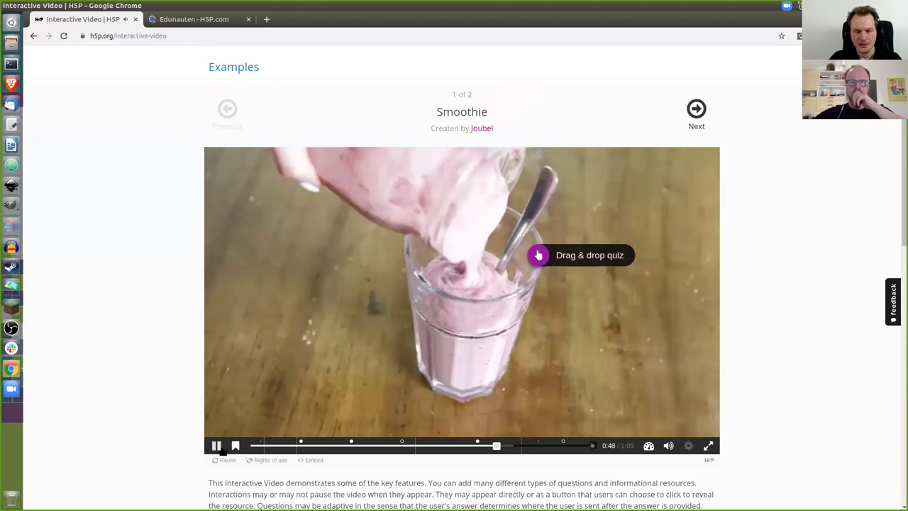
pyautogui.scroll(5, 191, 240)
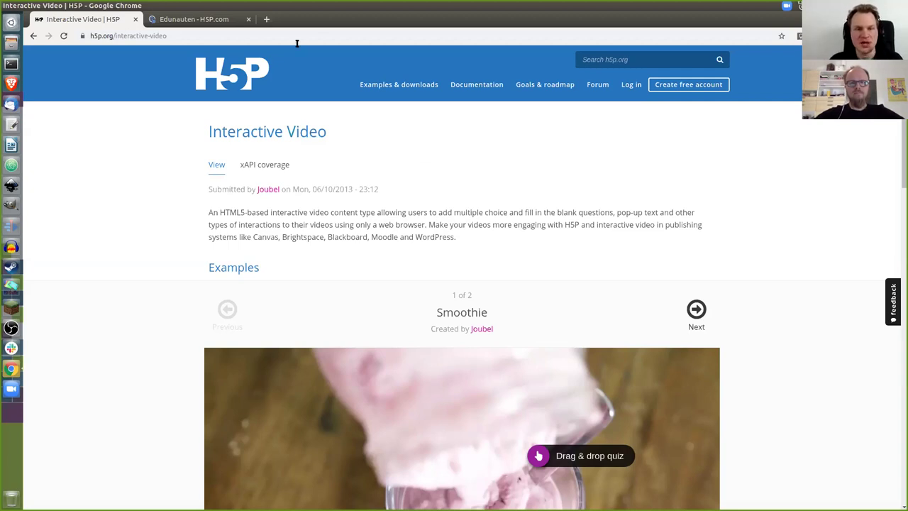
# - Load apps.zum.de in a new tab by completing the typed 'app' address
pyautogui.click(266, 19)
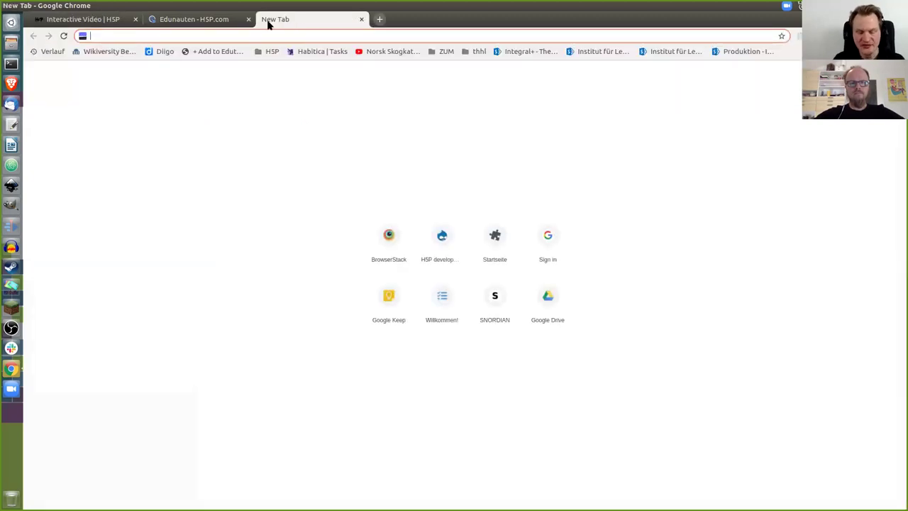
pyautogui.write('app')
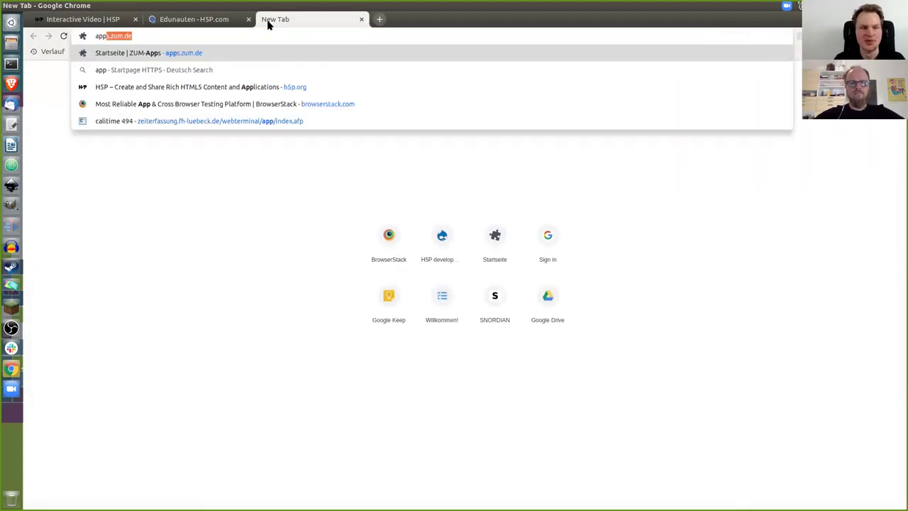
pyautogui.press('Right')
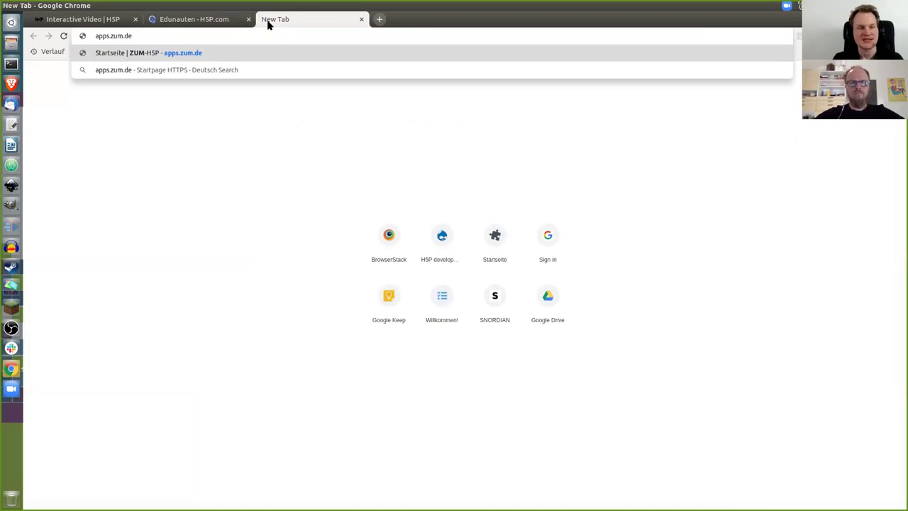
pyautogui.press('Return')
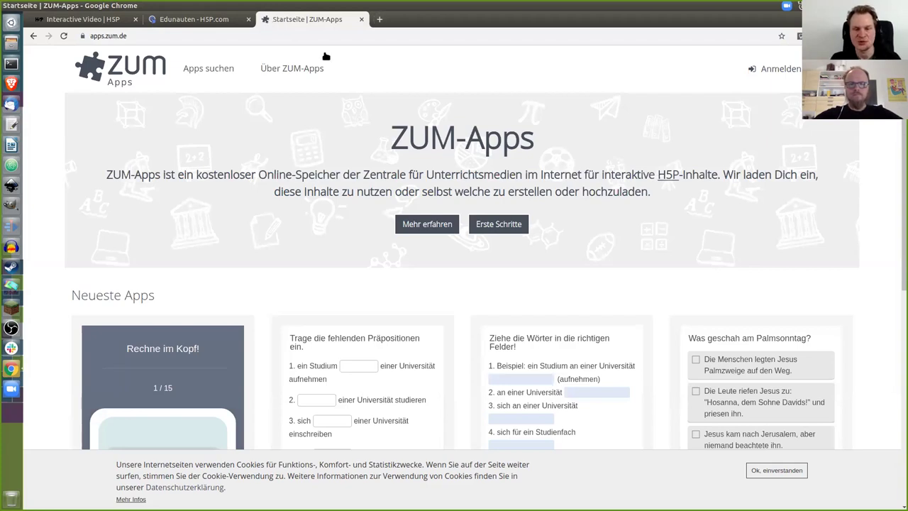
pyautogui.scroll(-3, 279, 193)
pyautogui.scroll(-1, 268, 197)
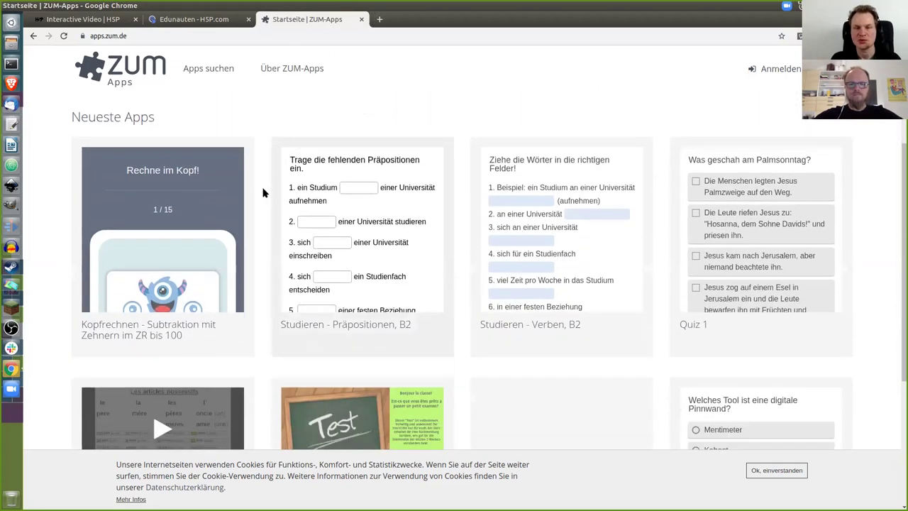
pyautogui.scroll(3, 263, 192)
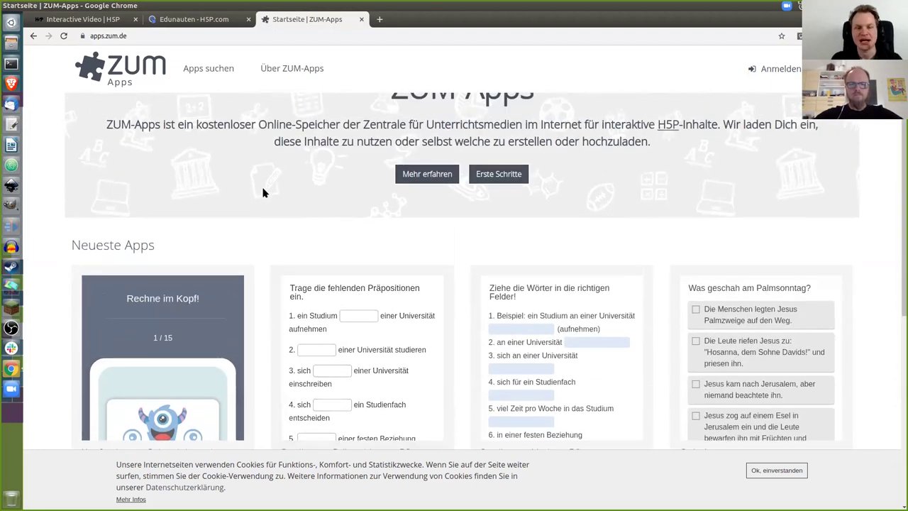
pyautogui.scroll(1, 262, 193)
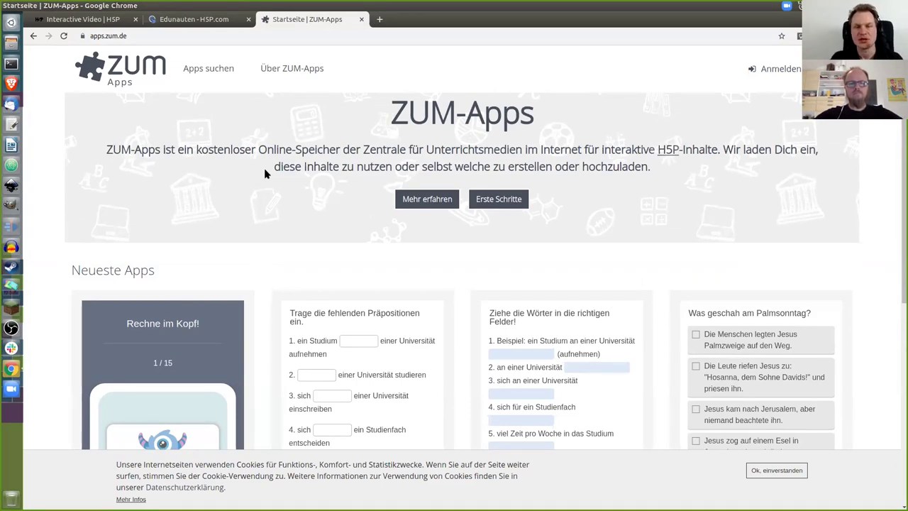
pyautogui.scroll(1, 265, 173)
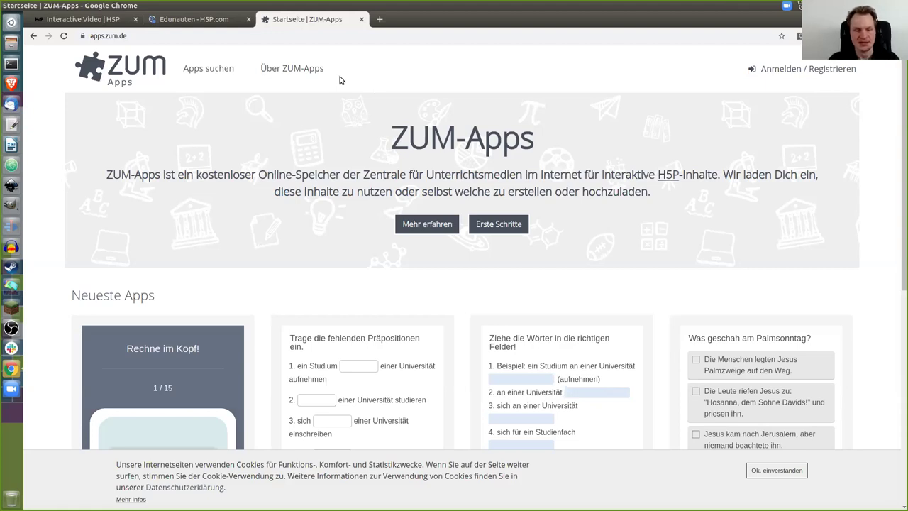
pyautogui.scroll(-3, 48, 205)
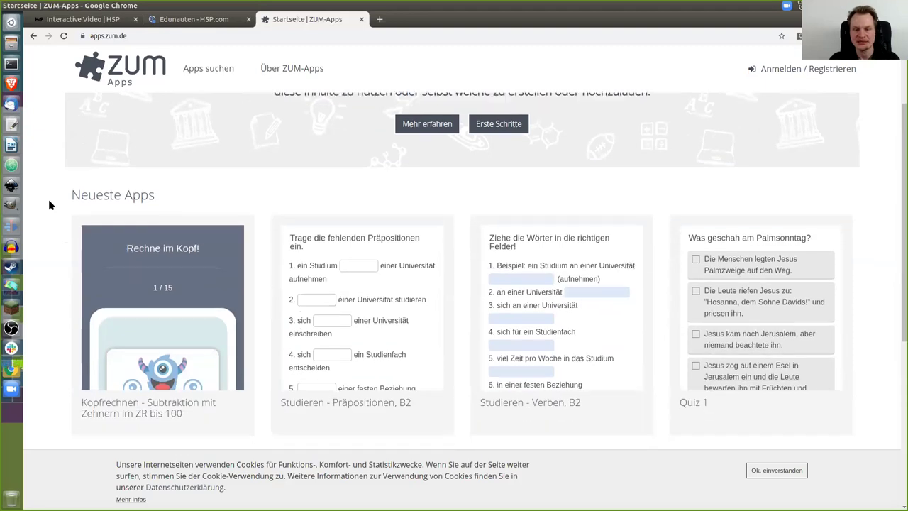
pyautogui.scroll(-1, 49, 205)
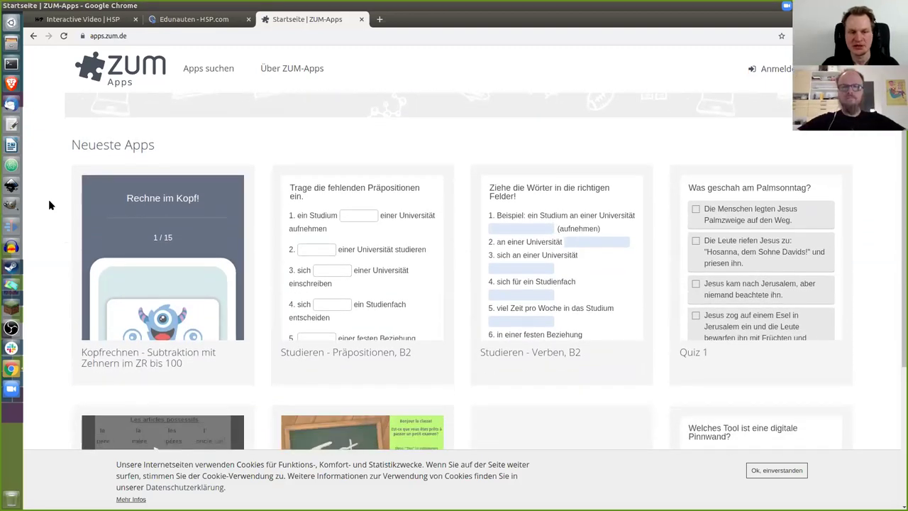
pyautogui.scroll(3, 49, 205)
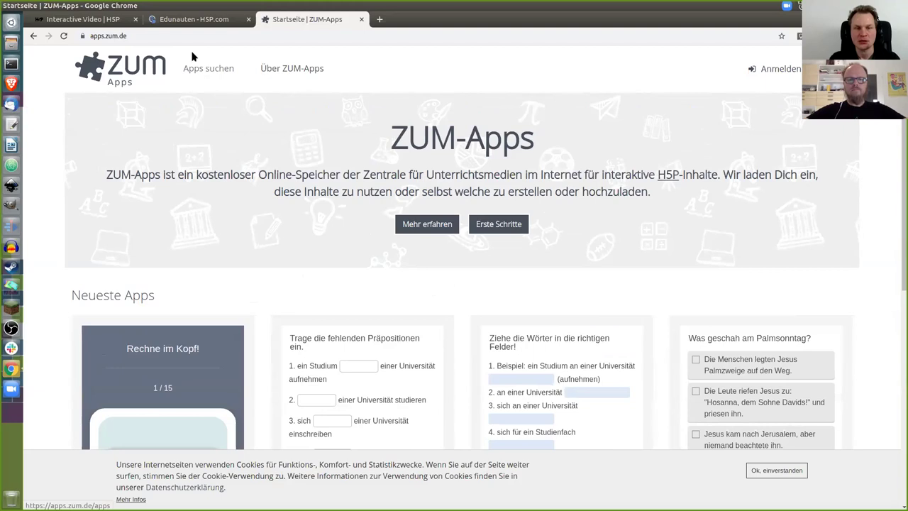
# - Filter Alle H5P Apps by Fach Biologie and Schulstufe Sekundarstufe 1 and 2
pyautogui.click(203, 70)
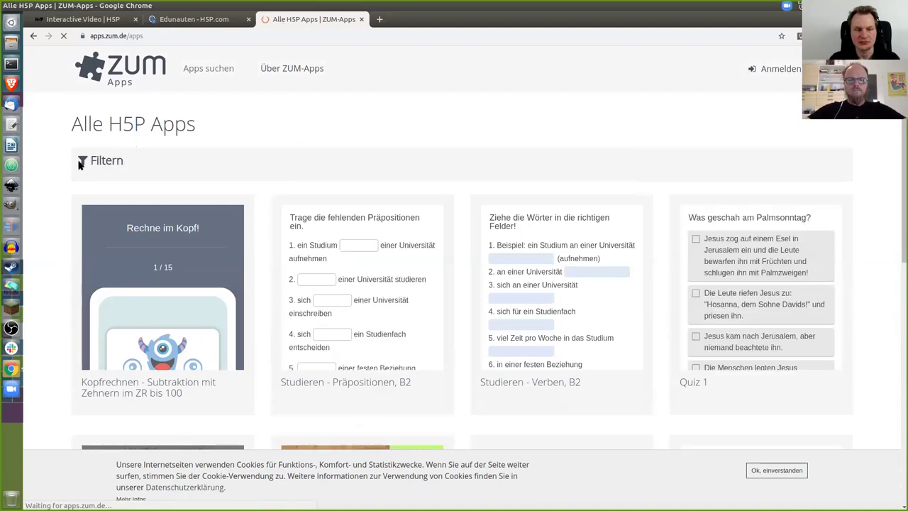
pyautogui.click(107, 161)
pyautogui.click(84, 255)
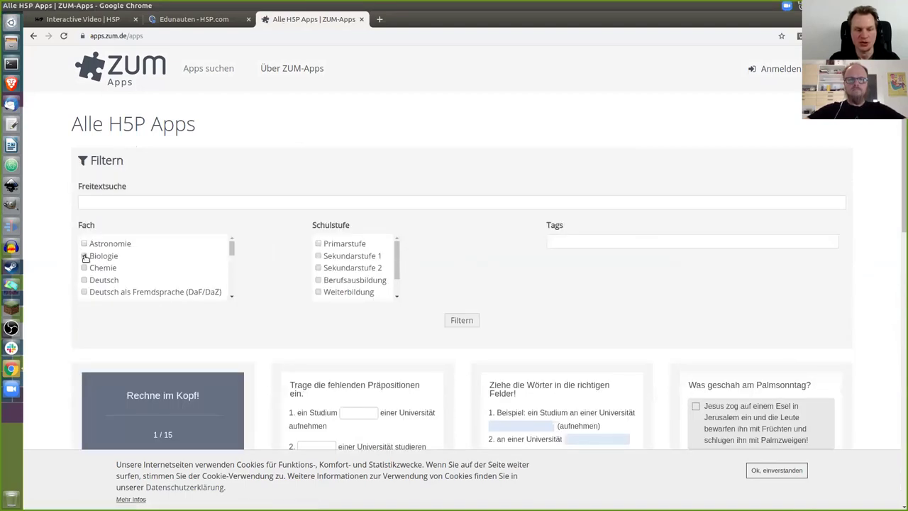
pyautogui.click(318, 256)
pyautogui.click(318, 267)
pyautogui.click(468, 321)
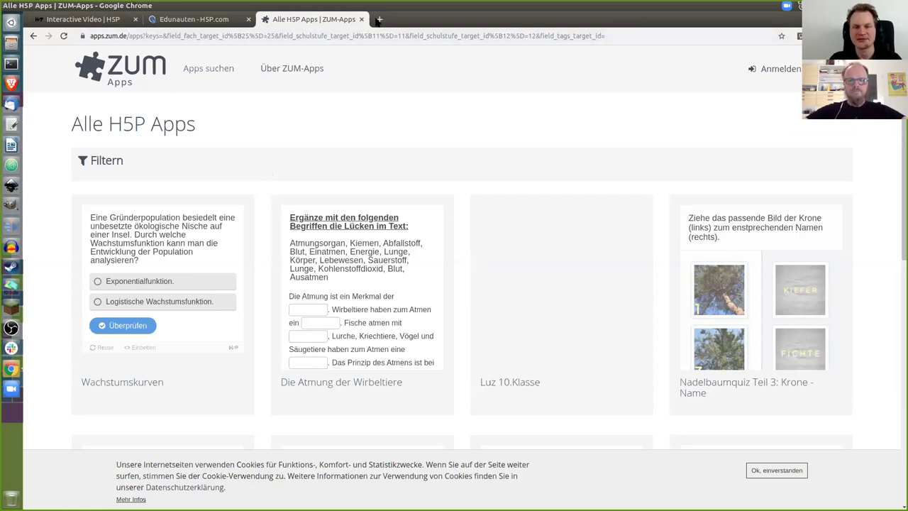
# - Load einstiegh5p.de in a new Chrome tab using the 'eins' address suggestion
pyautogui.click(378, 22)
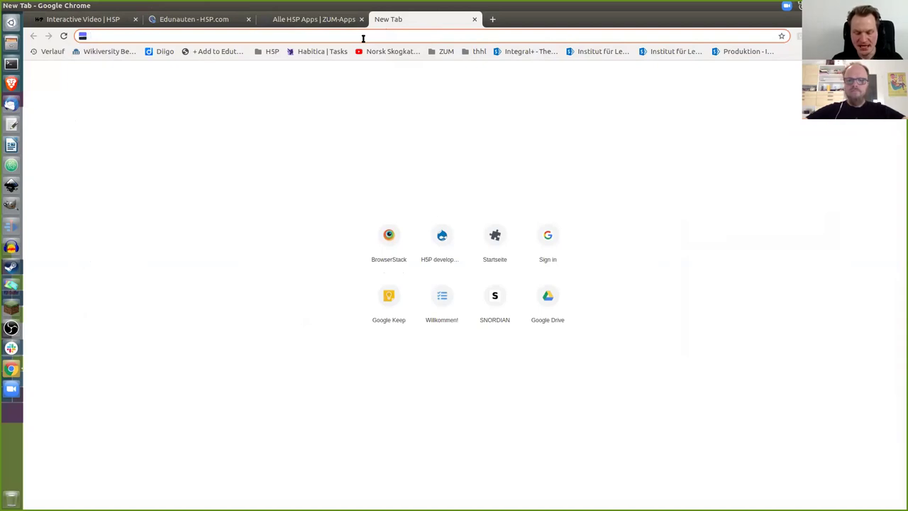
pyautogui.write('eins')
pyautogui.press('Down')
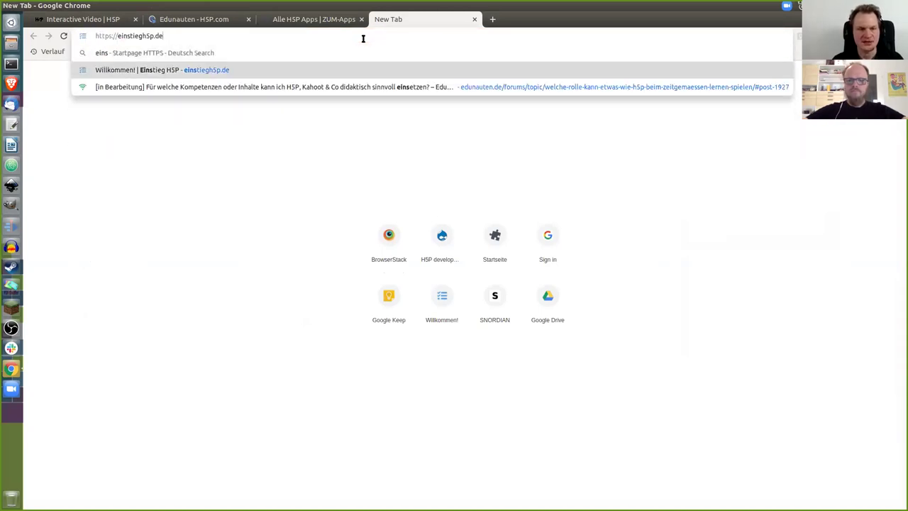
pyautogui.press('Return')
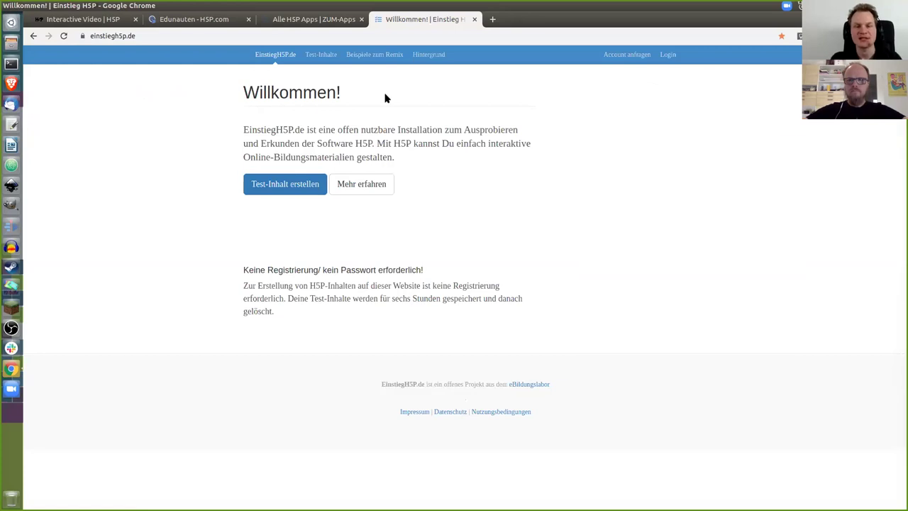
# - Start a test content item on EinstiegH5P and choose the Hochladen option for uploading an H5P file
pyautogui.click(282, 191)
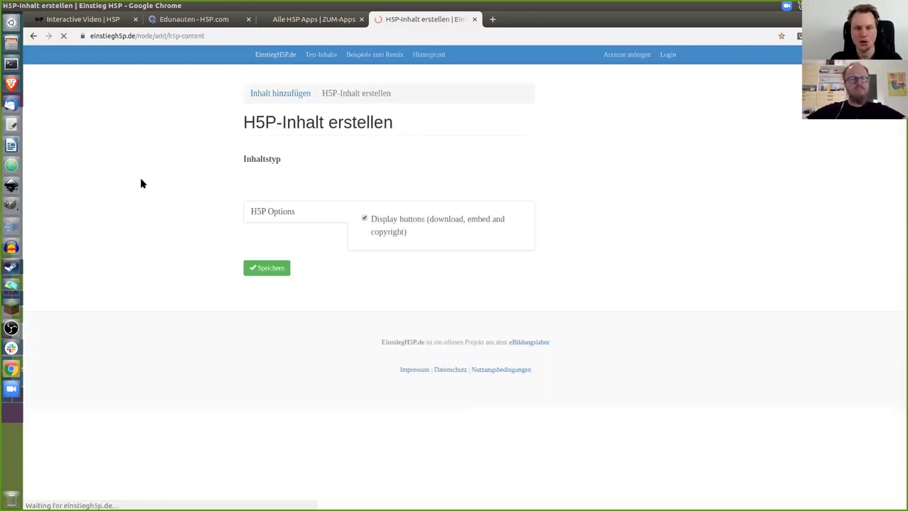
pyautogui.scroll(-1, 178, 173)
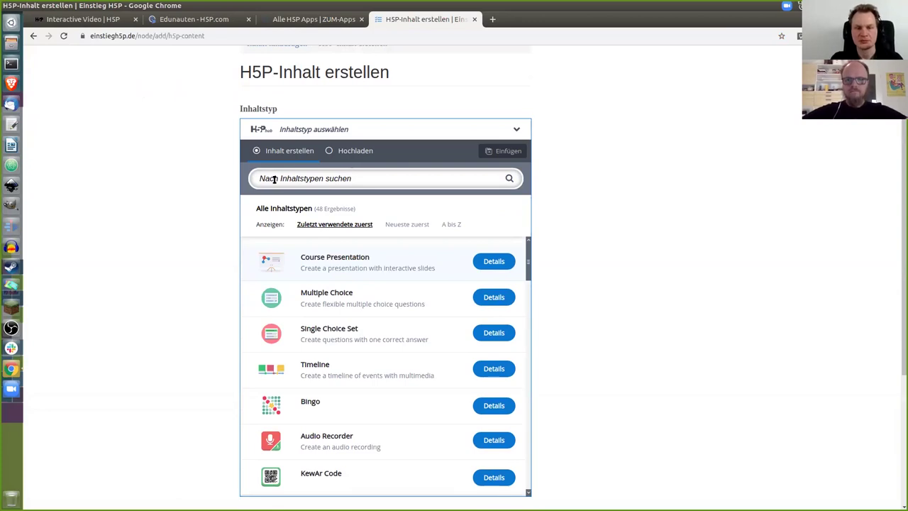
pyautogui.click(349, 155)
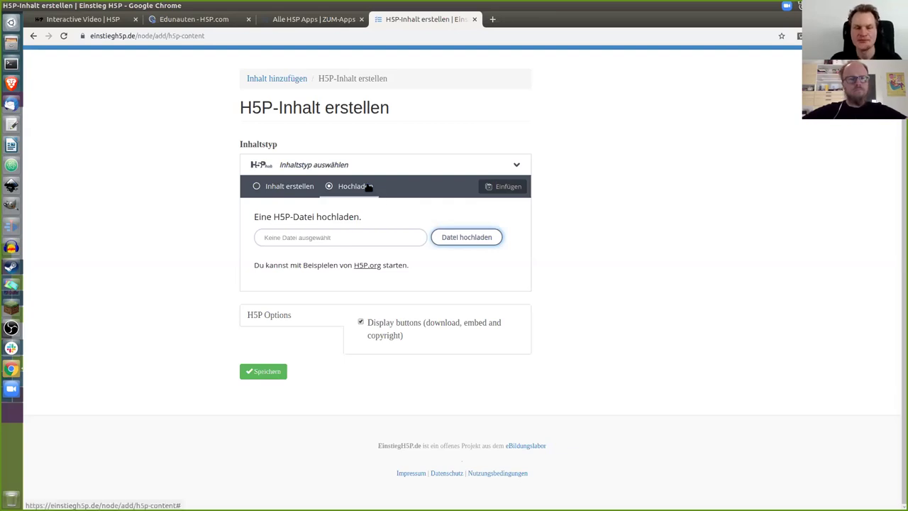
# - Filter the content types by 'multi' and choose Multiple Choice
pyautogui.click(289, 188)
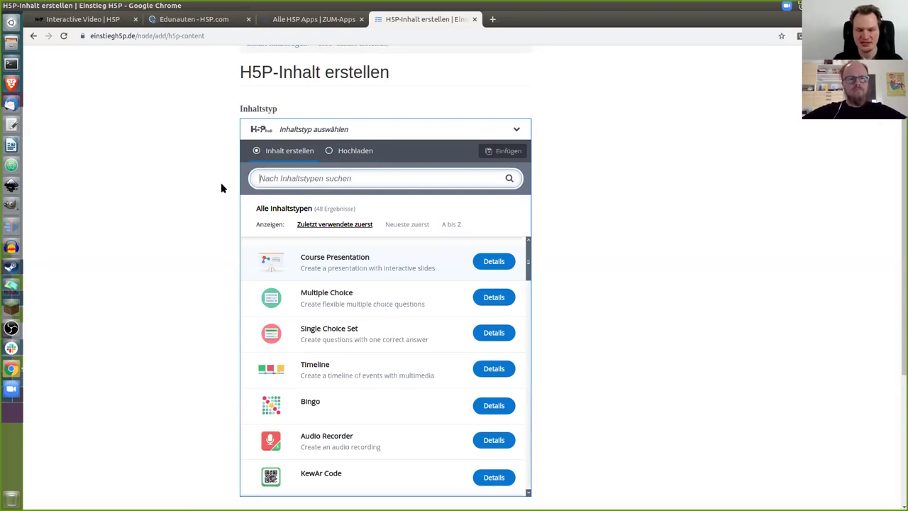
pyautogui.write('m')
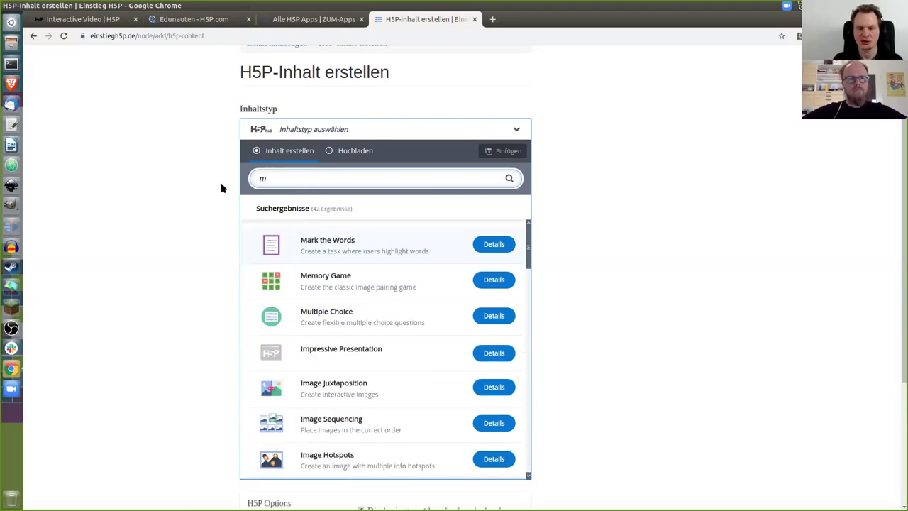
pyautogui.write('u')
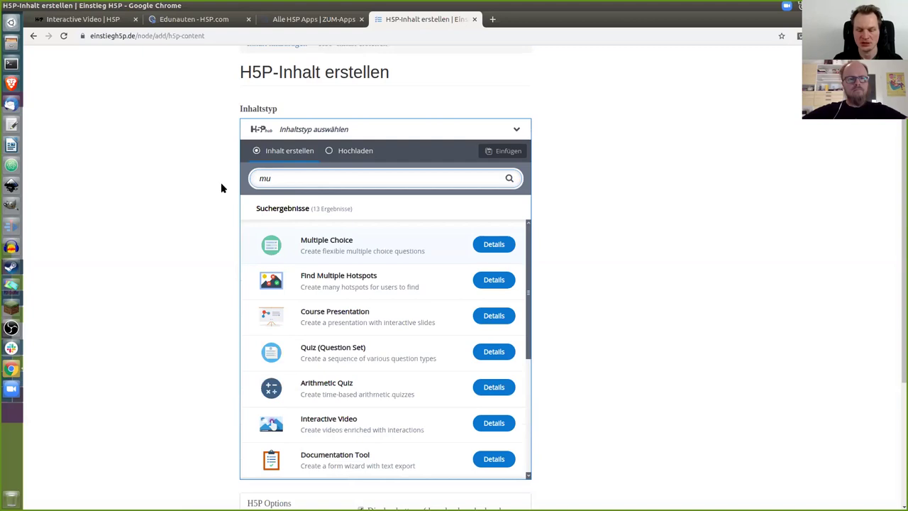
pyautogui.write('lti')
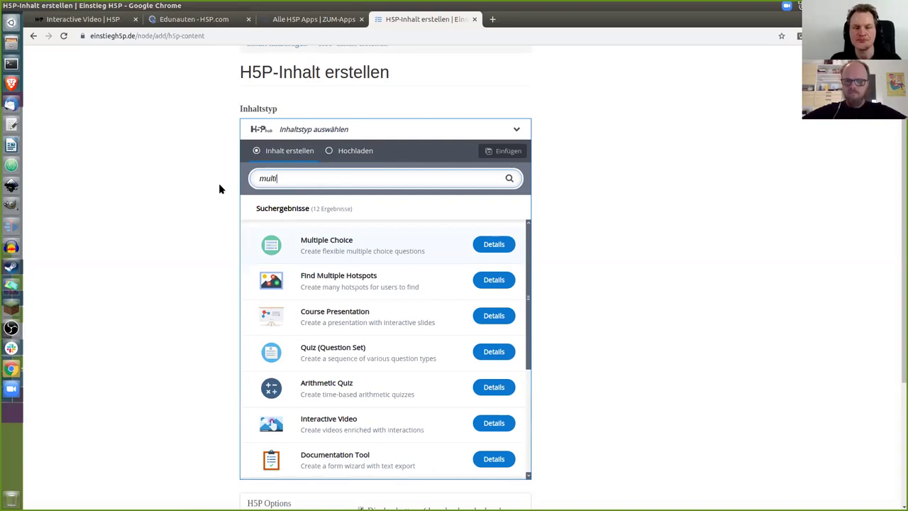
pyautogui.click(326, 246)
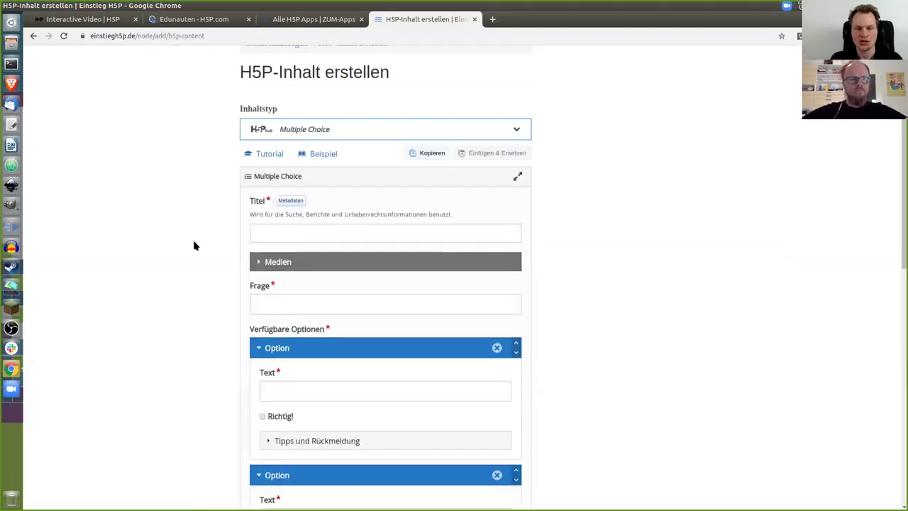
# - Zoom the page to 150% and enter TEST as the Multiple Choice title
pyautogui.scroll(-1, 195, 246)
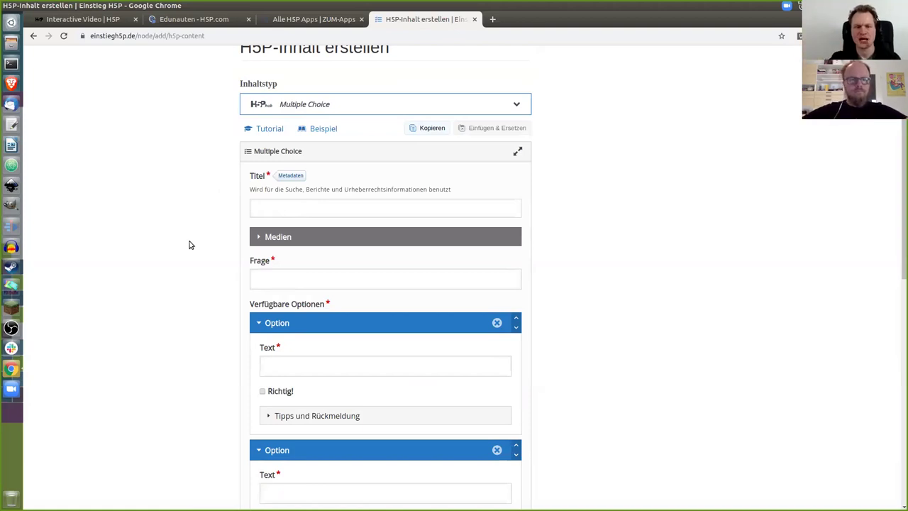
pyautogui.click(331, 207)
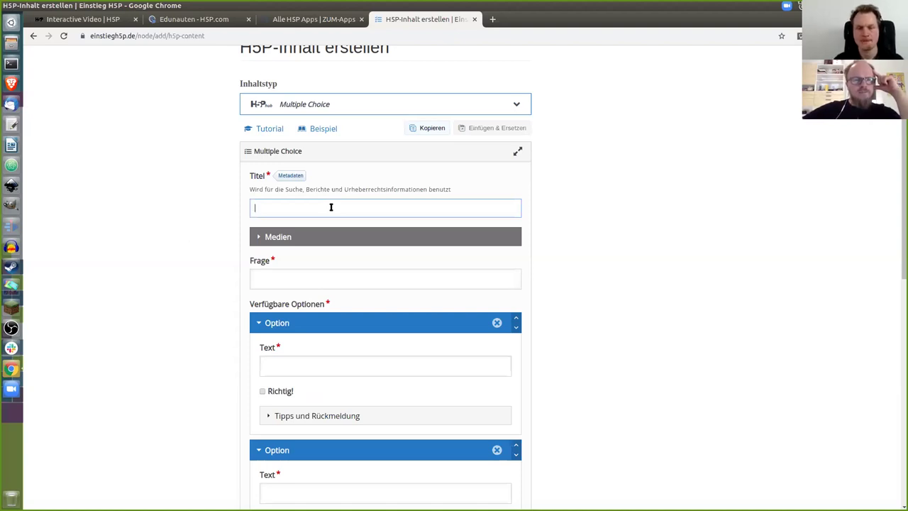
pyautogui.hotkey('ctrl', '+')
pyautogui.hotkey('ctrl', '+')
pyautogui.hotkey('ctrl', '+')
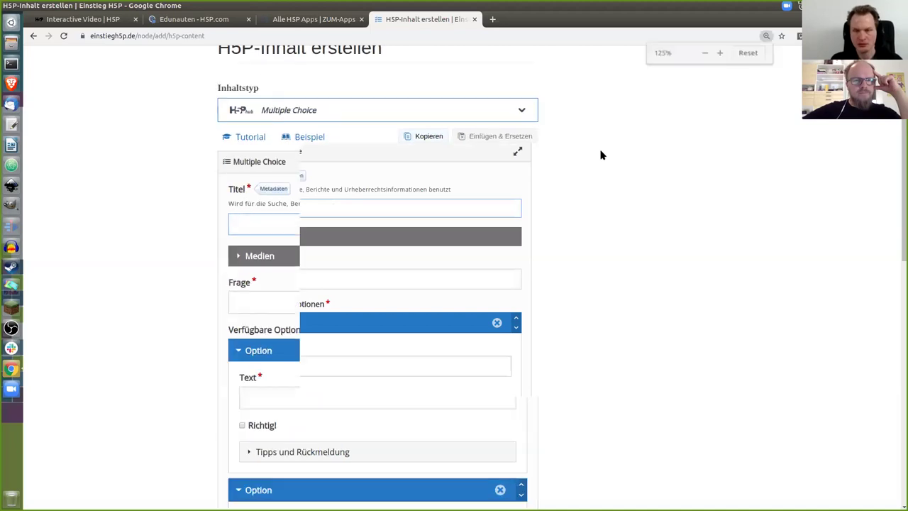
pyautogui.scroll(-3, 607, 166)
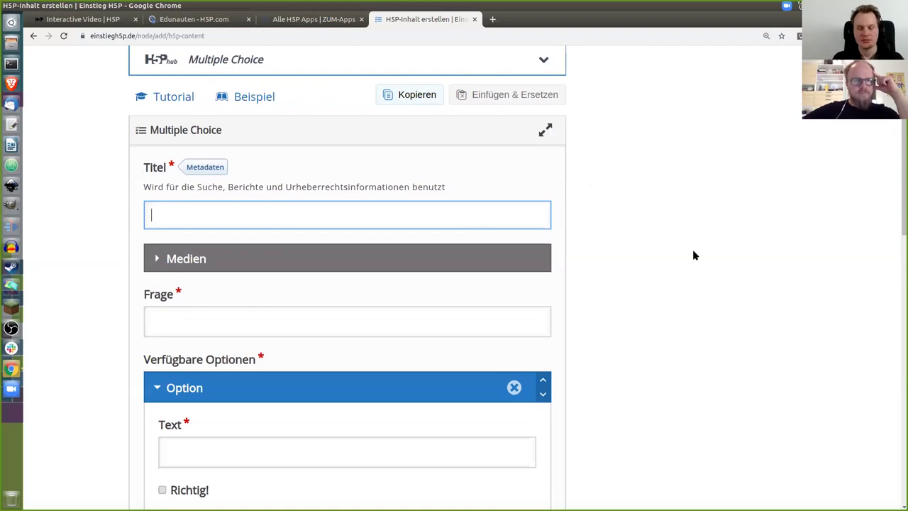
pyautogui.write('TEST')
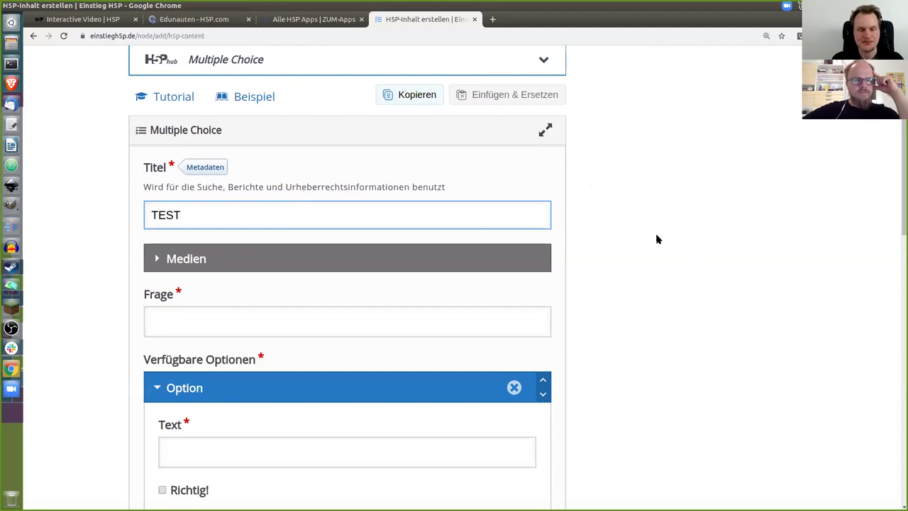
pyautogui.scroll(-1, 640, 241)
pyautogui.scroll(-1, 640, 240)
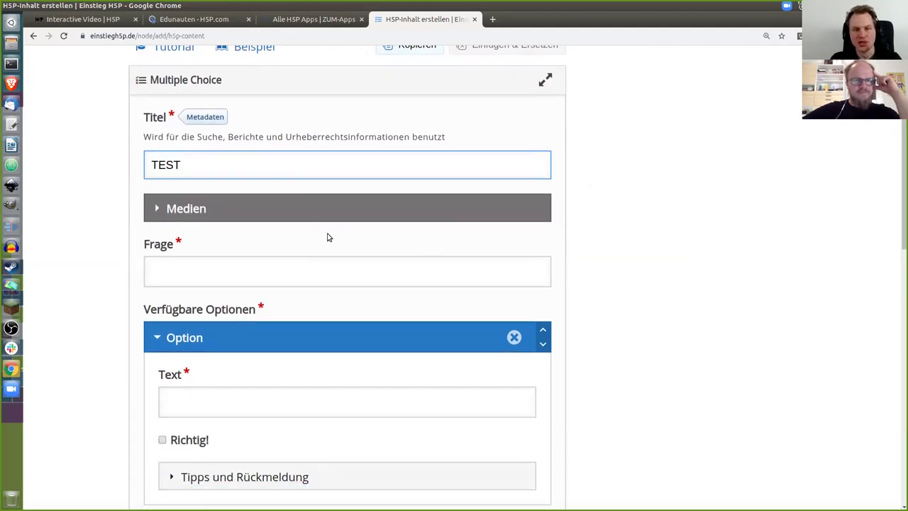
# - Enter the question 'Kann man Videos von Youtube bei H5P einbinden?' in the Frage field
pyautogui.click(216, 214)
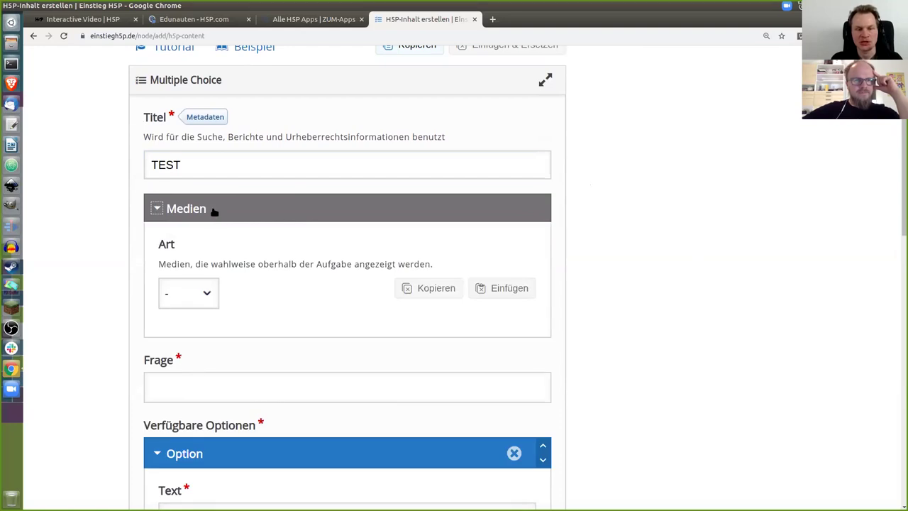
pyautogui.click(214, 213)
pyautogui.click(236, 275)
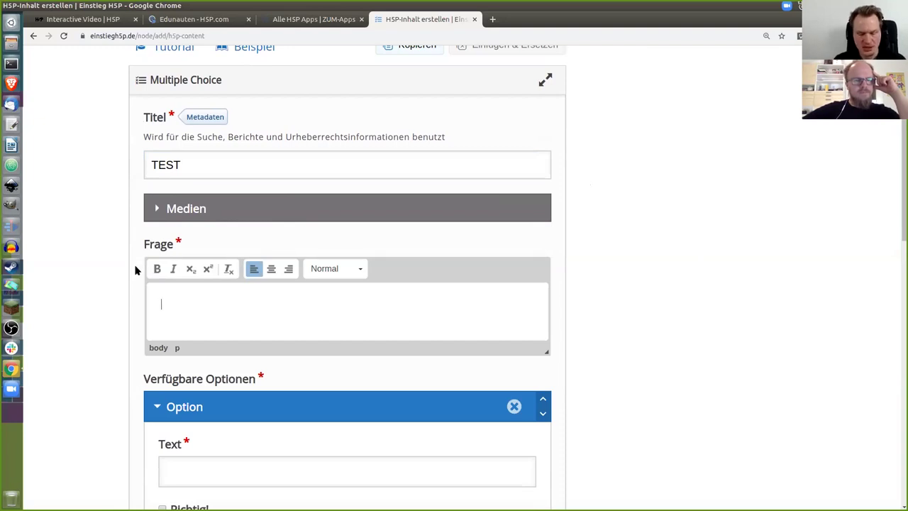
pyautogui.write('Kann man Videos von ')
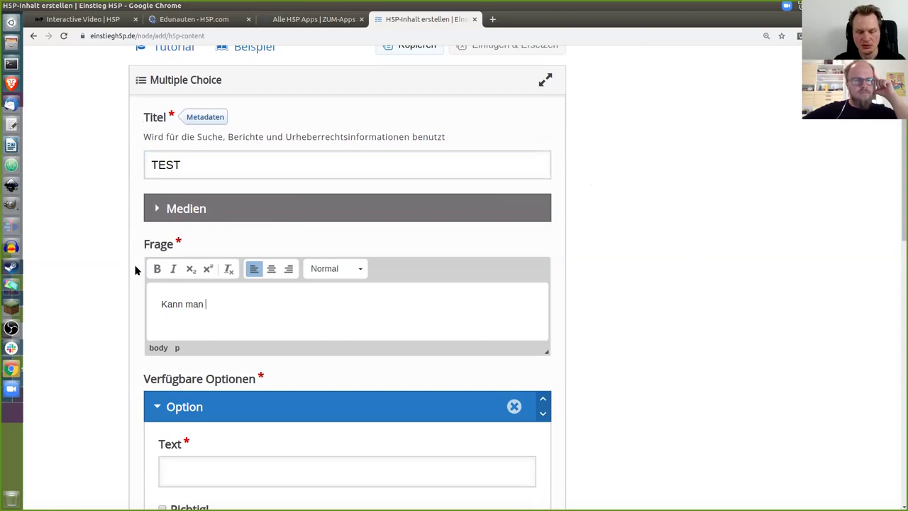
pyautogui.write('Yo')
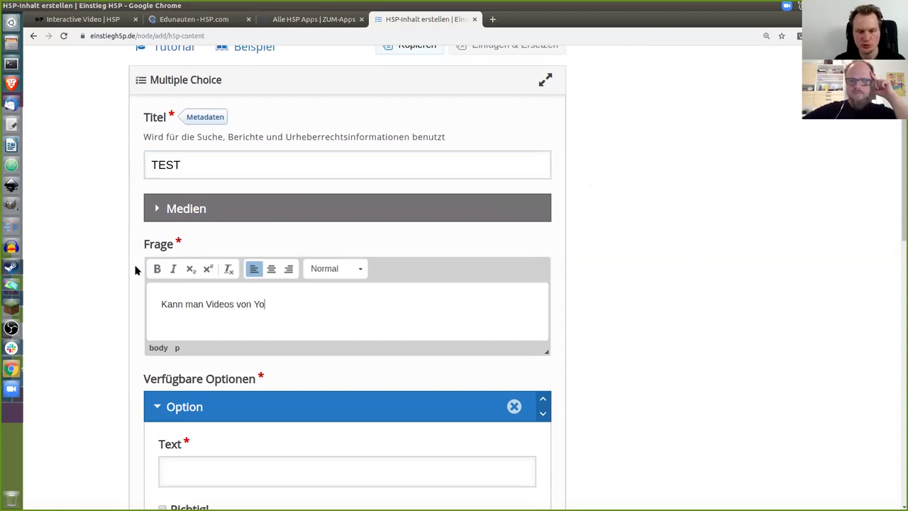
pyautogui.write('utube ne')
pyautogui.press('BackSpace')
pyautogui.press('BackSpace')
pyautogui.write('be')
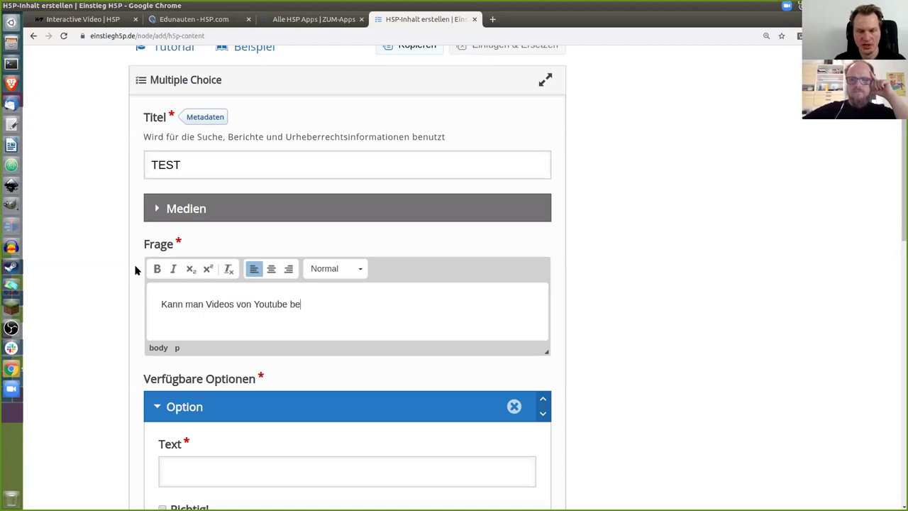
pyautogui.write('i H5P eing')
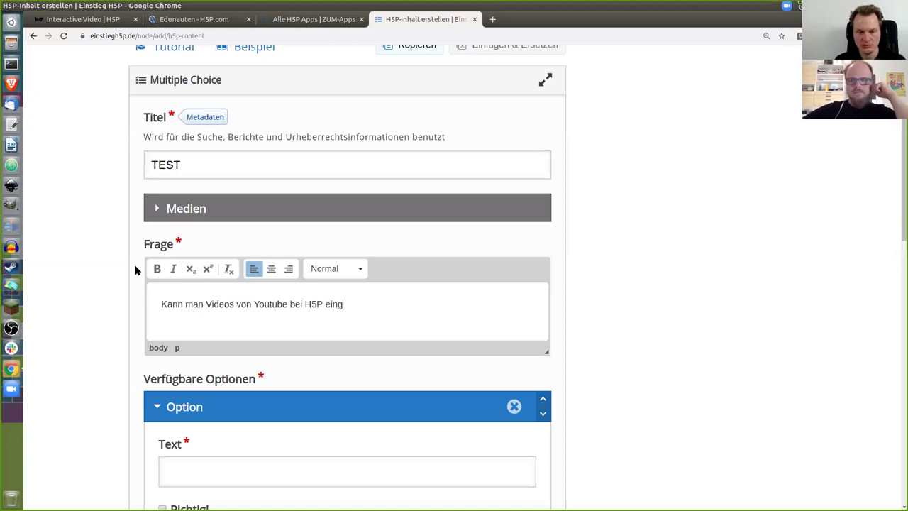
pyautogui.press('BackSpace')
pyautogui.write('binden?')
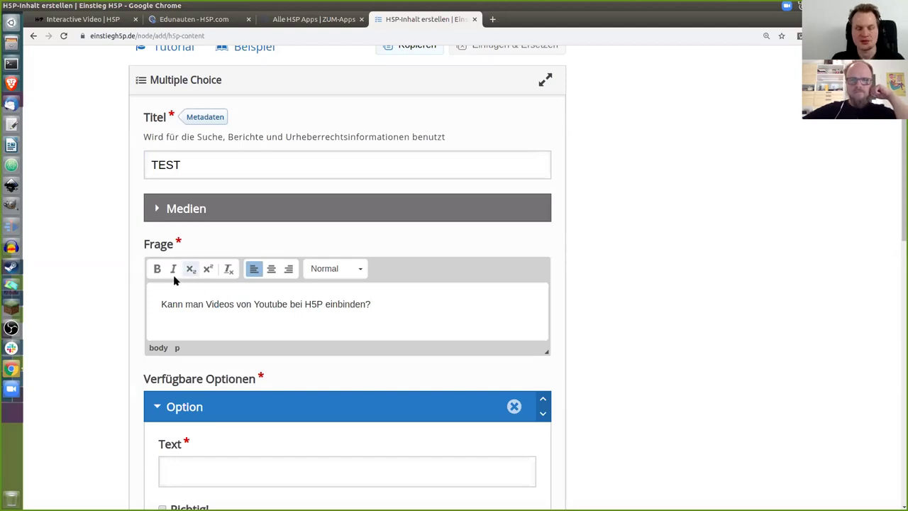
pyautogui.scroll(-5, 163, 284)
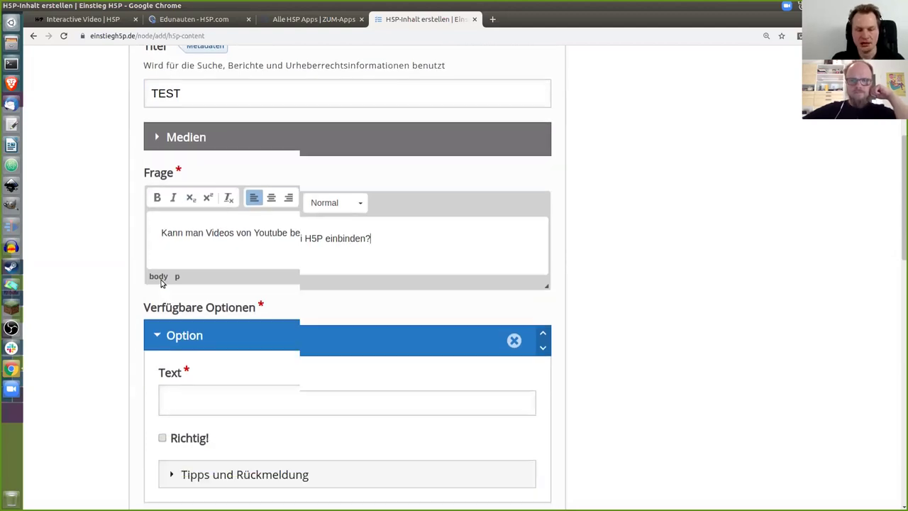
# - Enter Ja and Nein as the first two answer options
pyautogui.click(206, 288)
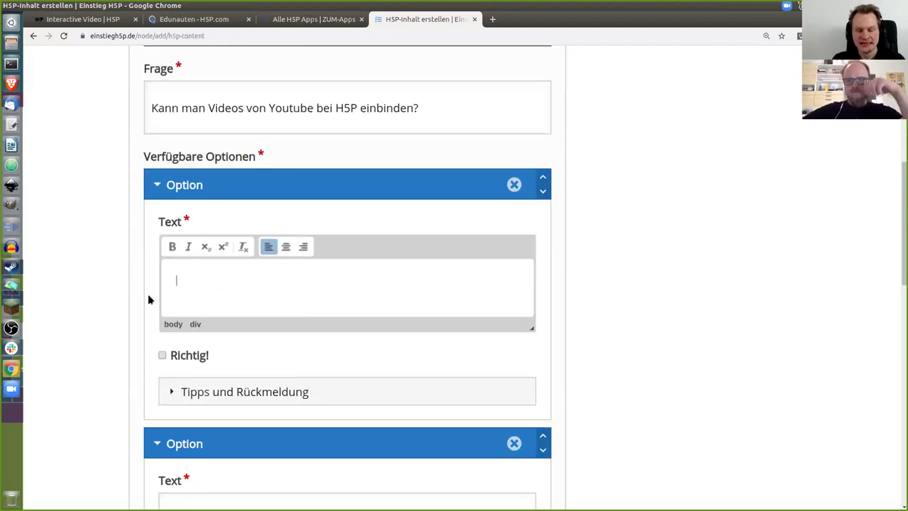
pyautogui.write('Ja')
pyautogui.scroll(-4, 138, 302)
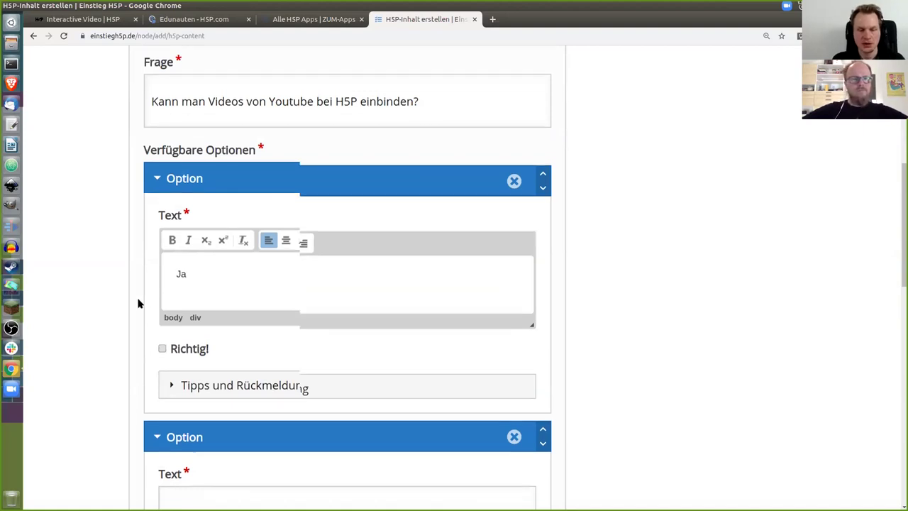
pyautogui.click(217, 360)
pyautogui.write('Nein')
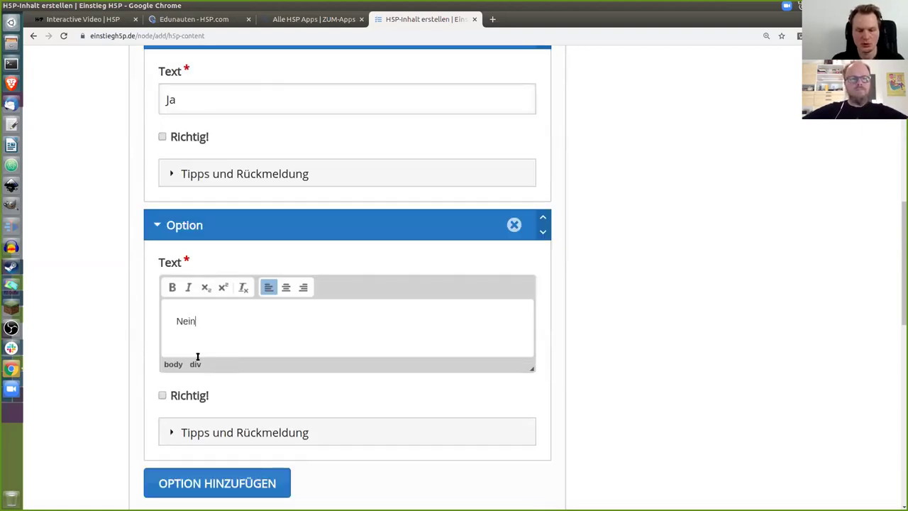
pyautogui.scroll(-5, 198, 347)
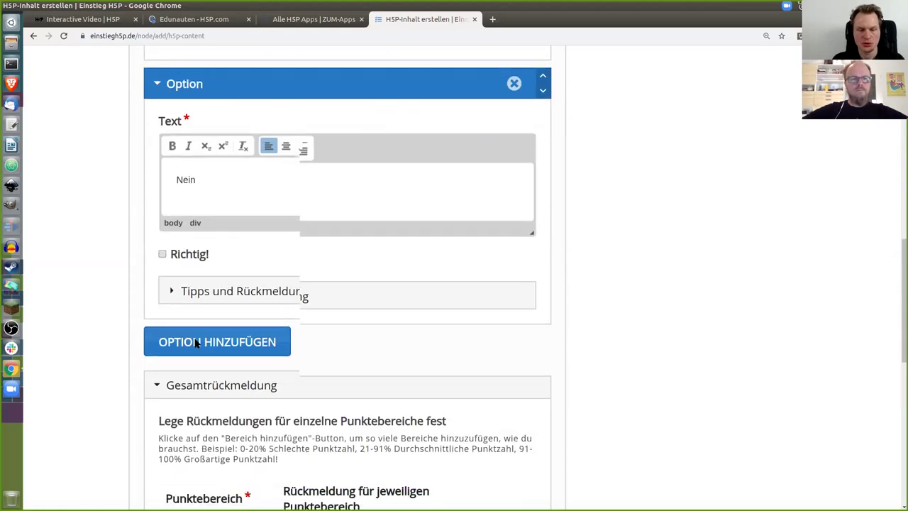
# - Add a third answer option reading Vielleicht
pyautogui.click(208, 311)
pyautogui.scroll(7, 116, 296)
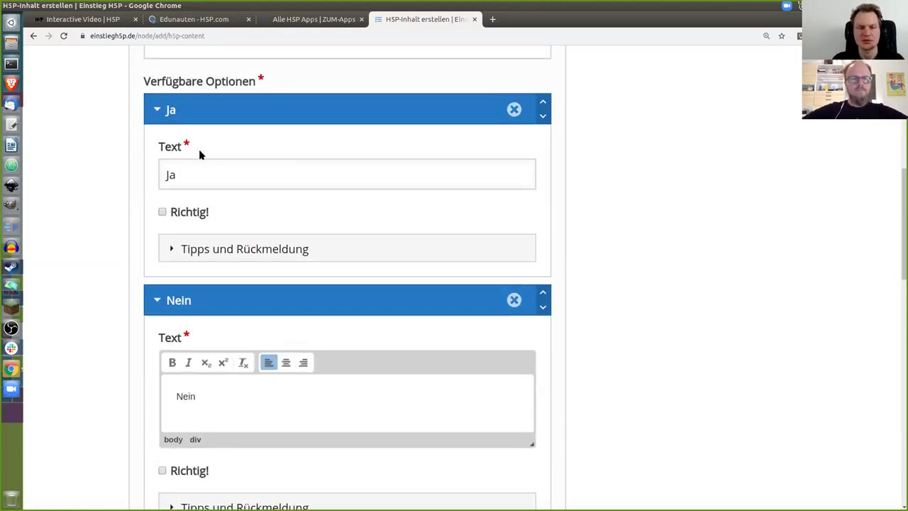
pyautogui.scroll(-1, 113, 179)
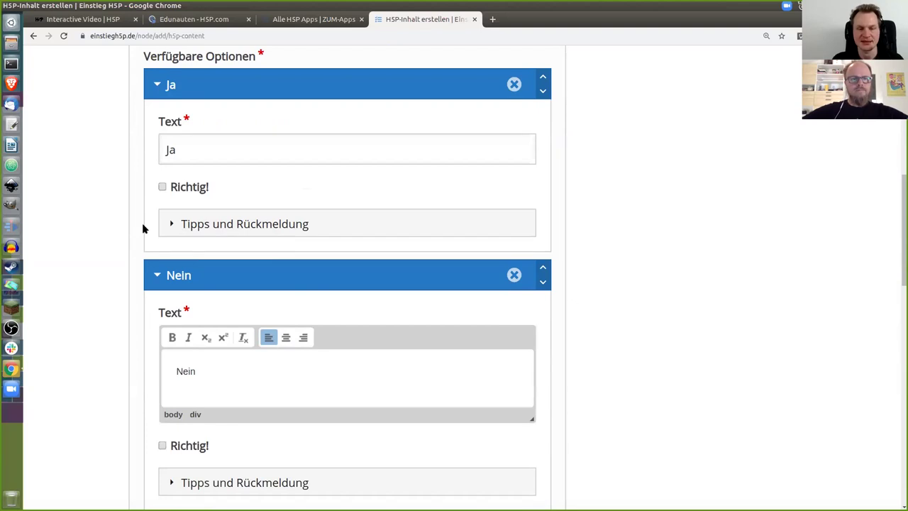
pyautogui.scroll(-1, 139, 232)
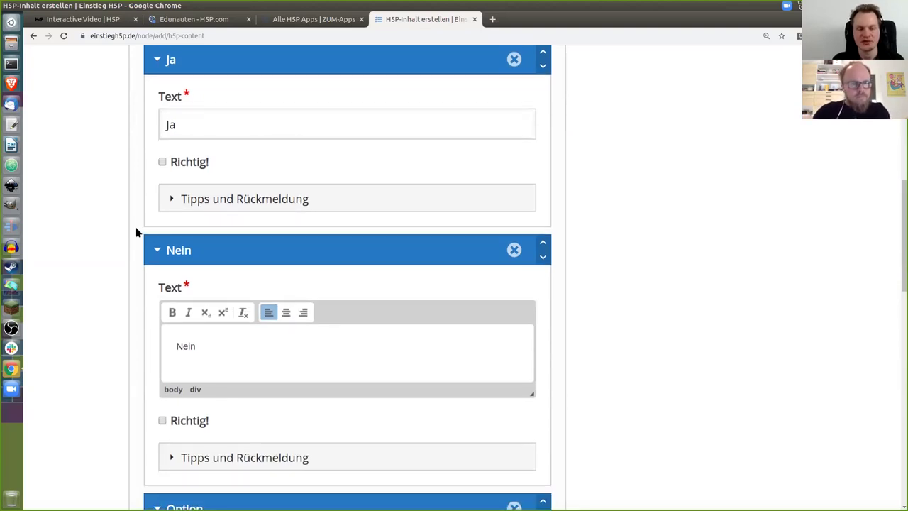
pyautogui.scroll(-2, 138, 232)
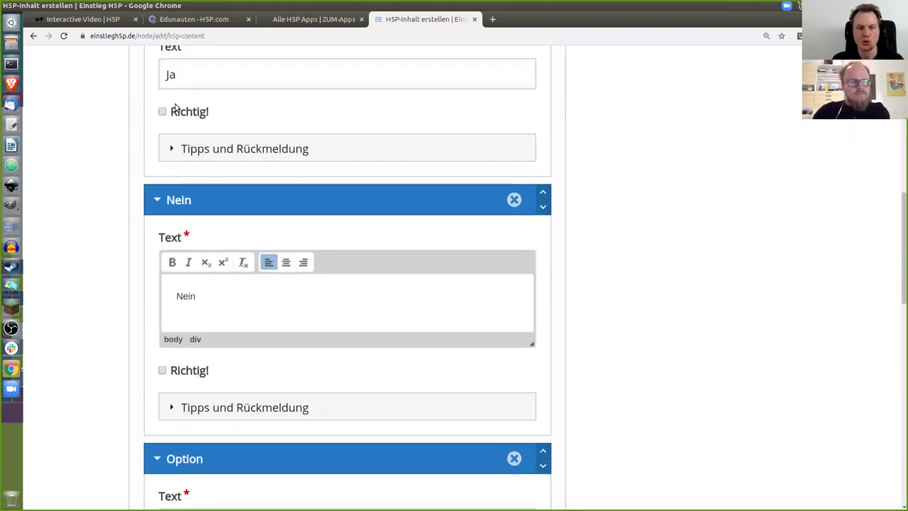
pyautogui.scroll(-6, 142, 245)
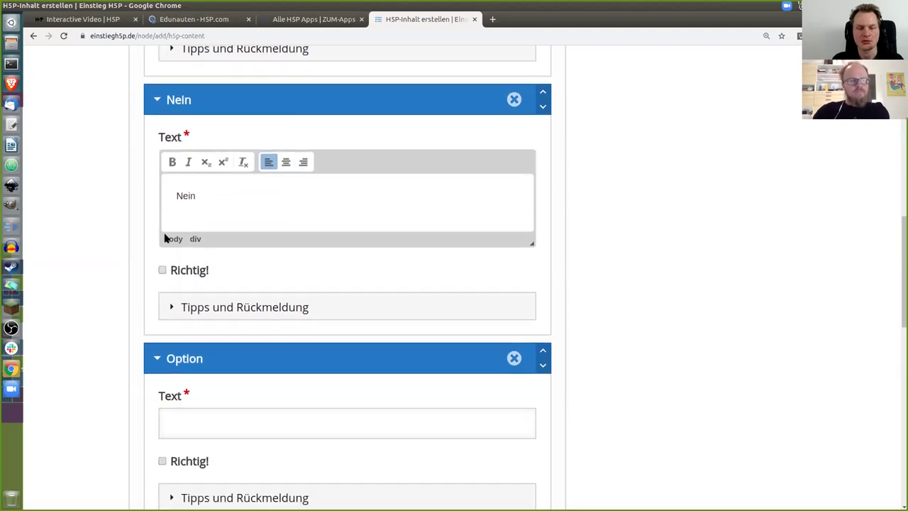
pyautogui.scroll(-3, 142, 234)
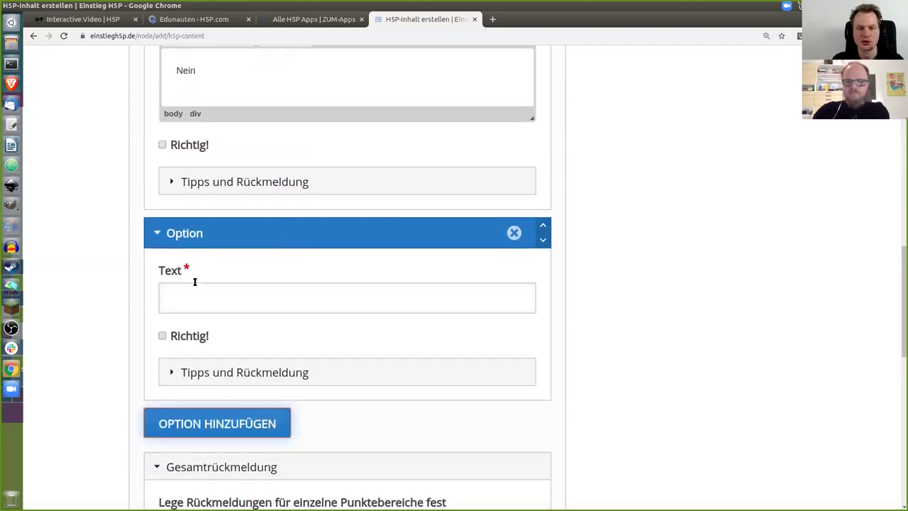
pyautogui.click(202, 298)
pyautogui.write('Vielleicht')
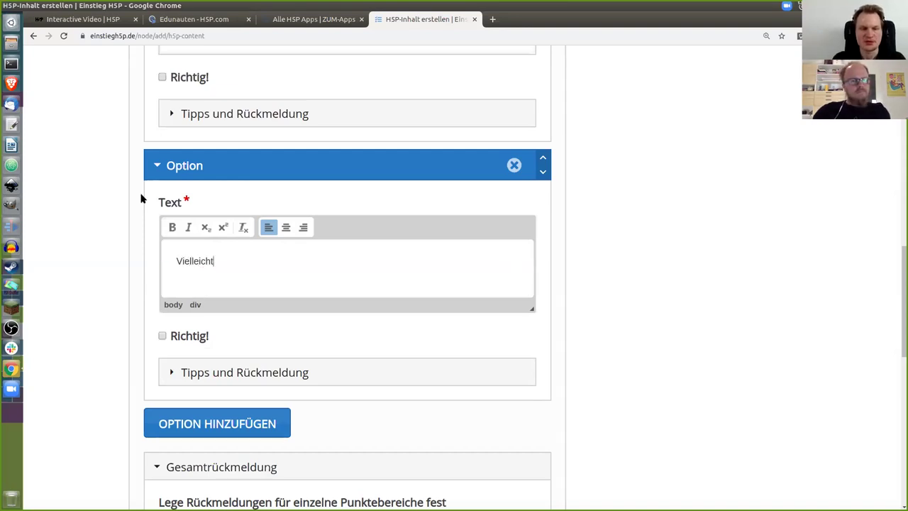
pyautogui.scroll(1, 124, 202)
pyautogui.scroll(3, 121, 203)
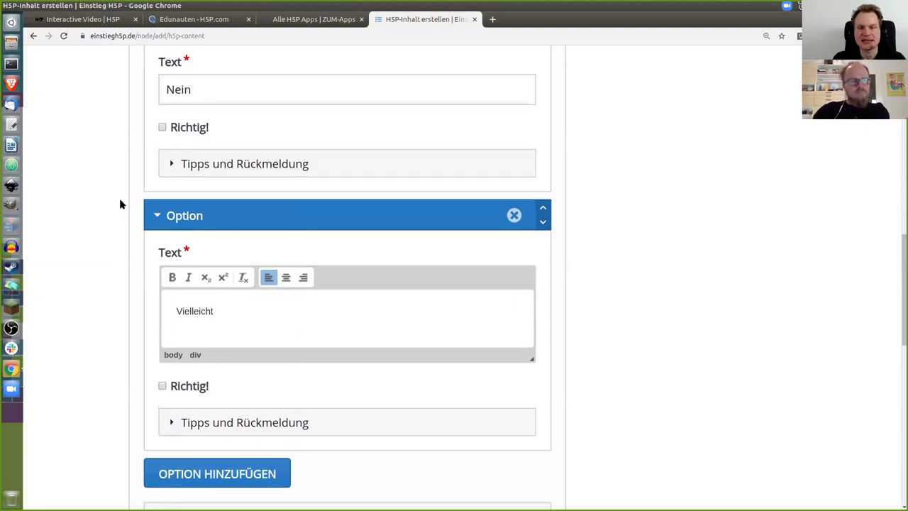
pyautogui.scroll(4, 119, 205)
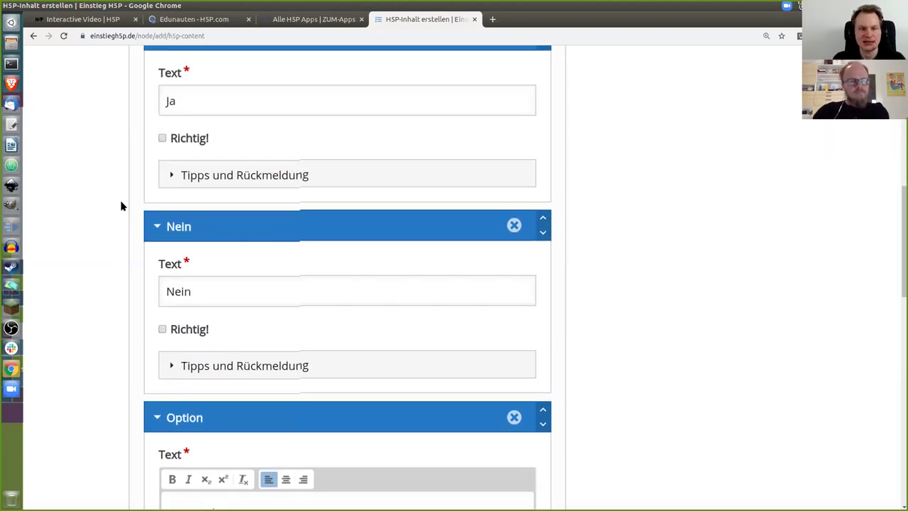
# - Mark Ja as Richtig! and briefly expand the Tipps und Rückmeldung fields
pyautogui.click(162, 213)
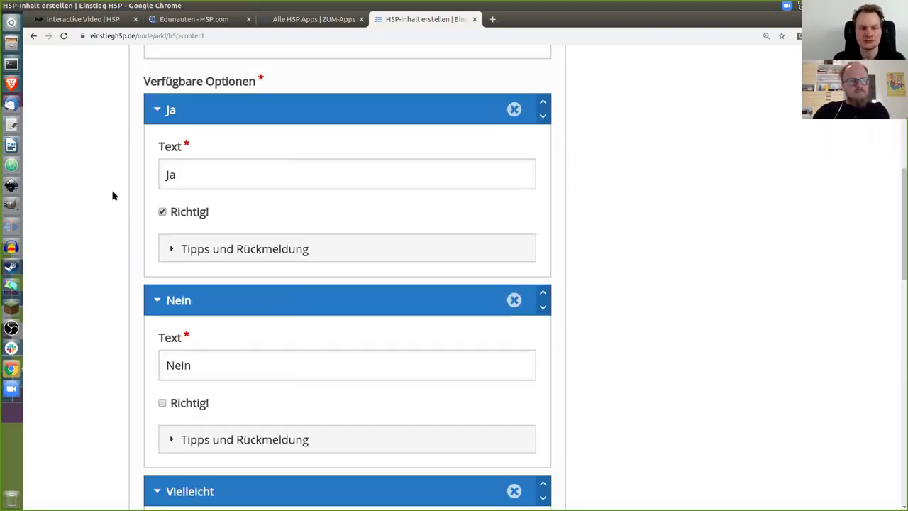
pyautogui.scroll(2, 116, 195)
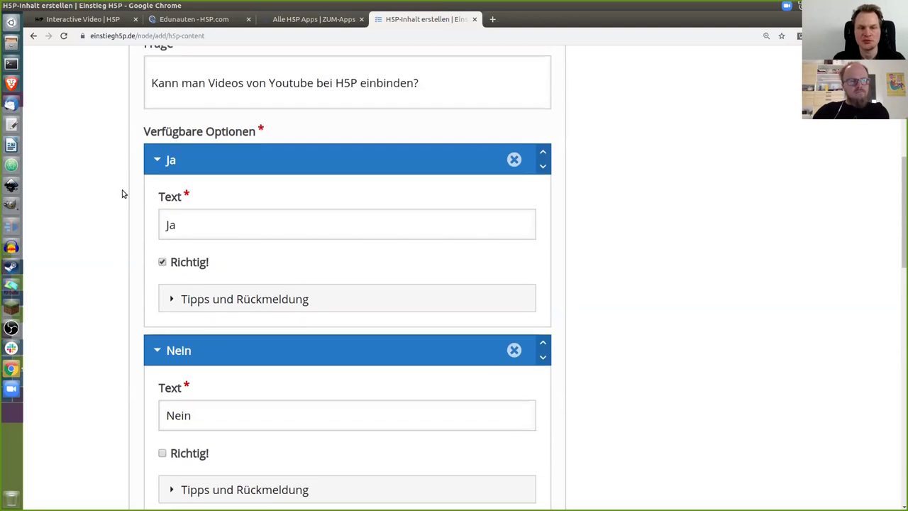
pyautogui.scroll(-1, 120, 192)
pyautogui.scroll(-2, 130, 180)
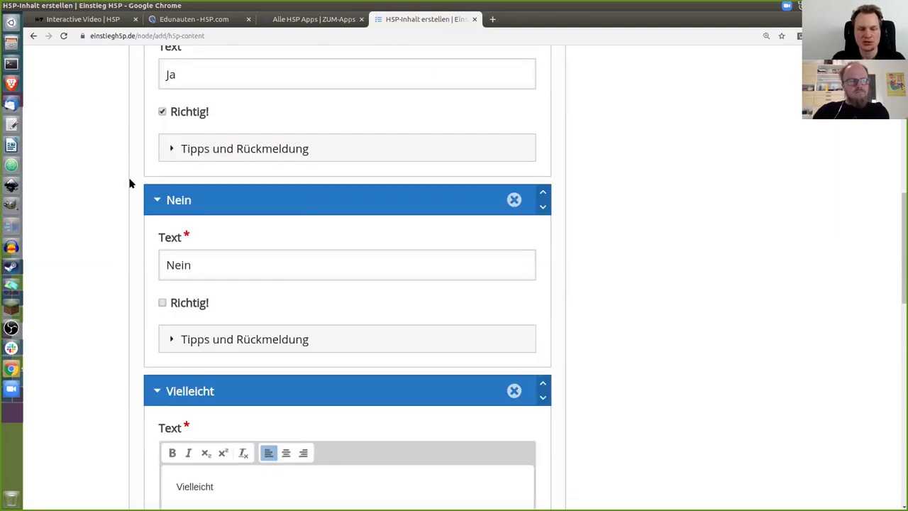
pyautogui.scroll(-1, 131, 184)
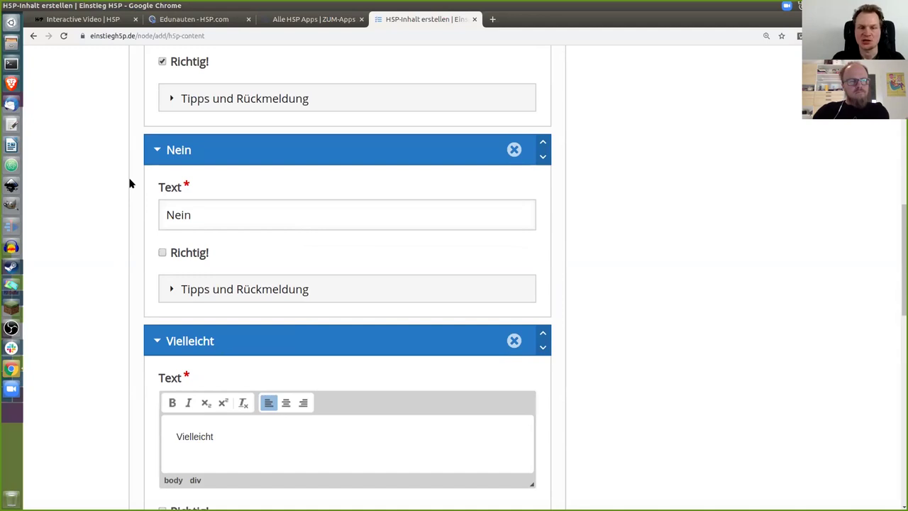
pyautogui.click(239, 102)
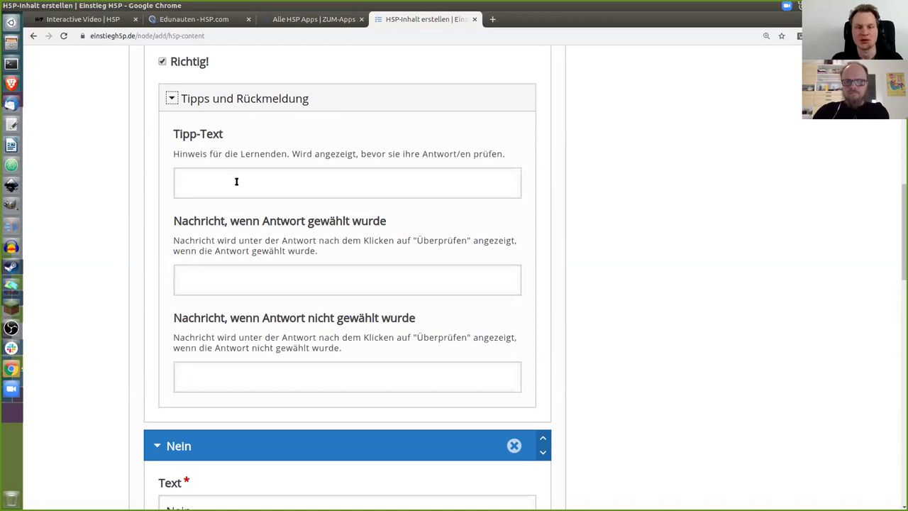
pyautogui.click(253, 104)
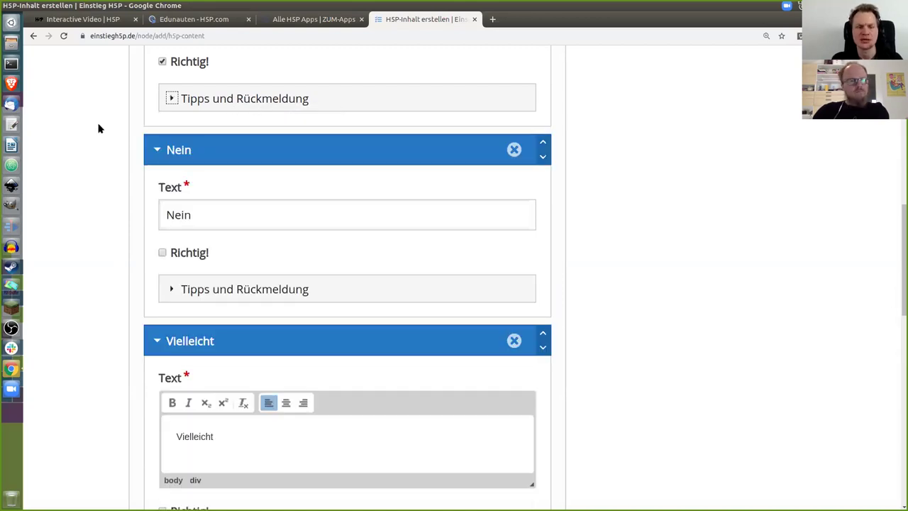
# - Save the TEST Multiple Choice quiz with Speichern
pyautogui.scroll(-10, 98, 129)
pyautogui.scroll(-3, 107, 127)
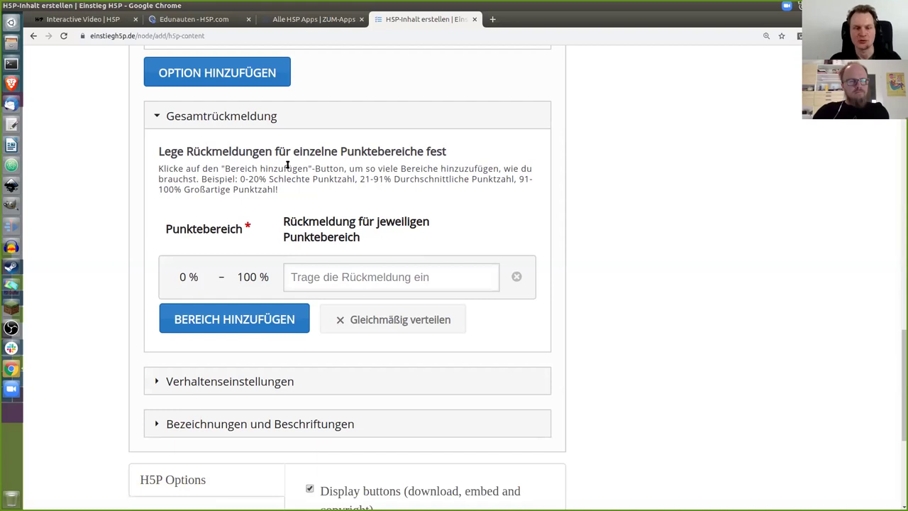
pyautogui.scroll(-2, 287, 165)
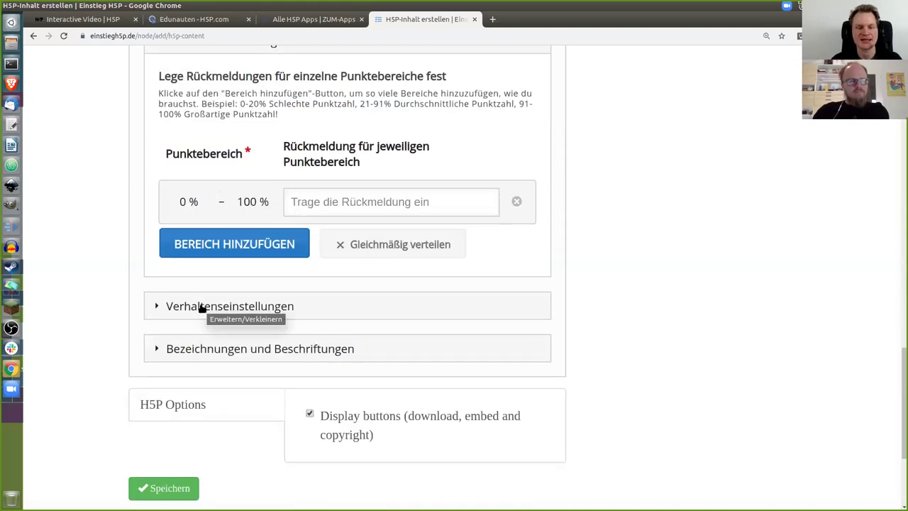
pyautogui.scroll(-1, 129, 277)
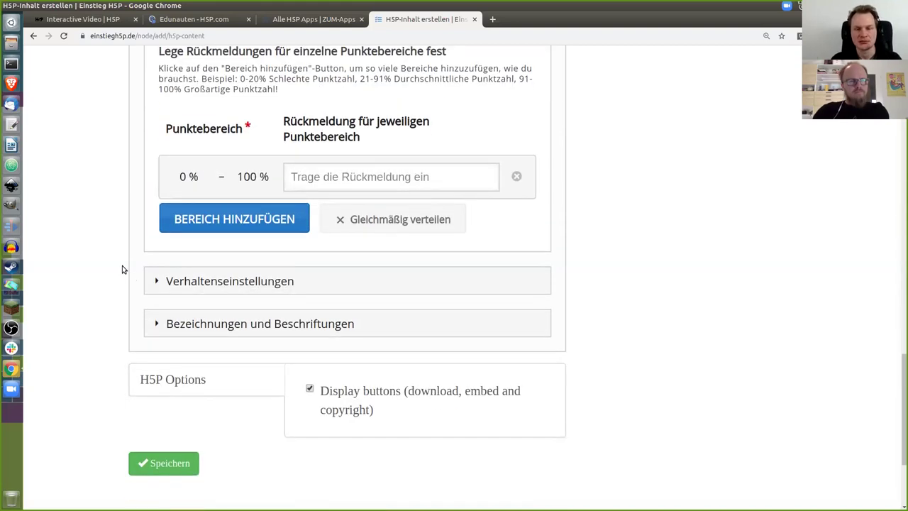
pyautogui.scroll(-1, 112, 264)
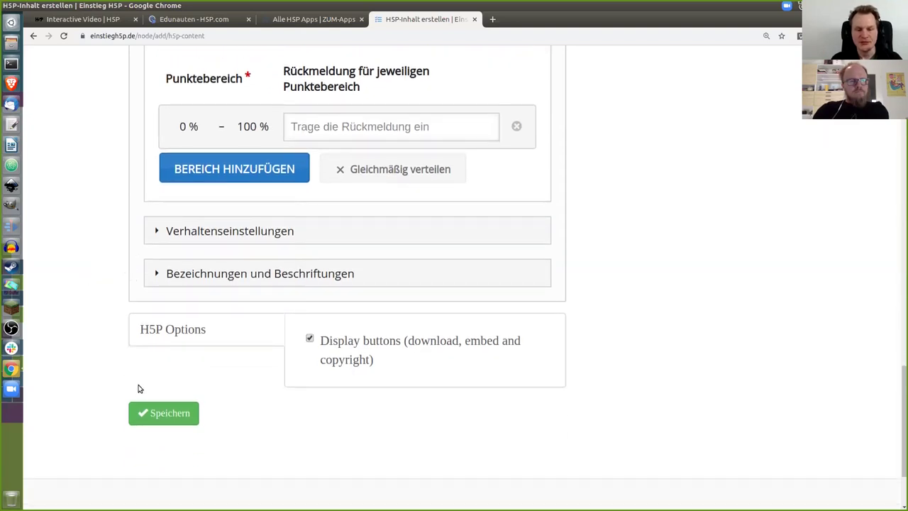
pyautogui.click(168, 417)
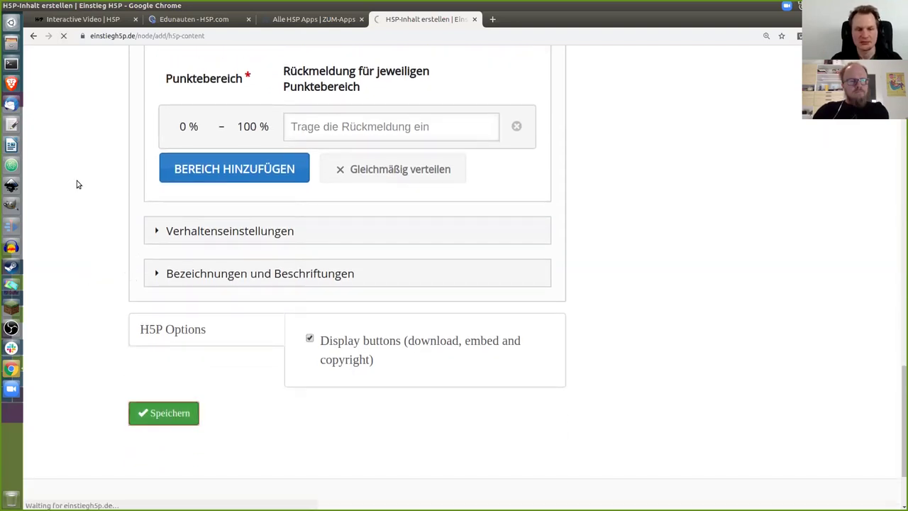
# - Scroll down to the created TEST quiz preview with Ja, Nein and Vielleicht
pyautogui.scroll(-3, 84, 177)
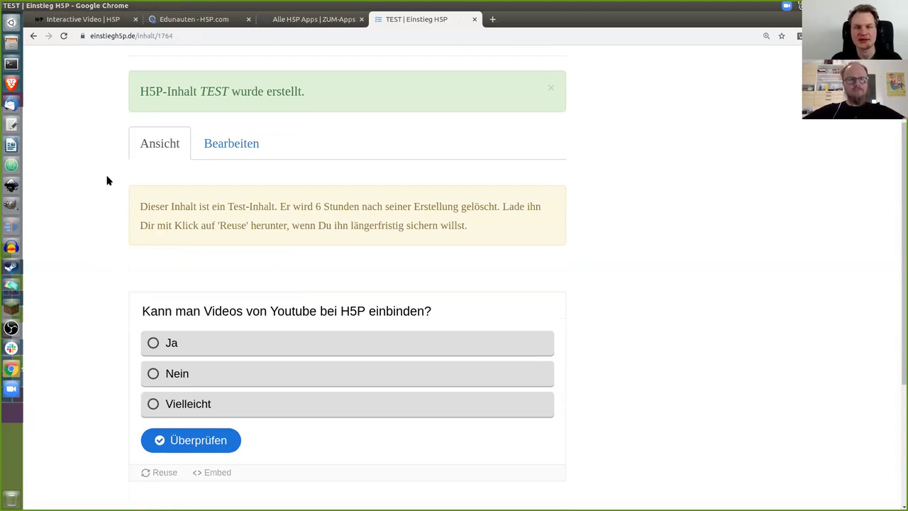
pyautogui.scroll(-1, 107, 180)
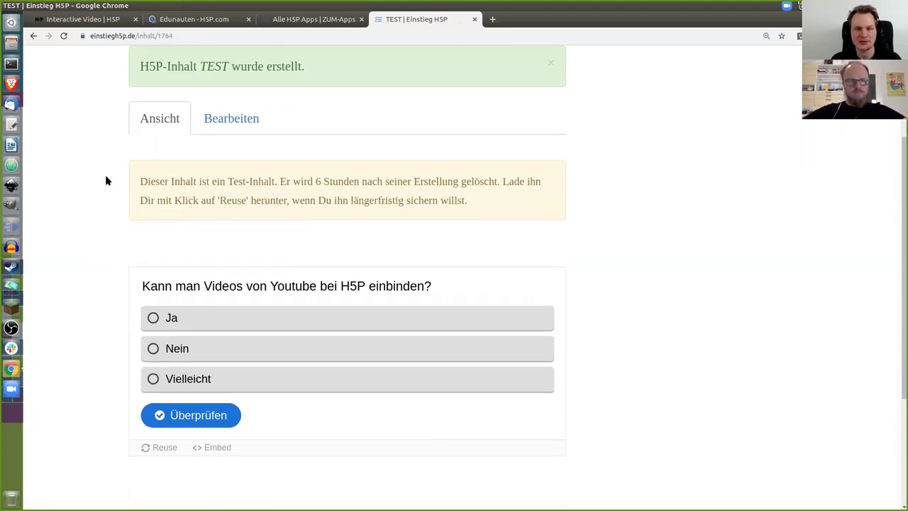
pyautogui.scroll(-1, 105, 180)
pyautogui.scroll(-2, 105, 179)
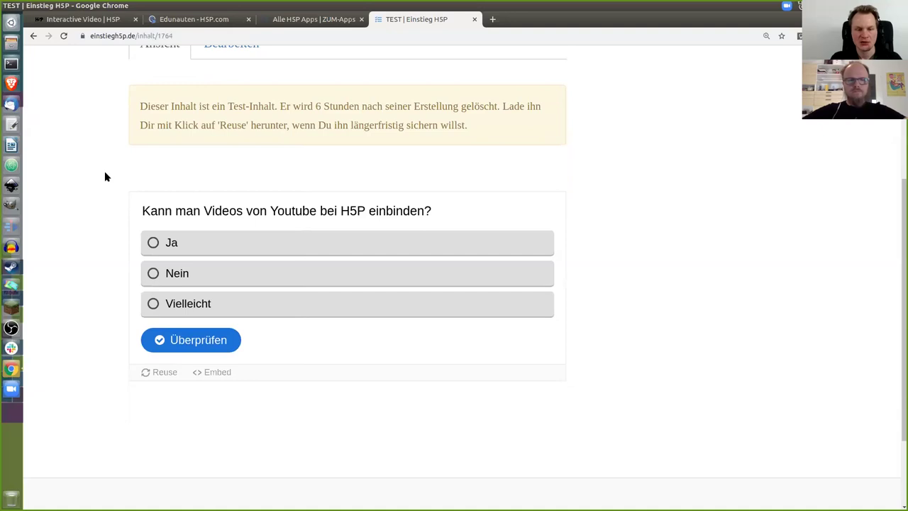
# - Answer Nein, check it, reveal the solution and reset the quiz
pyautogui.click(239, 283)
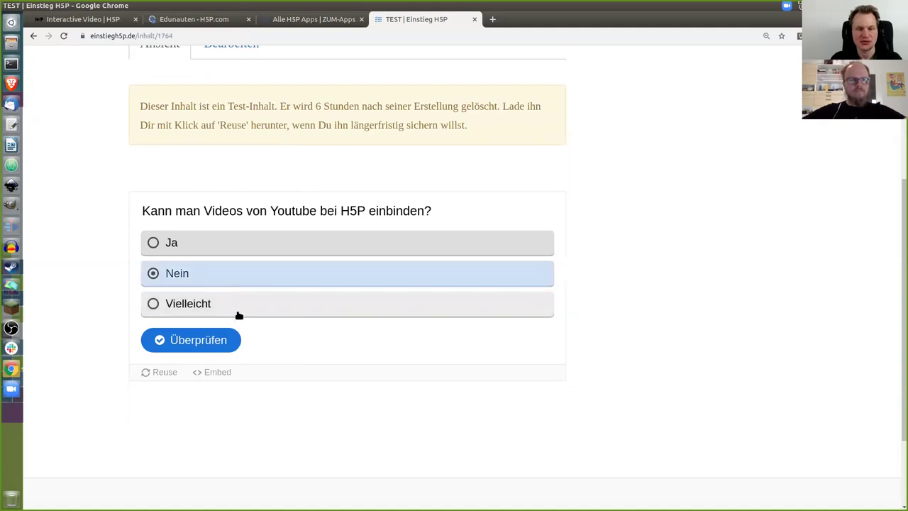
pyautogui.click(216, 342)
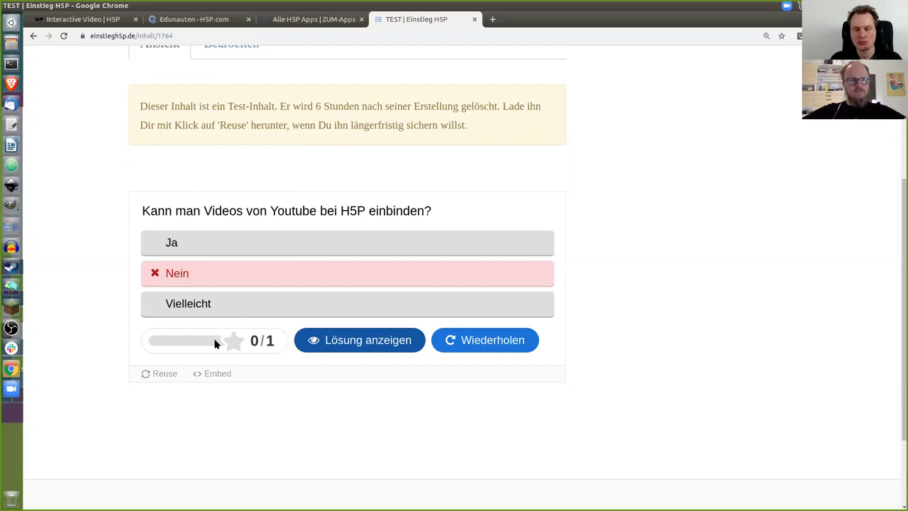
pyautogui.click(357, 342)
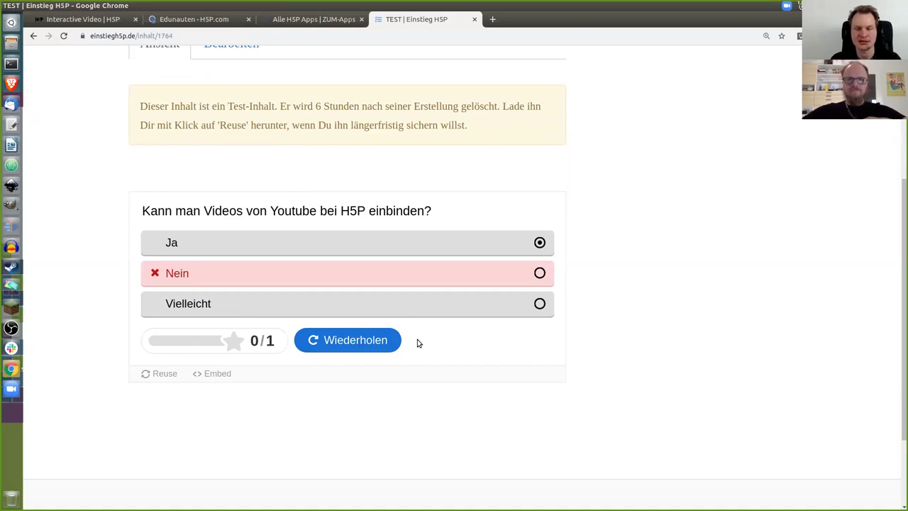
pyautogui.click(360, 340)
# - Answer Ja and check it, scoring 1/1
pyautogui.click(310, 305)
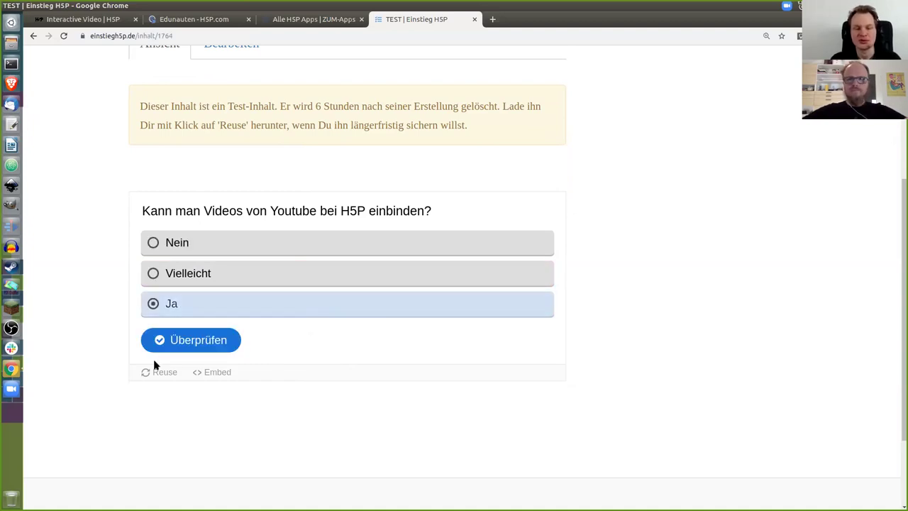
pyautogui.click(183, 347)
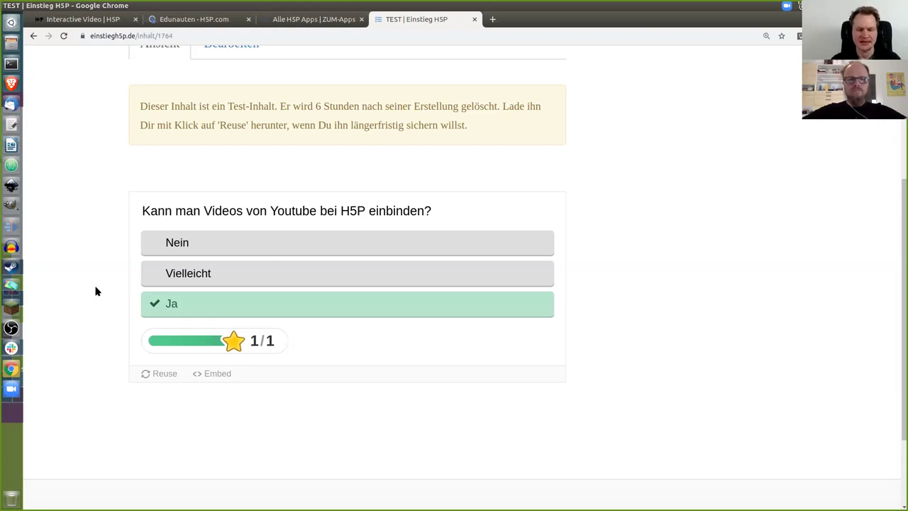
pyautogui.scroll(-1, 109, 245)
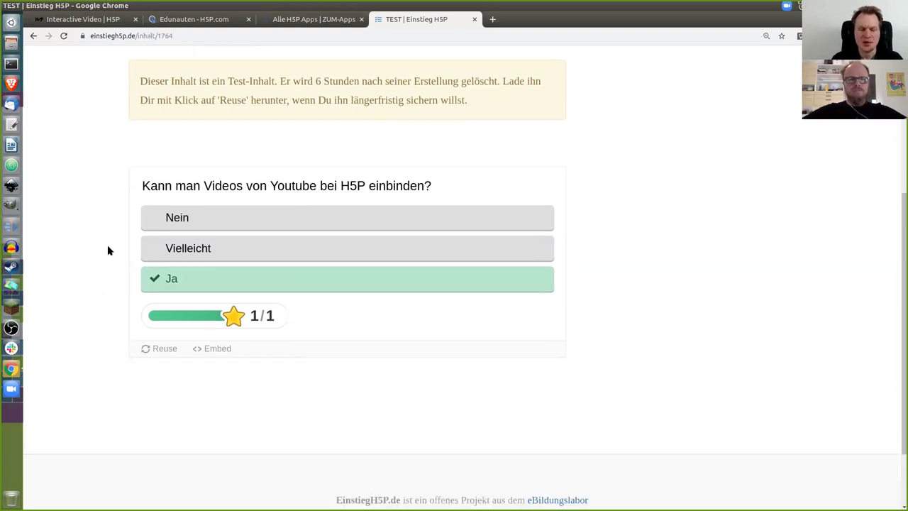
pyautogui.click(166, 352)
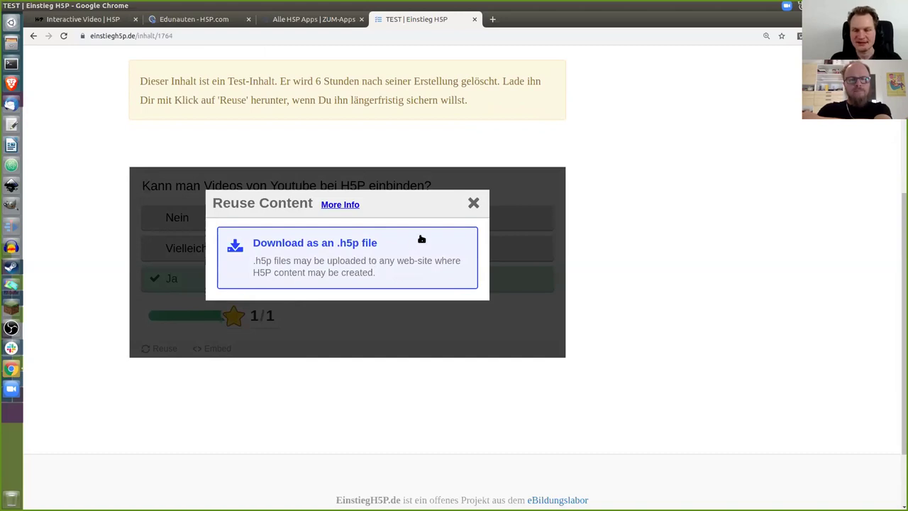
pyautogui.click(473, 204)
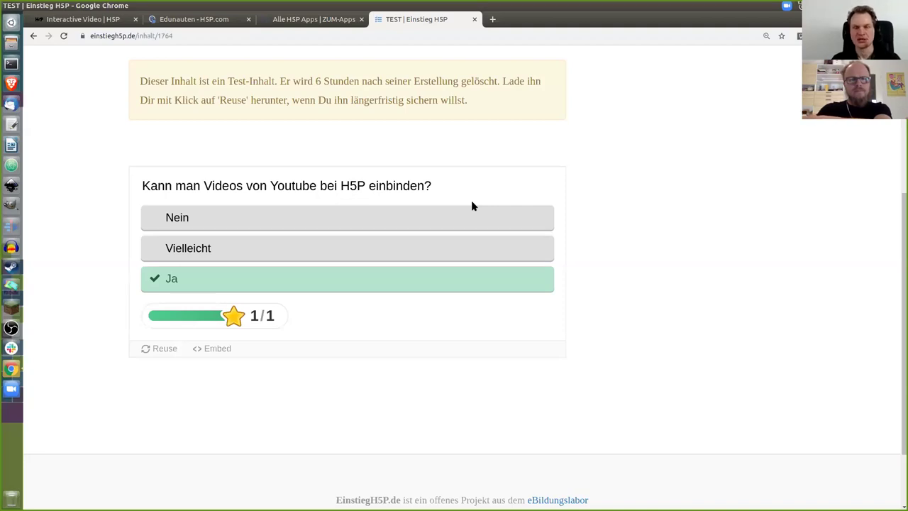
pyautogui.scroll(1, 474, 205)
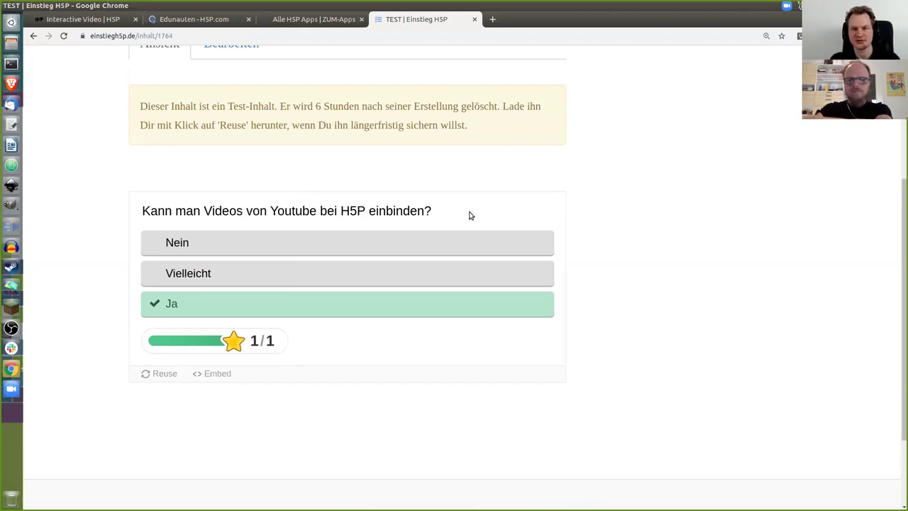
pyautogui.scroll(-1, 468, 215)
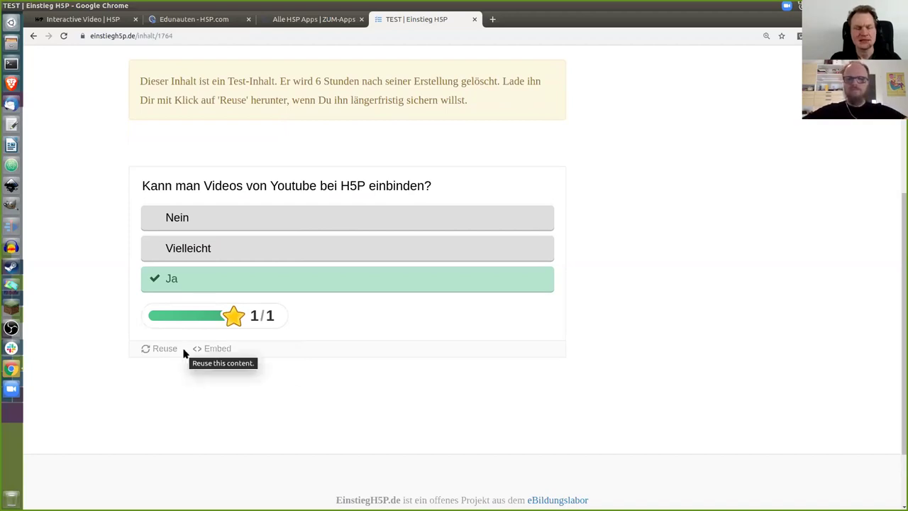
pyautogui.scroll(1, 282, 223)
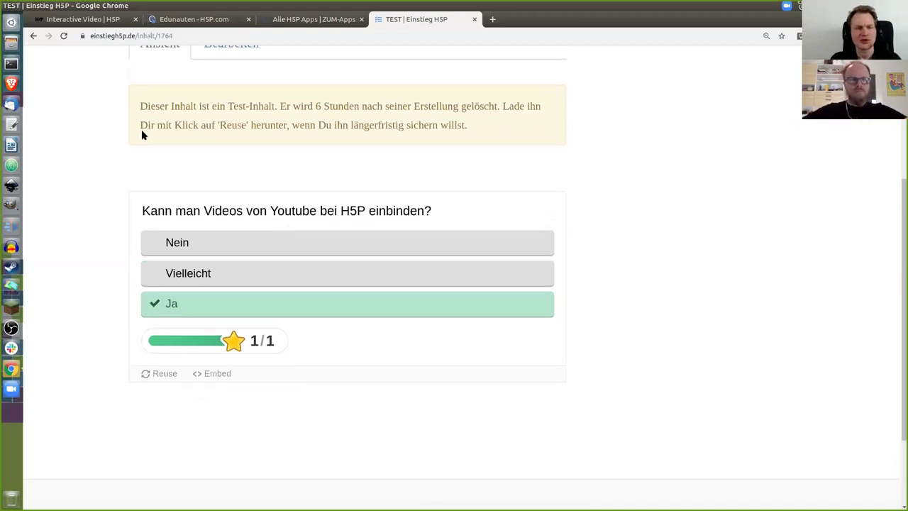
# - Return to the h5p.org Interactive Video tab and bring the Smoothie example into view
pyautogui.click(86, 23)
pyautogui.scroll(-3, 151, 151)
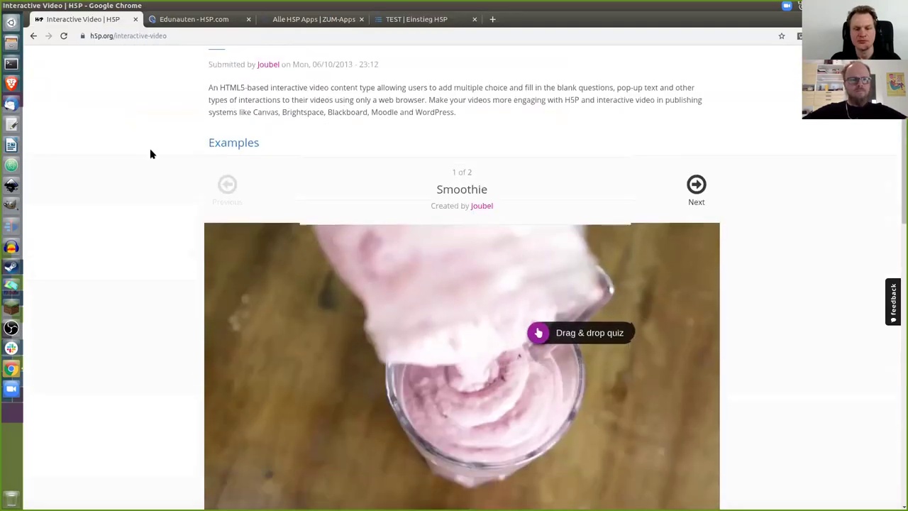
pyautogui.scroll(-3, 150, 153)
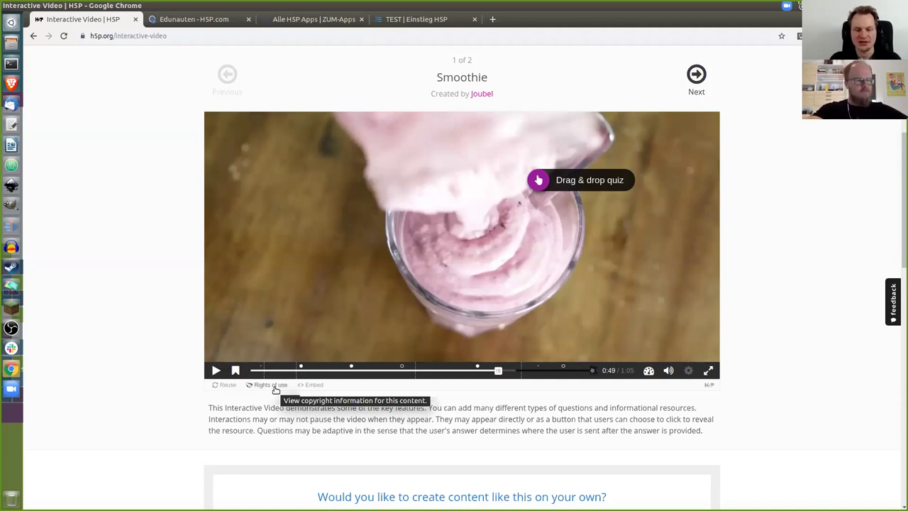
pyautogui.click(275, 388)
pyautogui.scroll(1, 525, 289)
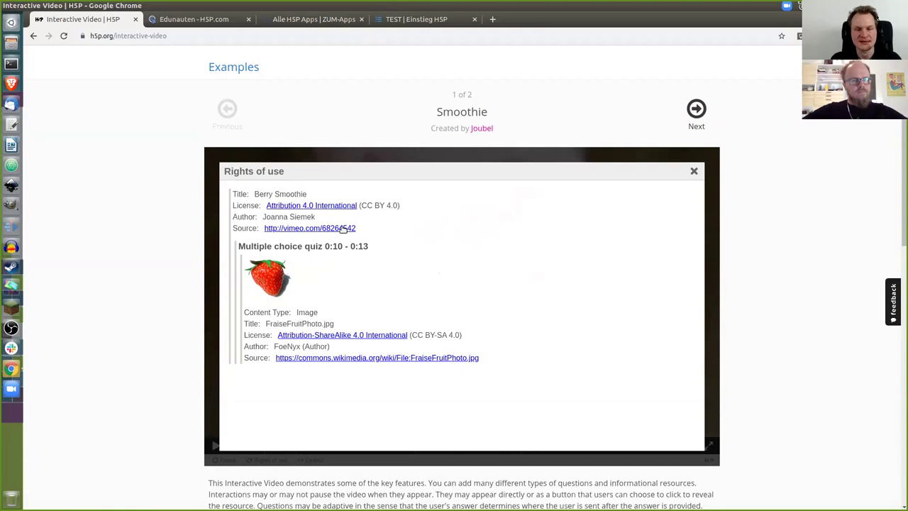
pyautogui.scroll(-1, 418, 231)
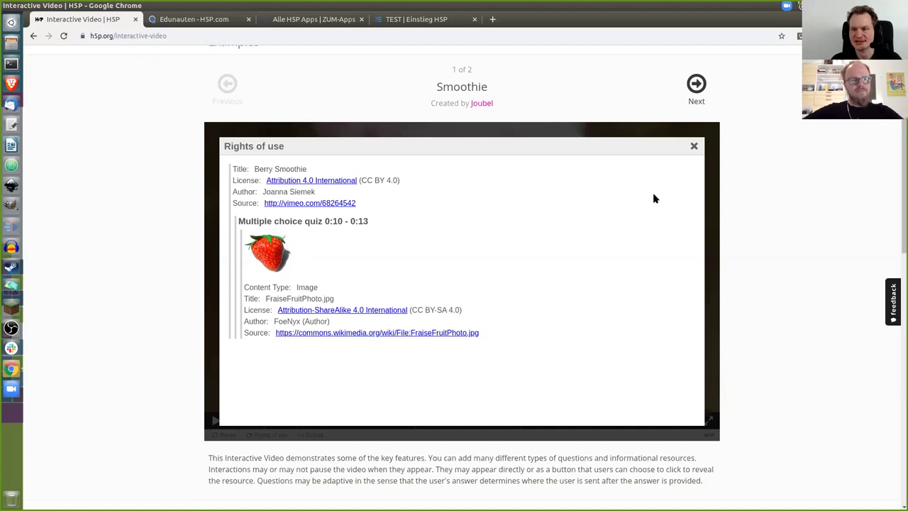
pyautogui.click(694, 148)
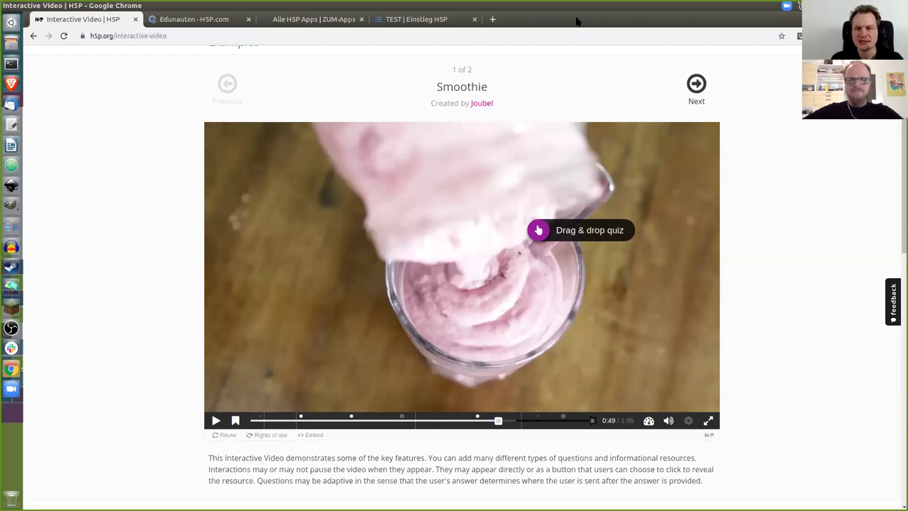
# - From the TEST page, go to EinstiegH5P.de and start creating a new test content item
pyautogui.click(405, 25)
pyautogui.scroll(5, 319, 114)
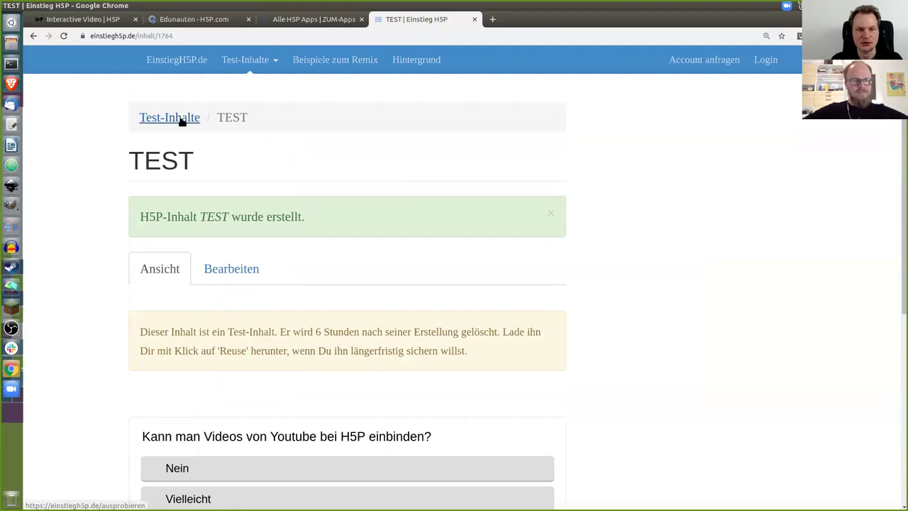
pyautogui.click(197, 64)
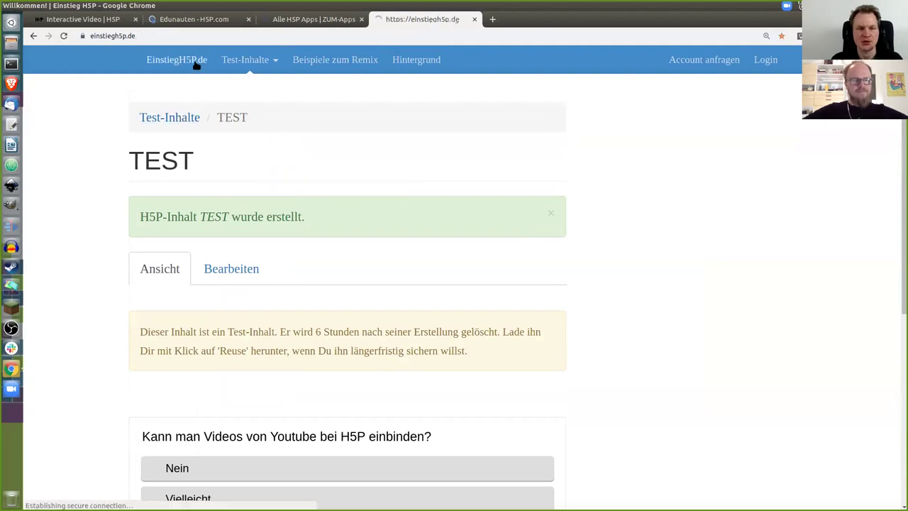
pyautogui.click(210, 260)
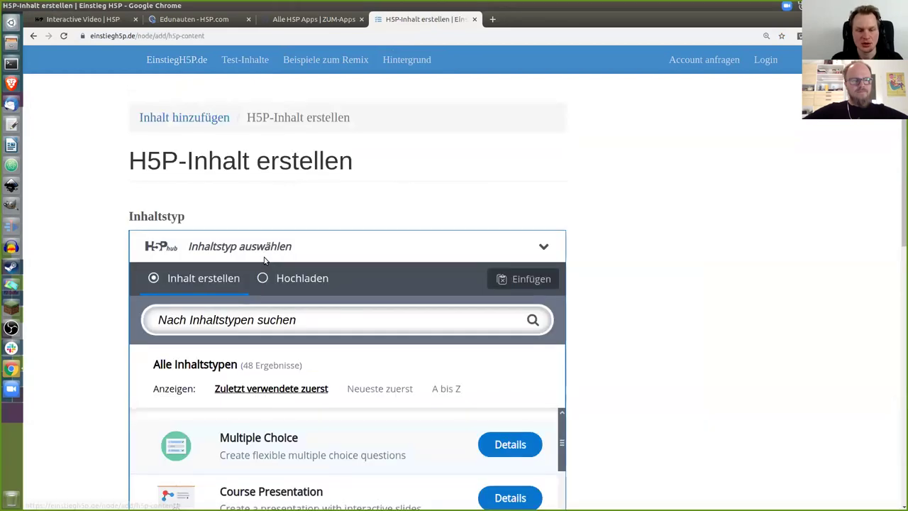
# - Search the content types for 'Vid' so Interactive Video appears first
pyautogui.write('TE')
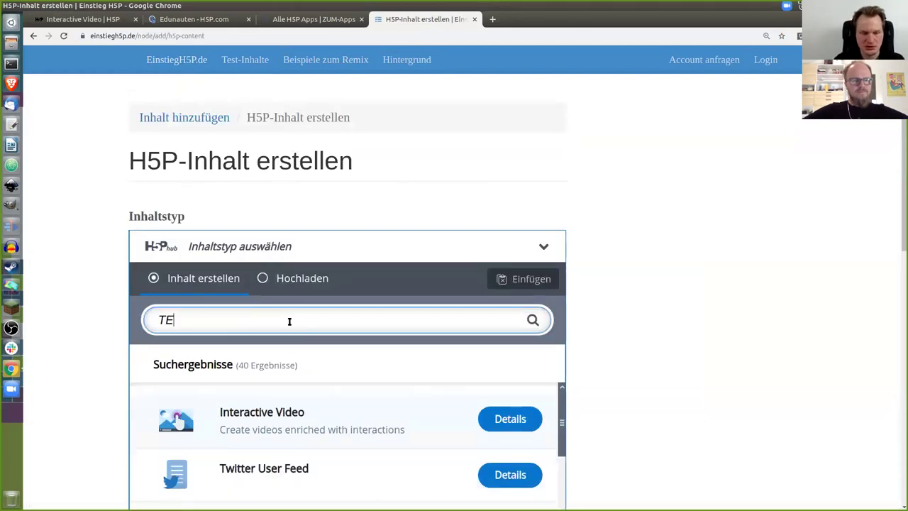
pyautogui.press('BackSpace')
pyautogui.press('BackSpace')
pyautogui.write('Vid')
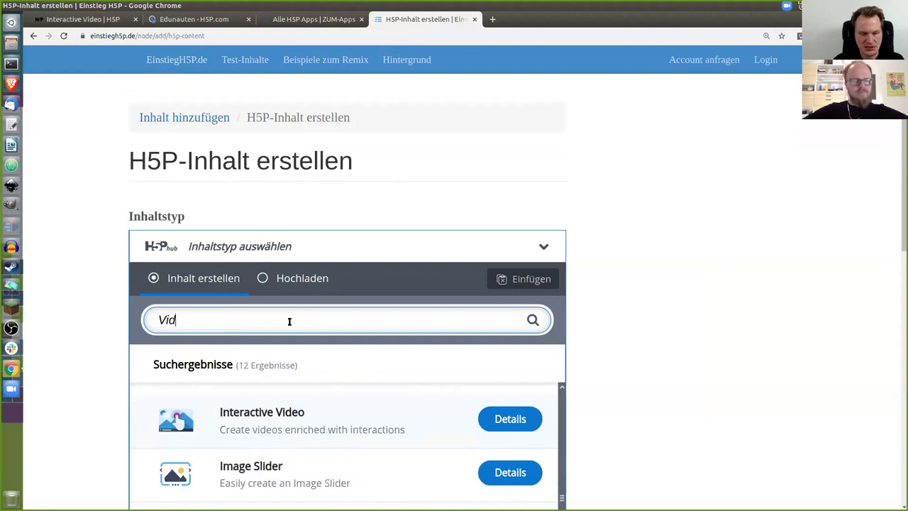
pyautogui.scroll(-1, 289, 322)
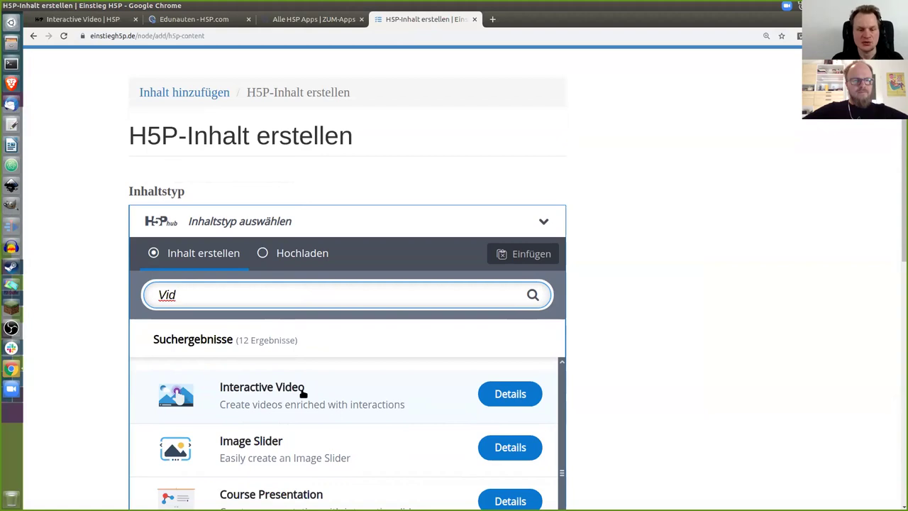
# - Choose Interactive Video, zoom the page to 200%, and step through then close the editor tour
pyautogui.click(303, 394)
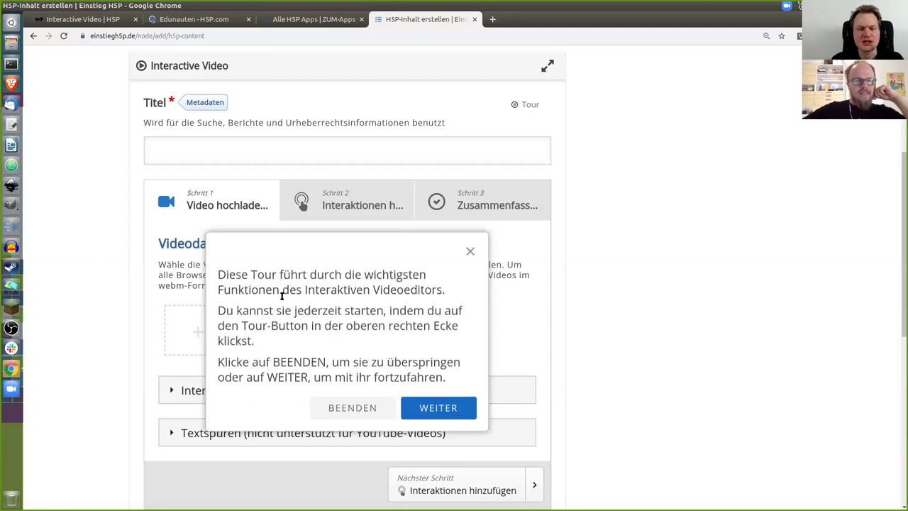
pyautogui.click(432, 409)
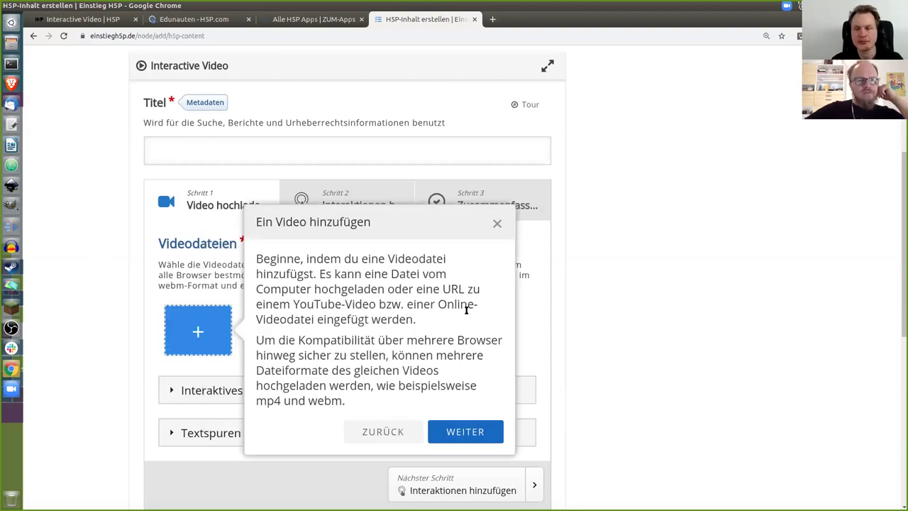
pyautogui.hotkey('ctrl', '+')
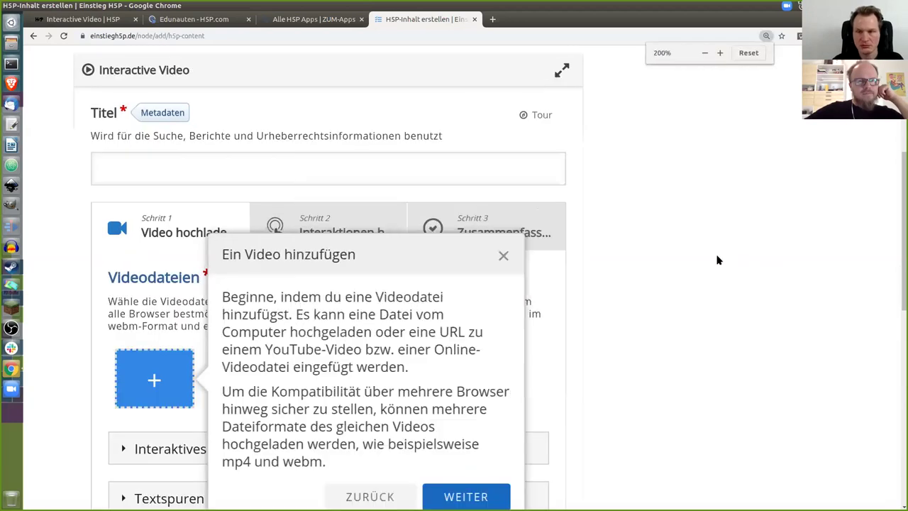
pyautogui.scroll(-3, 589, 309)
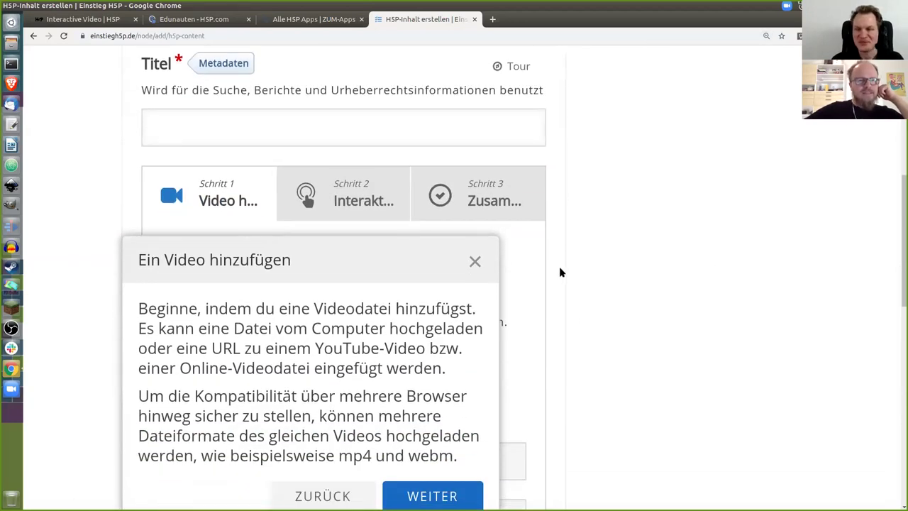
pyautogui.scroll(-1, 560, 269)
pyautogui.scroll(-1, 569, 246)
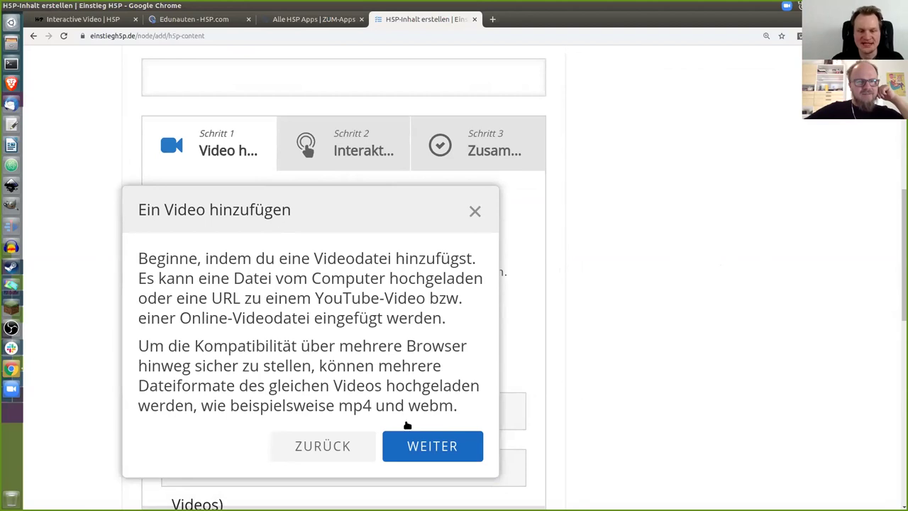
pyautogui.click(418, 449)
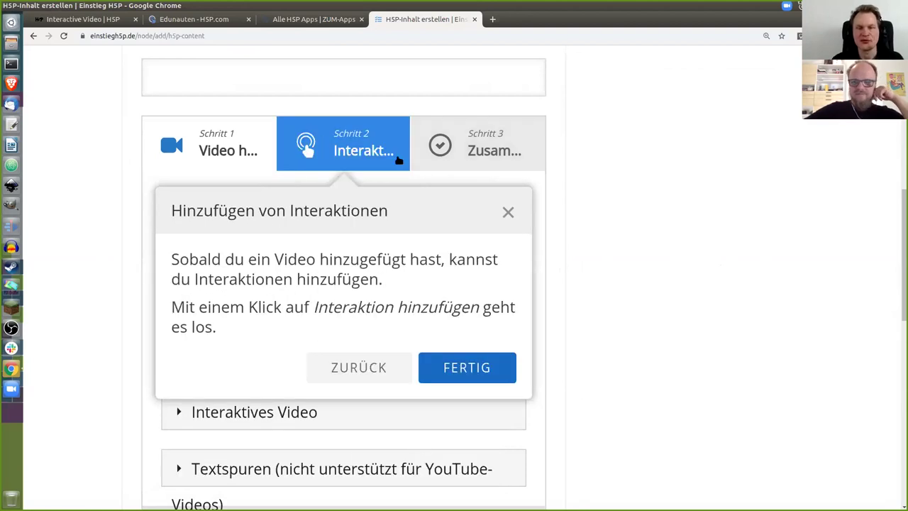
pyautogui.click(509, 212)
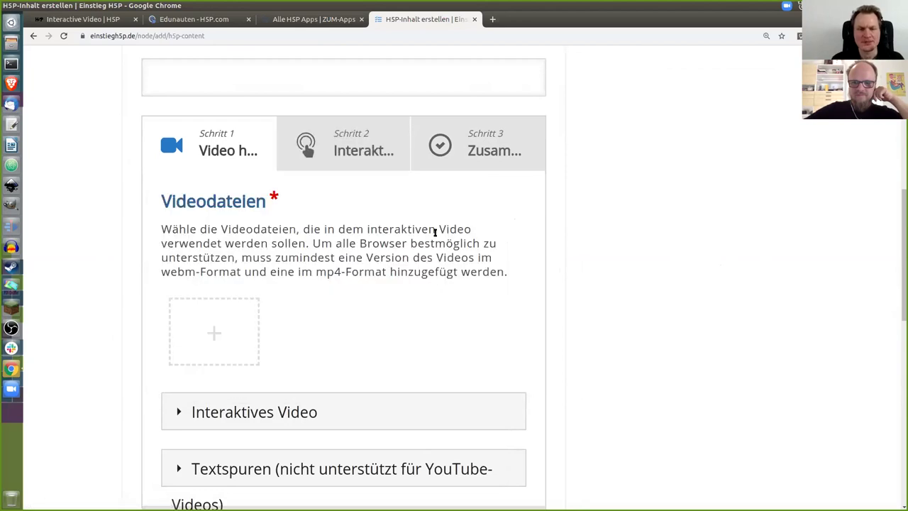
pyautogui.scroll(1, 435, 232)
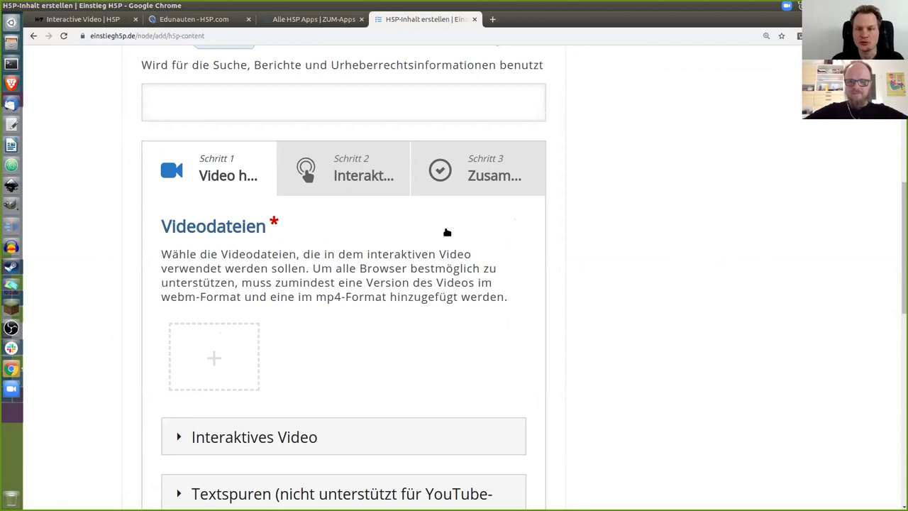
# - Load youtube.com in a new browser tab, correcting the typed 'youtube.de' address
pyautogui.click(493, 26)
pyautogui.write('you')
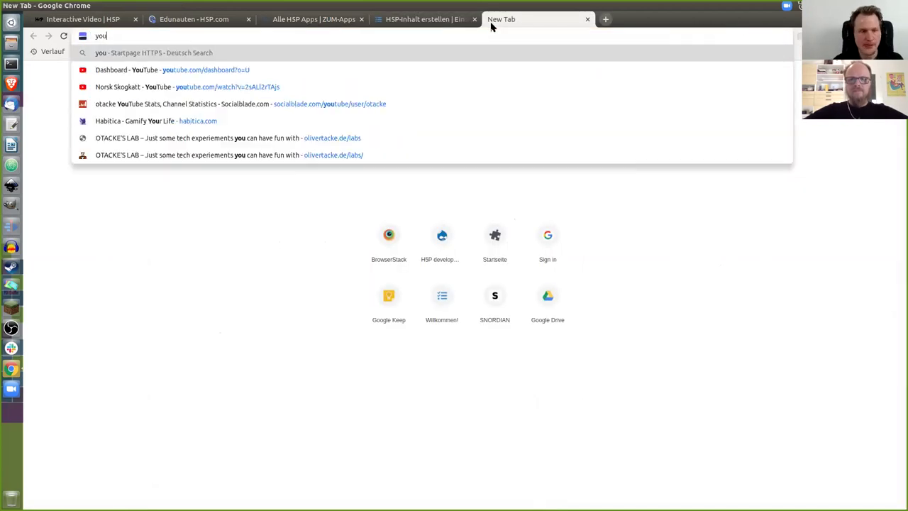
pyautogui.write('tube.de')
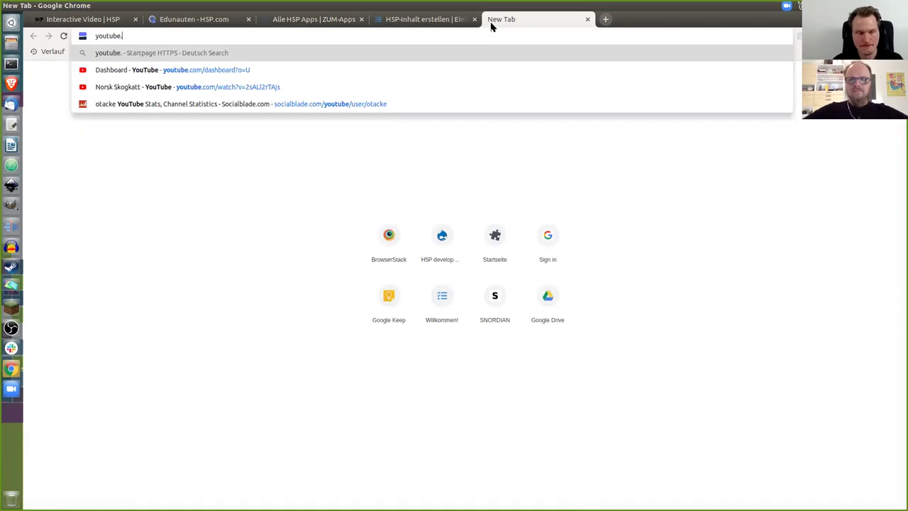
pyautogui.press('BackSpace')
pyautogui.press('BackSpace')
pyautogui.write('com')
pyautogui.press('Return')
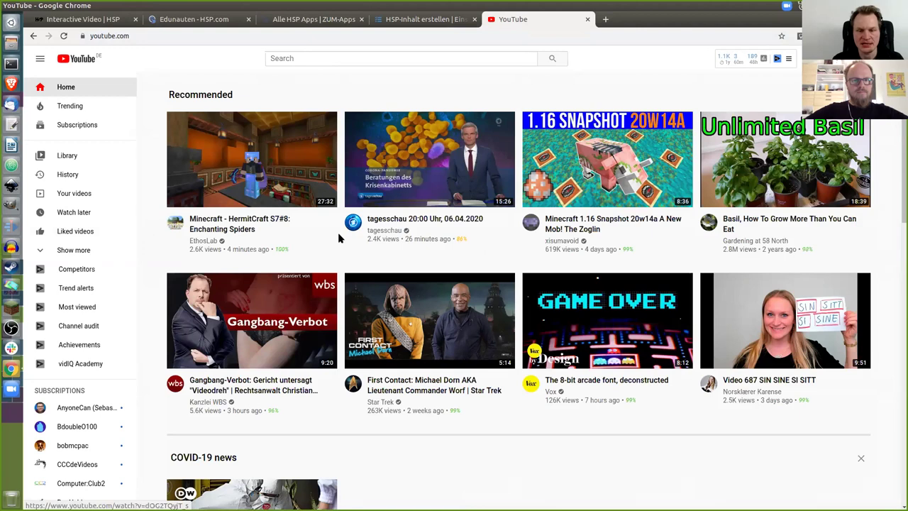
pyautogui.moveTo(415, 222)
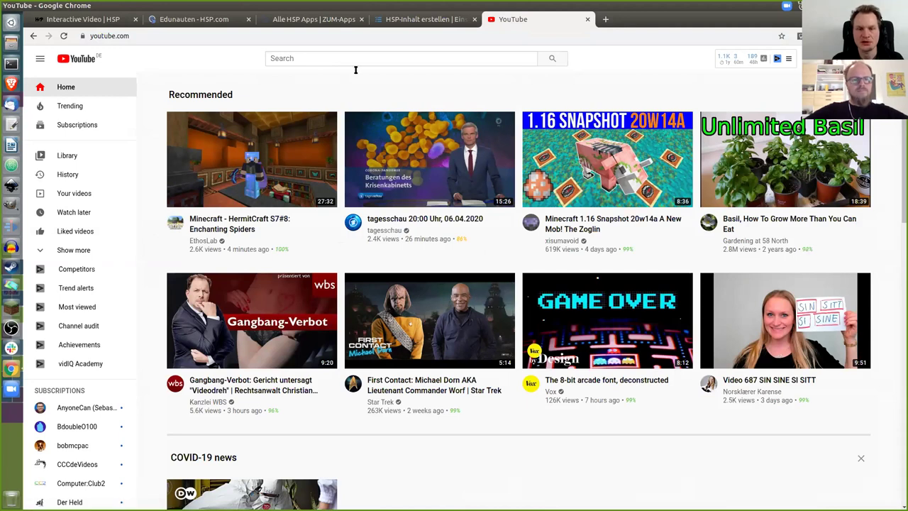
# - Back in the Interactive Video editor, open the add-video panel under Videodateien
pyautogui.click(417, 21)
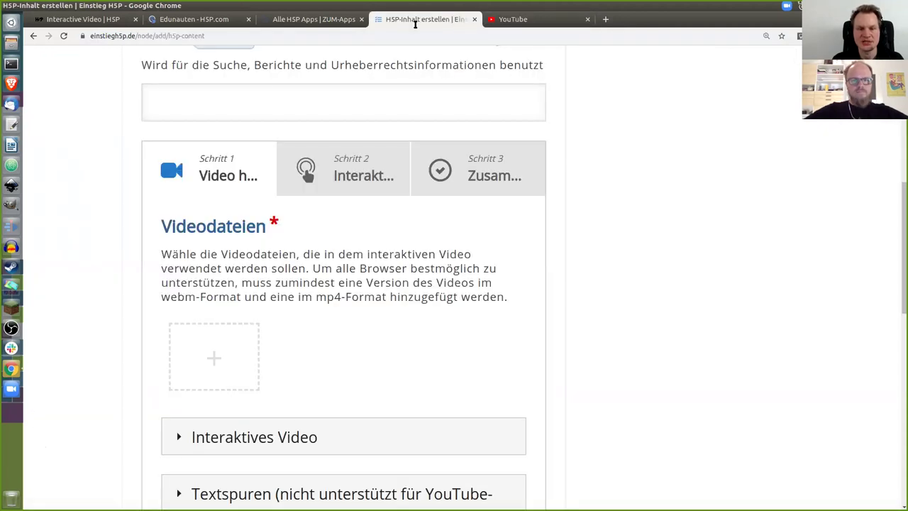
pyautogui.scroll(-1, 192, 256)
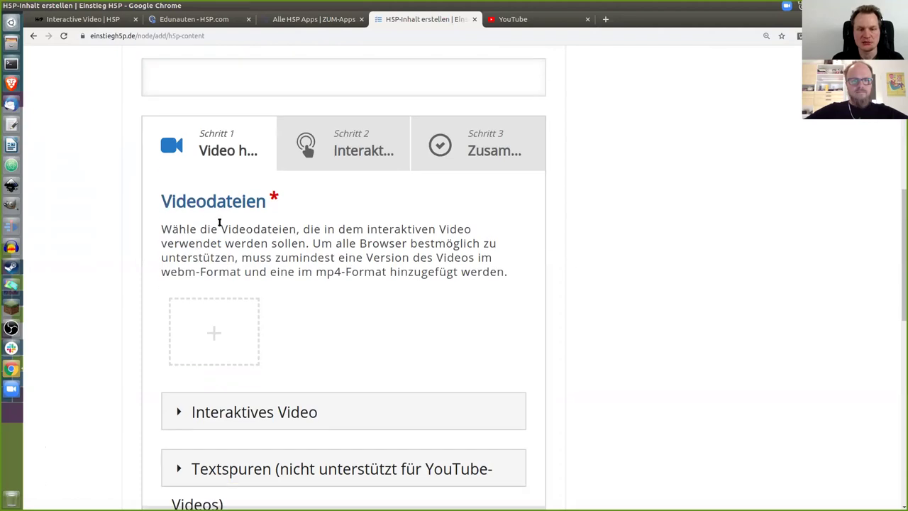
pyautogui.scroll(-1, 217, 222)
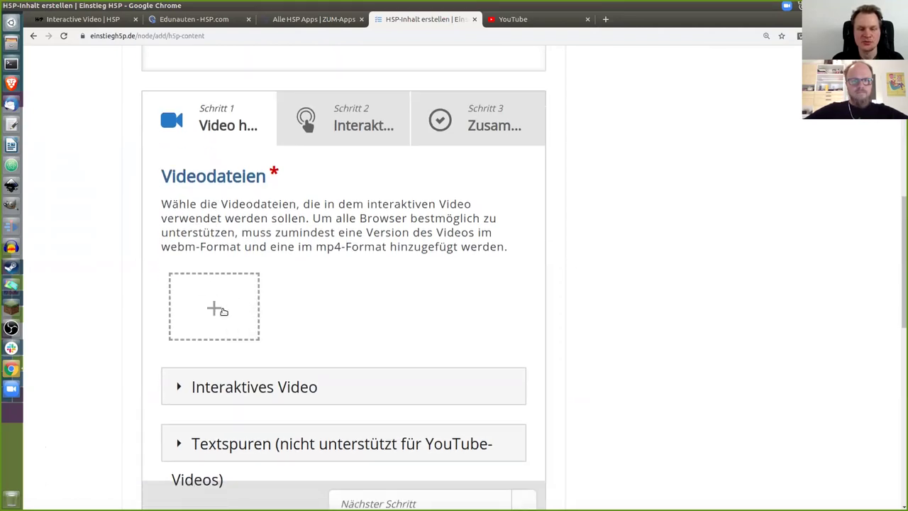
pyautogui.click(220, 309)
pyautogui.scroll(-2, 242, 264)
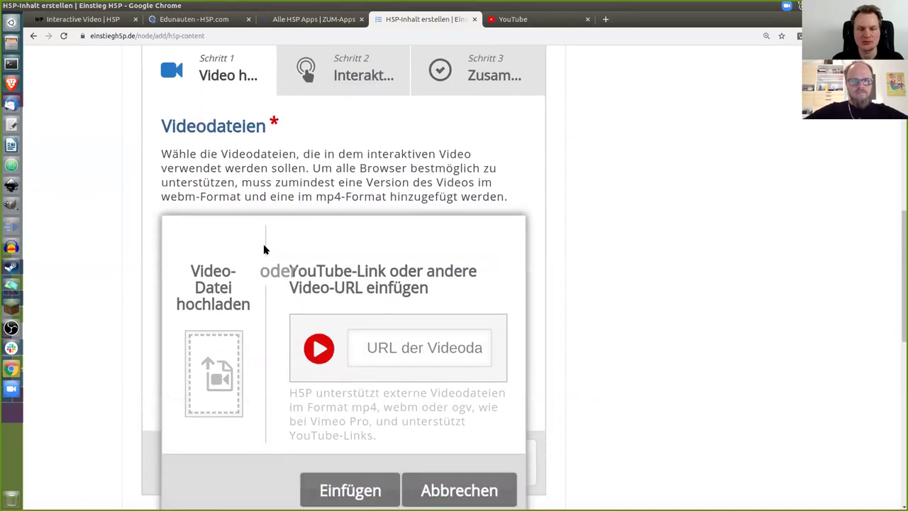
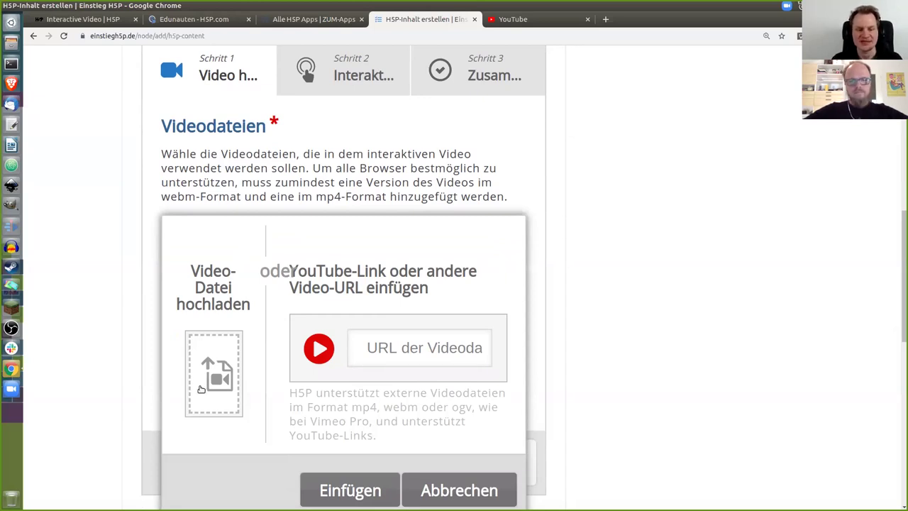
# - Paste the YouTube video URL into the YouTube-link field and insert it as the video
pyautogui.click(430, 352)
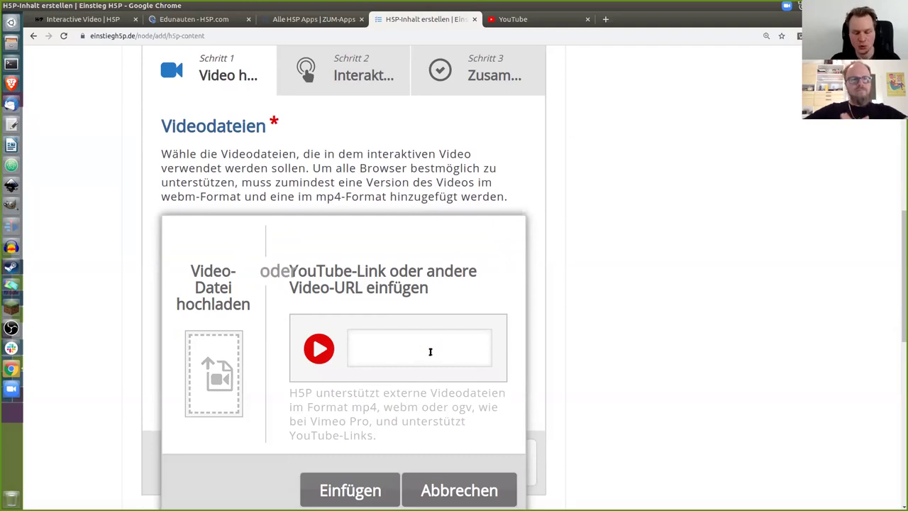
pyautogui.hotkey('ctrl', 'v')
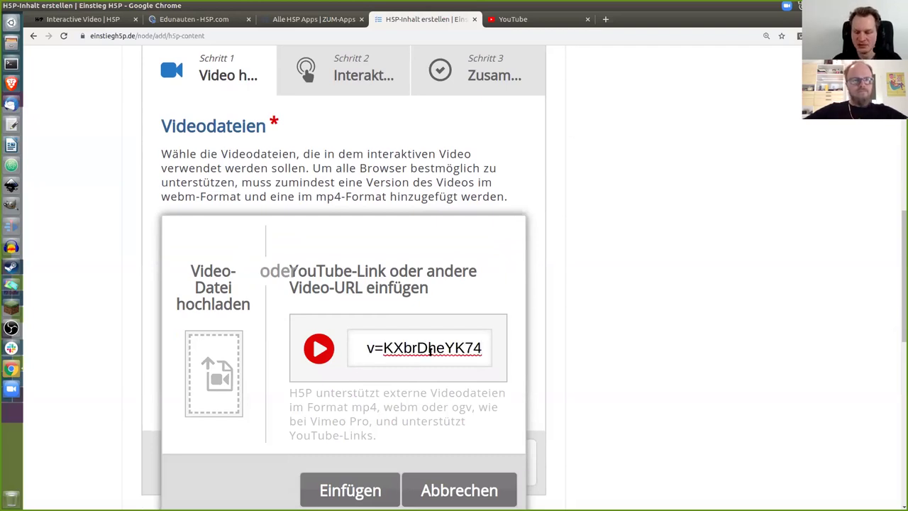
pyautogui.press('Left')
pyautogui.press('Left')
pyautogui.press('Left')
pyautogui.press('Left')
pyautogui.press('Left')
pyautogui.press('Left')
pyautogui.press('Left')
pyautogui.press('Left')
pyautogui.press('Left')
pyautogui.press('Left')
pyautogui.press('Left')
pyautogui.press('Left')
pyautogui.press('Left')
pyautogui.press('Left')
pyautogui.press('Left')
pyautogui.press('Left')
pyautogui.press('Left')
pyautogui.press('Left')
pyautogui.press('Left')
pyautogui.press('Left')
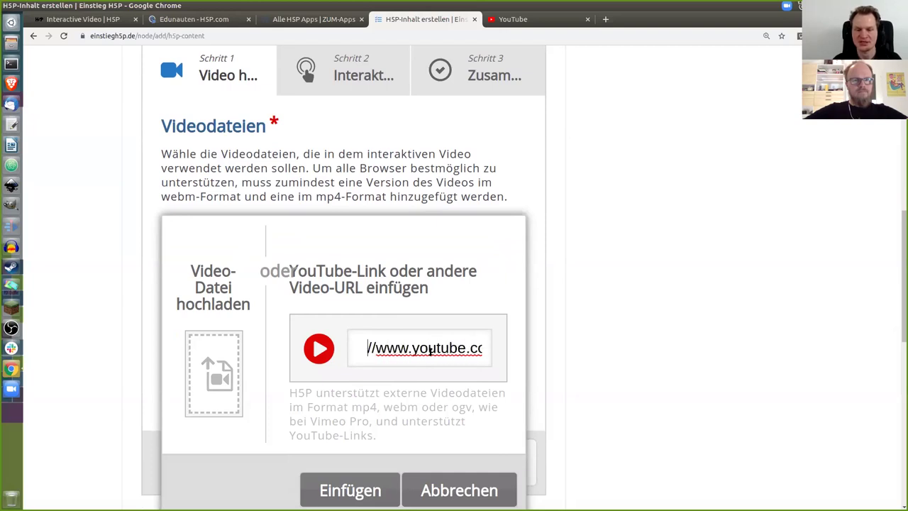
pyautogui.press('Right')
pyautogui.press('Right')
pyautogui.press('Right')
pyautogui.press('Right')
pyautogui.press('Right')
pyautogui.press('Right')
pyautogui.press('Right')
pyautogui.press('Right')
pyautogui.press('Right')
pyautogui.press('Right')
pyautogui.press('Right')
pyautogui.press('Right')
pyautogui.press('Right')
pyautogui.press('Right')
pyautogui.press('Right')
pyautogui.press('Right')
pyautogui.press('Right')
pyautogui.press('Right')
pyautogui.press('Right')
pyautogui.press('Right')
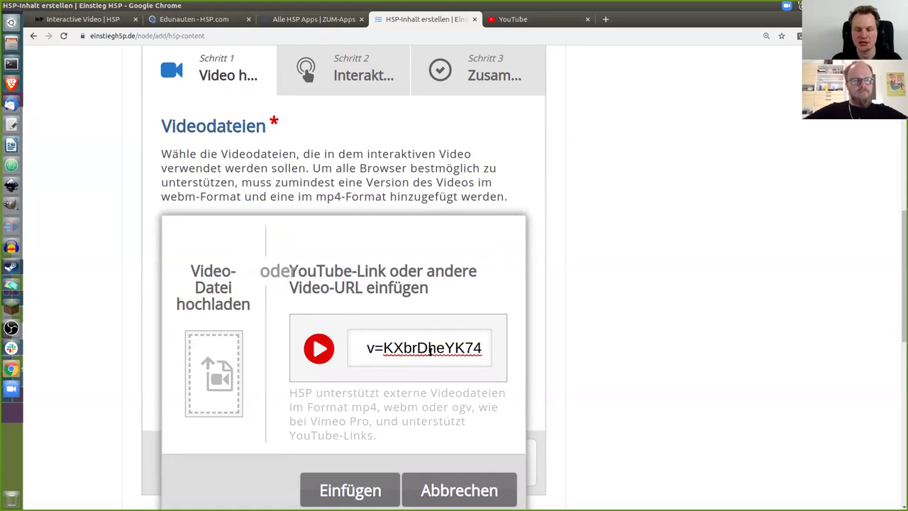
pyautogui.click(364, 489)
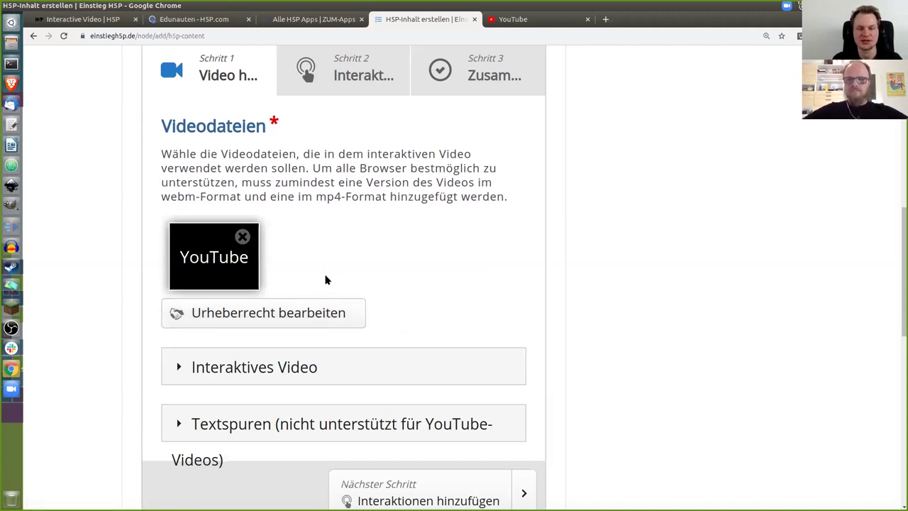
pyautogui.scroll(2, 333, 261)
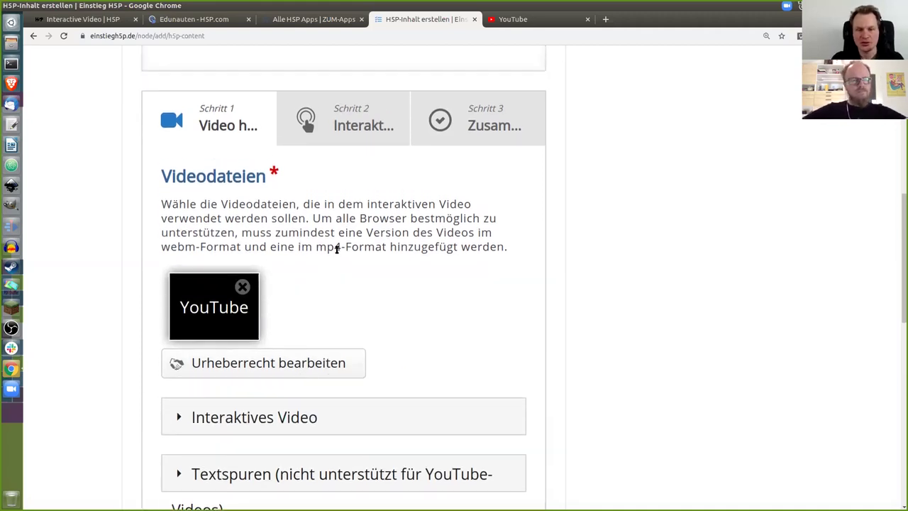
# - Go to the Schritt 2 Interaktionen step and dismiss the tour hints
pyautogui.click(359, 136)
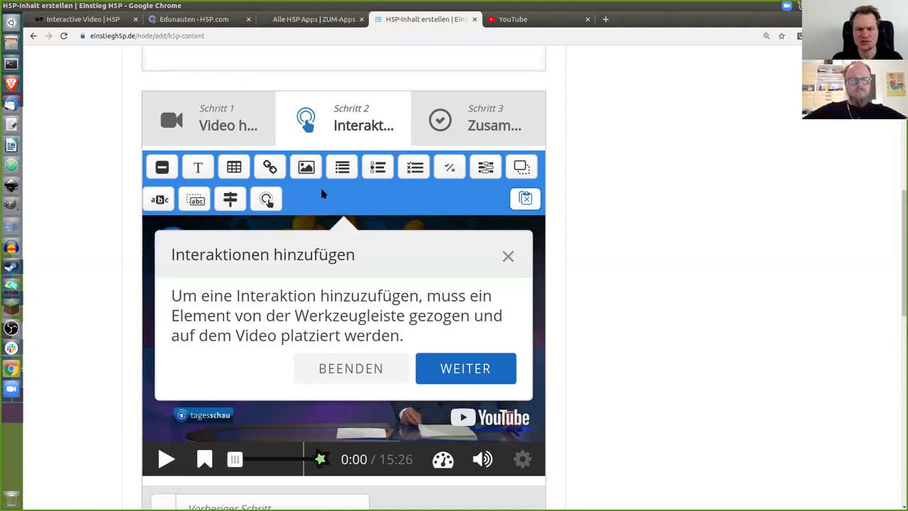
pyautogui.click(462, 368)
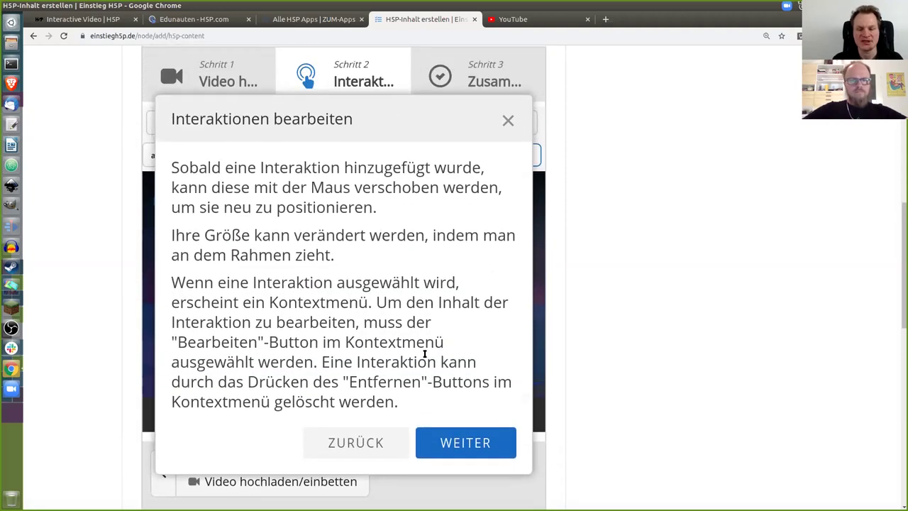
pyautogui.click(508, 120)
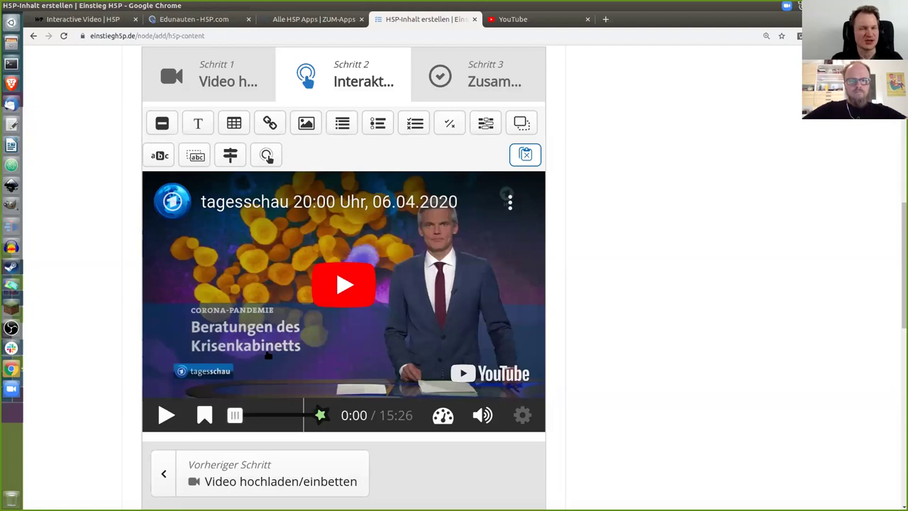
# - Seek the tagesschau video to about 3:25 and pause it at 3:27
pyautogui.click(236, 416)
pyautogui.moveTo(237, 418); pyautogui.dragTo(253, 419)
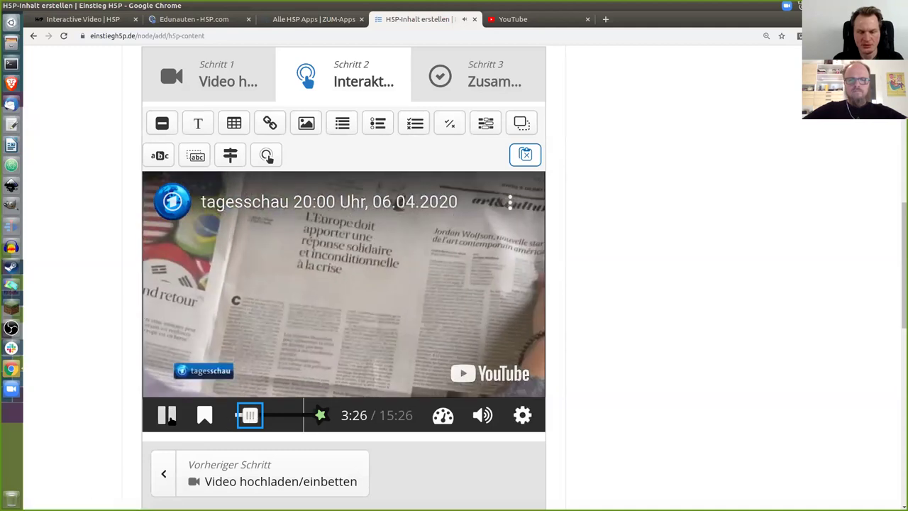
pyautogui.click(167, 417)
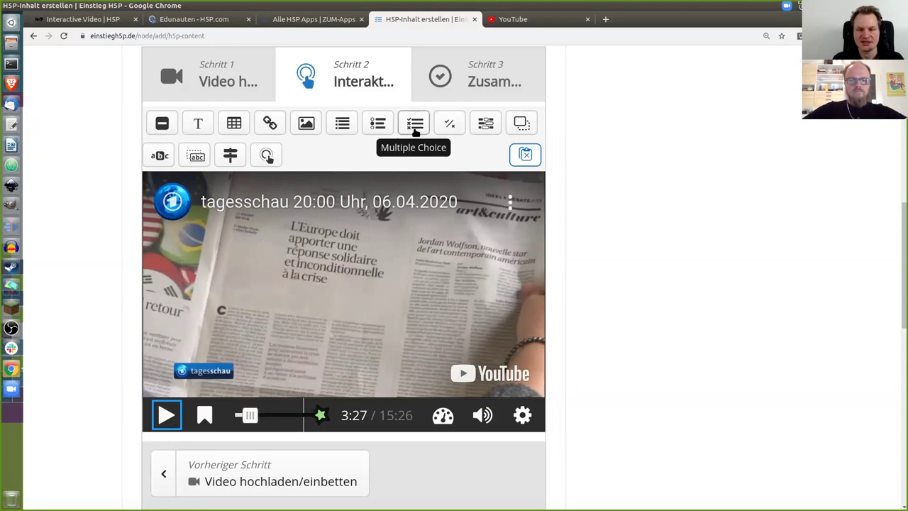
# - Add a Multiple Choice interaction at 3:27–3:37 that pauses the video and shows as a Popup
pyautogui.moveTo(415, 126); pyautogui.dragTo(331, 210)
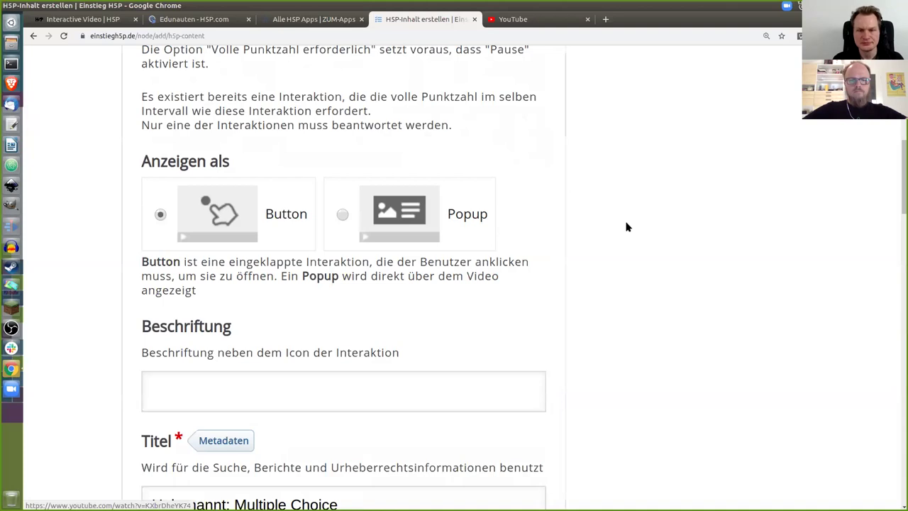
pyautogui.scroll(1, 626, 228)
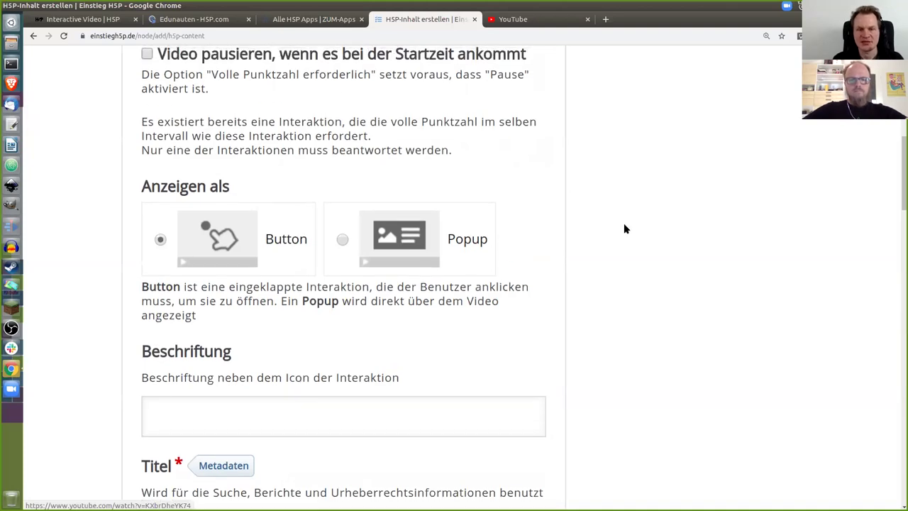
pyautogui.scroll(3, 625, 228)
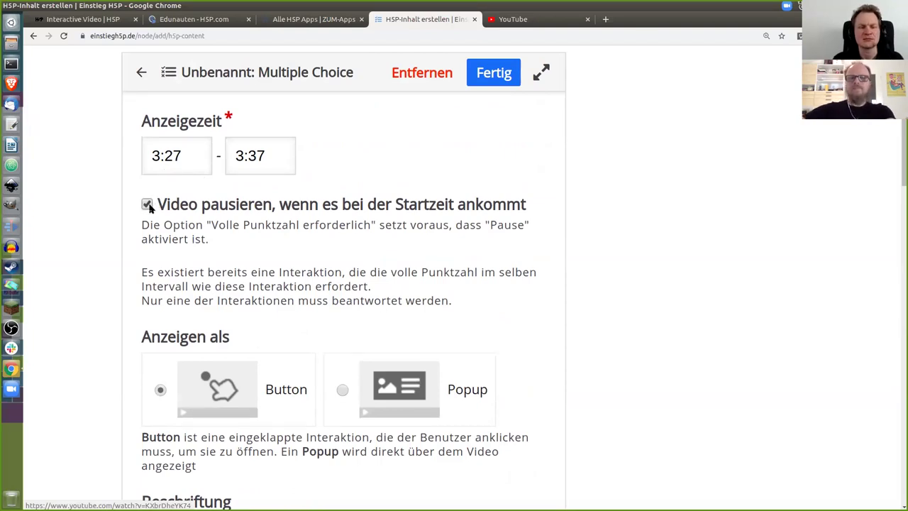
pyautogui.scroll(-3, 261, 193)
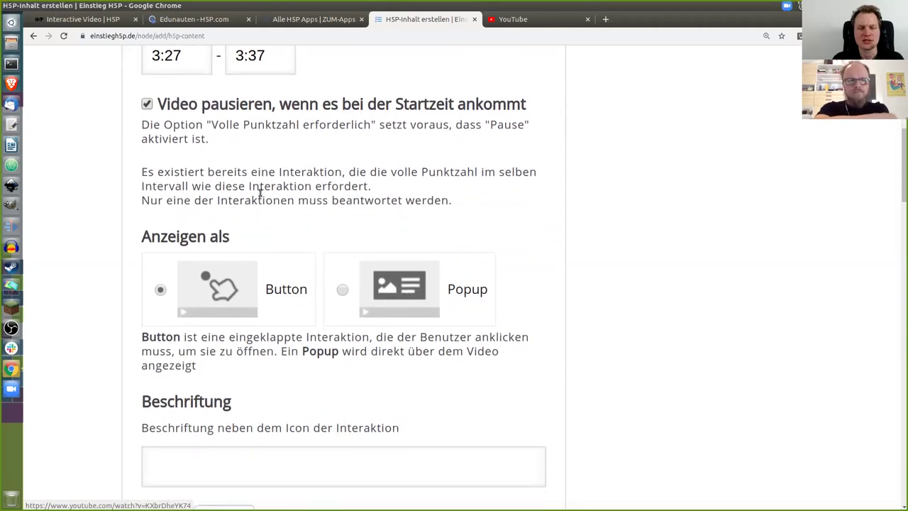
pyautogui.scroll(-1, 260, 193)
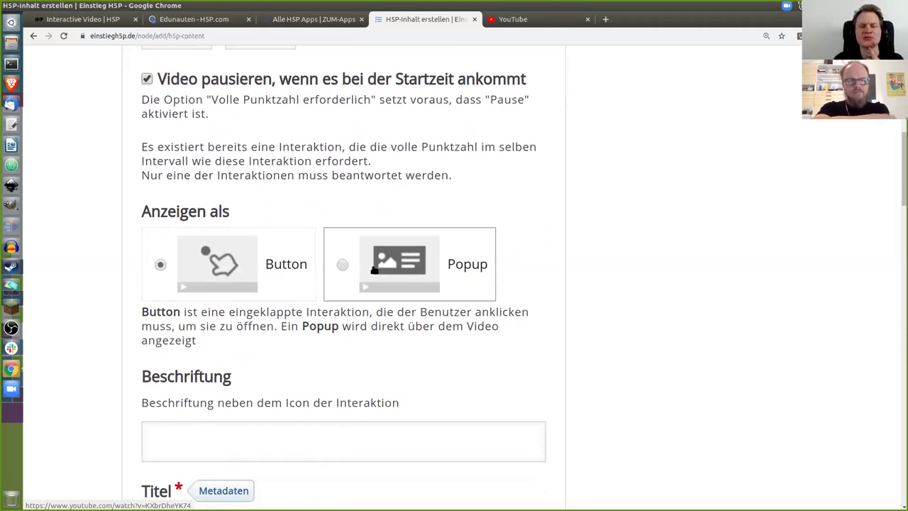
pyautogui.click(343, 265)
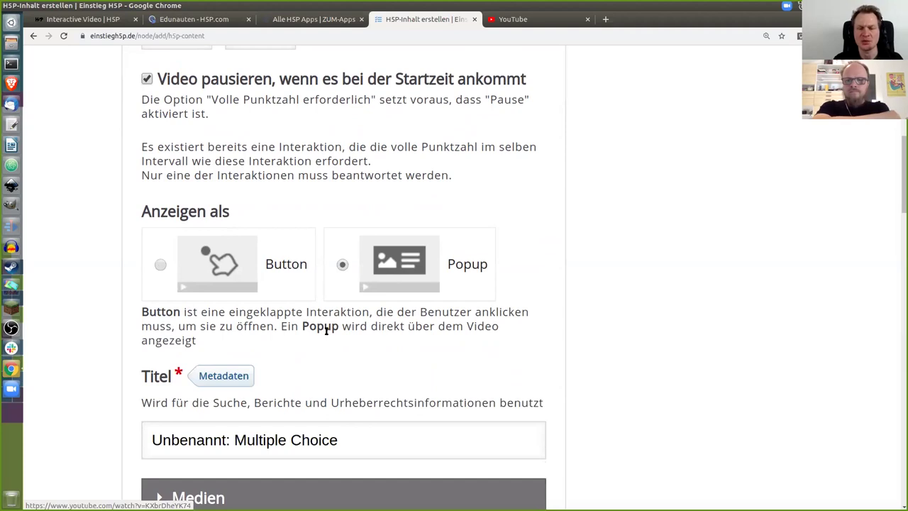
pyautogui.scroll(-4, 326, 330)
pyautogui.scroll(-2, 361, 261)
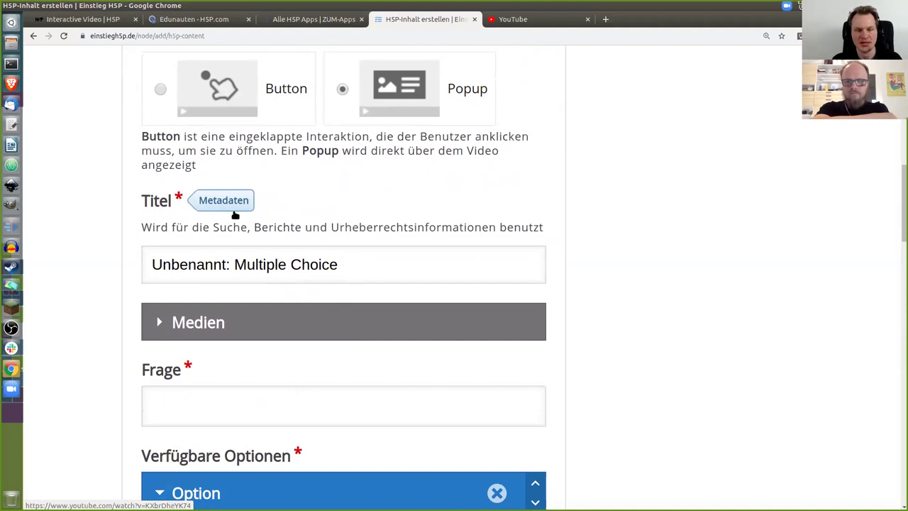
pyautogui.scroll(-3, 212, 237)
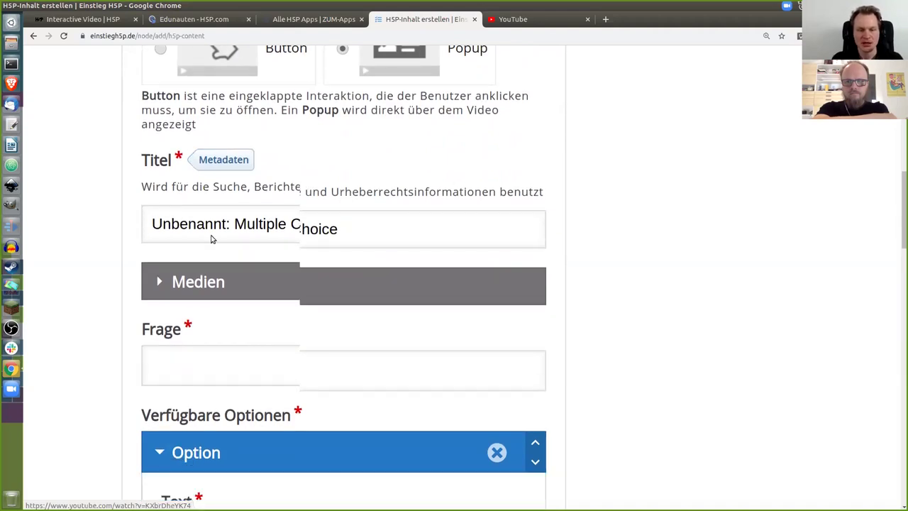
pyautogui.scroll(-1, 270, 244)
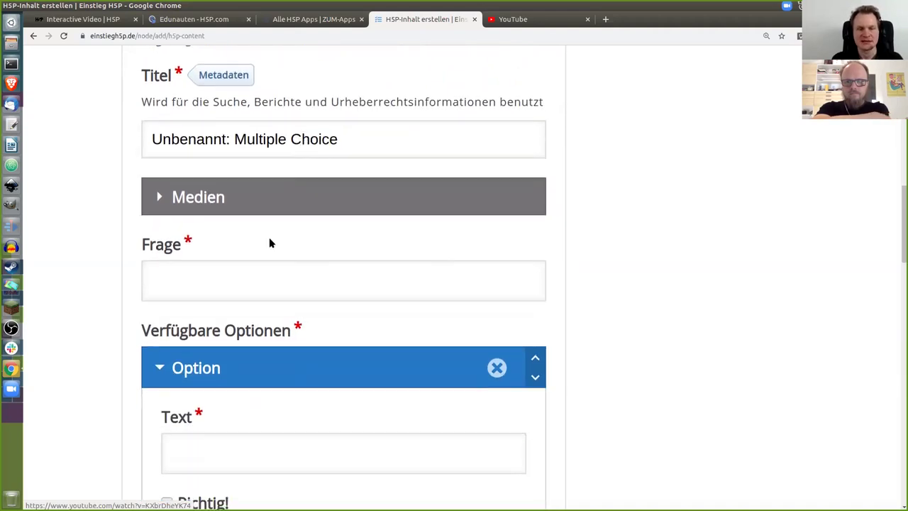
# - Enter the question text 'Was passiert den hier?'
pyautogui.click(300, 285)
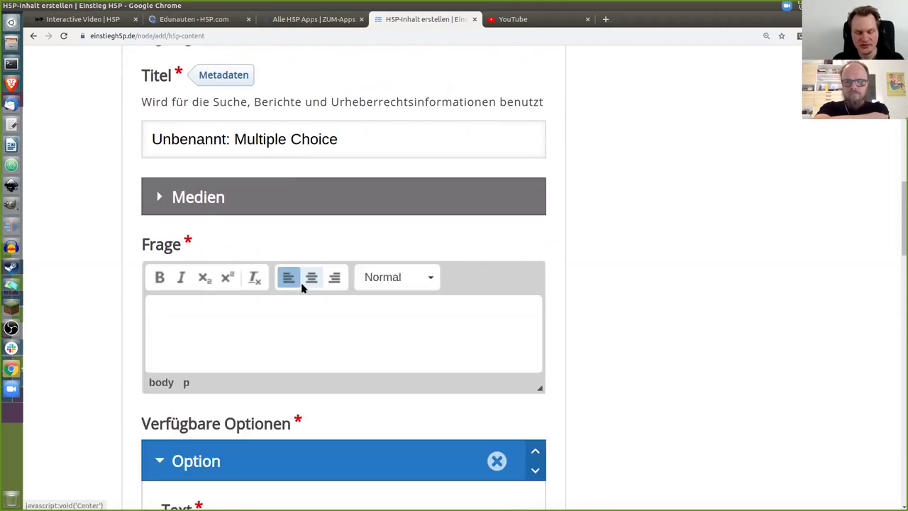
pyautogui.write('Was')
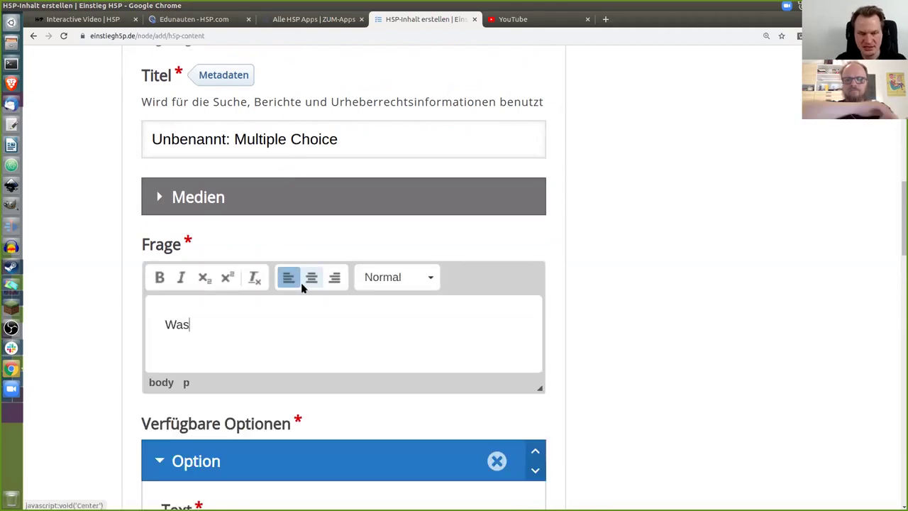
pyautogui.write(' passiert de')
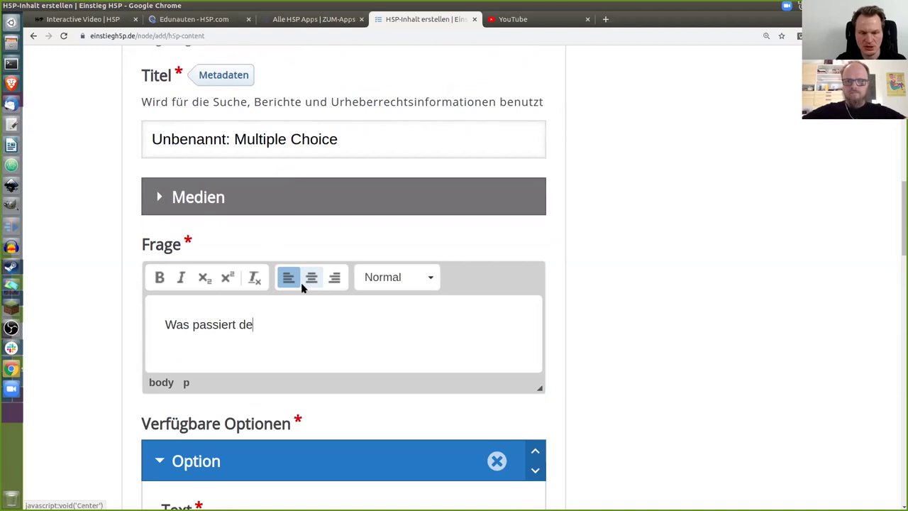
pyautogui.write('n hier?')
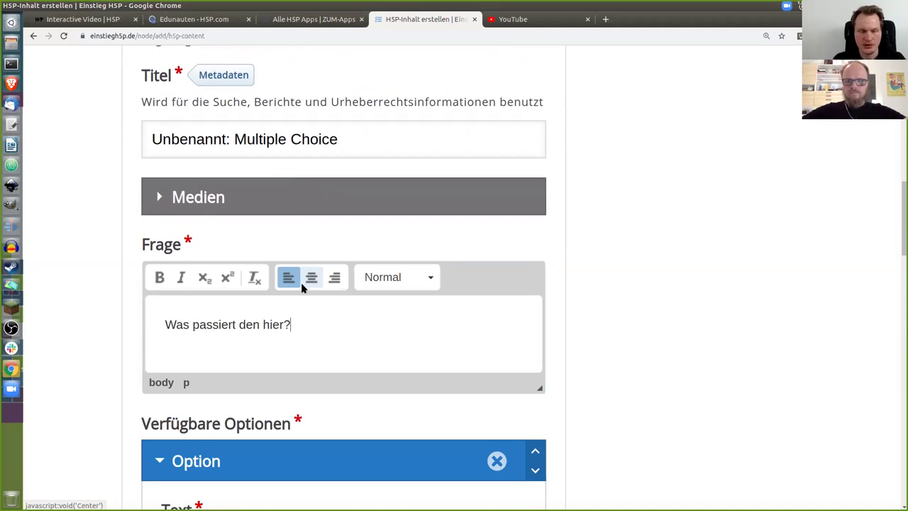
pyautogui.scroll(-3, 300, 283)
pyautogui.scroll(-1, 284, 288)
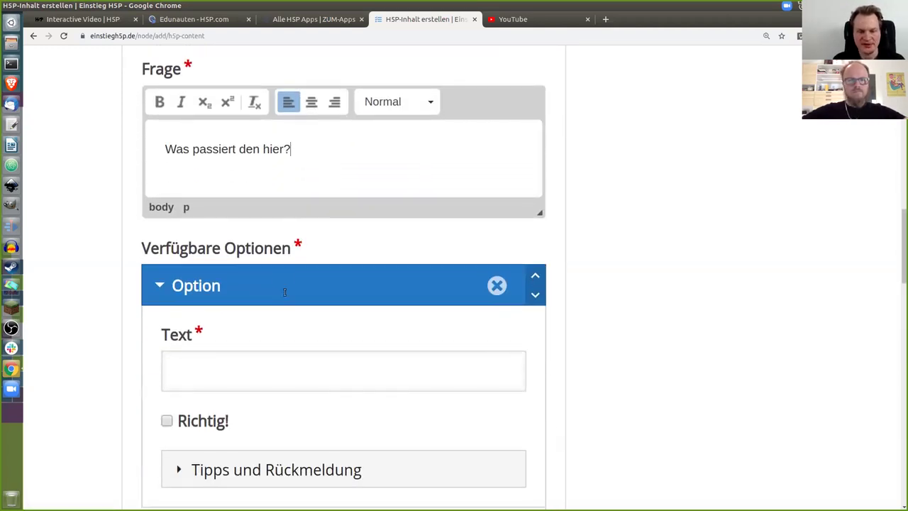
# - Add answer options A and B, both marked Richtig!
pyautogui.click(289, 377)
pyautogui.write('A')
pyautogui.scroll(-1, 290, 359)
pyautogui.click(167, 374)
pyautogui.scroll(-2, 144, 355)
pyautogui.scroll(-2, 125, 295)
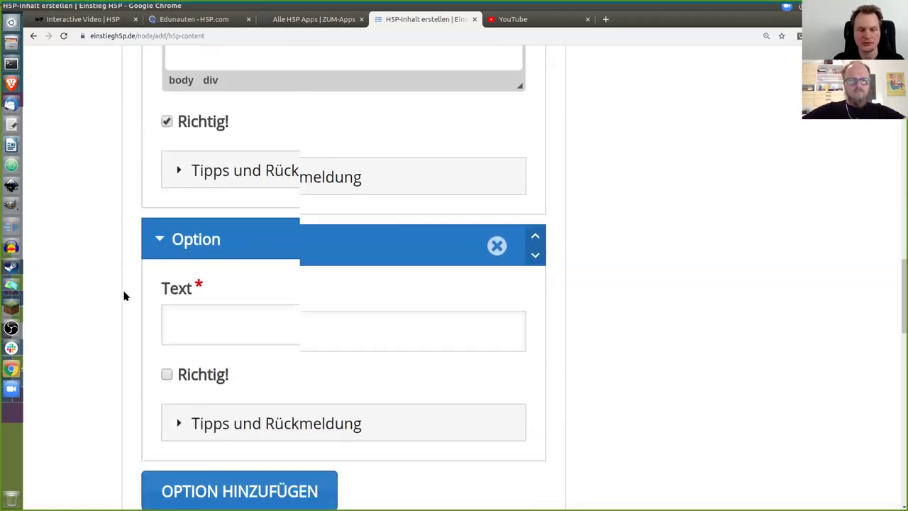
pyautogui.click(215, 270)
pyautogui.write('B')
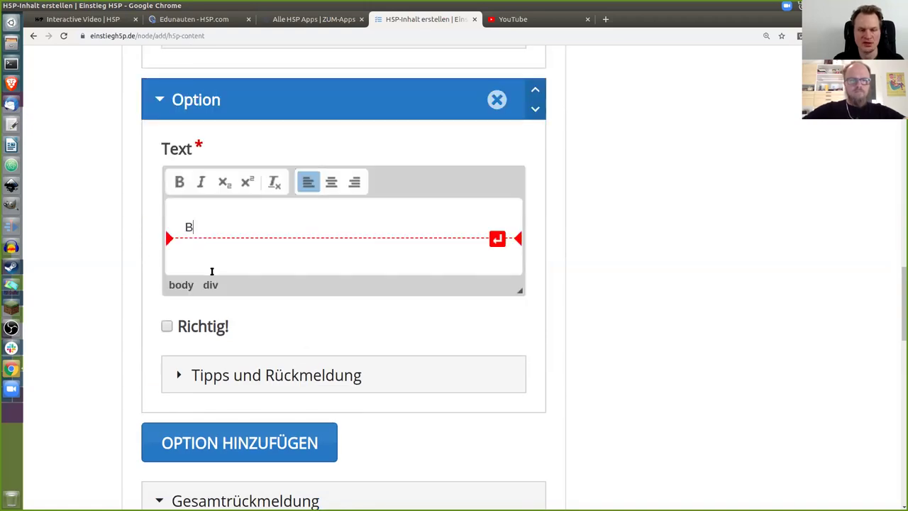
pyautogui.click(167, 326)
pyautogui.scroll(-1, 121, 270)
pyautogui.scroll(-1, 119, 264)
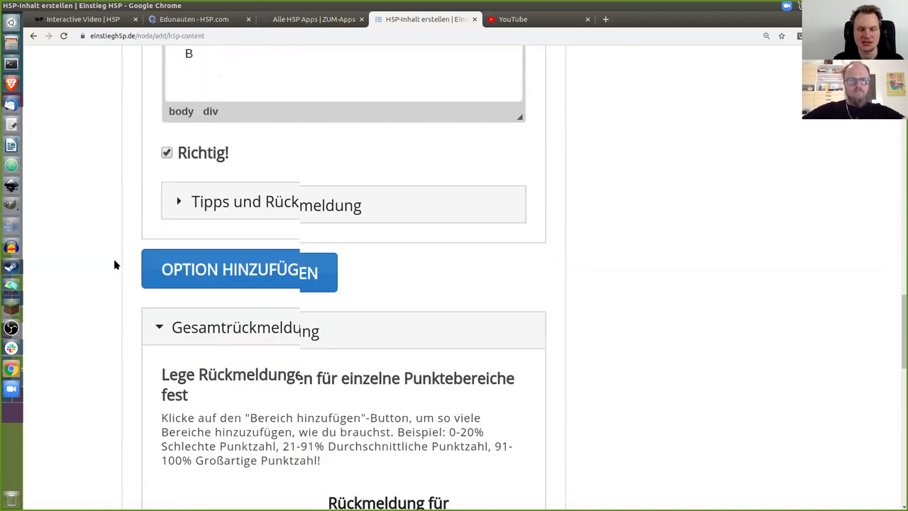
# - Add a third answer option C and finish the question form with Fertig
pyautogui.click(237, 267)
pyautogui.scroll(-2, 218, 307)
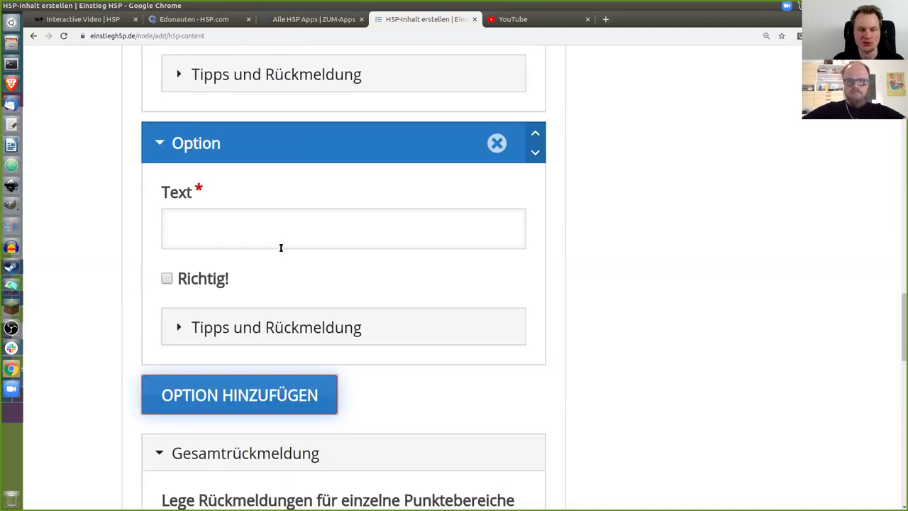
pyautogui.click(288, 237)
pyautogui.write('C')
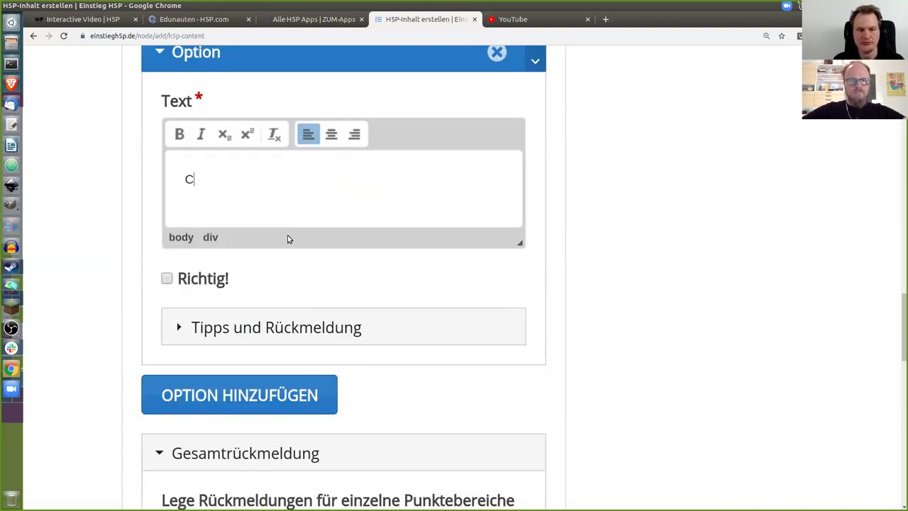
pyautogui.scroll(-1, 139, 259)
pyautogui.scroll(-6, 138, 253)
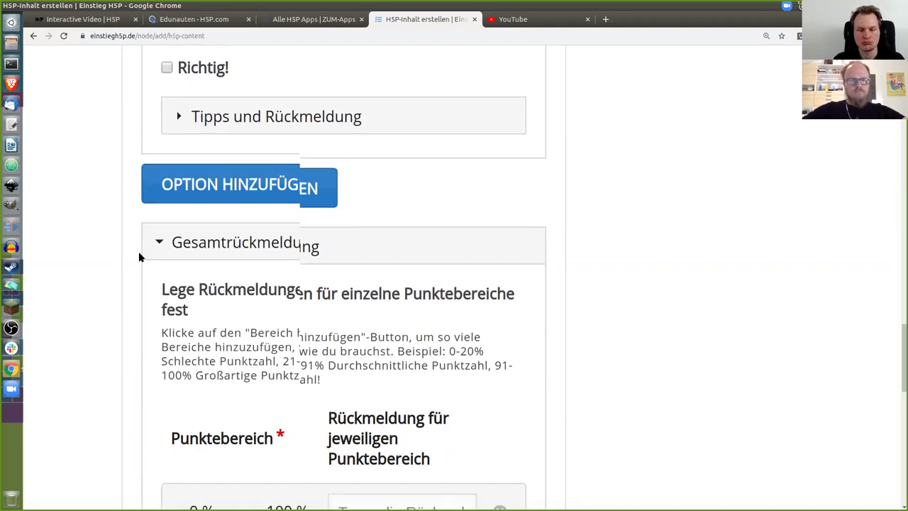
pyautogui.scroll(-2, 135, 255)
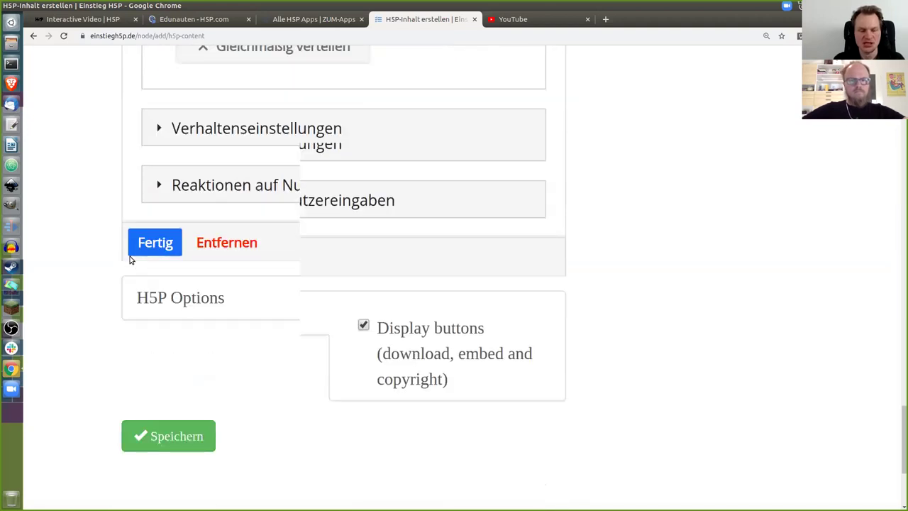
pyautogui.click(165, 167)
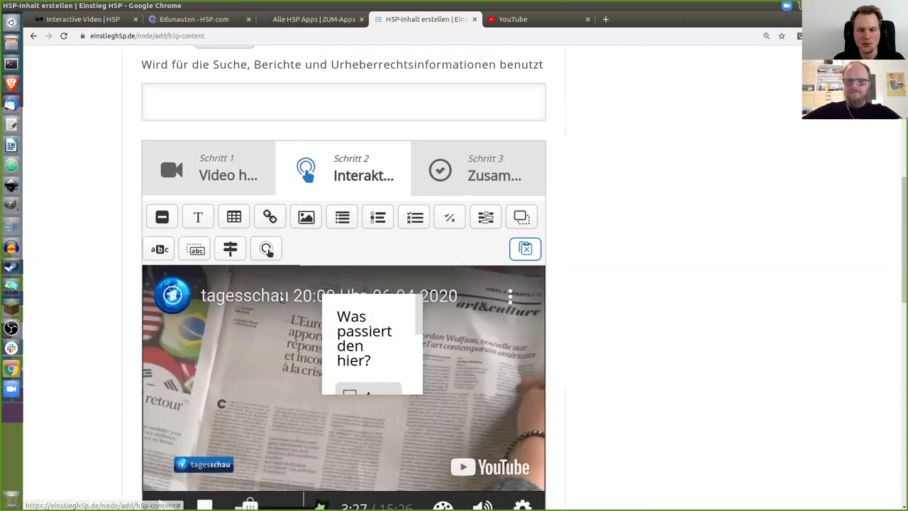
# - Move the question box to the video's top-left corner (10, 10) and resize it to 250 × 220
pyautogui.moveTo(348, 293); pyautogui.dragTo(187, 269)
pyautogui.moveTo(253, 274); pyautogui.dragTo(383, 278)
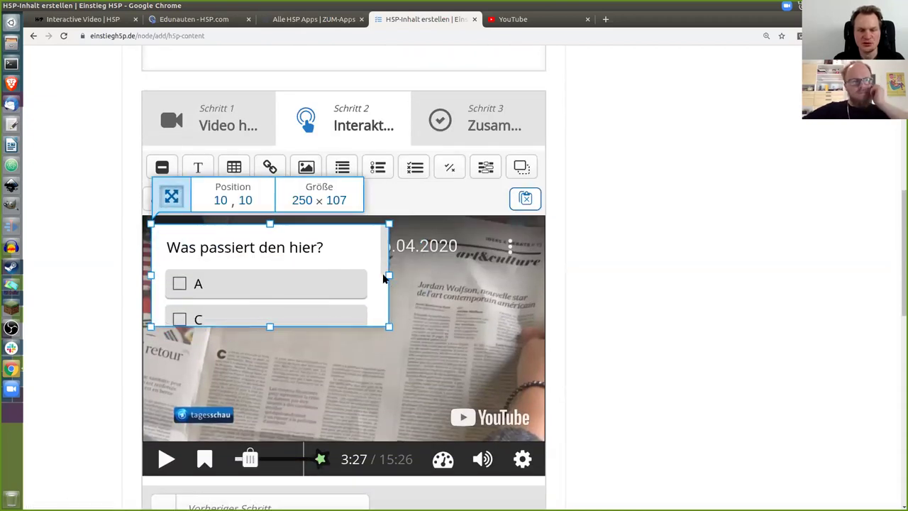
pyautogui.moveTo(269, 327); pyautogui.dragTo(275, 434)
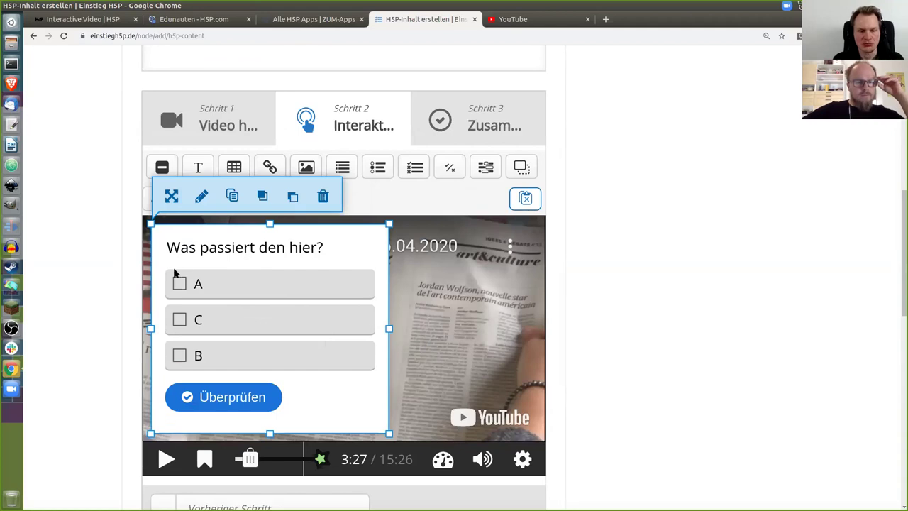
# - Save the interactive video with the required title TESTVIDEO
pyautogui.scroll(-5, 124, 331)
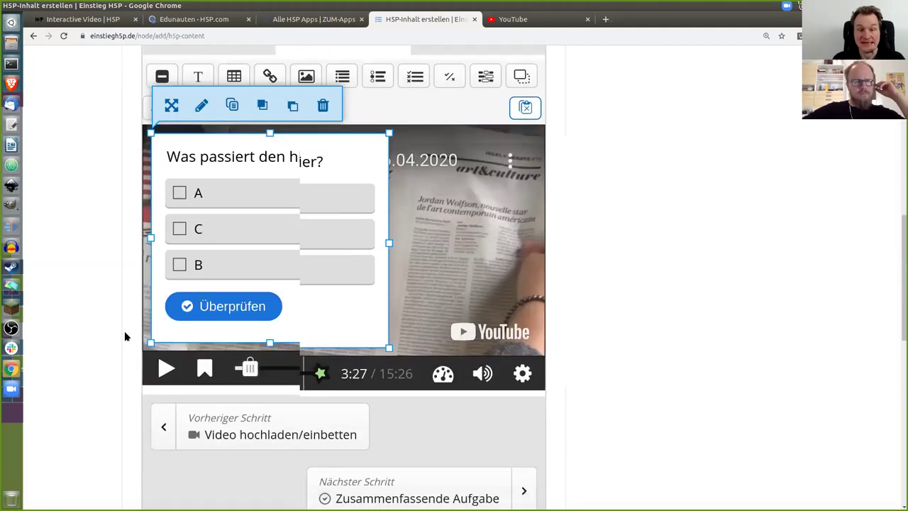
pyautogui.scroll(-6, 122, 333)
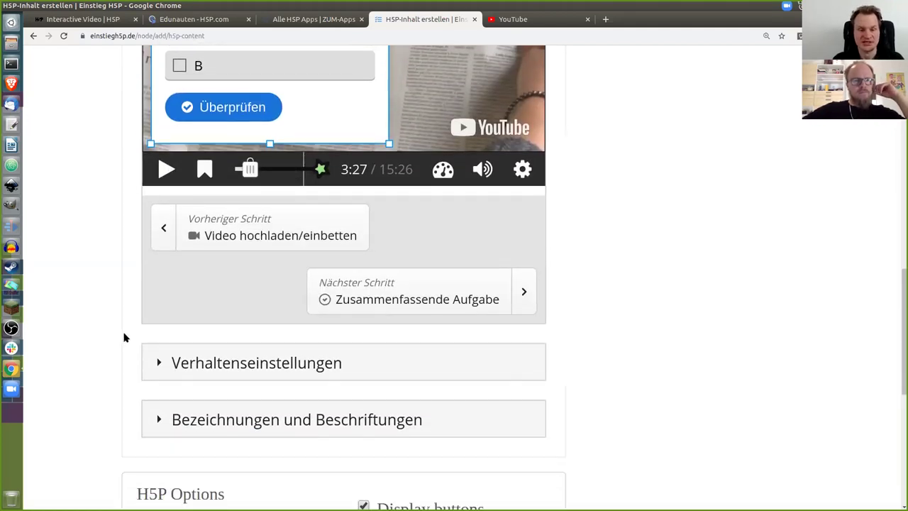
pyautogui.scroll(-2, 124, 338)
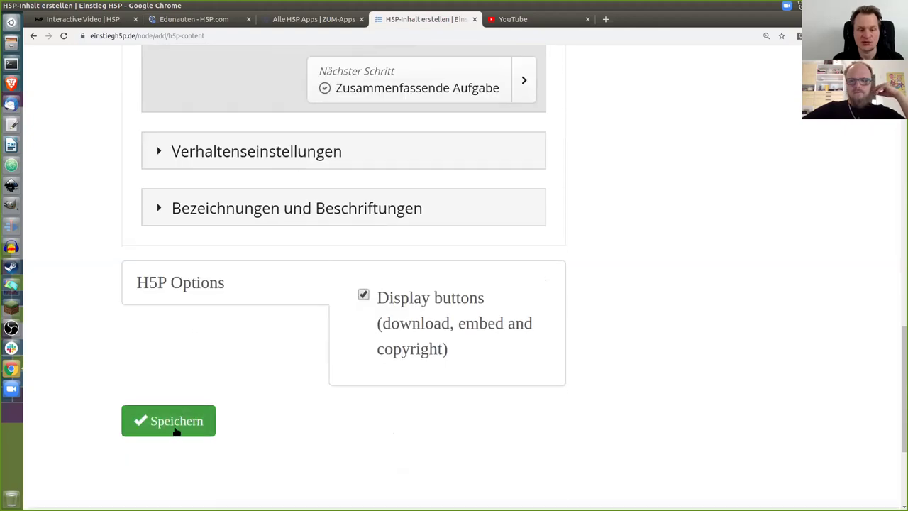
pyautogui.click(175, 430)
pyautogui.click(218, 287)
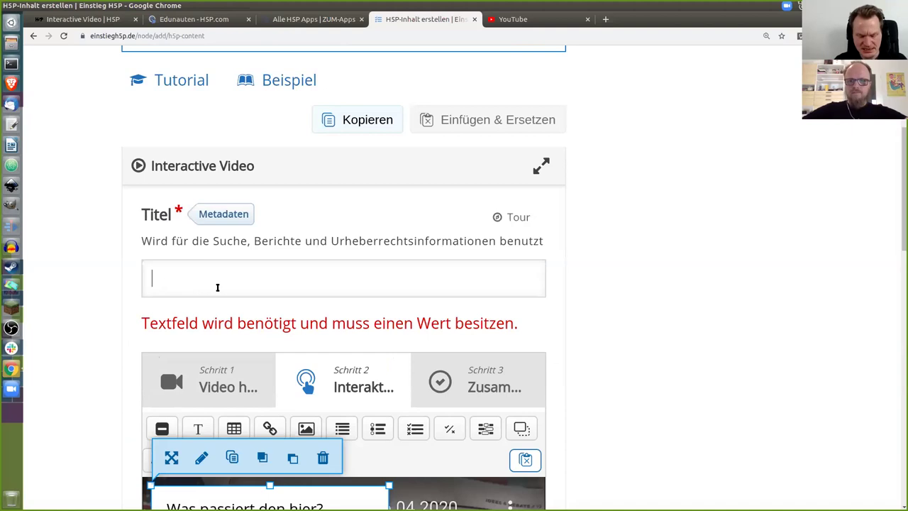
pyautogui.write('TEST')
pyautogui.press('BackSpace')
pyautogui.write('VIDEO')
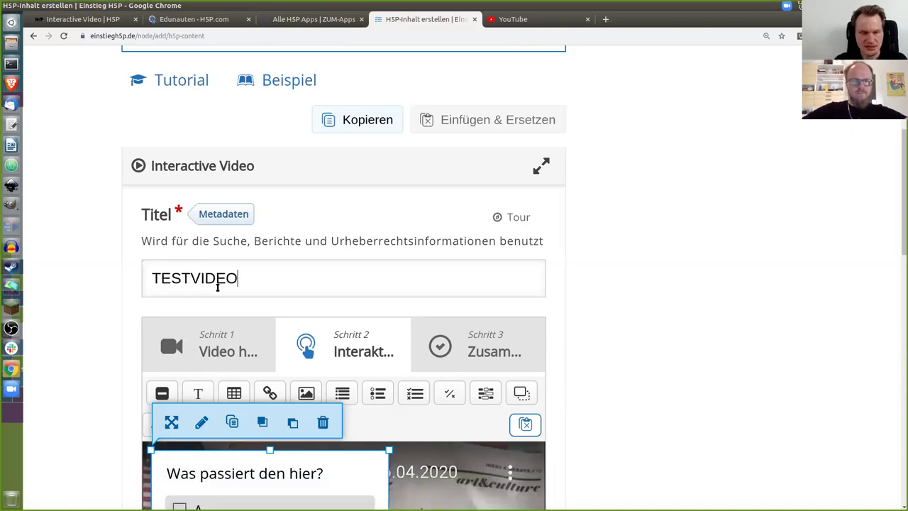
pyautogui.scroll(-5, 148, 281)
pyautogui.scroll(-10, 148, 280)
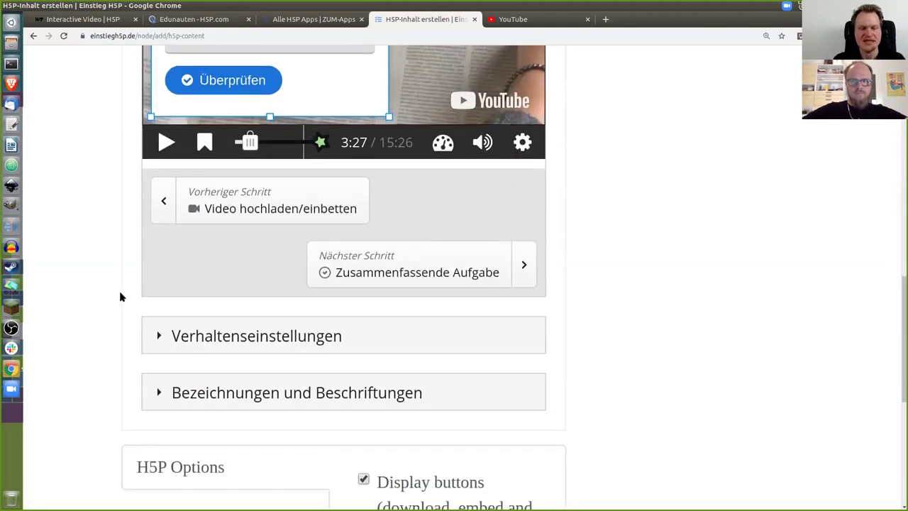
pyautogui.click(174, 323)
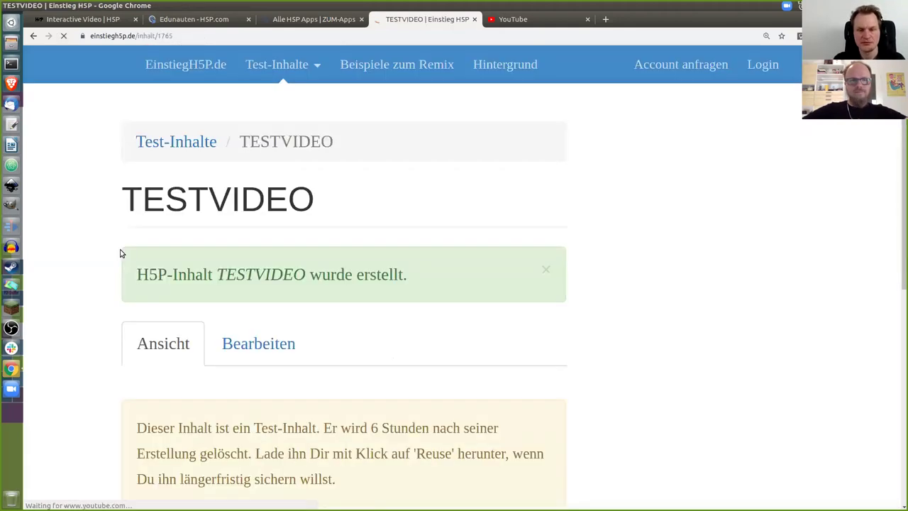
# - Play the TESTVIDEO video from about 3:04 until it reaches the question at 3:27
pyautogui.scroll(-3, 101, 252)
pyautogui.scroll(-5, 101, 253)
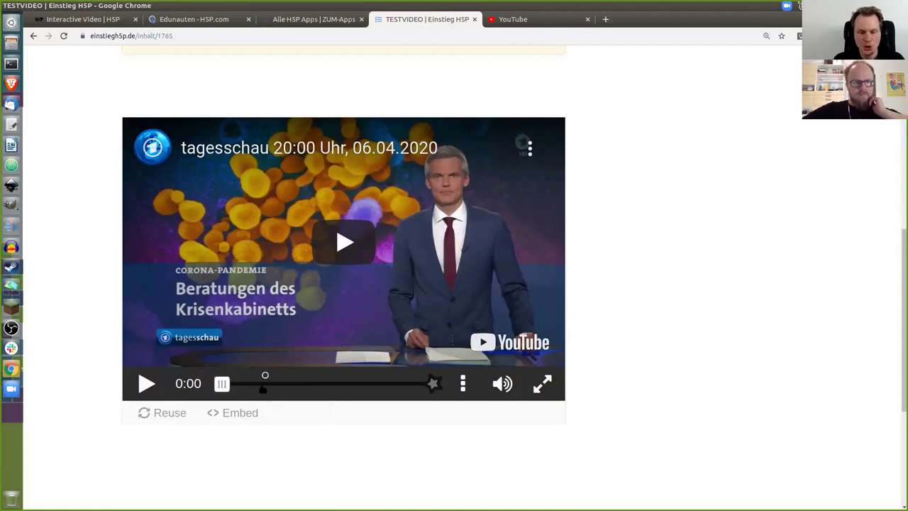
pyautogui.click(262, 386)
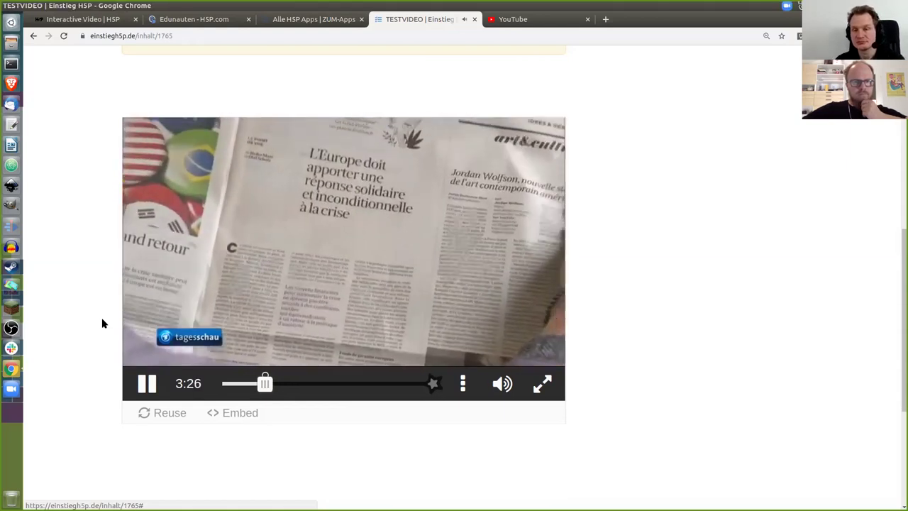
pyautogui.press('space')
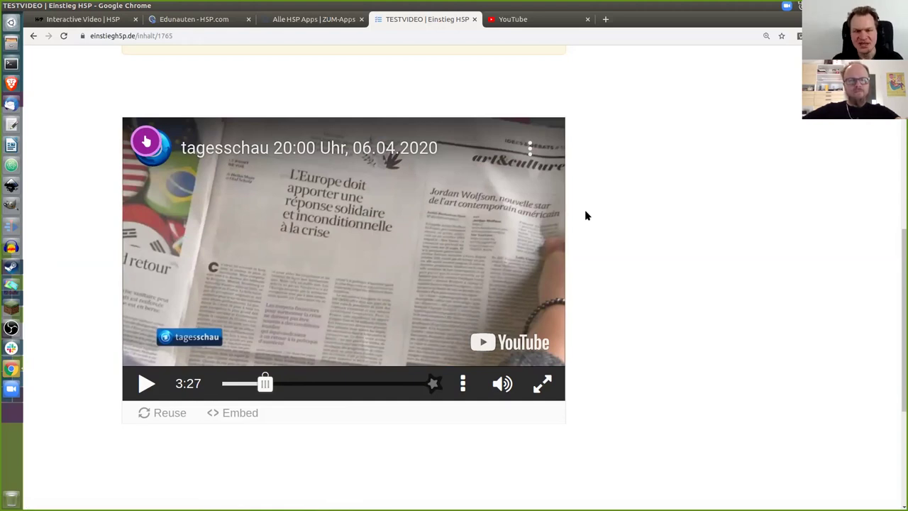
# - Answer the popup question with A and B, check it, and continue the video
pyautogui.click(146, 142)
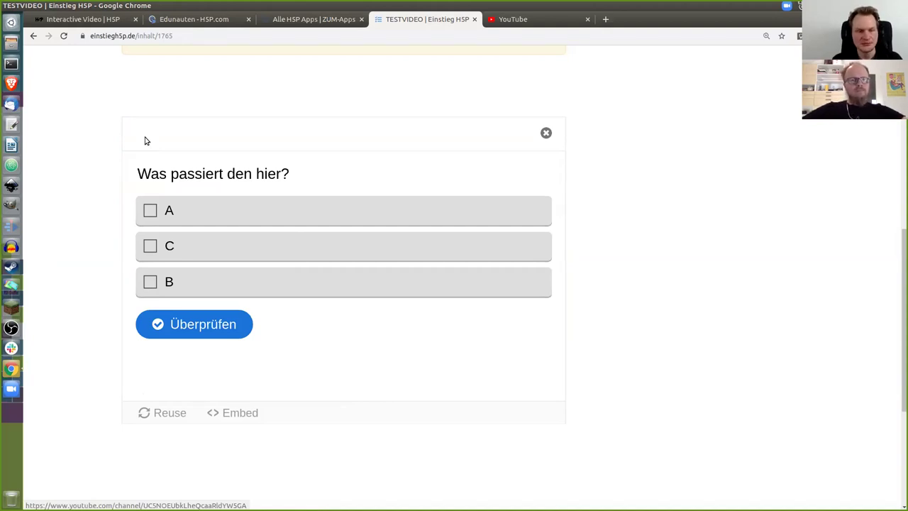
pyautogui.click(214, 284)
pyautogui.click(203, 213)
pyautogui.click(213, 325)
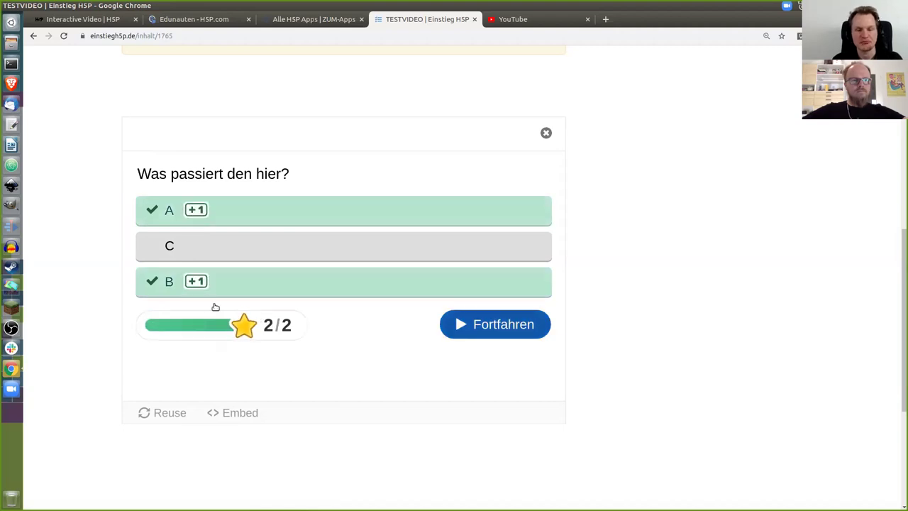
pyautogui.click(518, 320)
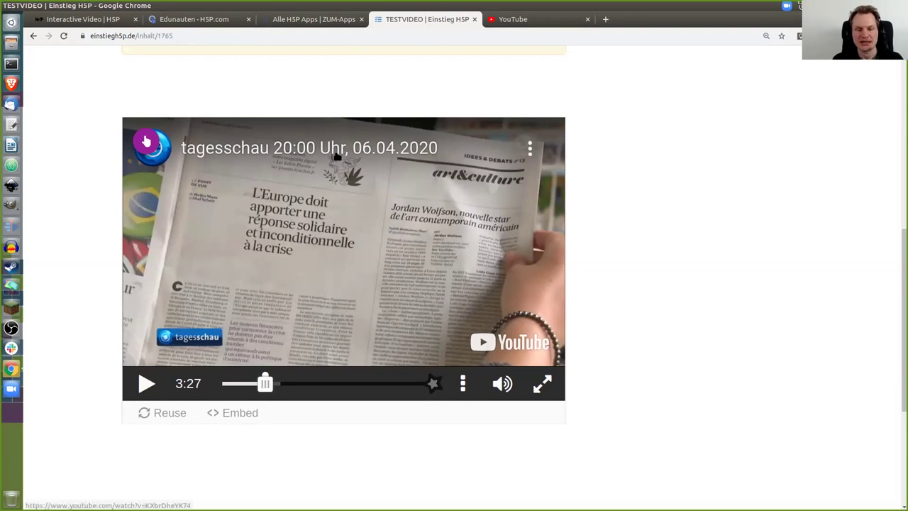
pyautogui.scroll(4, 290, 252)
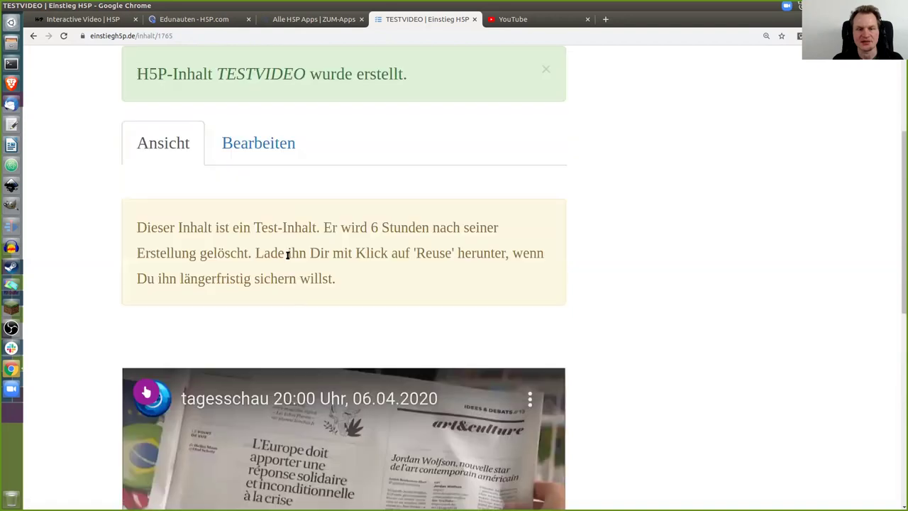
pyautogui.scroll(1, 288, 256)
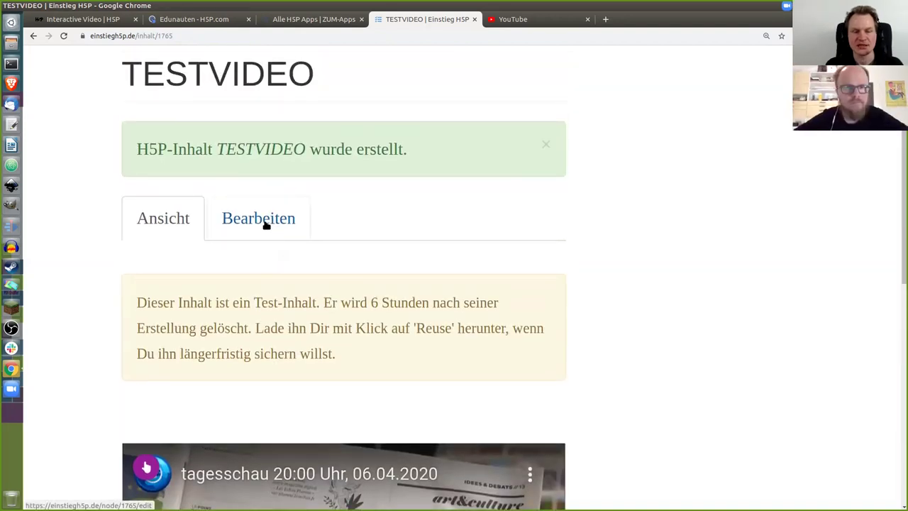
# - Review the TESTVIDEO edit form, then switch to the 'Alle H5P Apps | ZUM-Apps' browser tab
pyautogui.click(266, 224)
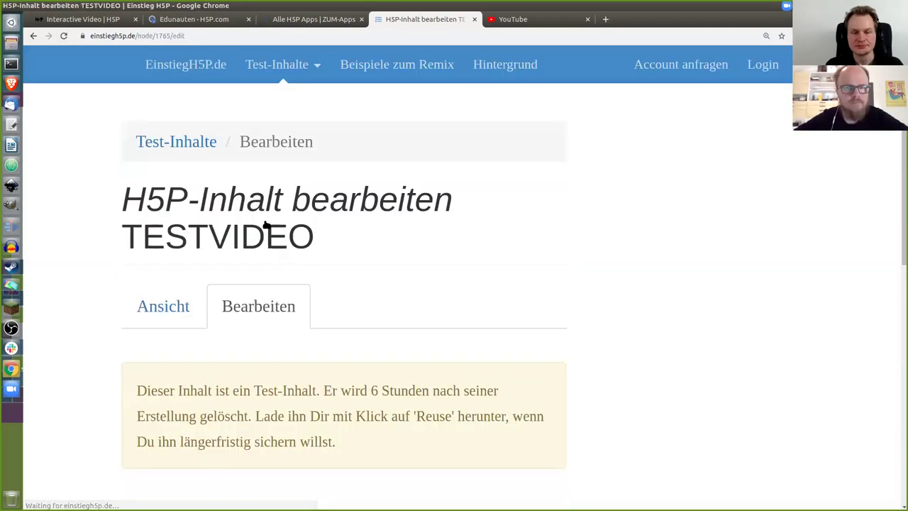
pyautogui.scroll(-5, 266, 225)
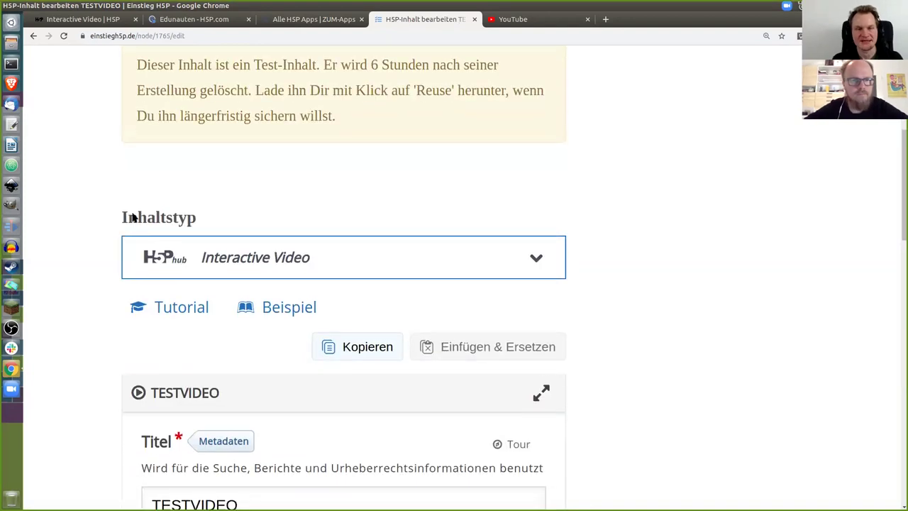
pyautogui.scroll(-1, 134, 202)
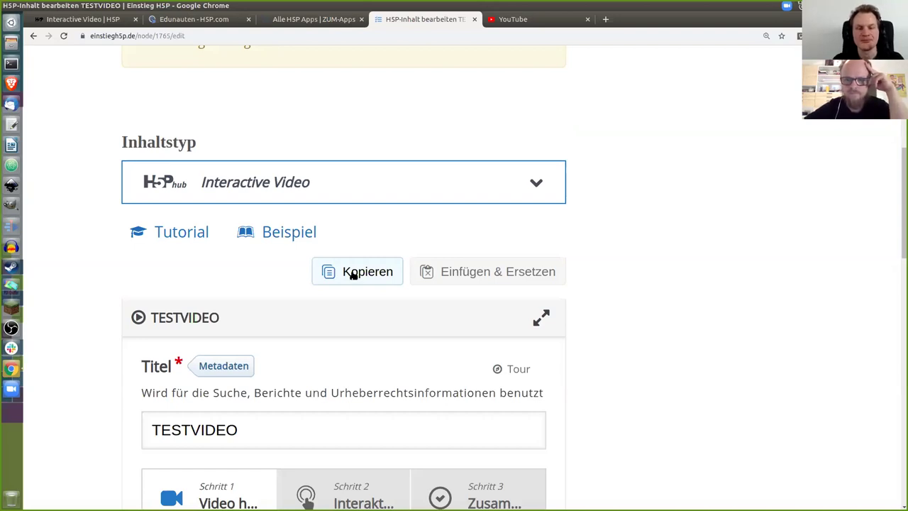
pyautogui.scroll(-5, 300, 264)
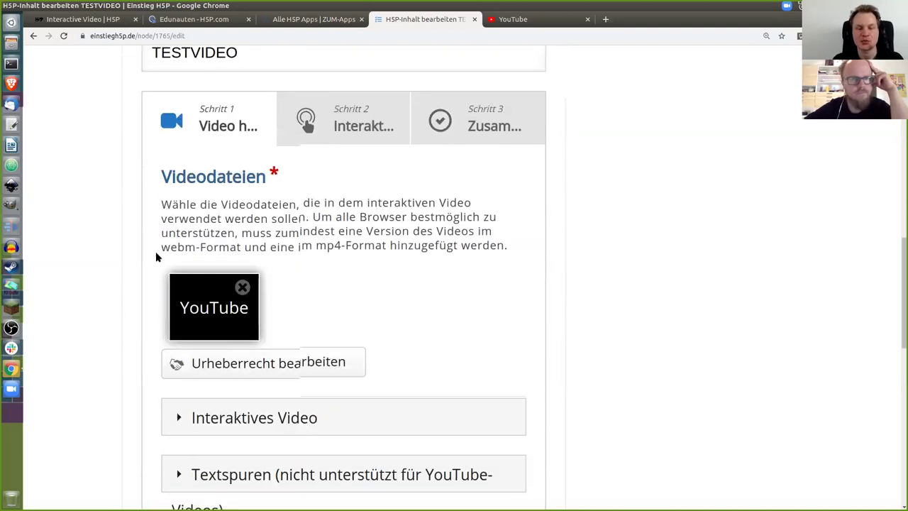
pyautogui.scroll(4, 150, 259)
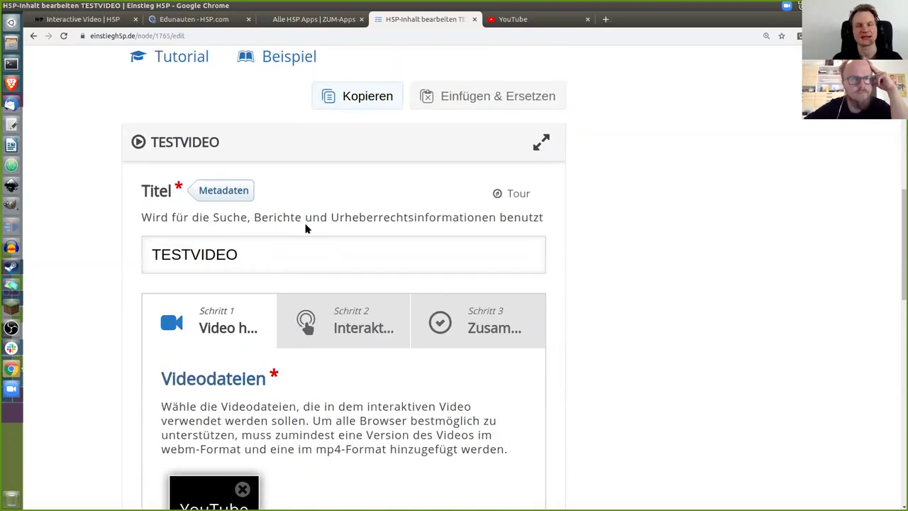
pyautogui.scroll(3, 306, 227)
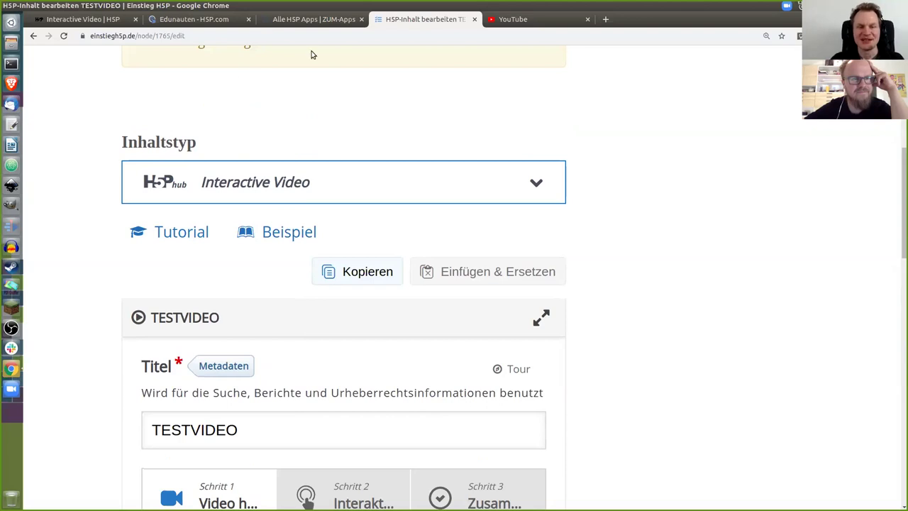
pyautogui.click(316, 19)
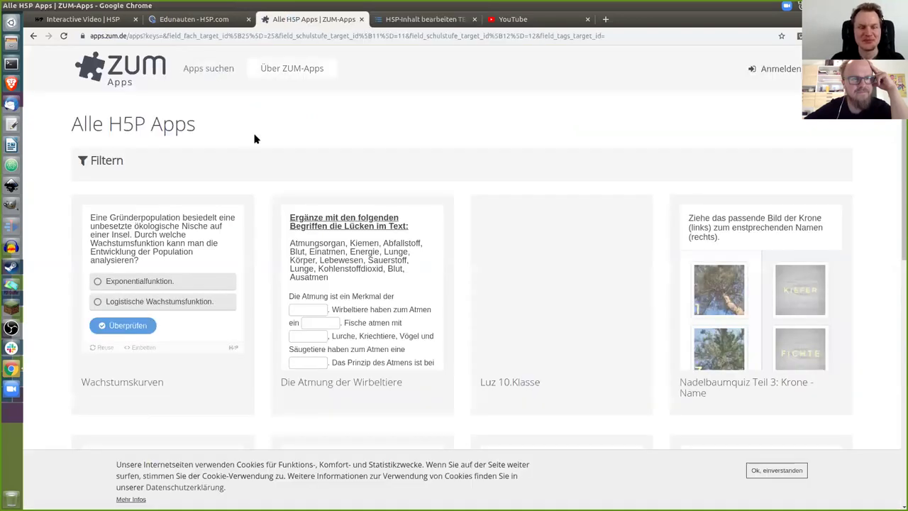
# - Open the Wachstumskurven app page at 150% zoom and accept the cookie notice
pyautogui.click(173, 253)
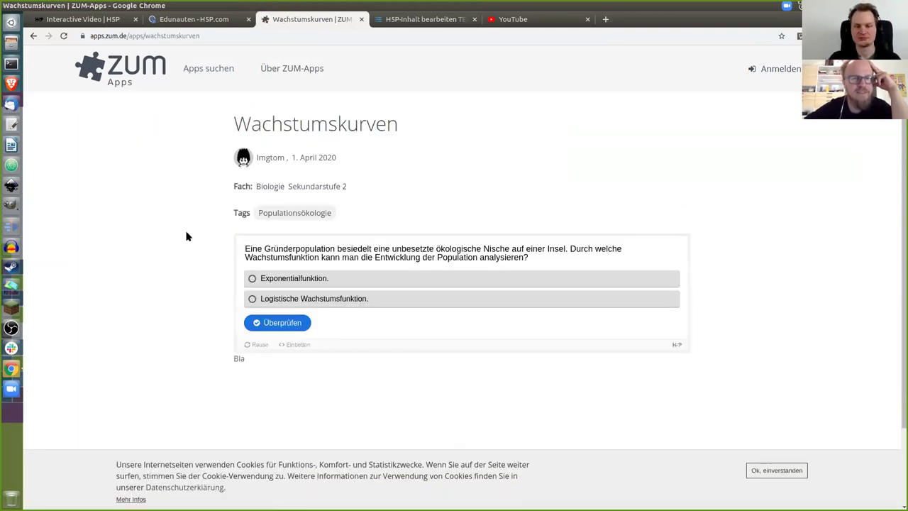
pyautogui.hotkey('ctrl', '+')
pyautogui.hotkey('ctrl', '+')
pyautogui.hotkey('ctrl', '+')
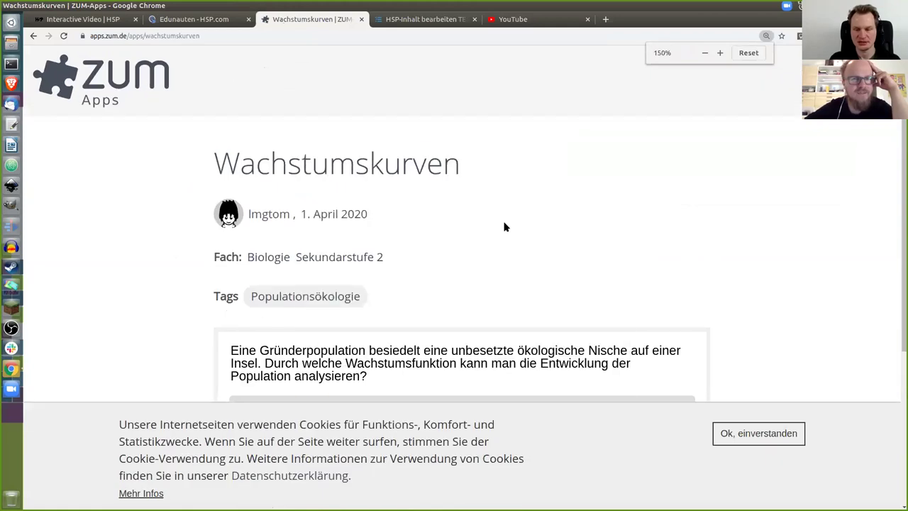
pyautogui.click(771, 436)
pyautogui.scroll(-3, 752, 288)
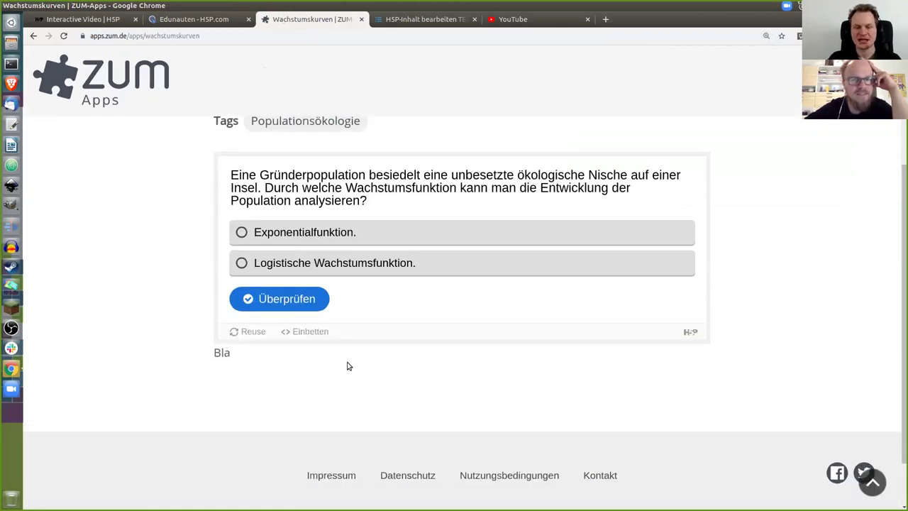
pyautogui.scroll(1, 250, 347)
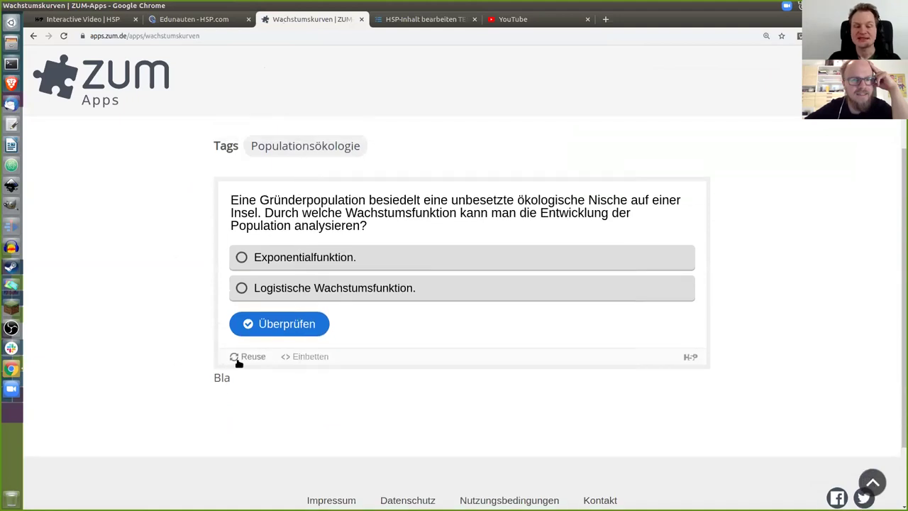
# - View the quiz's Reuse options, close them, and return to the top of the page
pyautogui.click(241, 358)
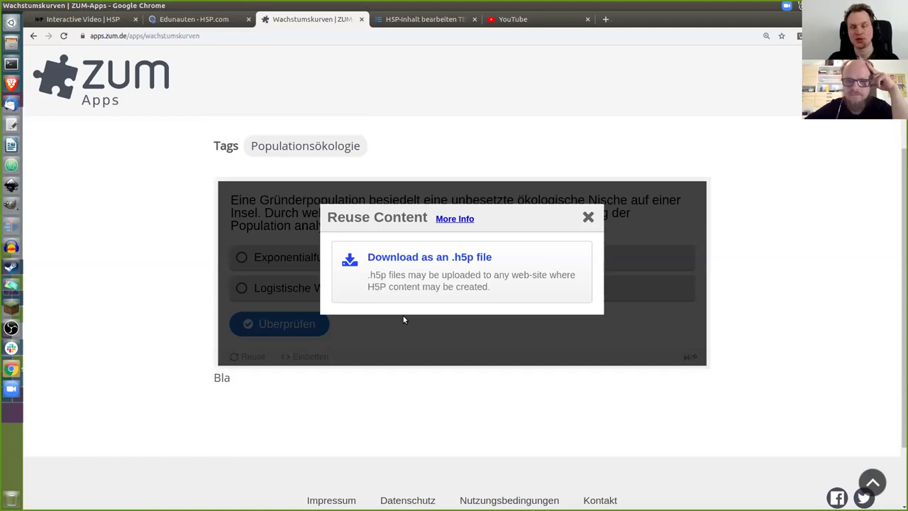
pyautogui.click(588, 217)
pyautogui.scroll(1, 425, 170)
pyautogui.scroll(2, 417, 157)
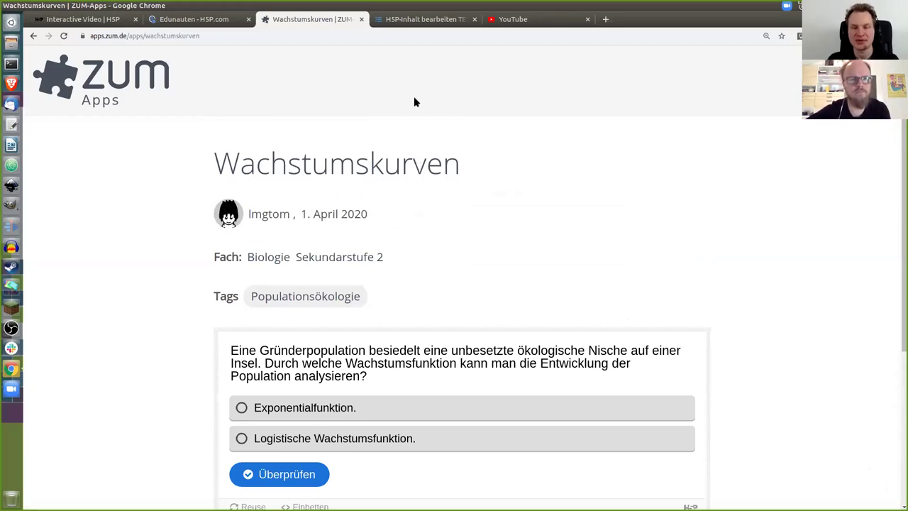
# - Return to the TESTVIDEO Interactive Video edit page tab
pyautogui.click(407, 24)
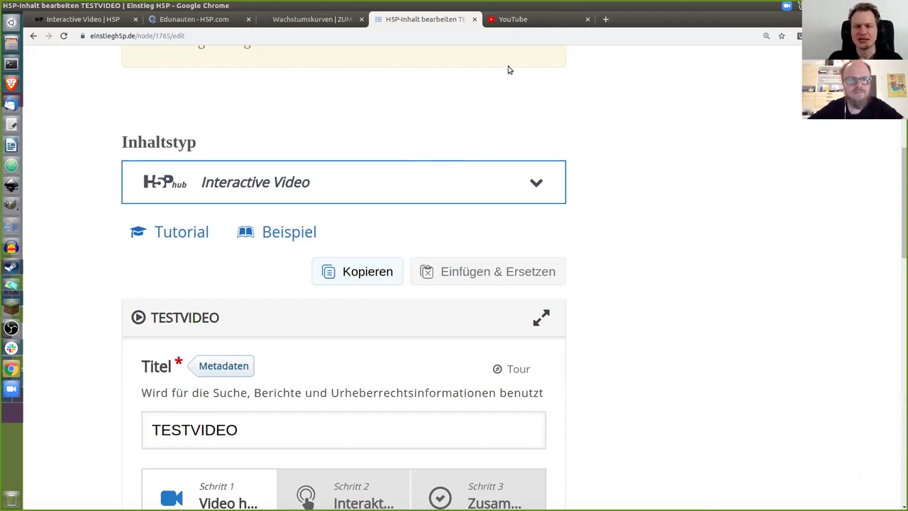
# - Close the TESTVIDEO edit and YouTube tabs to get back to the Wachstumskurven quiz
pyautogui.click(475, 20)
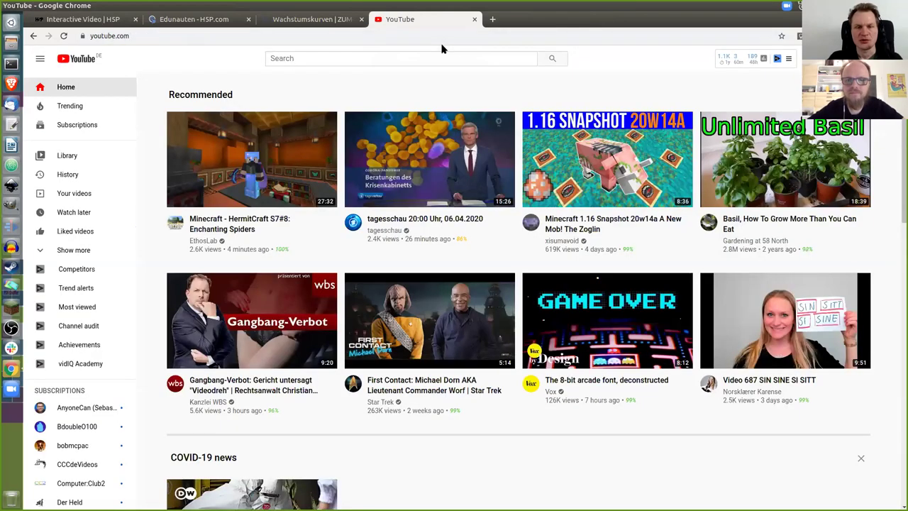
pyautogui.click(478, 20)
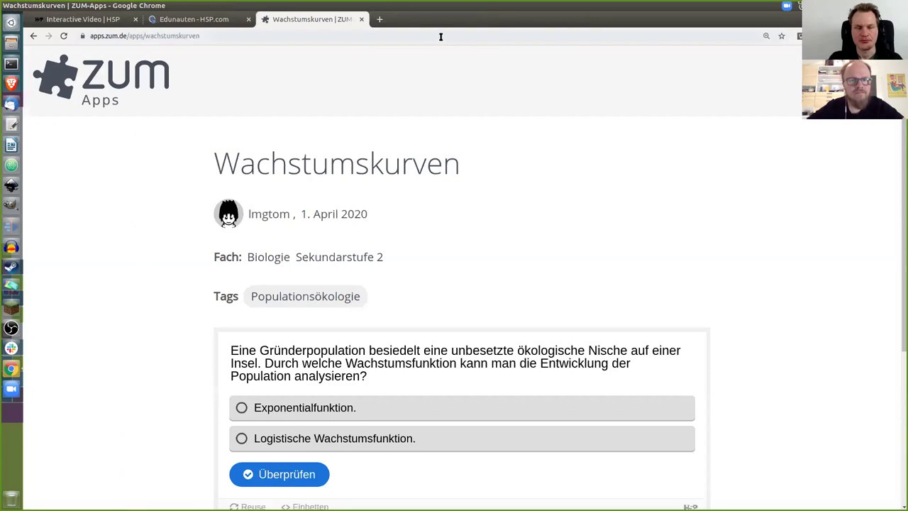
pyautogui.scroll(-1, 303, 106)
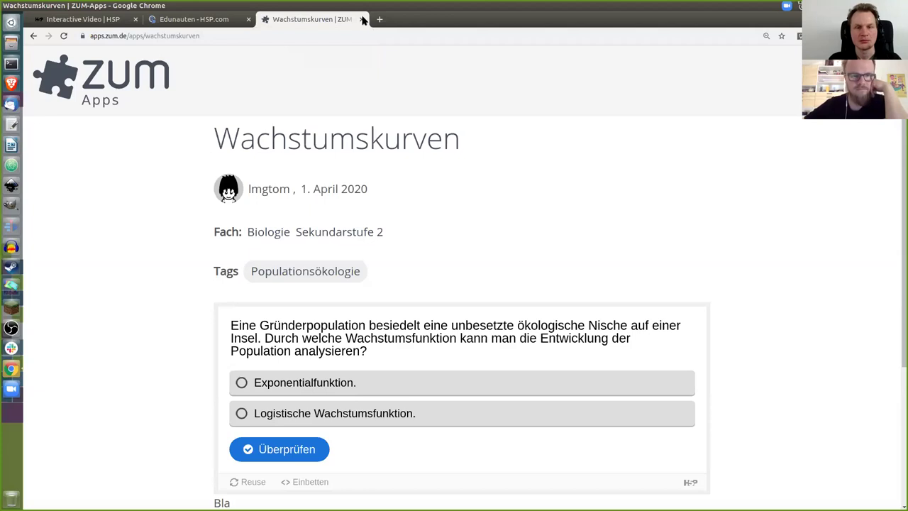
# - Show the Smoothie video's 1090 × 674 px iframe embed code and select it
pyautogui.click(218, 21)
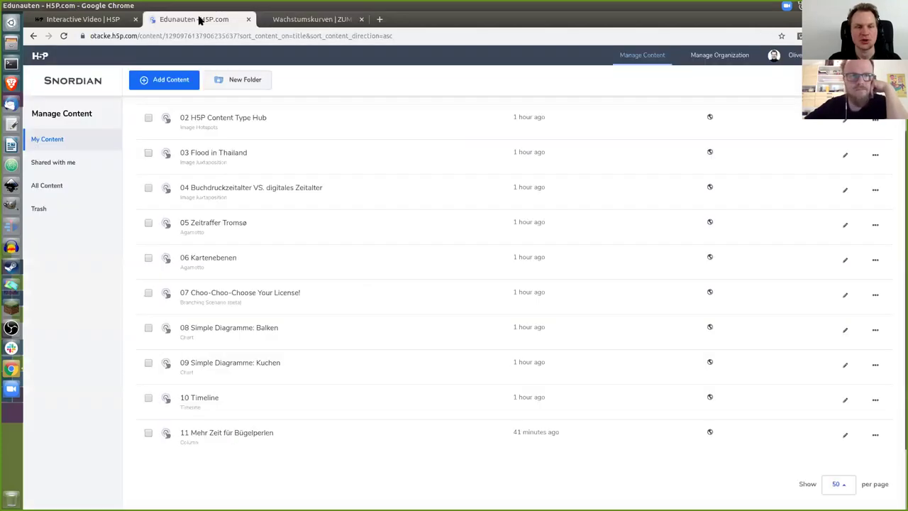
pyautogui.click(96, 21)
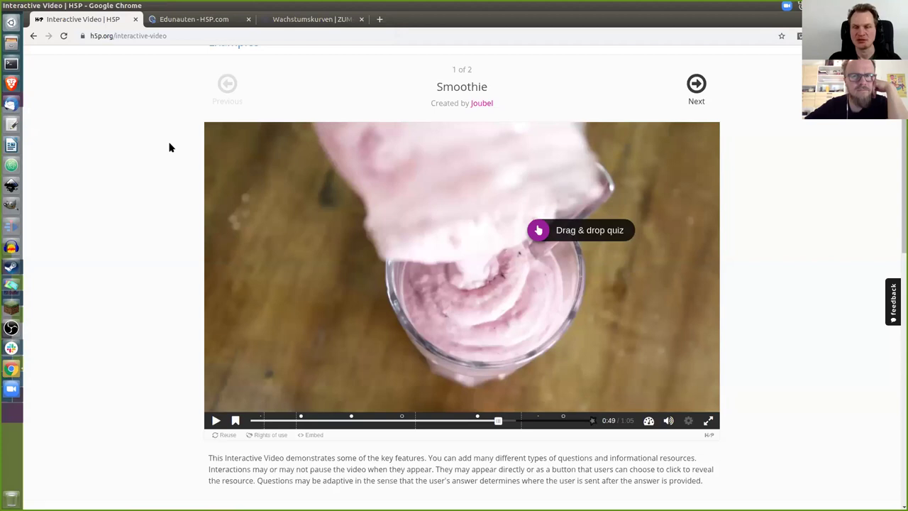
pyautogui.scroll(-1, 169, 171)
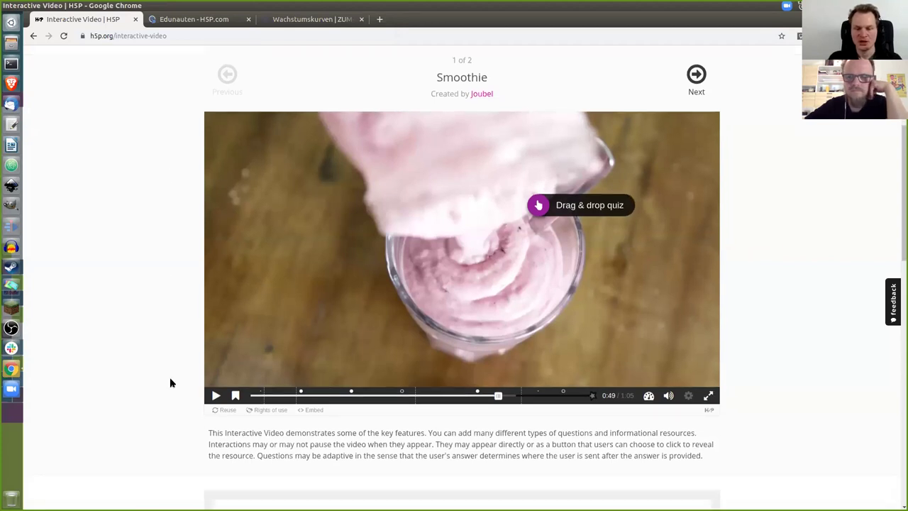
pyautogui.click(316, 411)
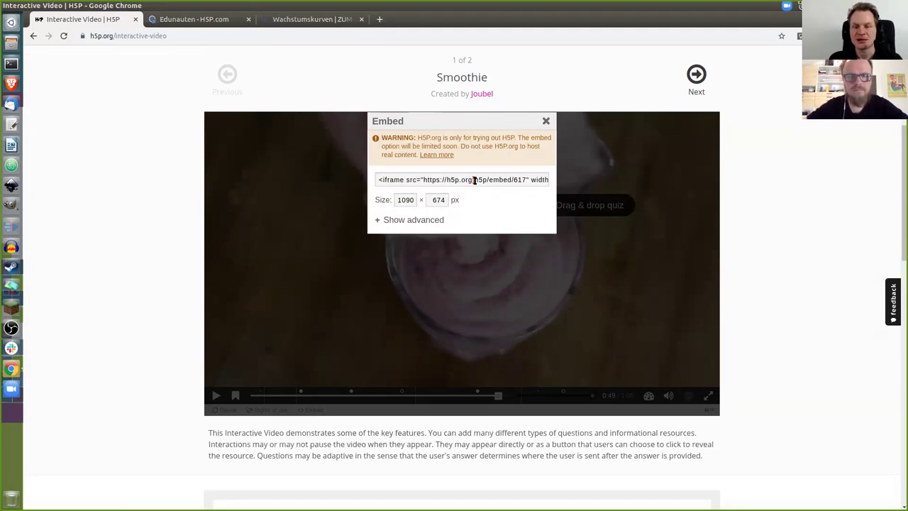
pyautogui.click(475, 180)
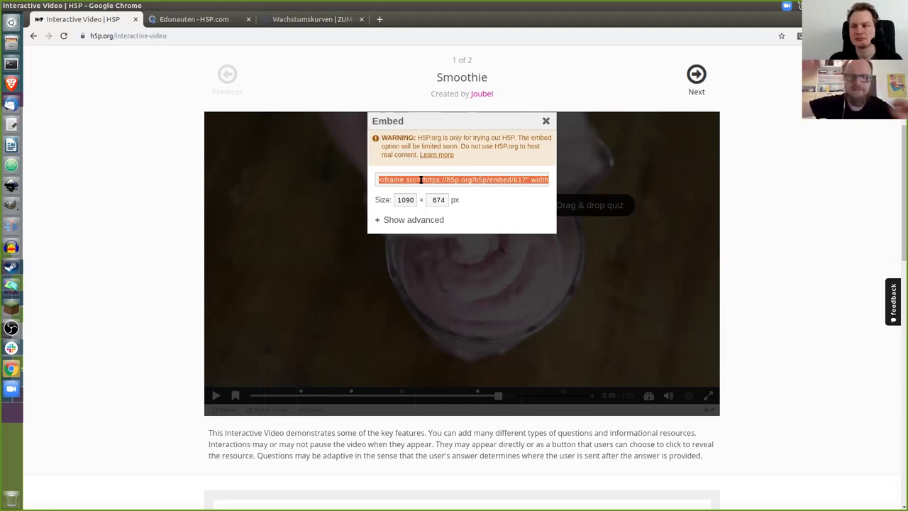
# - Zoom the page to 175%, drag the selected embed code, then close the Embed window
pyautogui.hotkey('ctrl', '+')
pyautogui.hotkey('ctrl', '+')
pyautogui.hotkey('ctrl', '+')
pyautogui.hotkey('ctrl', '+')
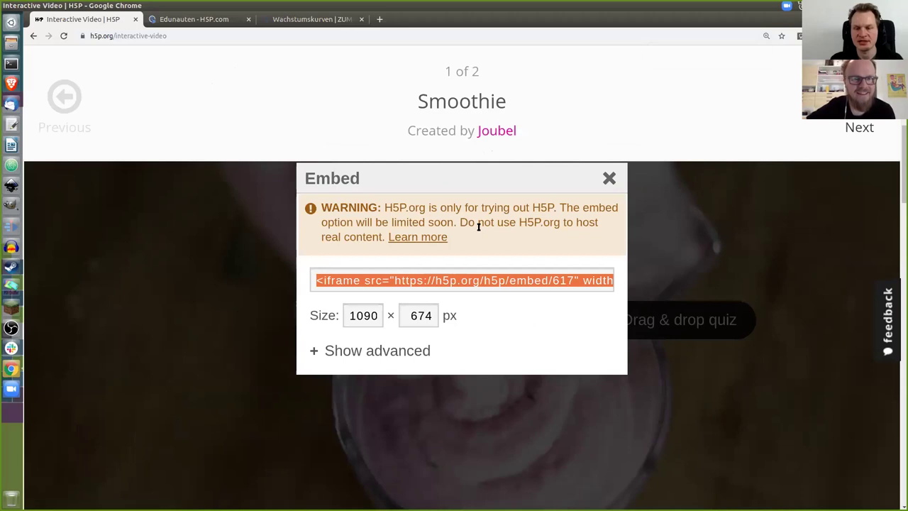
pyautogui.moveTo(433, 279); pyautogui.dragTo(341, 282)
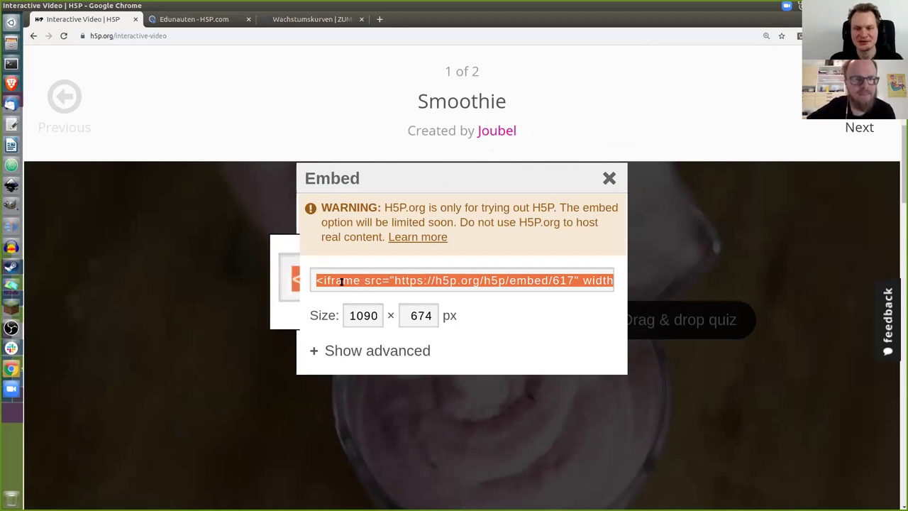
pyautogui.moveTo(341, 281); pyautogui.dragTo(343, 281)
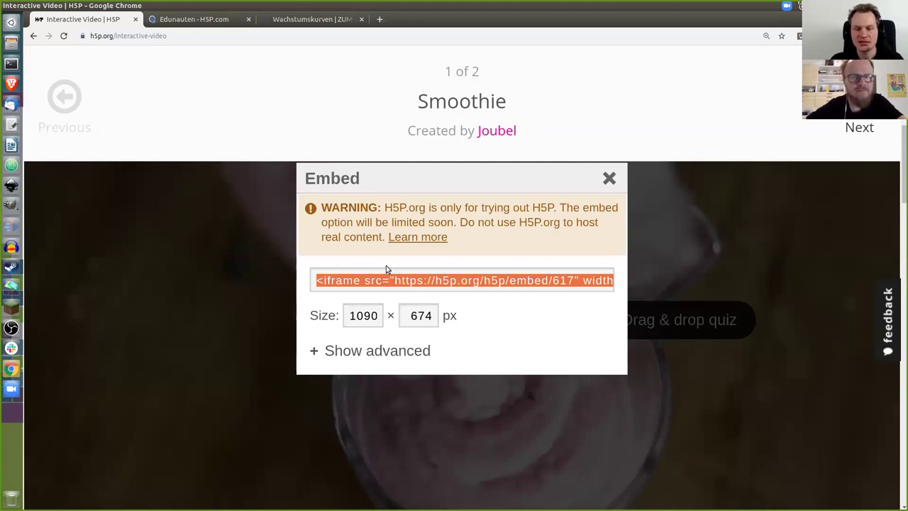
pyautogui.click(608, 180)
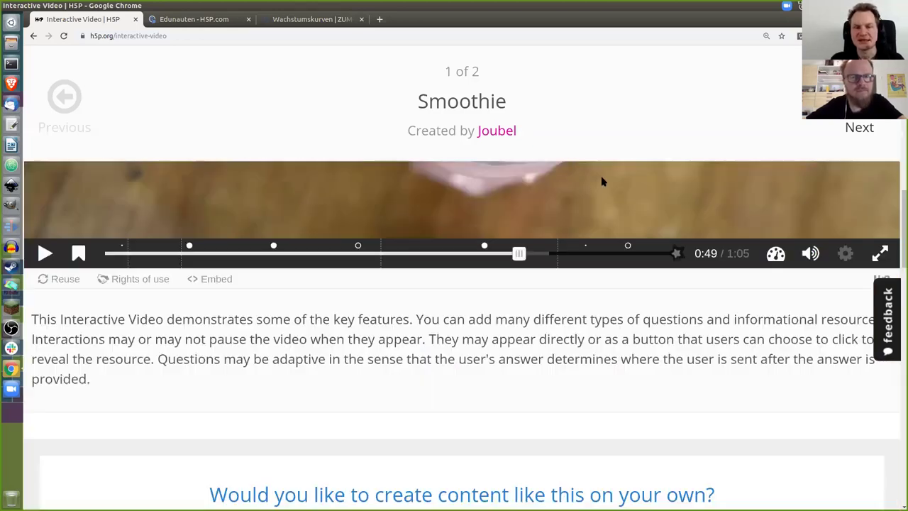
# - Load edunauten.de in a new browser tab
pyautogui.click(379, 20)
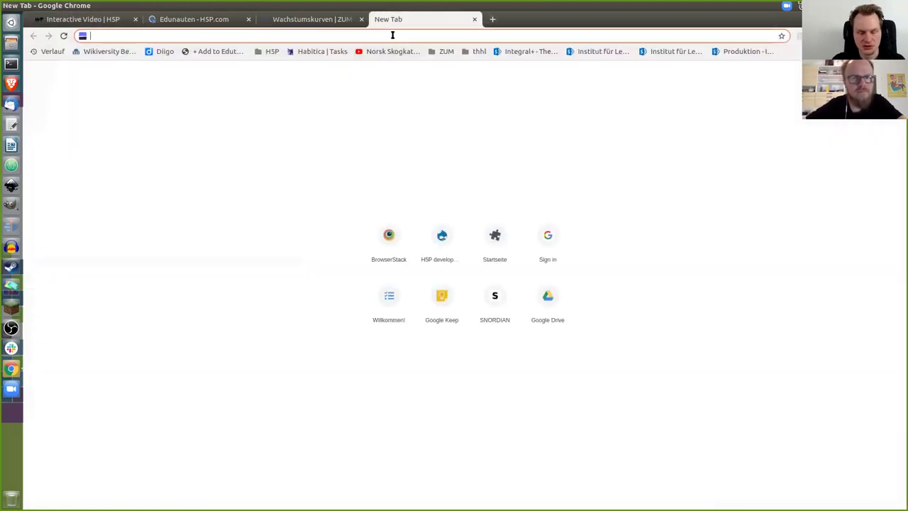
pyautogui.write('edunauten')
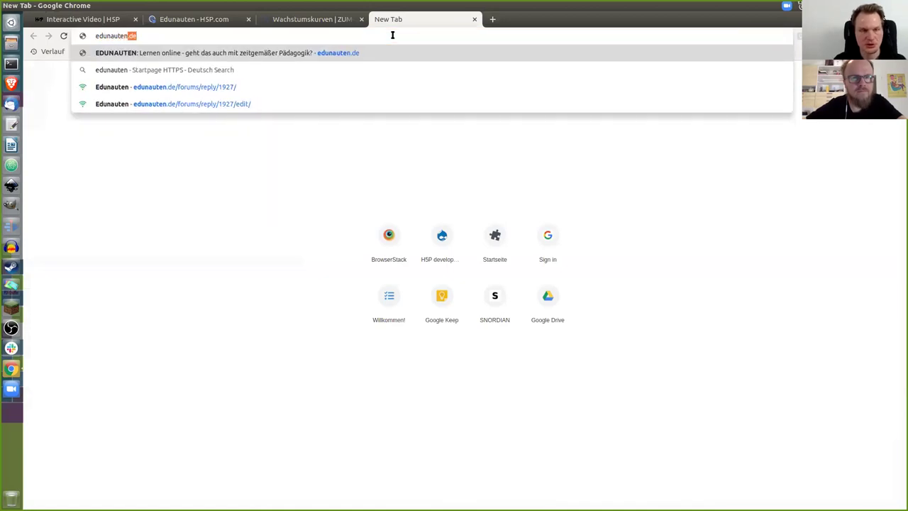
pyautogui.press('Return')
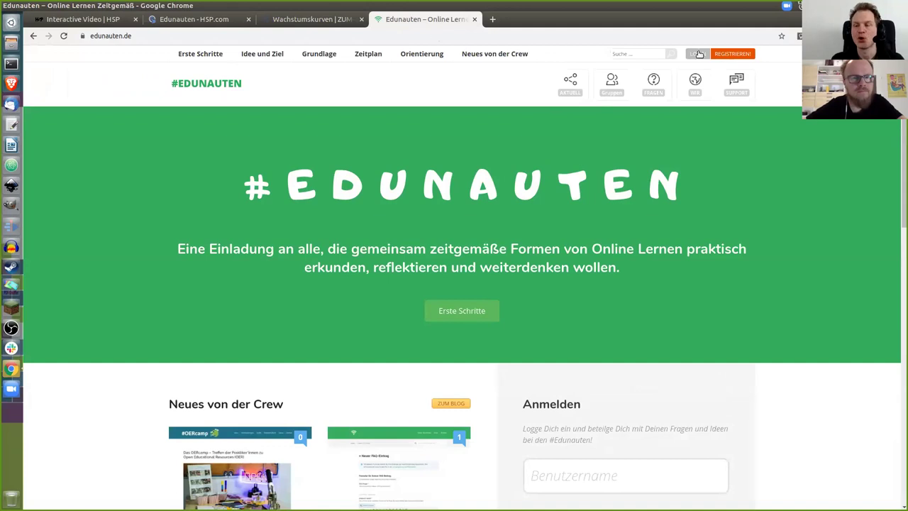
pyautogui.click(216, 33)
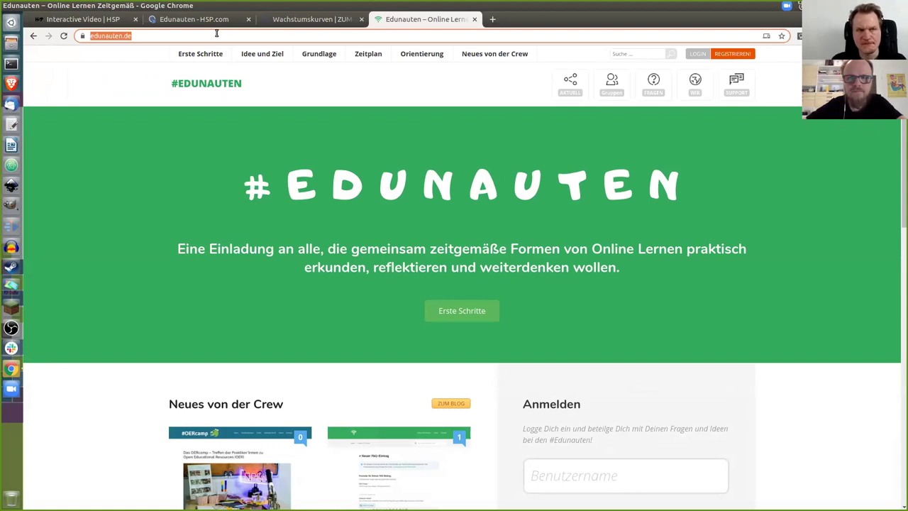
# - Log in to Edunauten with the account username and password
pyautogui.click(697, 55)
pyautogui.click(433, 247)
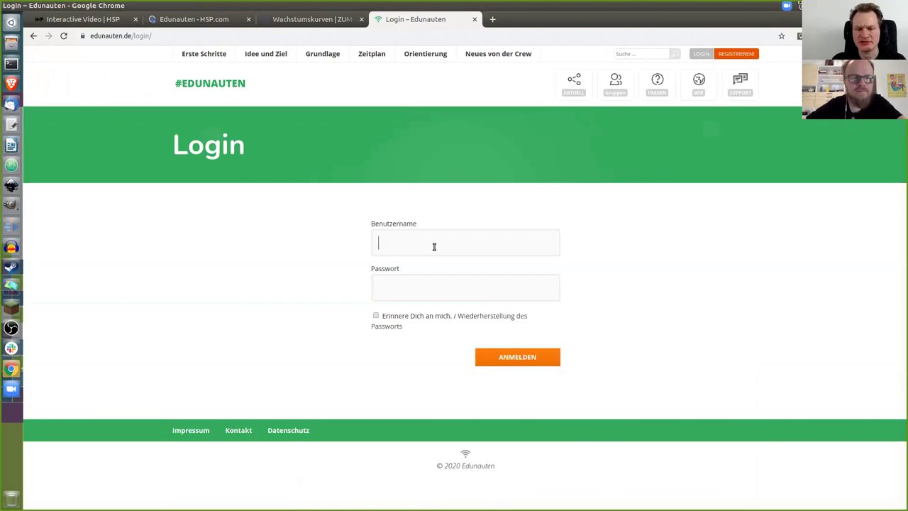
pyautogui.write('otacke')
pyautogui.press('Tab')
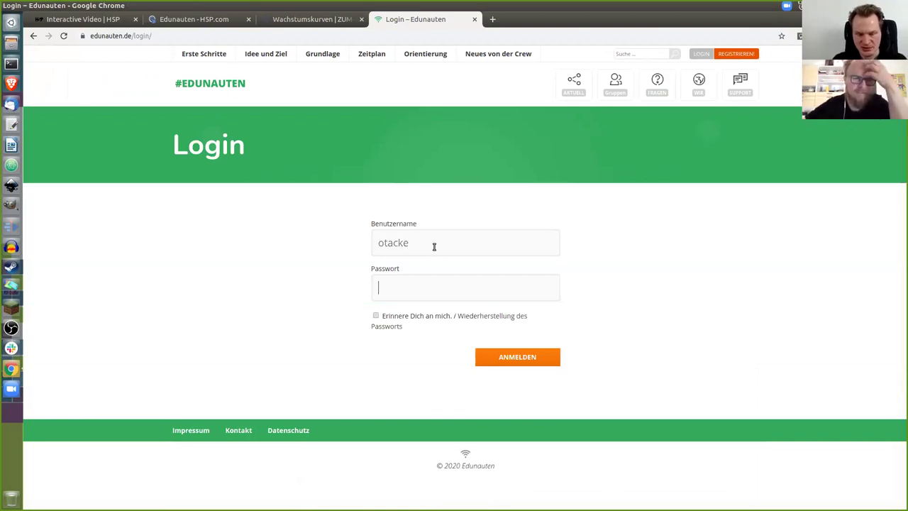
pyautogui.write('***********')
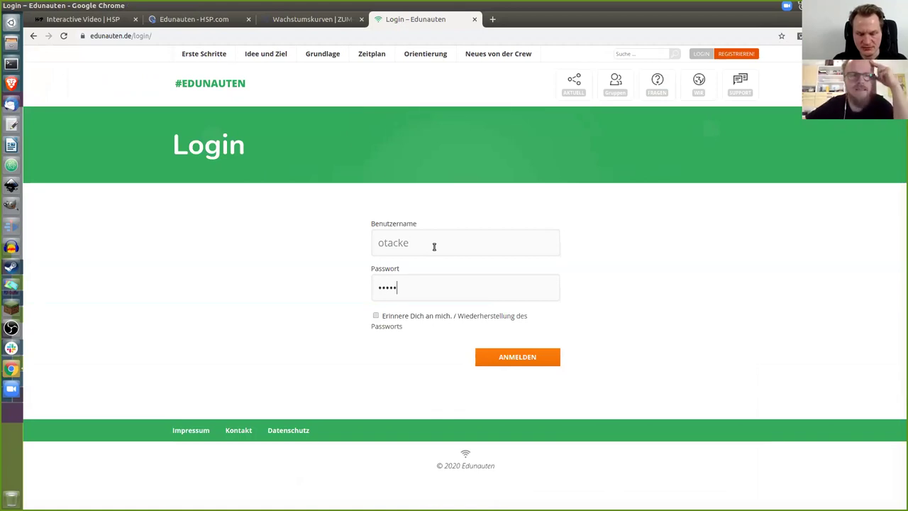
pyautogui.write('*******')
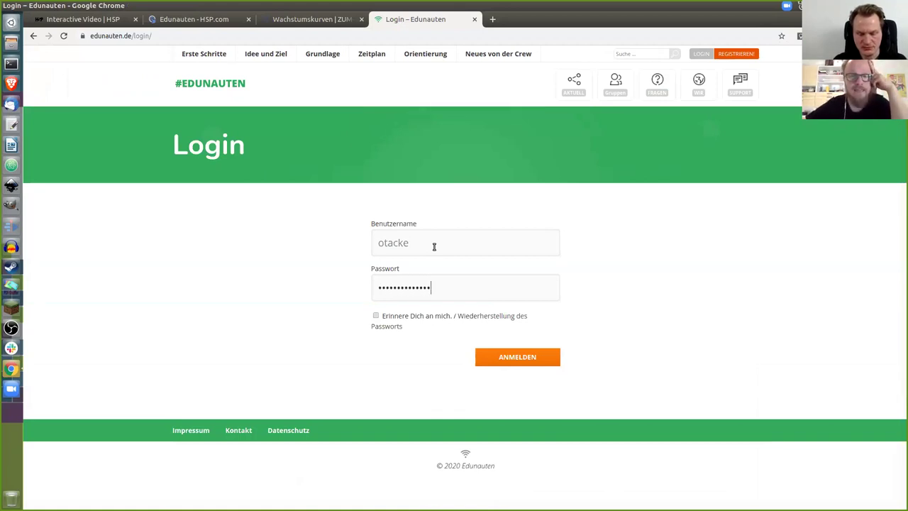
pyautogui.click(516, 358)
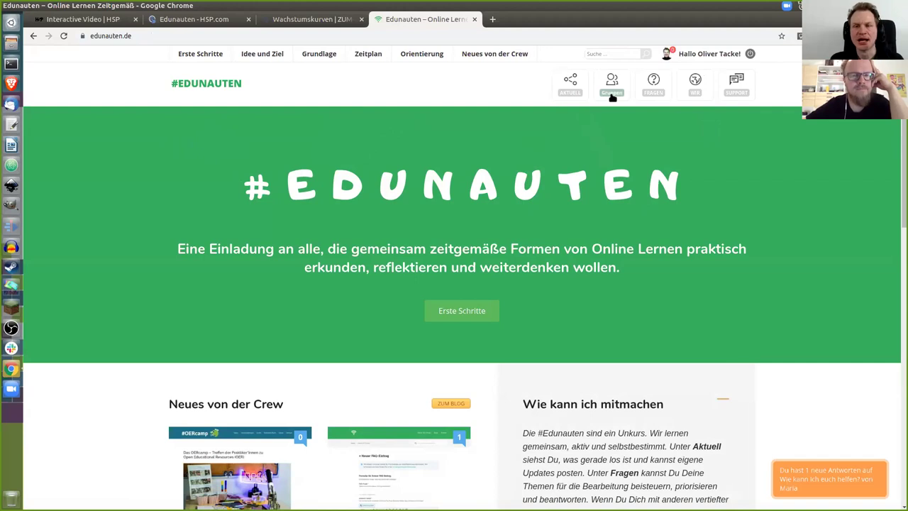
# - Open the FRAGEN forum topic on H5P, Kahoot & Co and start a reply below the last post
pyautogui.click(651, 94)
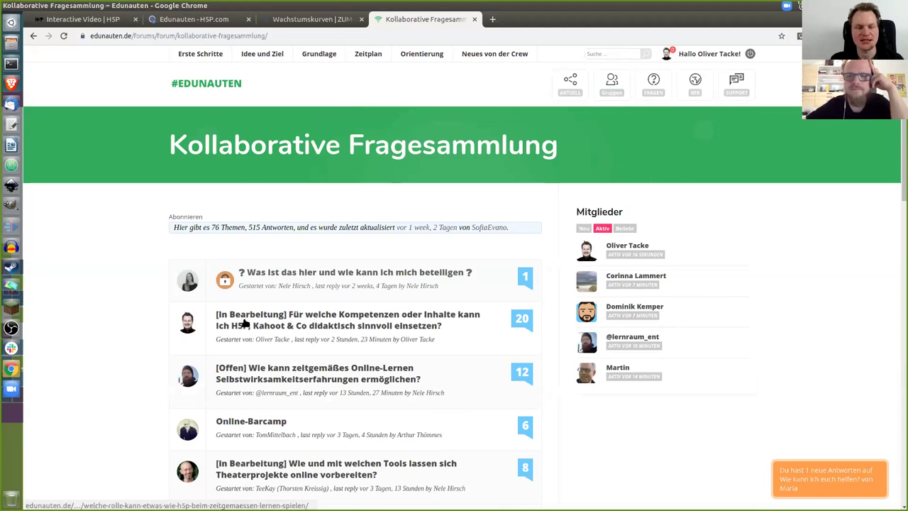
pyautogui.click(355, 320)
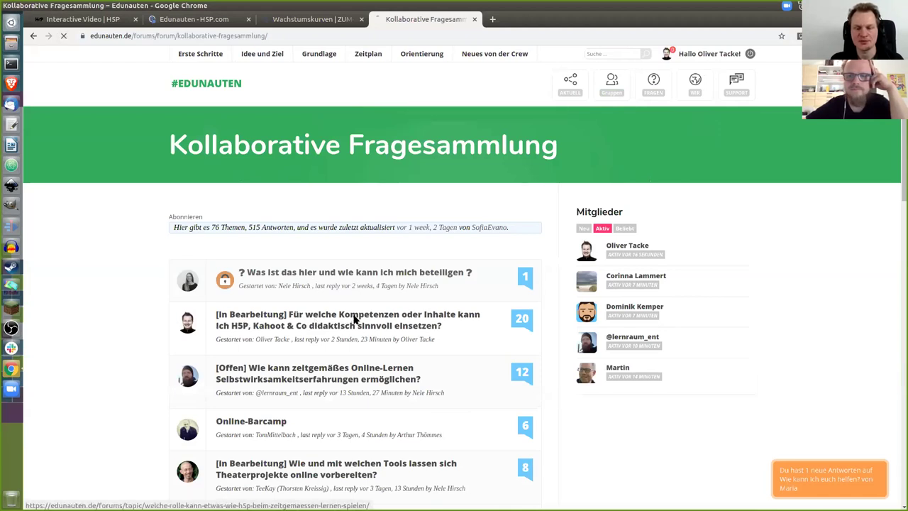
pyautogui.scroll(-10, 353, 318)
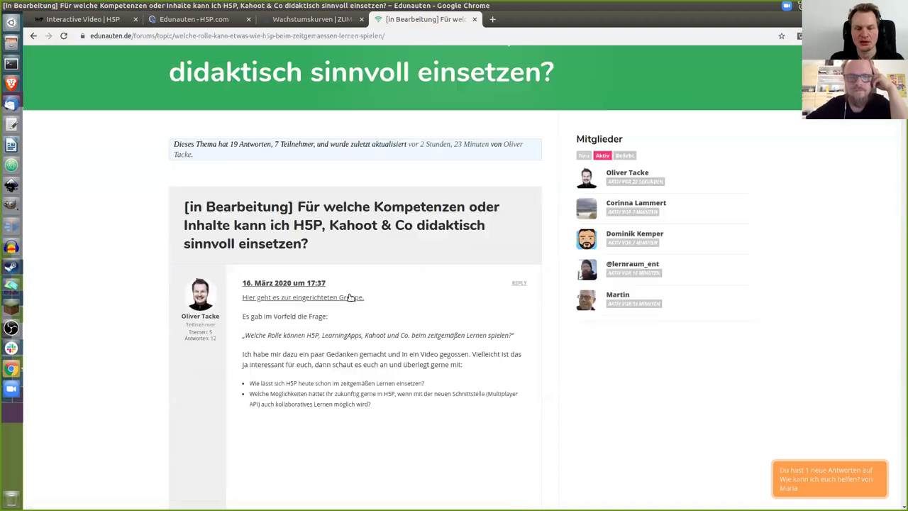
pyautogui.scroll(-3, 315, 224)
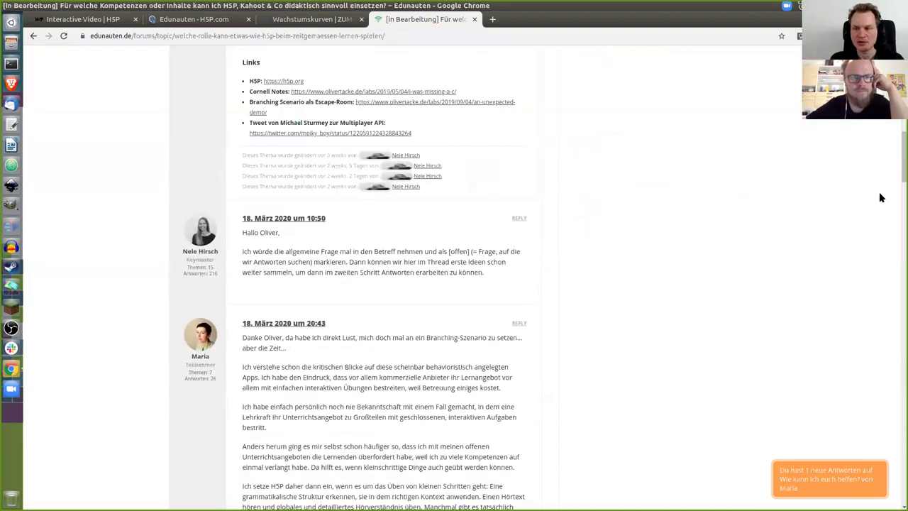
pyautogui.moveTo(902, 157); pyautogui.dragTo(903, 462)
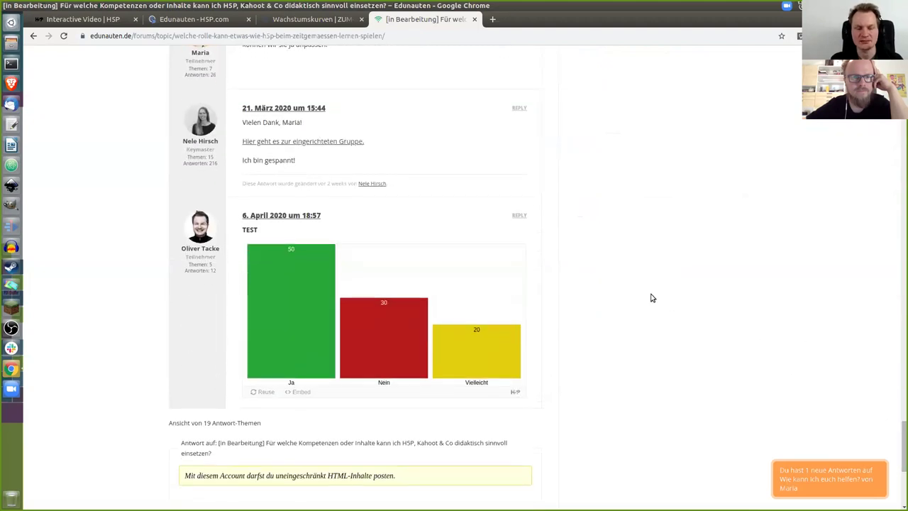
pyautogui.scroll(-1, 647, 298)
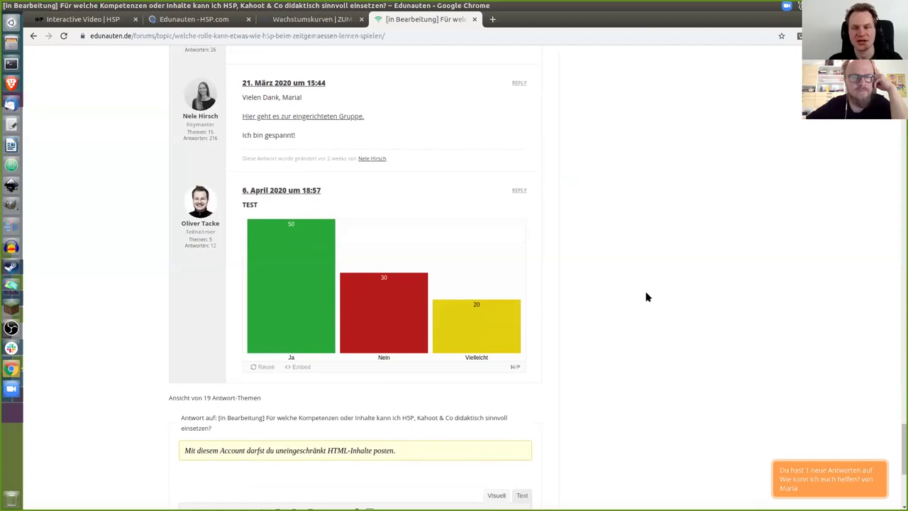
pyautogui.click(519, 192)
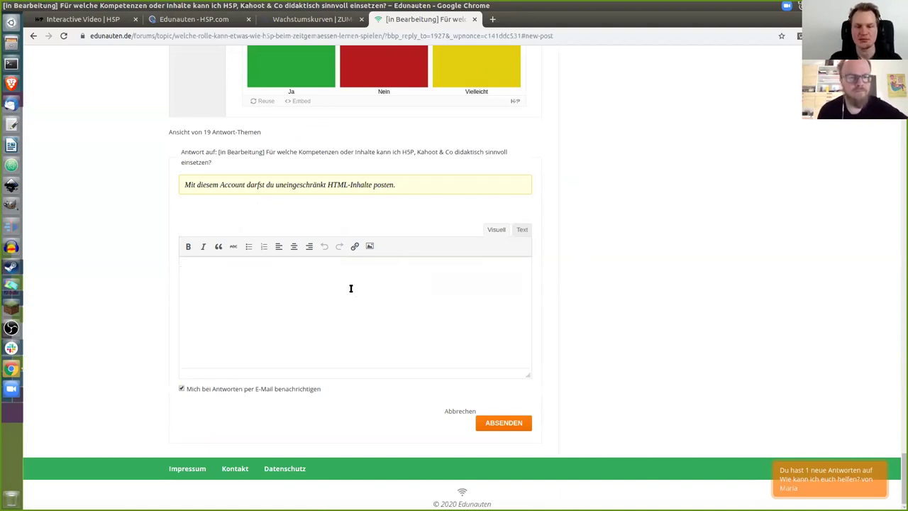
# - Paste the Smoothie iframe embed code into the reply as raw HTML
pyautogui.click(366, 276)
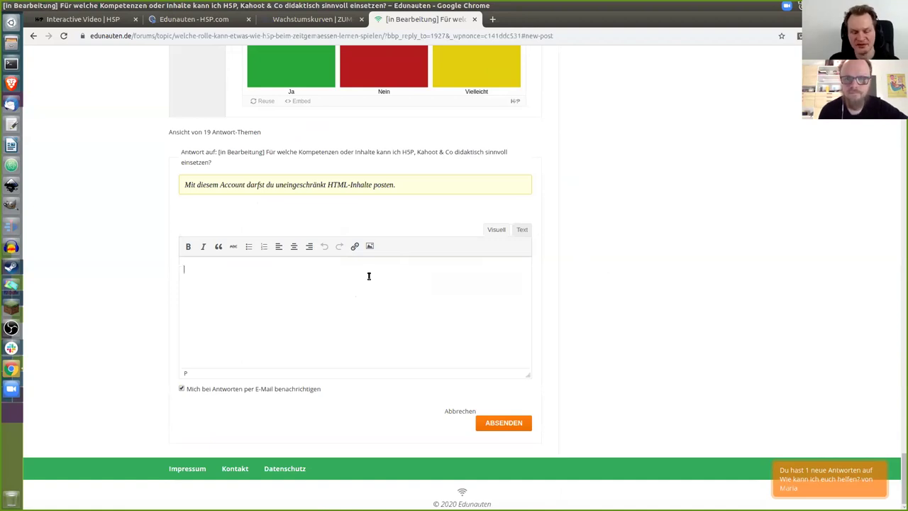
pyautogui.write('<iframe src="https://h5p.org/h5p/embed/617" width="1090" height="674" frameborder="0" allowfullscreen="allowfullscreen"></iframe><script src="https://h5p.org/sites/all/modules/h5p/library/js/h5p-resizer.js" charset="UTF-8"></script>')
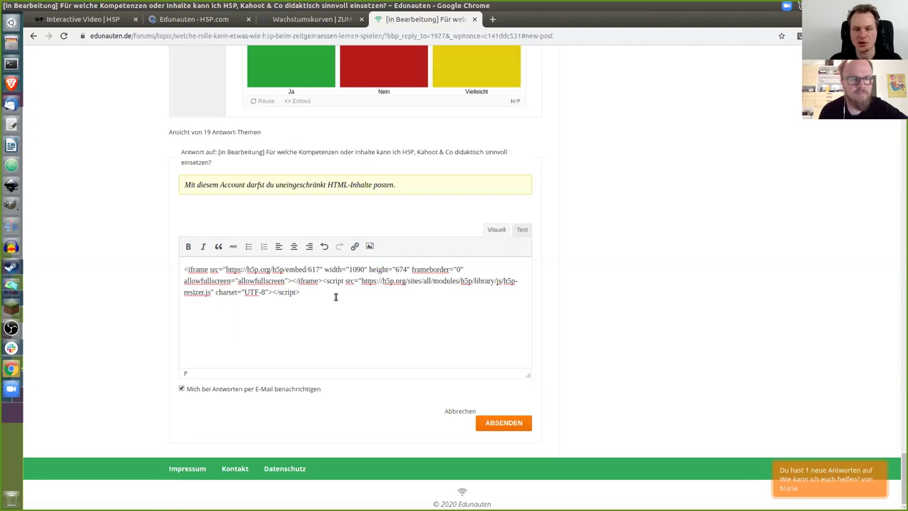
pyautogui.hotkey('shift', 'Left')
pyautogui.hotkey('shift', 'Left')
pyautogui.hotkey('shift', 'Left')
pyautogui.hotkey('shift', 'Left')
pyautogui.moveTo(318, 289); pyautogui.dragTo(176, 270)
pyautogui.hotkey('ctrl', 'c')
pyautogui.press('BackSpace')
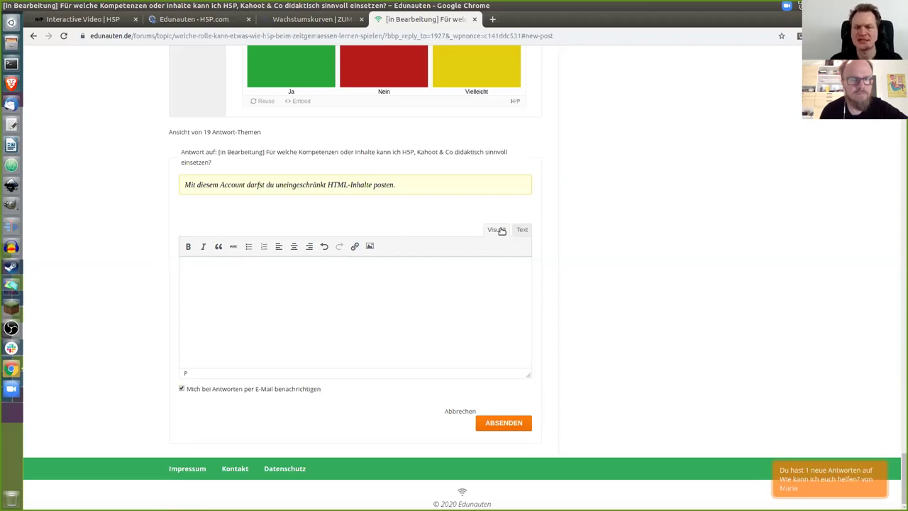
pyautogui.click(522, 230)
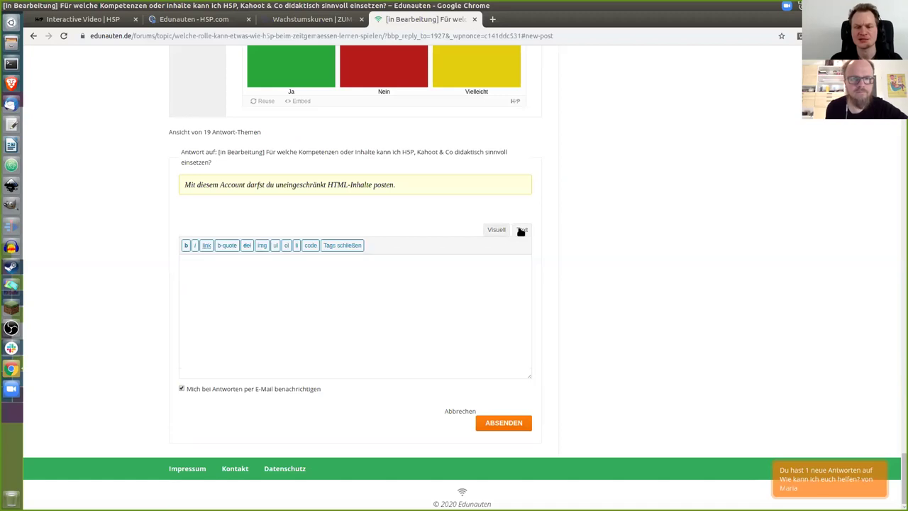
pyautogui.click(388, 275)
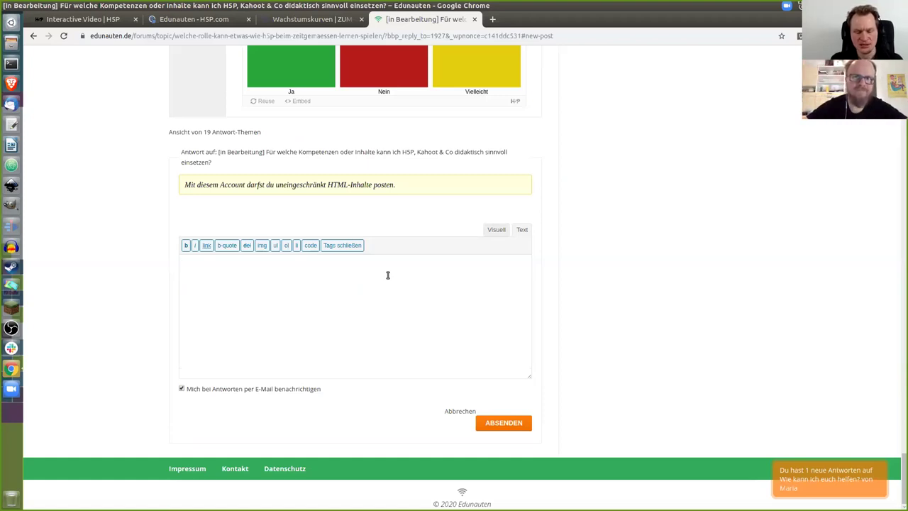
pyautogui.hotkey('ctrl', 'v')
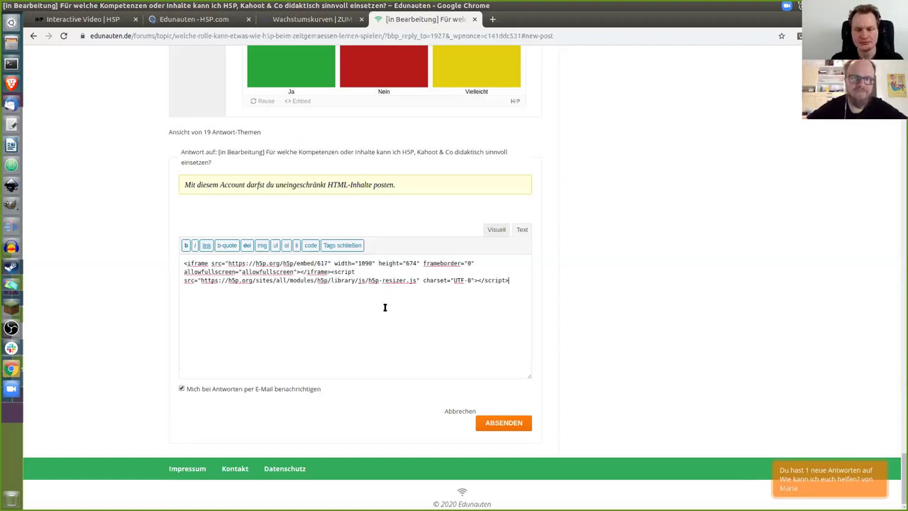
# - Preview the embedded H5P video and untick e-mail notifications for replies
pyautogui.click(498, 230)
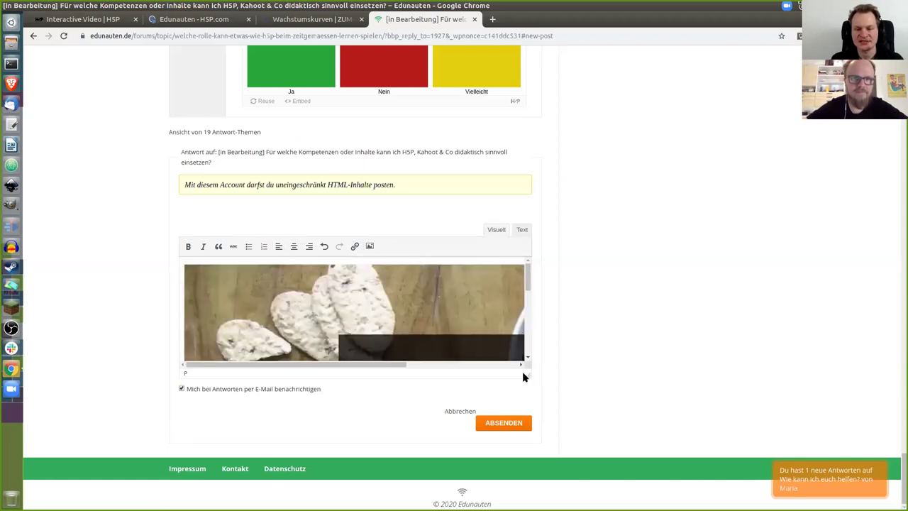
pyautogui.moveTo(529, 373); pyautogui.dragTo(561, 381)
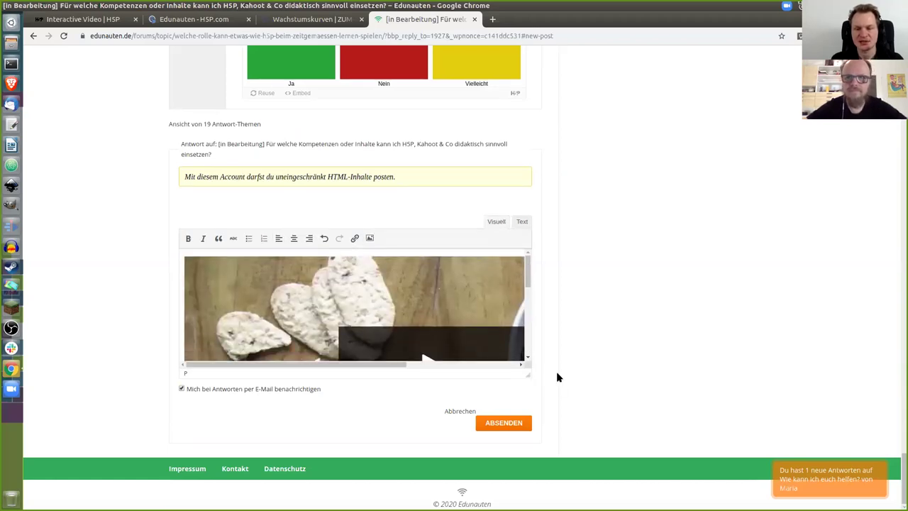
pyautogui.moveTo(528, 274); pyautogui.dragTo(497, 394)
pyautogui.click(182, 389)
# - Post the reply and zoom in on the new entry with the embedded Smoothie video
pyautogui.click(504, 424)
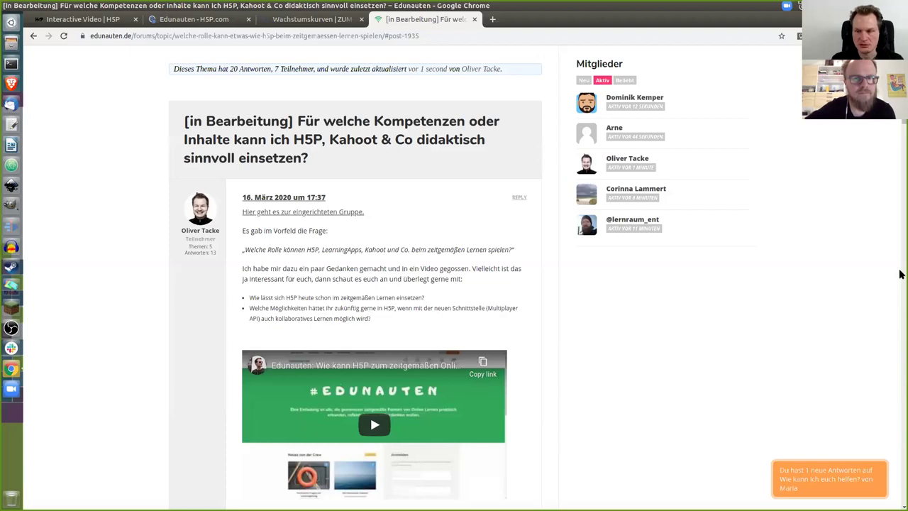
pyautogui.scroll(-8, 899, 362)
pyautogui.moveTo(900, 362); pyautogui.dragTo(902, 466)
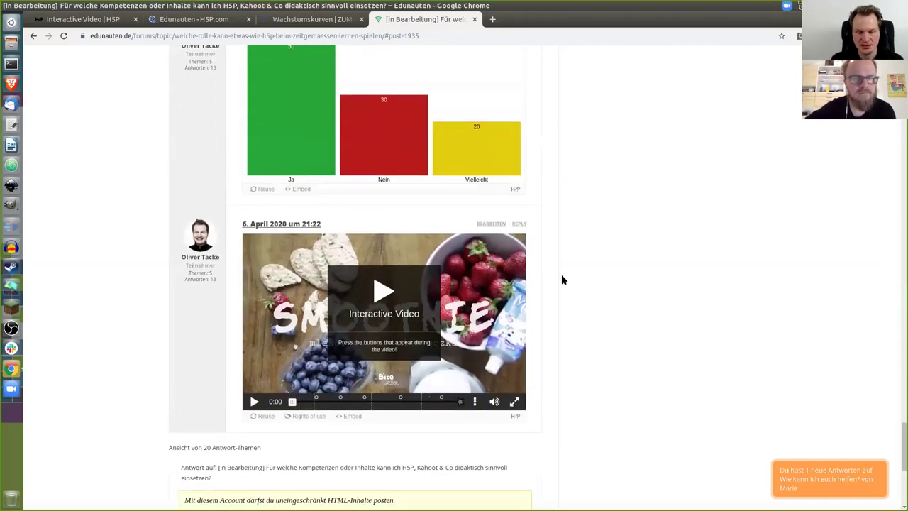
pyautogui.hotkey('ctrl', '+')
pyautogui.hotkey('ctrl', '+')
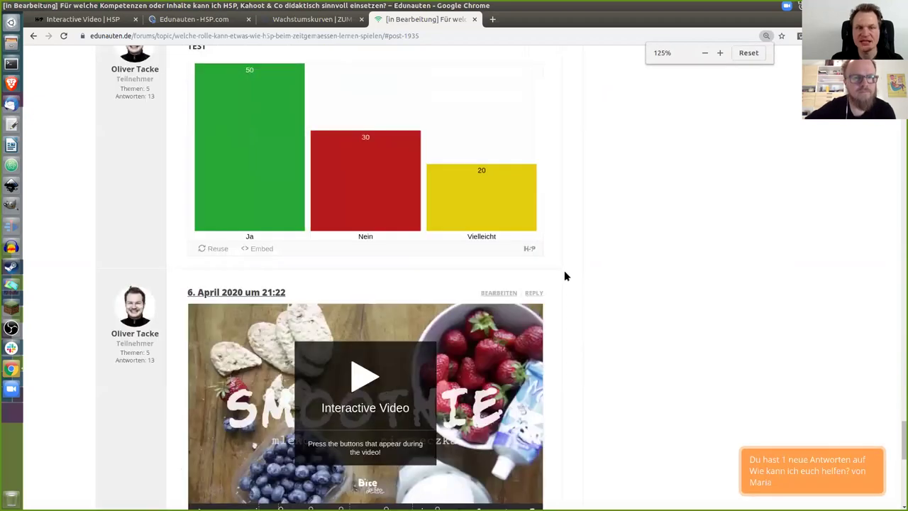
pyautogui.scroll(-3, 85, 146)
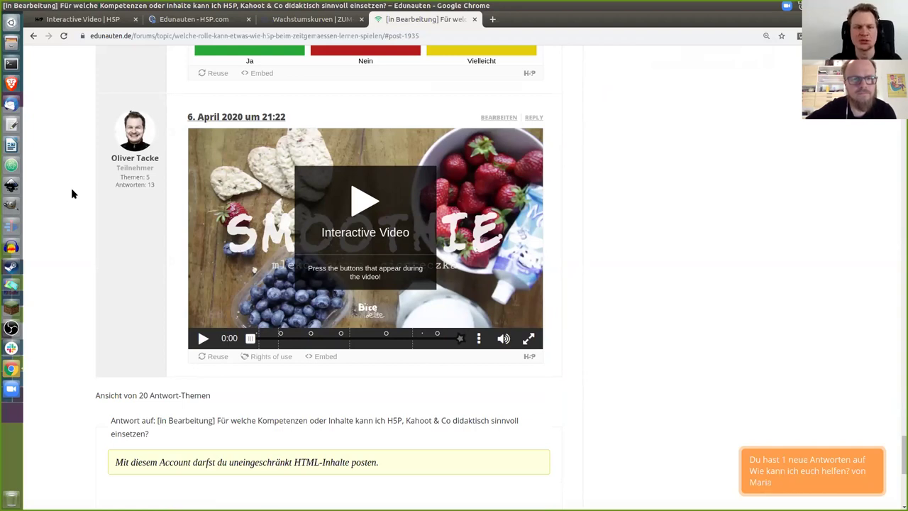
# - On H5P.org, zoom out and reopen the Smoothie video's 1090 × 674 px embed code
pyautogui.click(107, 22)
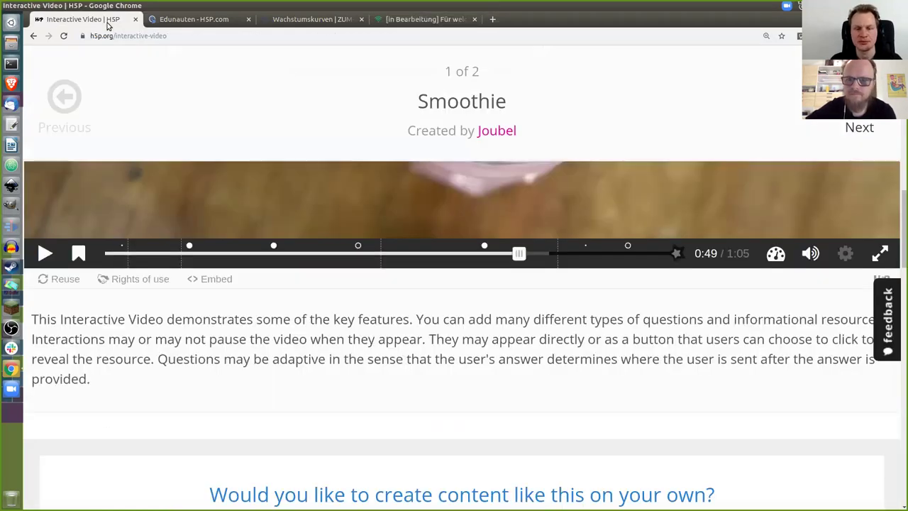
pyautogui.hotkey('ctrl', '-')
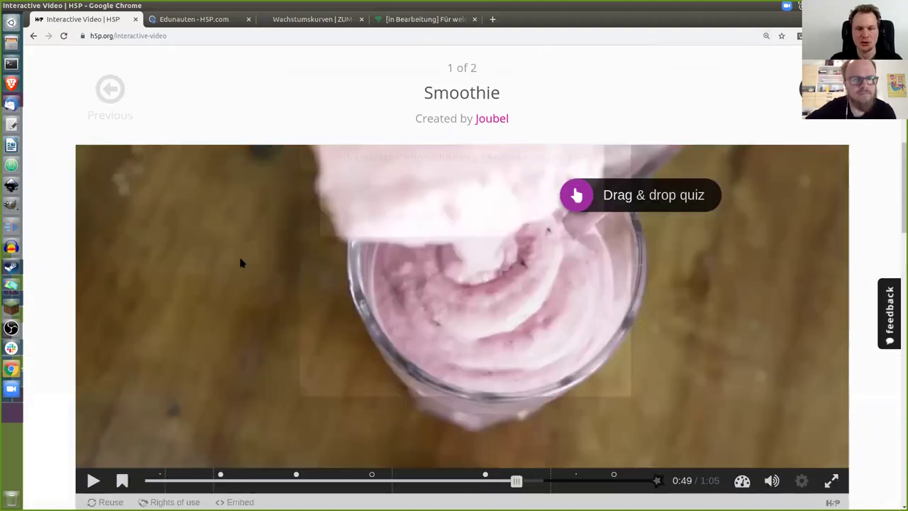
pyautogui.click(240, 501)
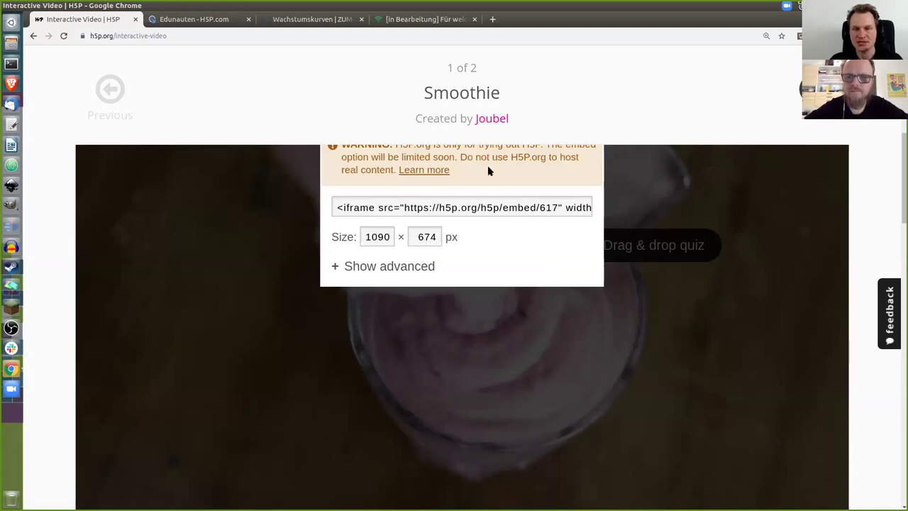
# - Load faq-online-lernen.de in the forum tab in place of the thread
pyautogui.hotkey('ctrl', 'shift', 'Tab')
pyautogui.hotkey('ctrl', 'shift', 'Tab')
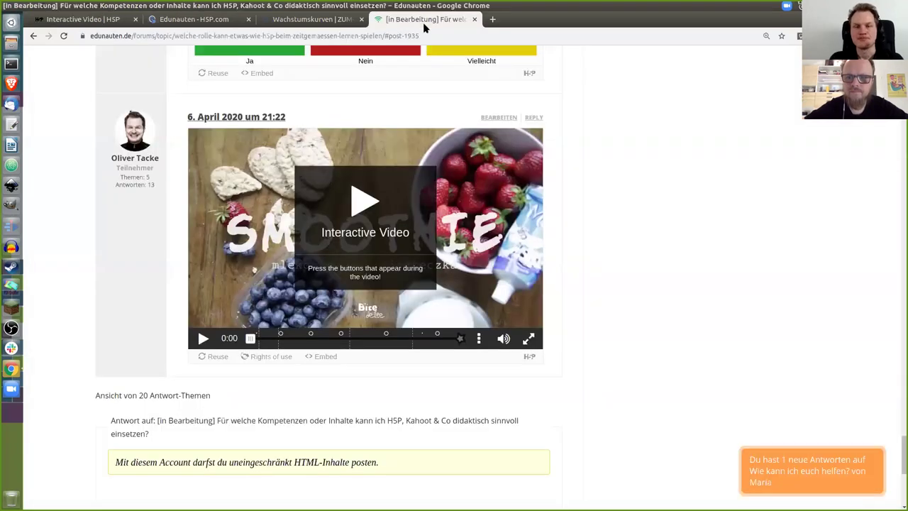
pyautogui.click(408, 21)
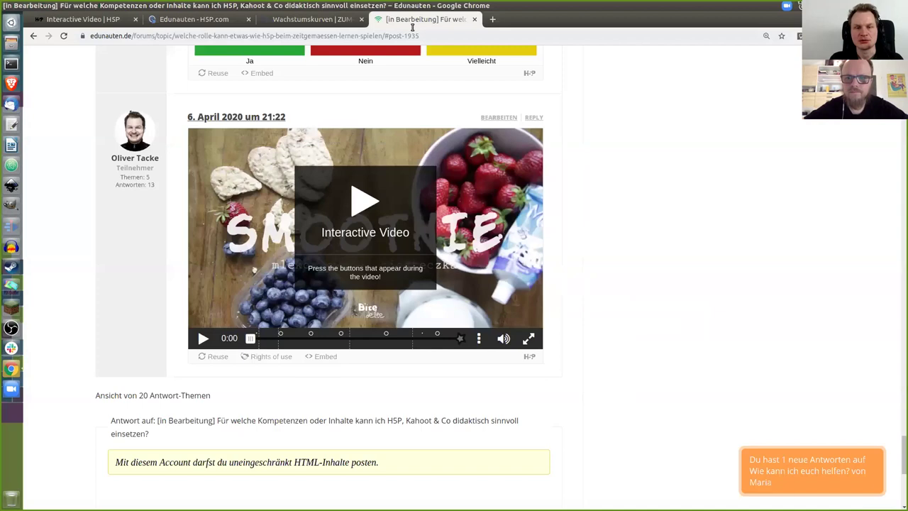
pyautogui.click(412, 37)
pyautogui.write('faq')
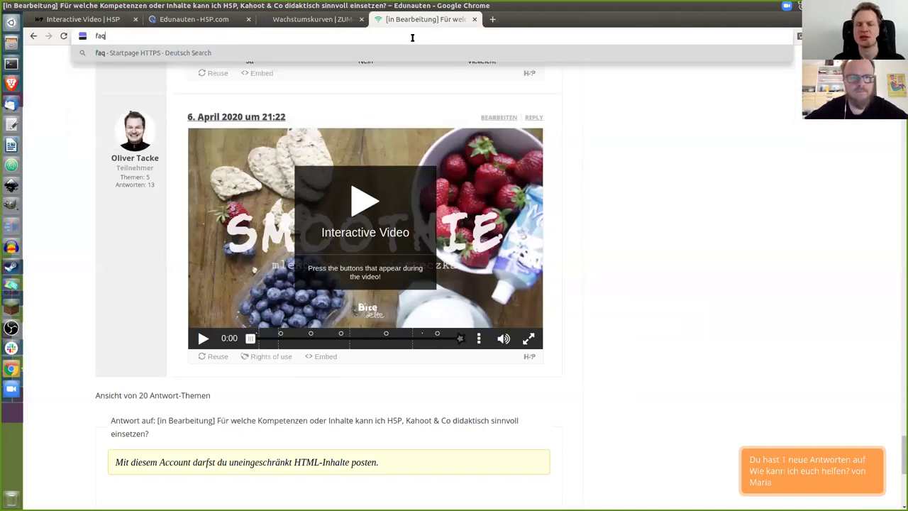
pyautogui.write('-antworten')
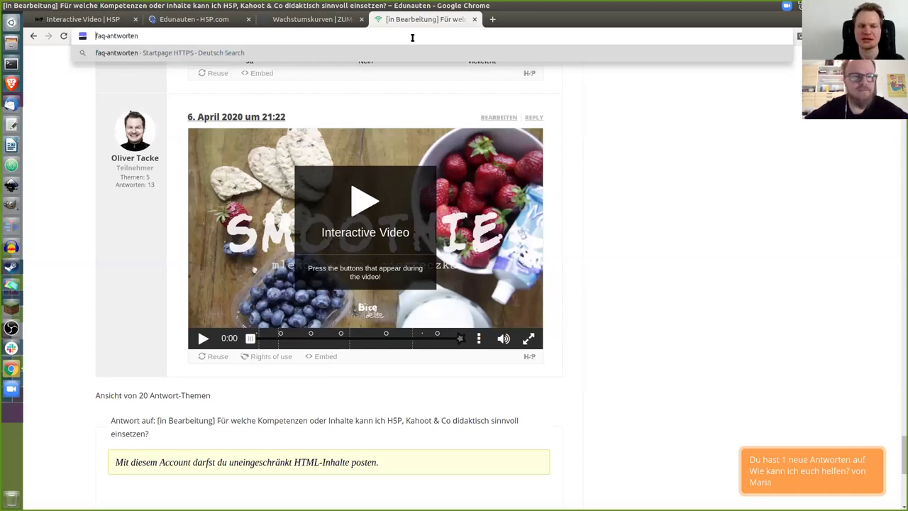
pyautogui.hotkey('shift', 'End')
pyautogui.write('onlin')
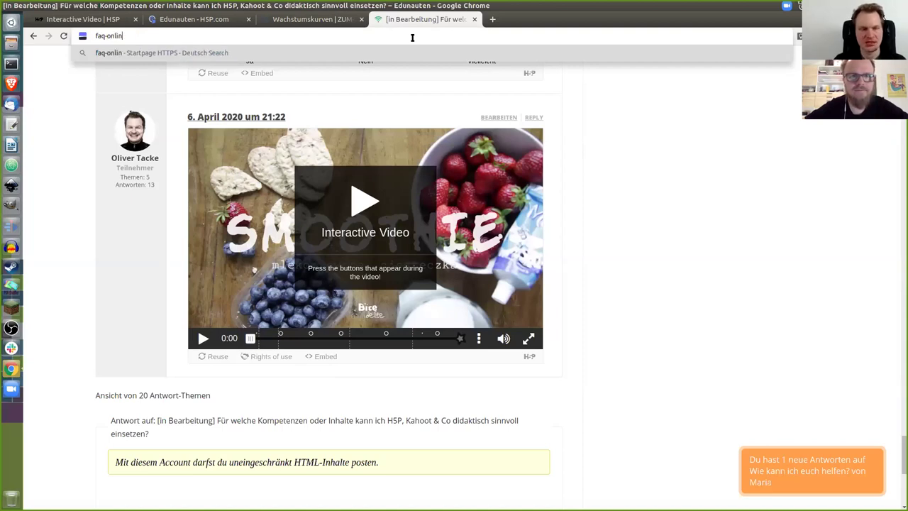
pyautogui.write('e-lerne')
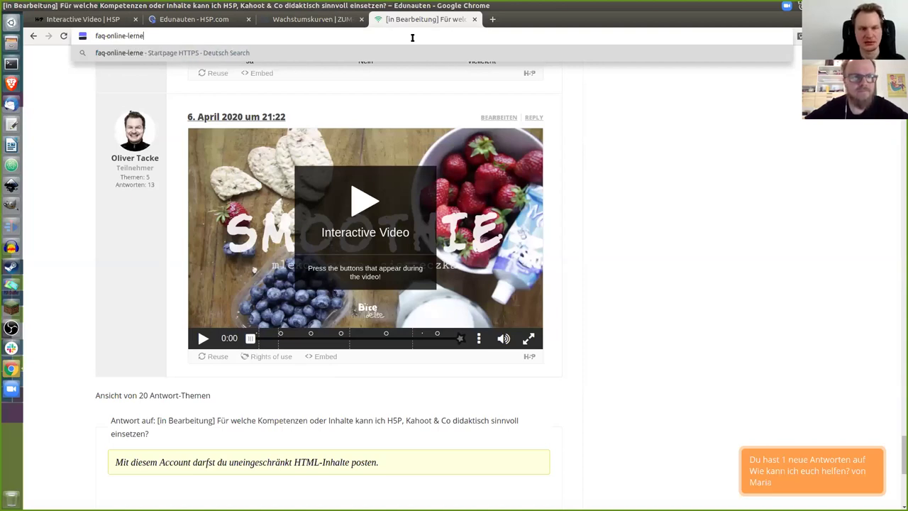
pyautogui.write('n.de')
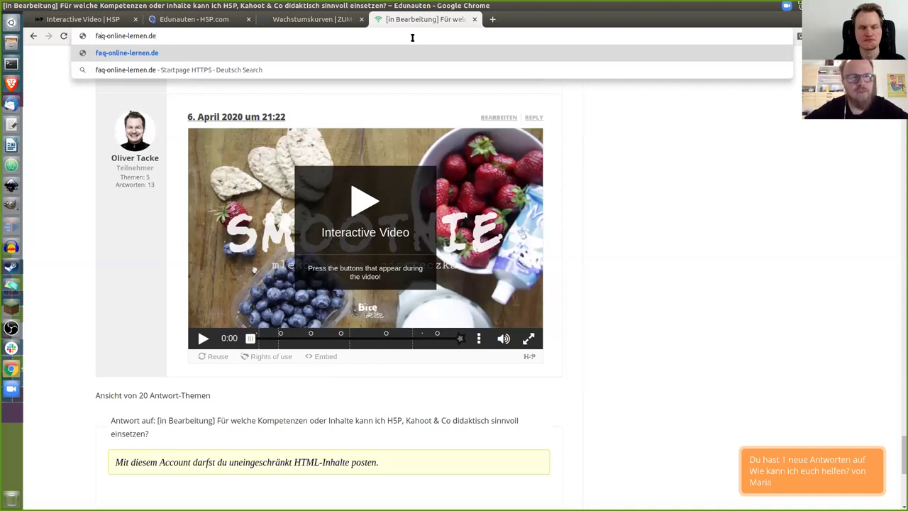
pyautogui.press('Return')
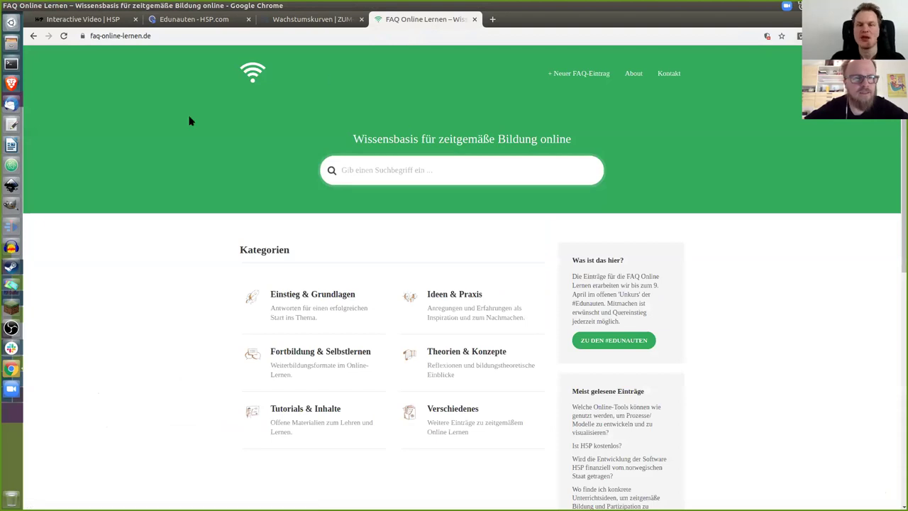
# - Browse the FAQ Online Lernen categories, then open the '+ Neuer FAQ-Eintrag' form
pyautogui.scroll(-1, 188, 121)
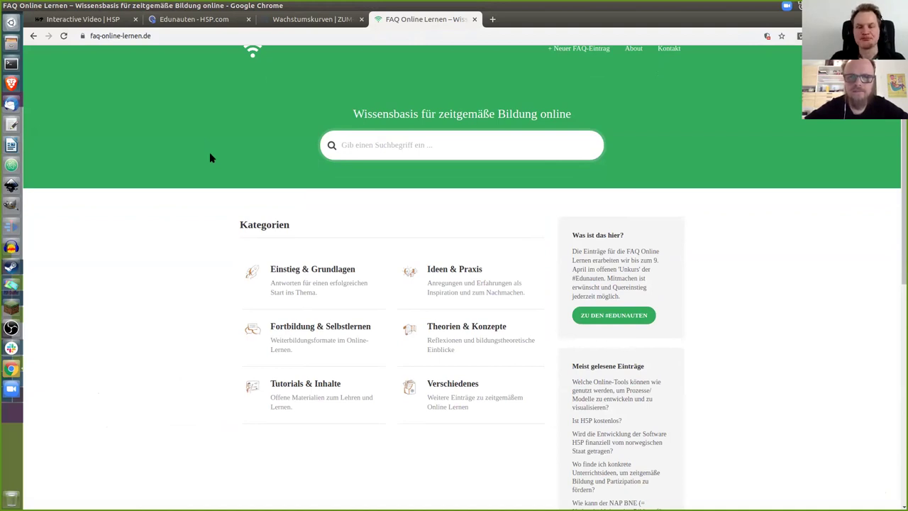
pyautogui.scroll(-1, 210, 158)
pyautogui.scroll(2, 458, 178)
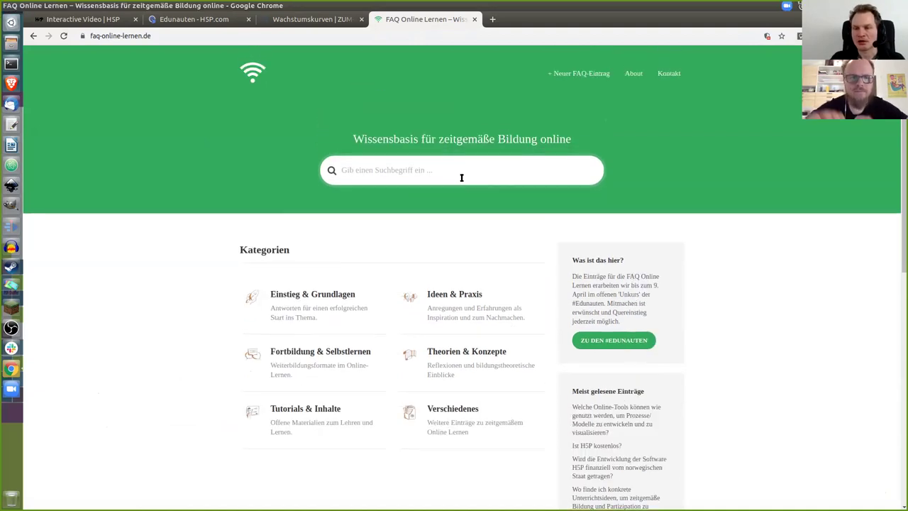
pyautogui.click(576, 74)
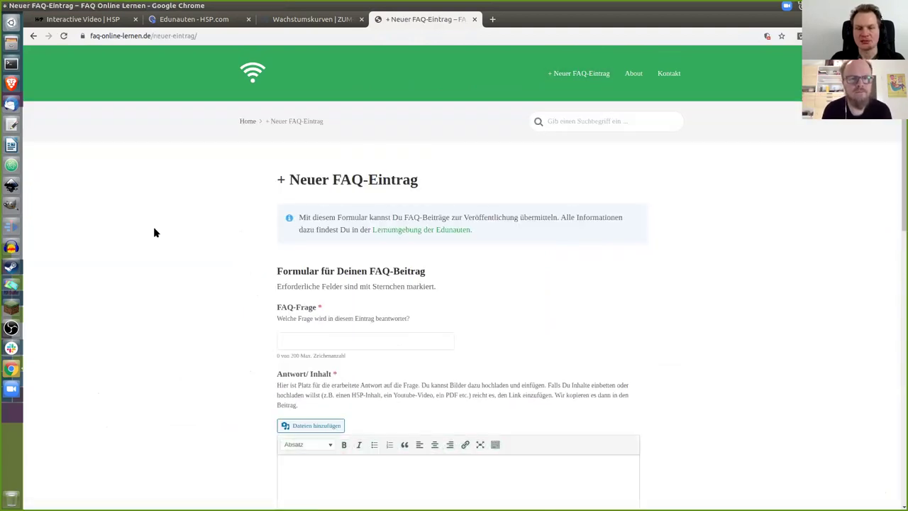
# - Zoom in on the form and enter a bold 'Antwort' in the answer editor
pyautogui.scroll(-2, 263, 227)
pyautogui.scroll(-1, 252, 217)
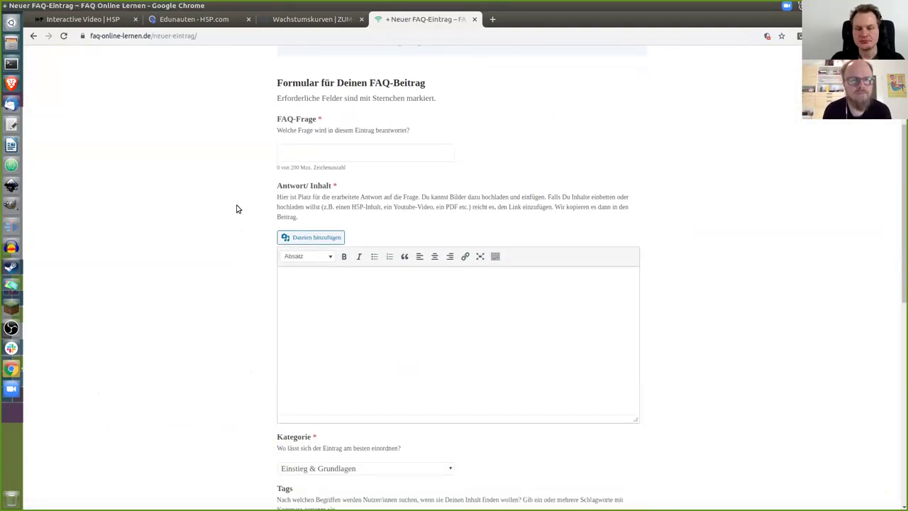
pyautogui.click(364, 250)
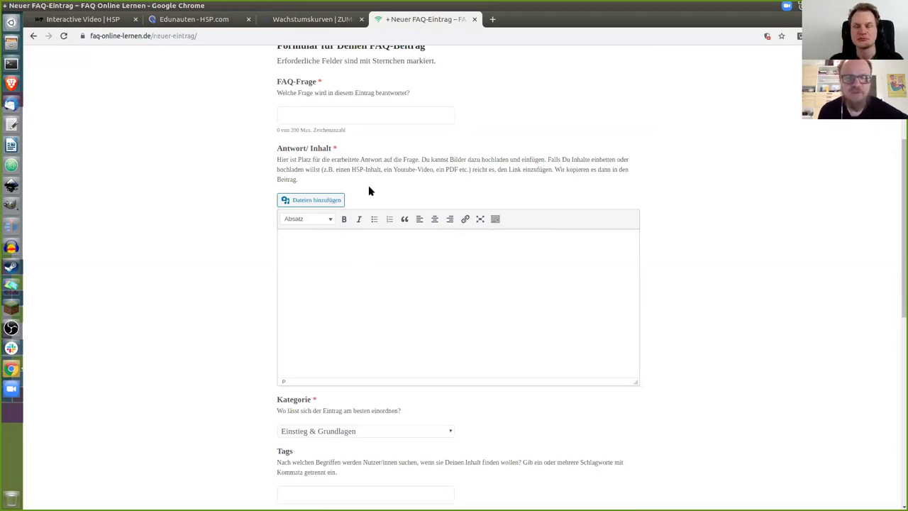
pyautogui.hotkey('ctrl', '+')
pyautogui.hotkey('ctrl', '+')
pyautogui.hotkey('ctrl', '+')
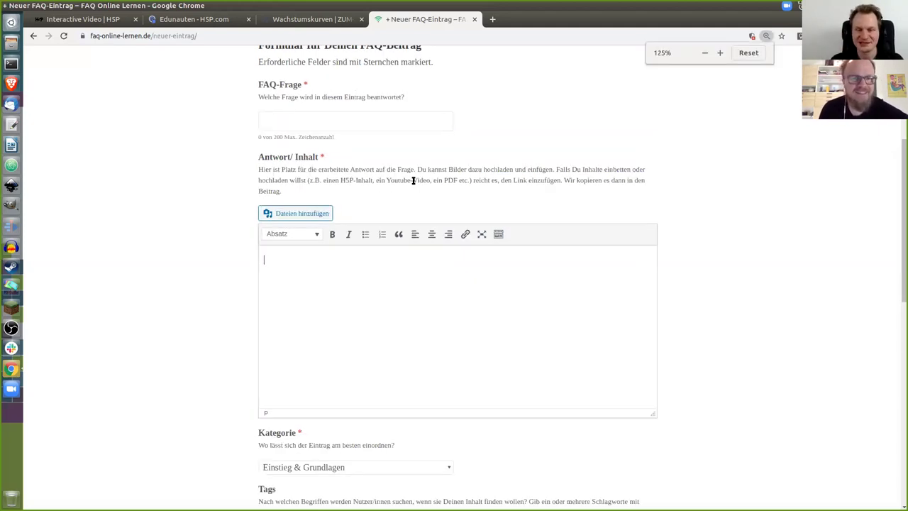
pyautogui.scroll(-1, 412, 185)
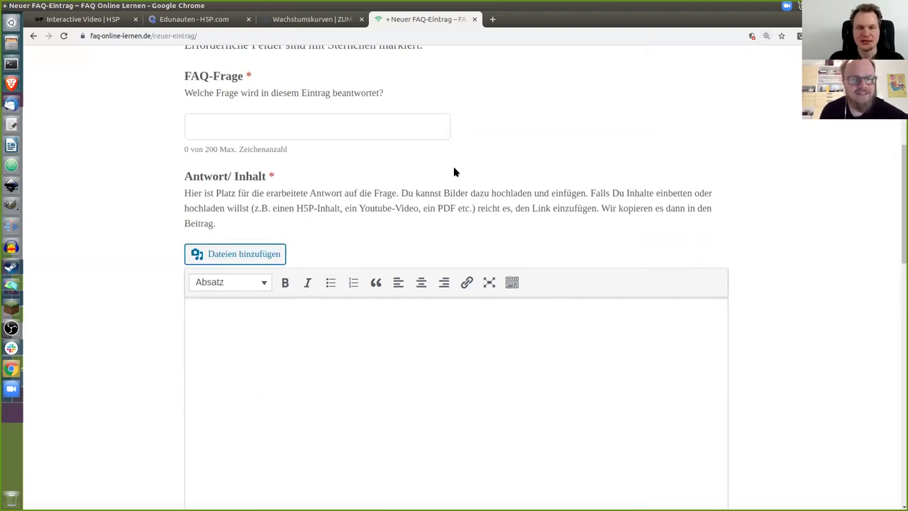
pyautogui.write('Antwort')
pyautogui.hotkey('ctrl', 'a')
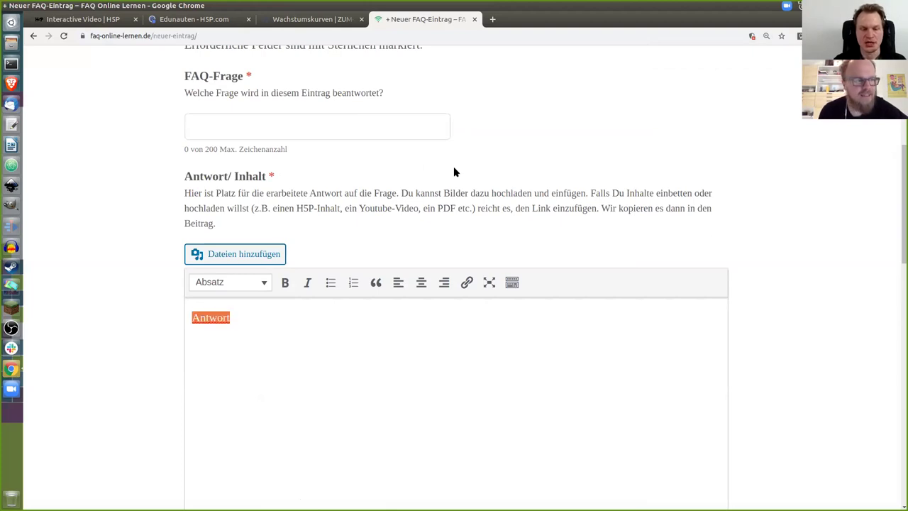
pyautogui.click(285, 282)
# - Enter 'Frage' as the FAQ question, then bring the Wachstumskurven ZUM-Apps page forward
pyautogui.click(258, 119)
pyautogui.write('Frage')
pyautogui.click(229, 305)
pyautogui.scroll(-1, 278, 354)
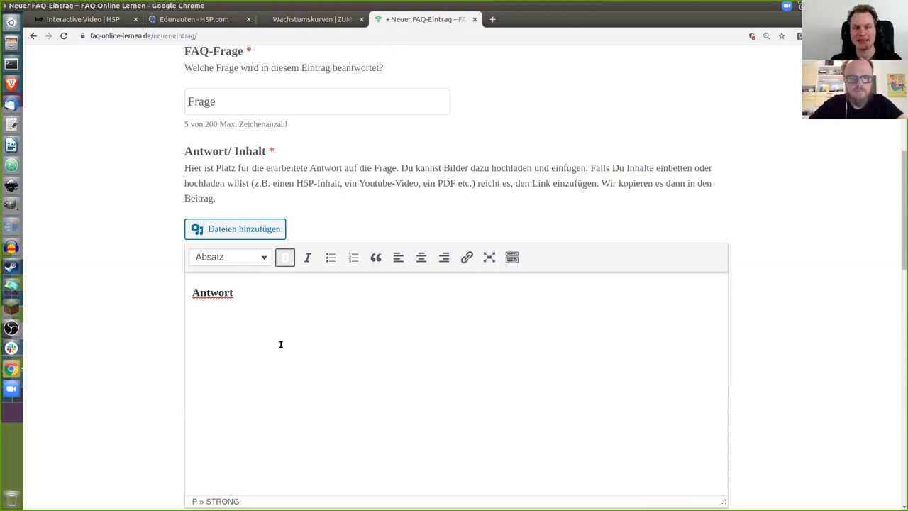
pyautogui.click(293, 20)
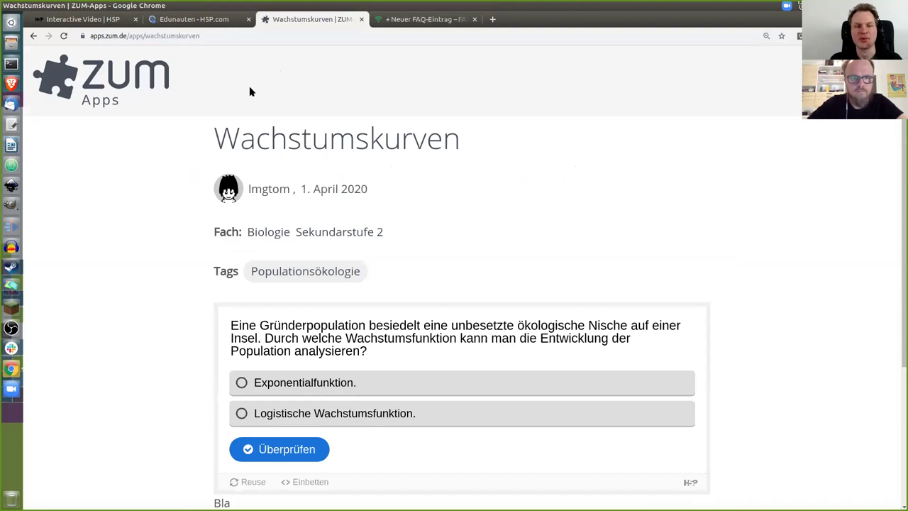
# - Copy the Wachstumskurven page URL and return to the new FAQ entry form
pyautogui.click(205, 36)
pyautogui.hotkey('ctrl', 'c')
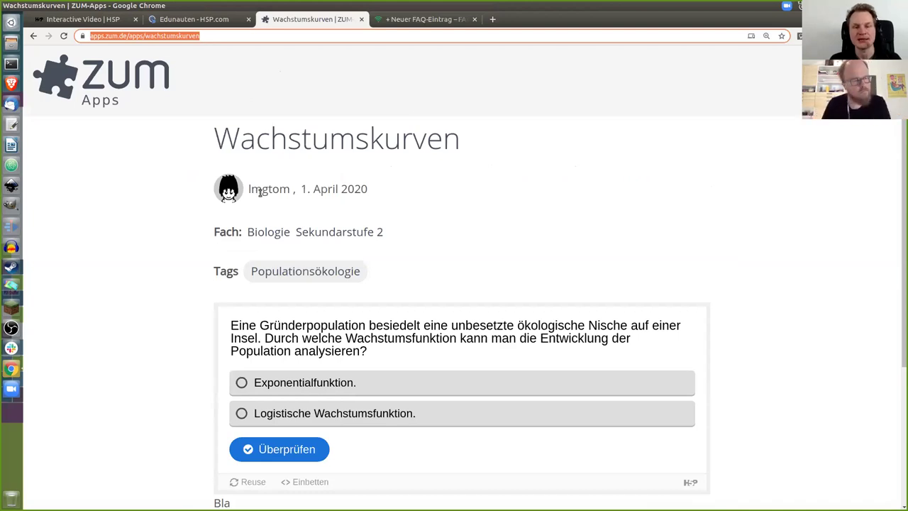
pyautogui.click(423, 21)
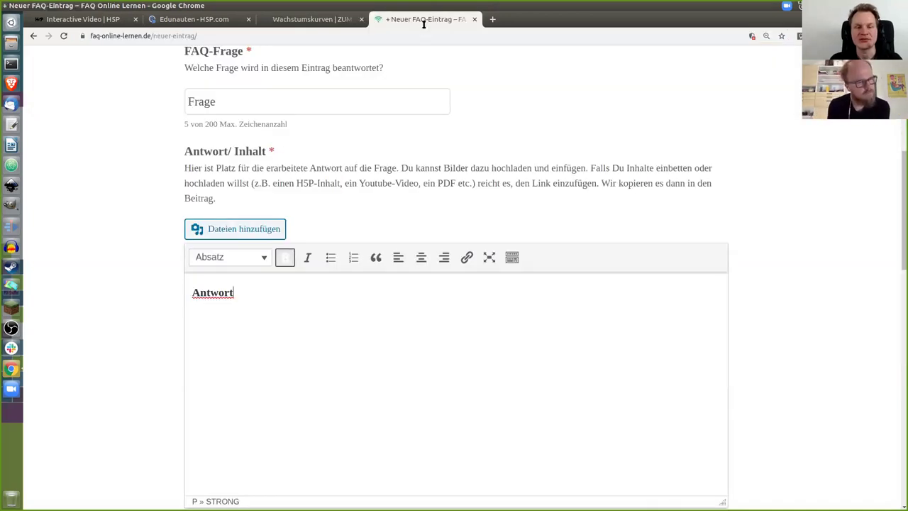
# - Paste the Wachstumskurven link under Antwort, followed by ' (H5P)'
pyautogui.click(331, 362)
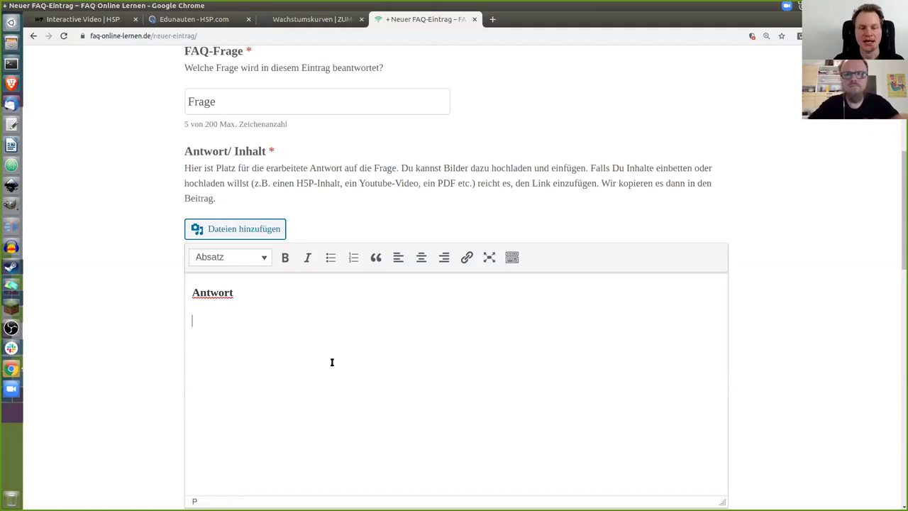
pyautogui.hotkey('ctrl', 'v')
pyautogui.write('(')
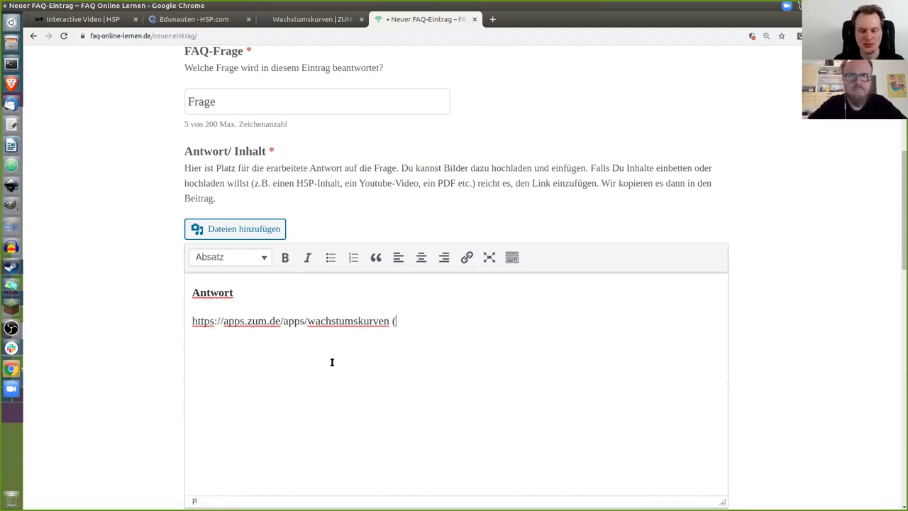
pyautogui.write('H%P)')
pyautogui.press('BackSpace')
pyautogui.write('5P')
pyautogui.press('End')
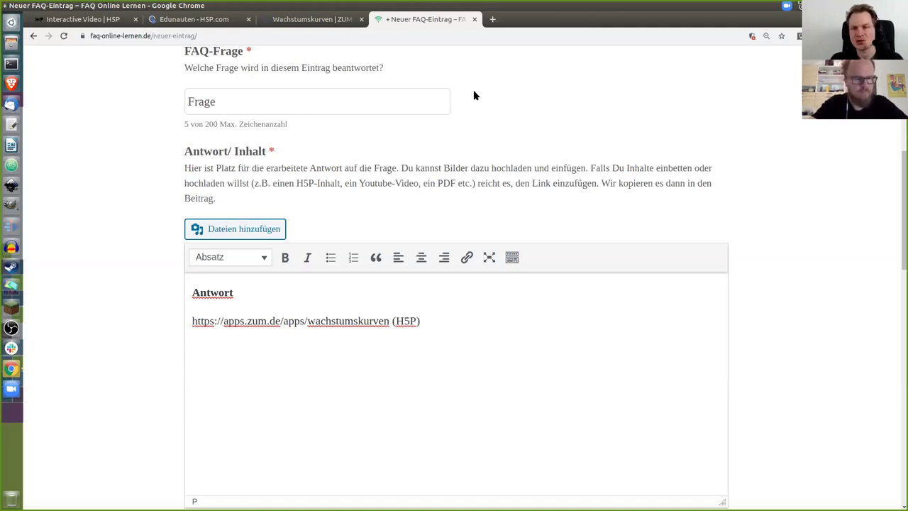
# - Open einstiegh5p.de in a new tab and go to its Test-Inhalte list
pyautogui.click(493, 20)
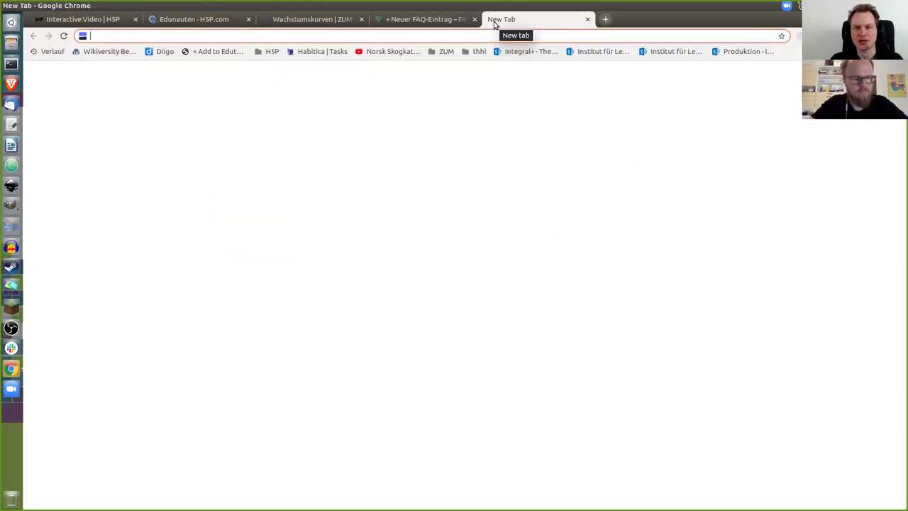
pyautogui.write('einstieg')
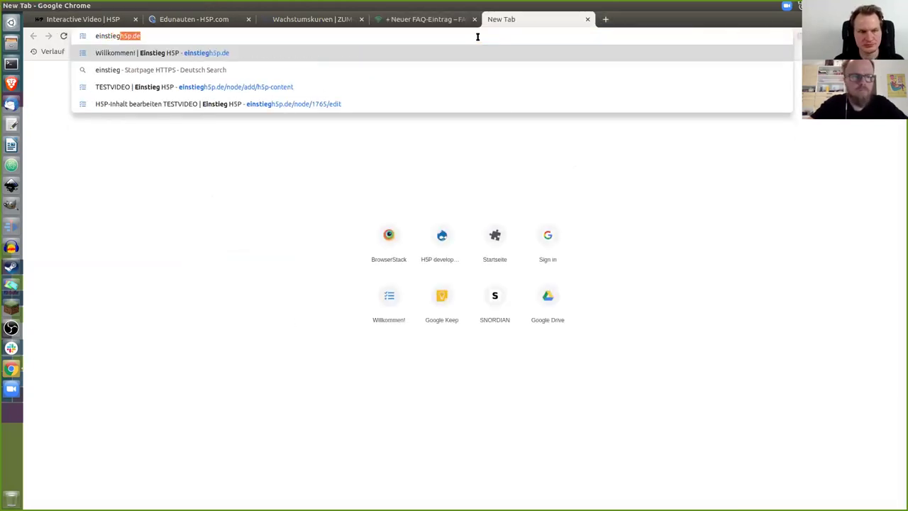
pyautogui.press('Return')
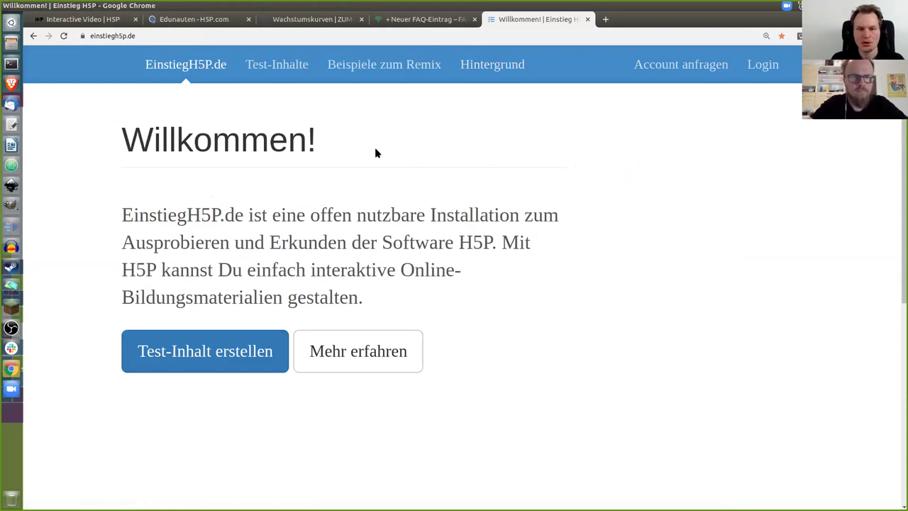
pyautogui.click(297, 67)
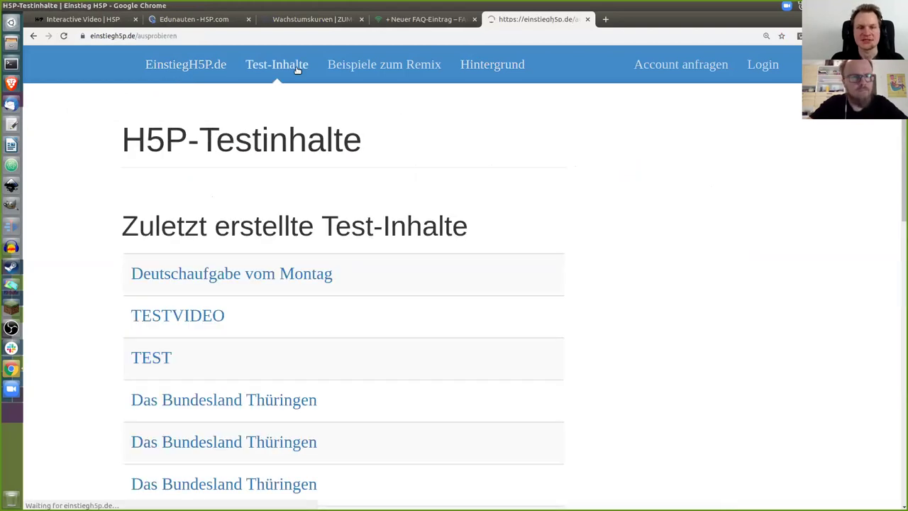
# - Open the TESTVIDEO test content and show the Reuse options below its video
pyautogui.scroll(-2, 111, 178)
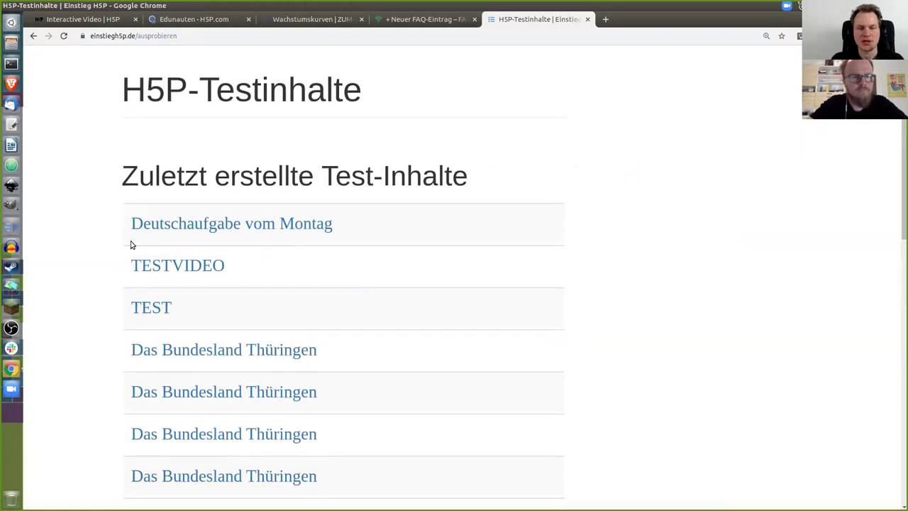
pyautogui.click(217, 268)
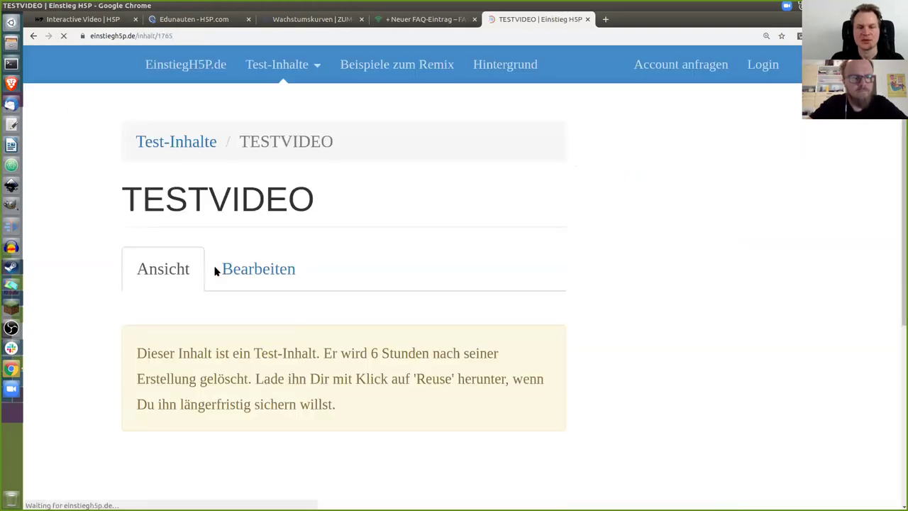
pyautogui.scroll(-5, 98, 219)
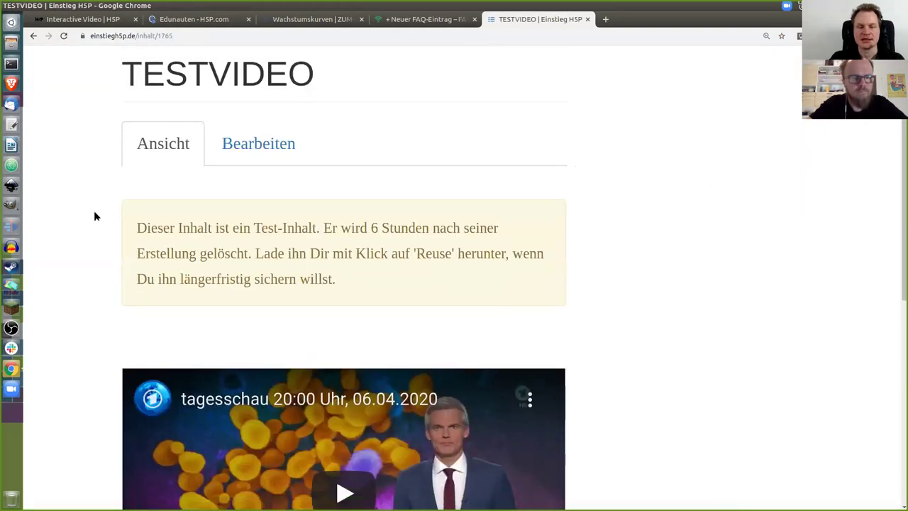
pyautogui.scroll(-6, 93, 213)
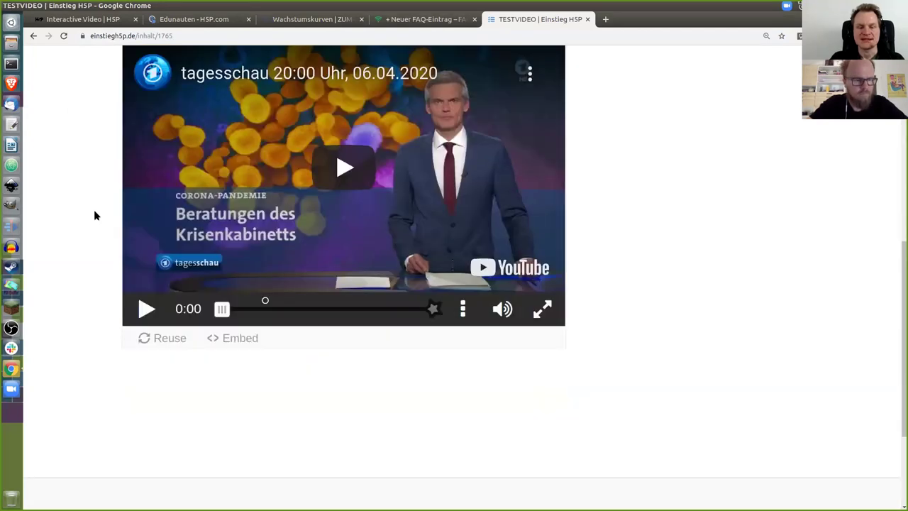
pyautogui.scroll(1, 150, 268)
pyautogui.scroll(3, 112, 249)
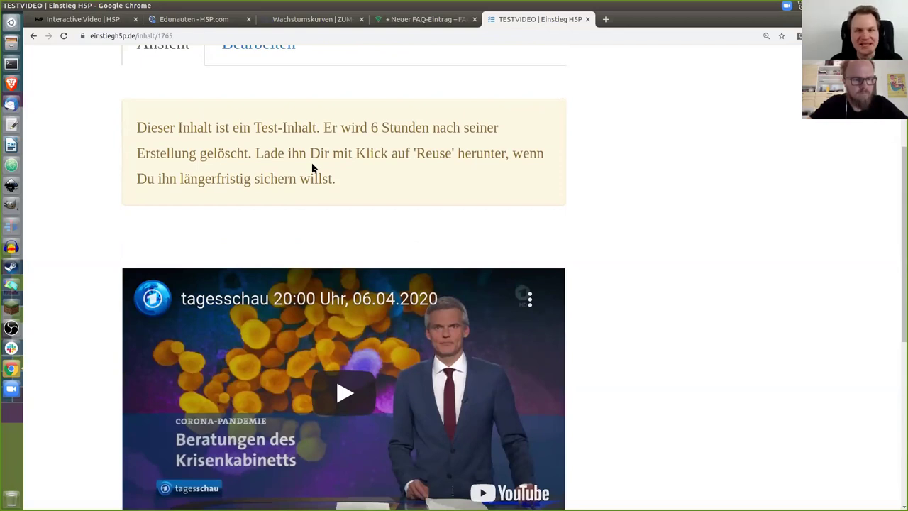
pyautogui.scroll(-2, 298, 169)
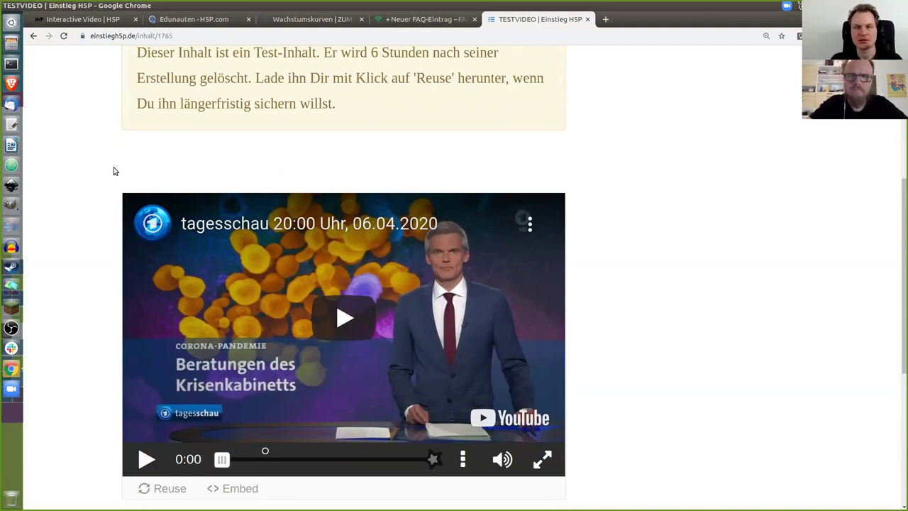
pyautogui.scroll(-1, 105, 177)
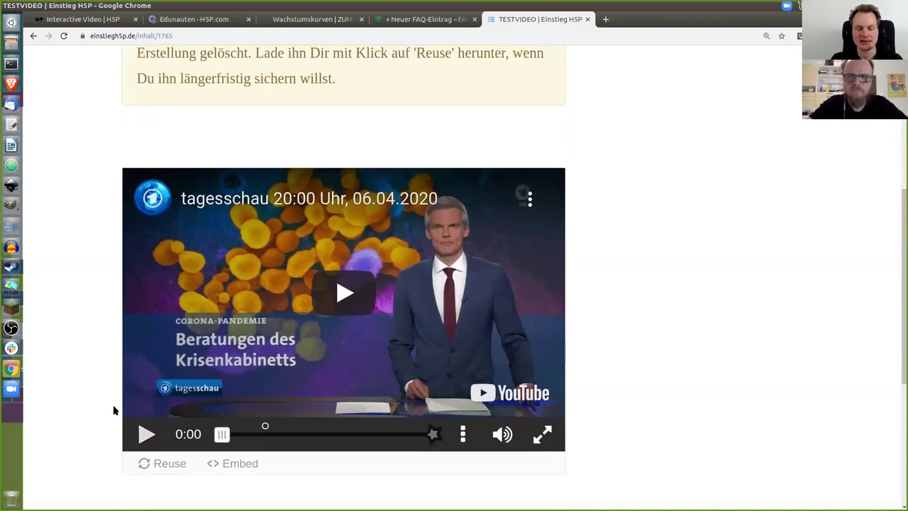
pyautogui.click(162, 464)
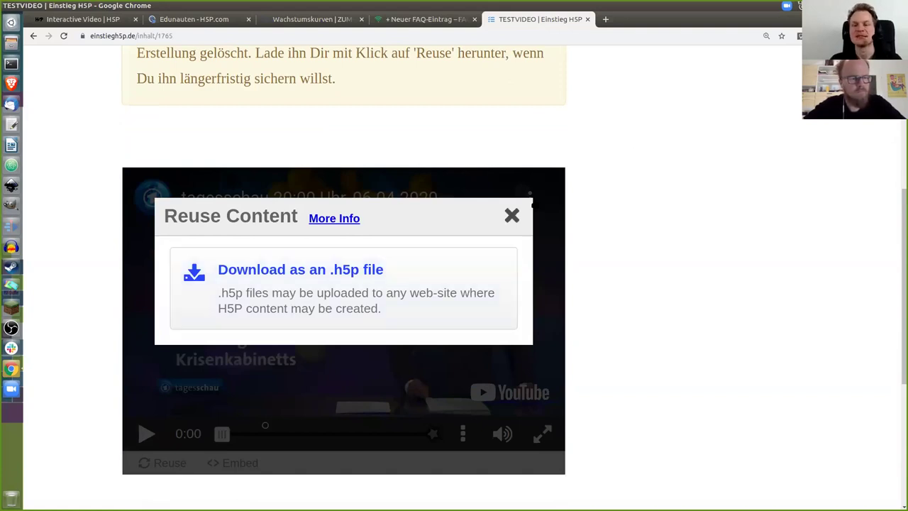
# - Close the Reuse Content dialog and return to the FAQ entry form
pyautogui.click(511, 215)
pyautogui.click(415, 20)
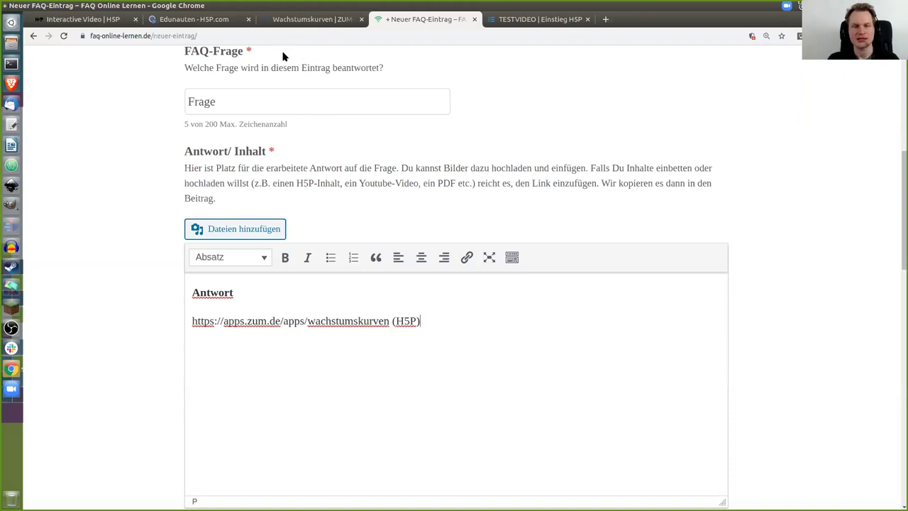
# - Bring the Wachstumskurven ZUM-Apps page forward and reselect its web address
pyautogui.click(314, 20)
pyautogui.click(227, 98)
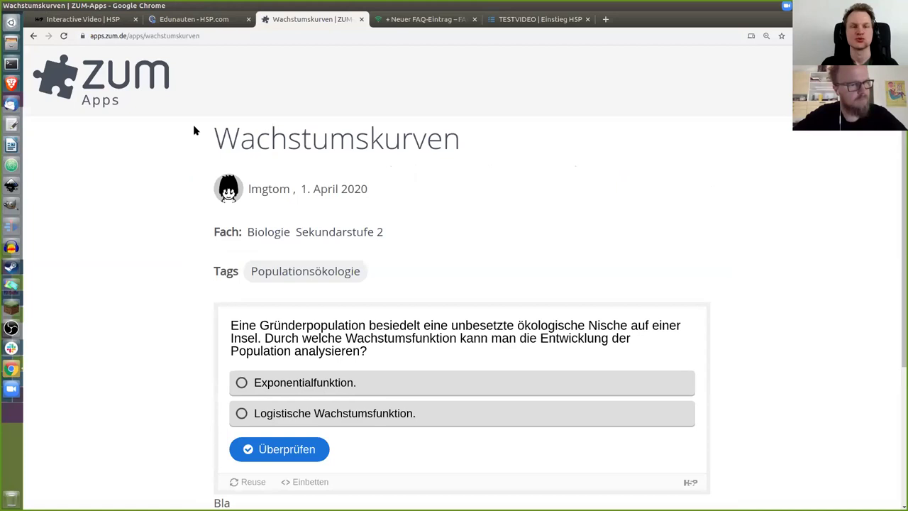
pyautogui.click(218, 36)
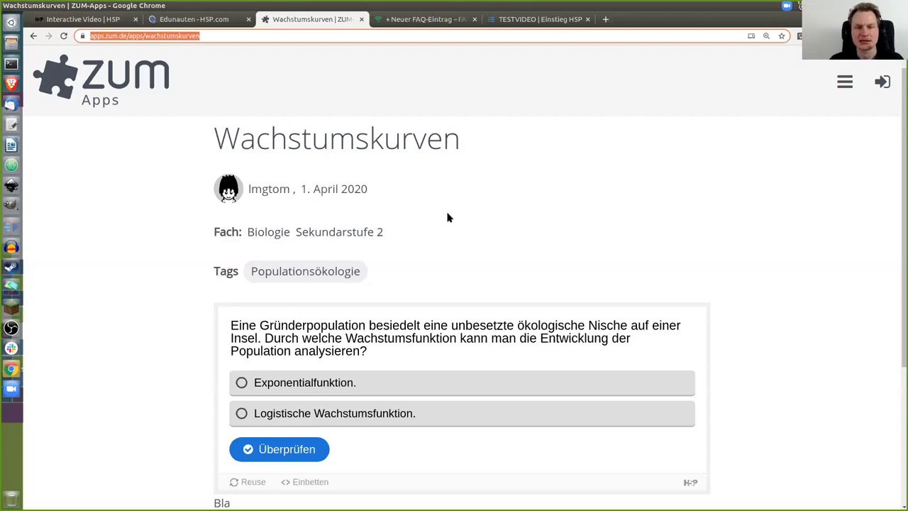
# - Review the top of the FAQ entry form, then view the TESTVIDEO page from its top
pyautogui.click(424, 21)
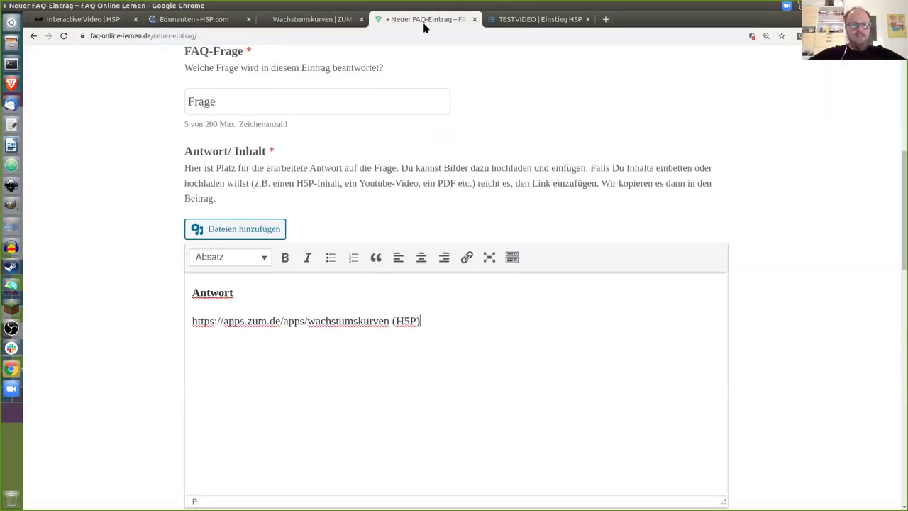
pyautogui.scroll(3, 445, 132)
pyautogui.scroll(4, 465, 158)
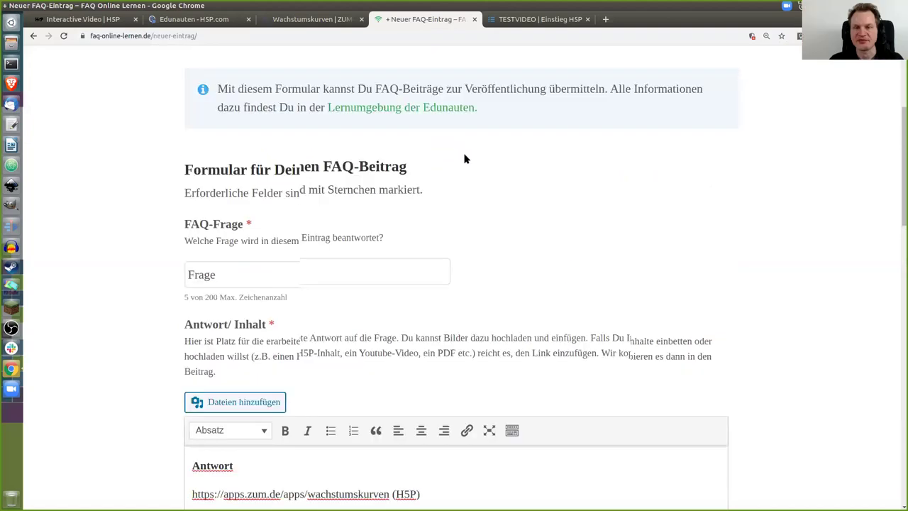
pyautogui.click(560, 22)
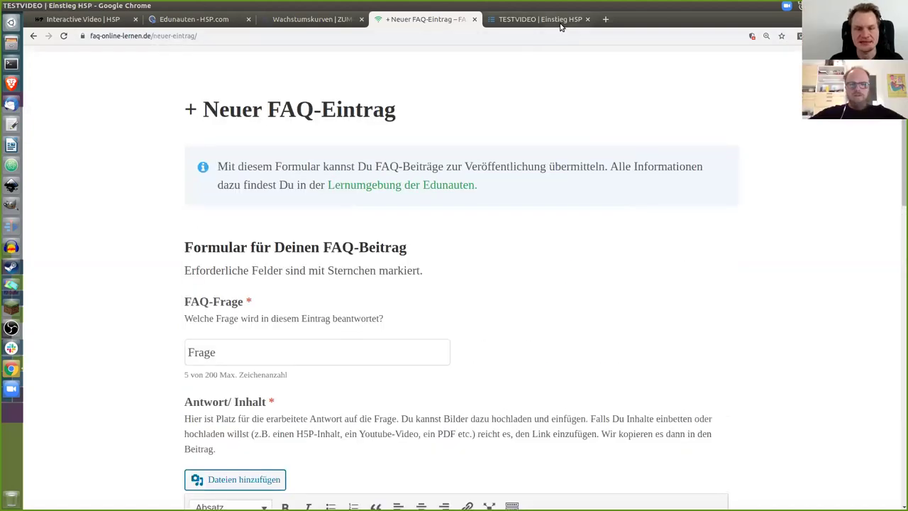
pyautogui.scroll(5, 368, 146)
pyautogui.scroll(1, 363, 152)
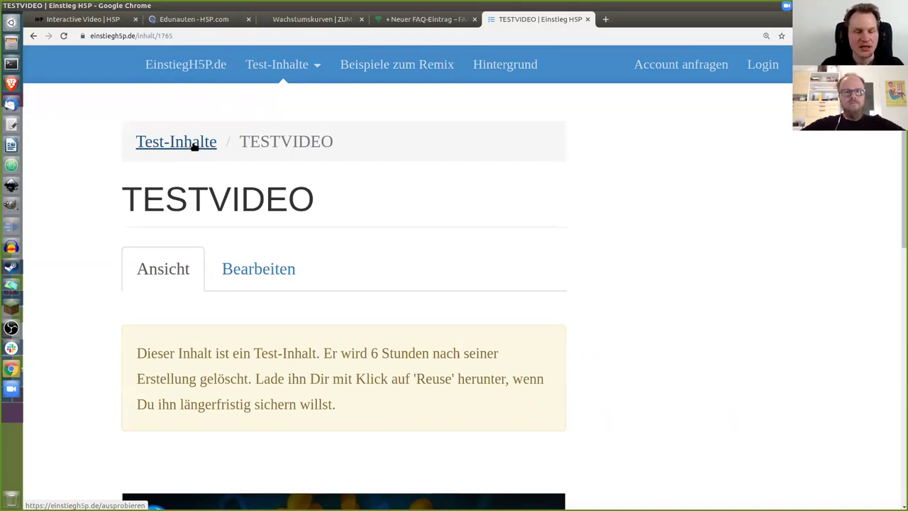
# - Go from the EinstiegH5P home page to 'Test-Inhalt erstellen' and reach the content type hub
pyautogui.click(207, 69)
pyautogui.scroll(-2, 81, 158)
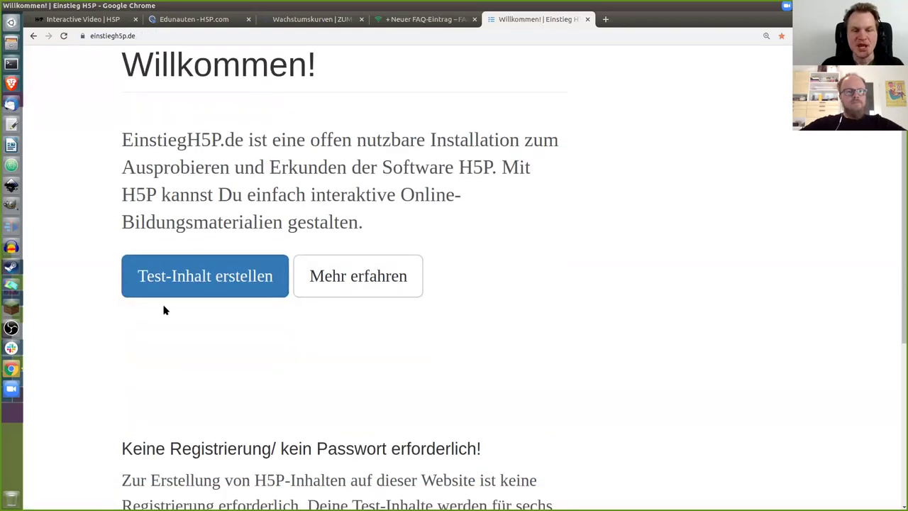
pyautogui.click(197, 279)
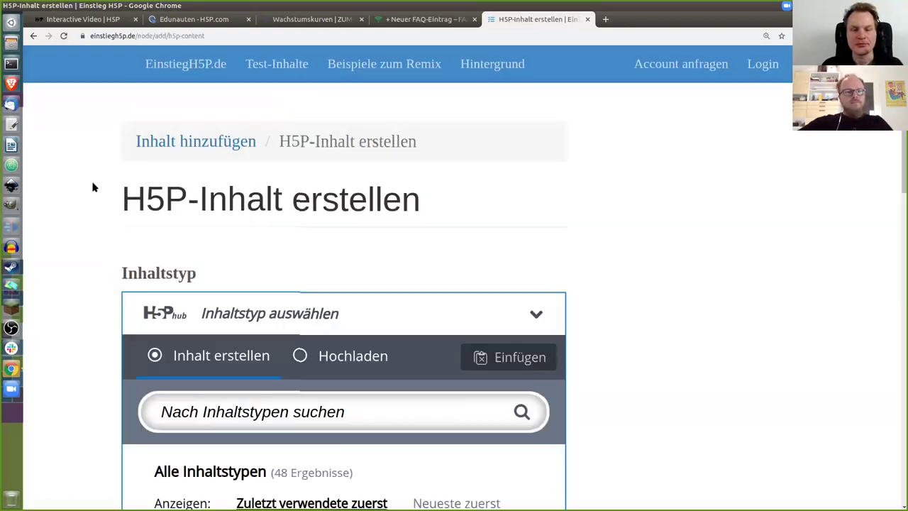
pyautogui.scroll(-3, 81, 182)
pyautogui.scroll(-1, 80, 182)
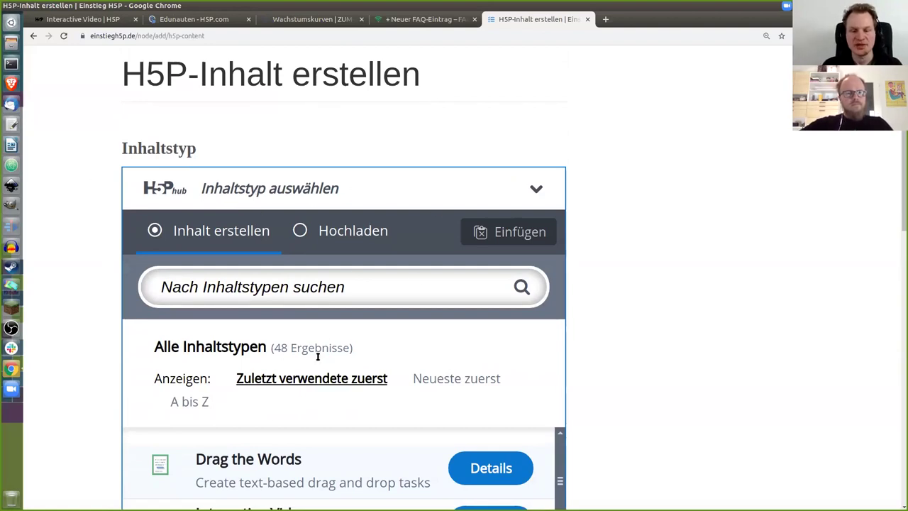
pyautogui.scroll(-3, 250, 401)
# - Pick Drag the Words as the content type, then expand the content-type list again
pyautogui.click(314, 393)
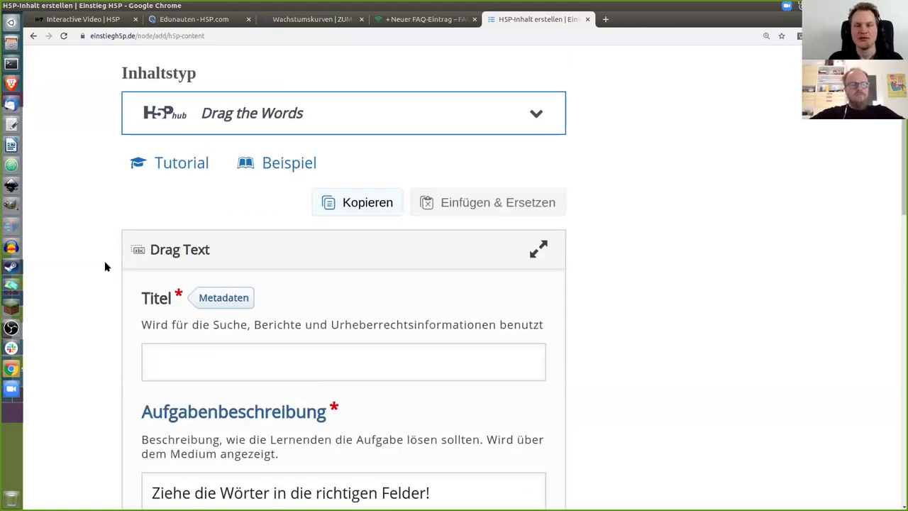
pyautogui.scroll(-1, 106, 287)
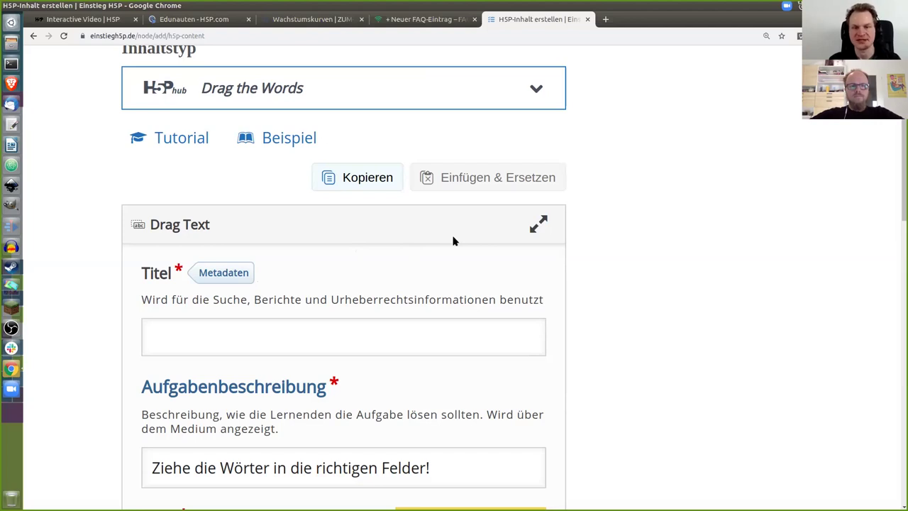
pyautogui.scroll(2, 284, 231)
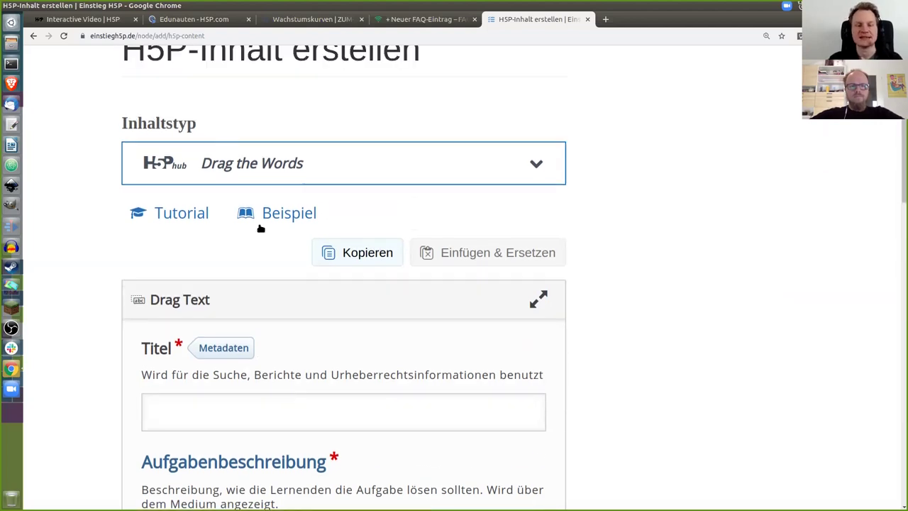
pyautogui.click(311, 166)
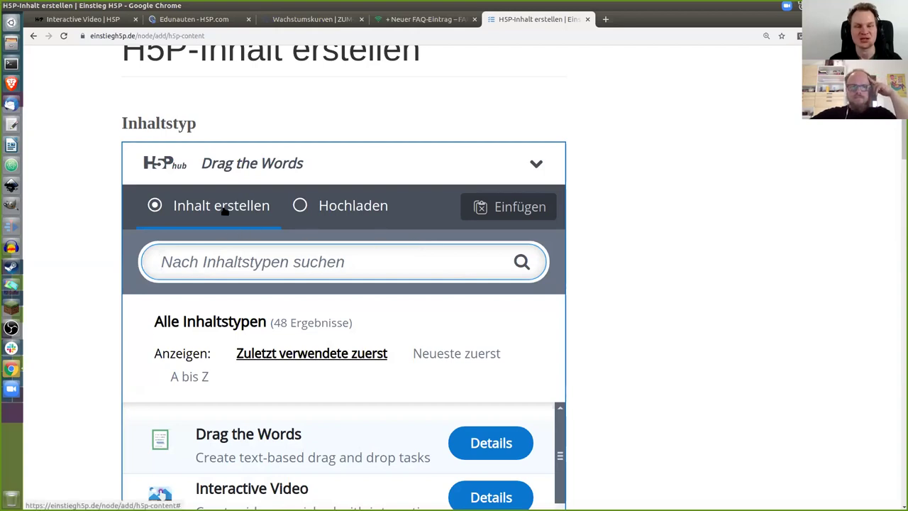
pyautogui.click(428, 210)
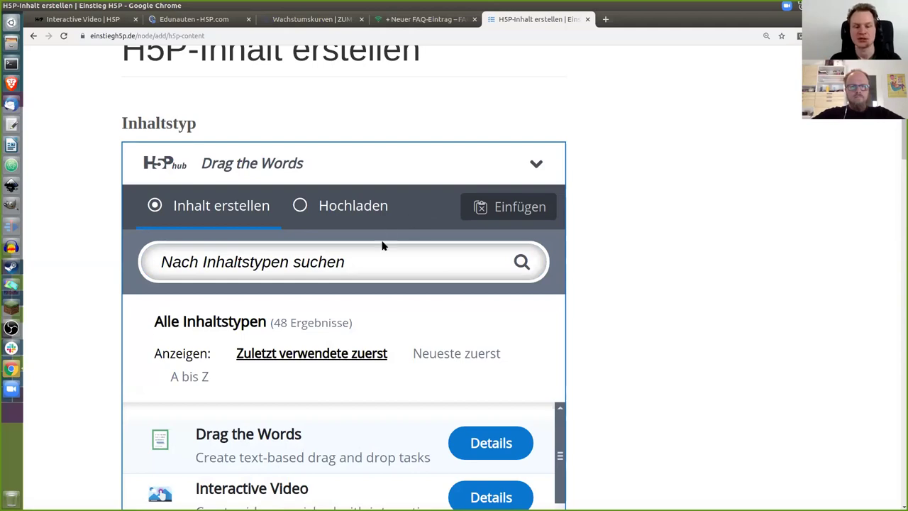
pyautogui.scroll(-3, 234, 334)
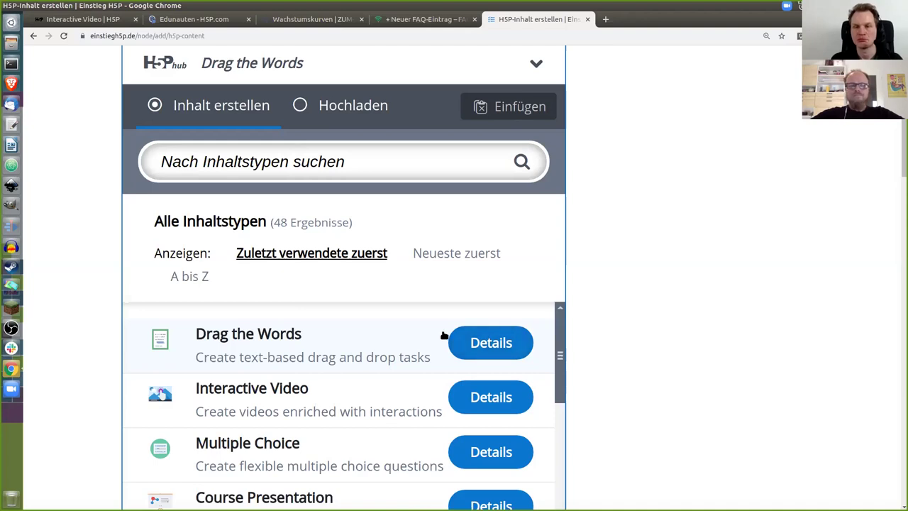
pyautogui.scroll(2, 443, 336)
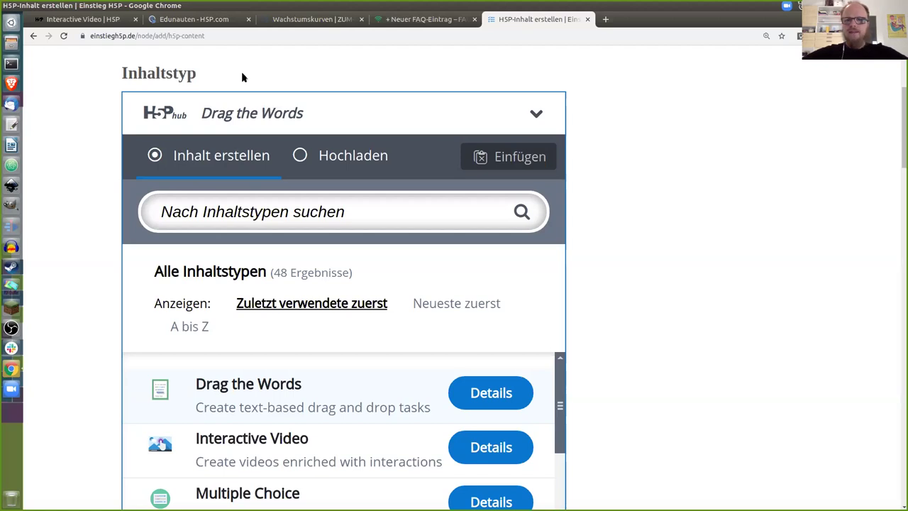
# - From the Interactive Video page, go to H5P.org's Examples & downloads gallery of content types
pyautogui.click(94, 20)
pyautogui.scroll(5, 326, 103)
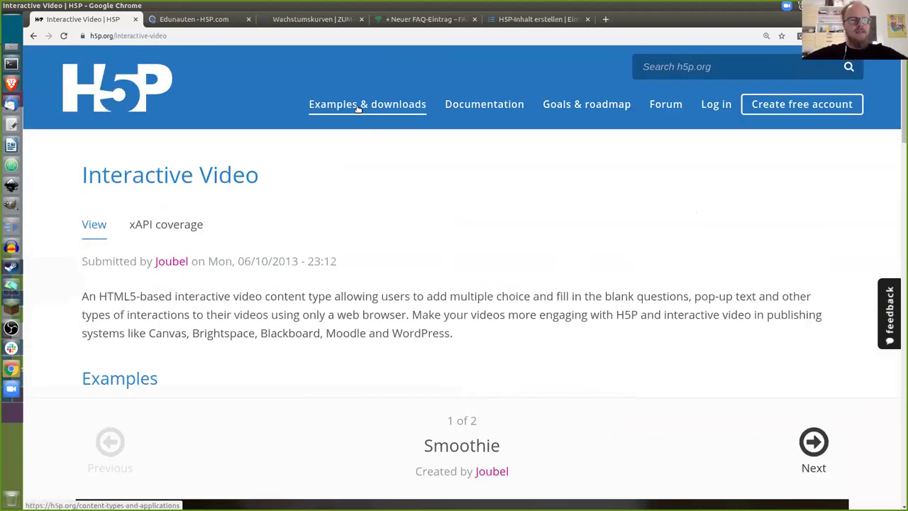
pyautogui.click(386, 107)
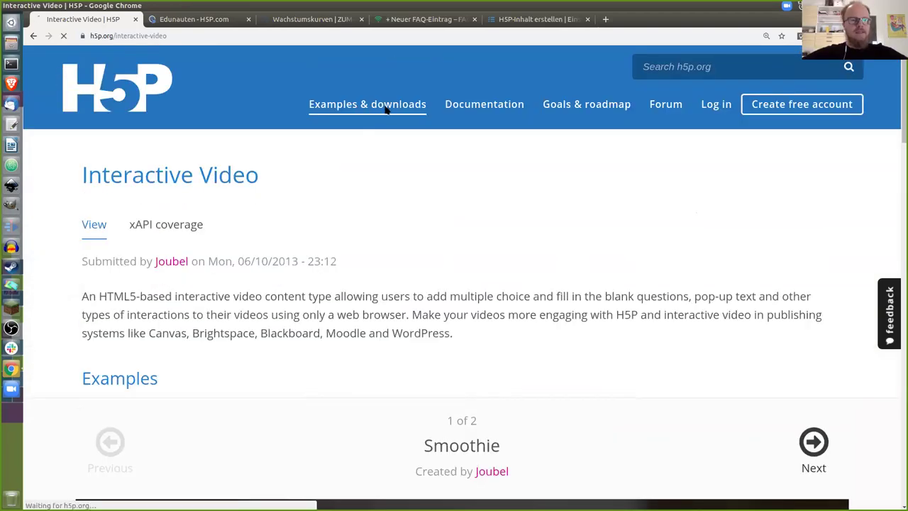
pyautogui.scroll(-6, 386, 125)
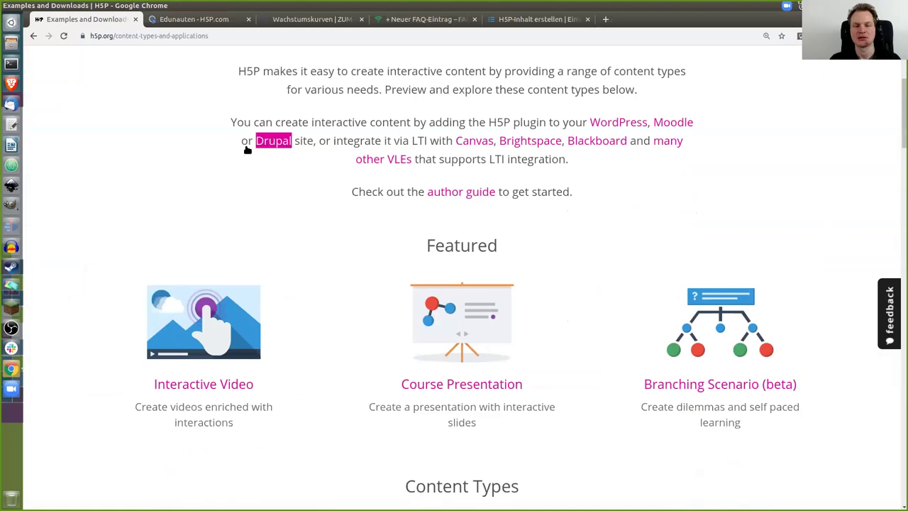
pyautogui.scroll(-3, 84, 124)
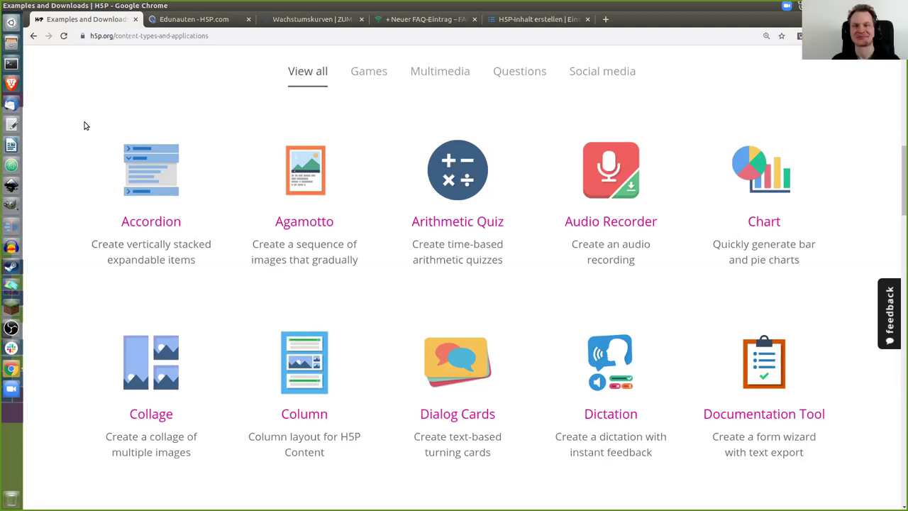
# - Return to the Edunauten content library on H5P.com and scroll through its items
pyautogui.click(200, 20)
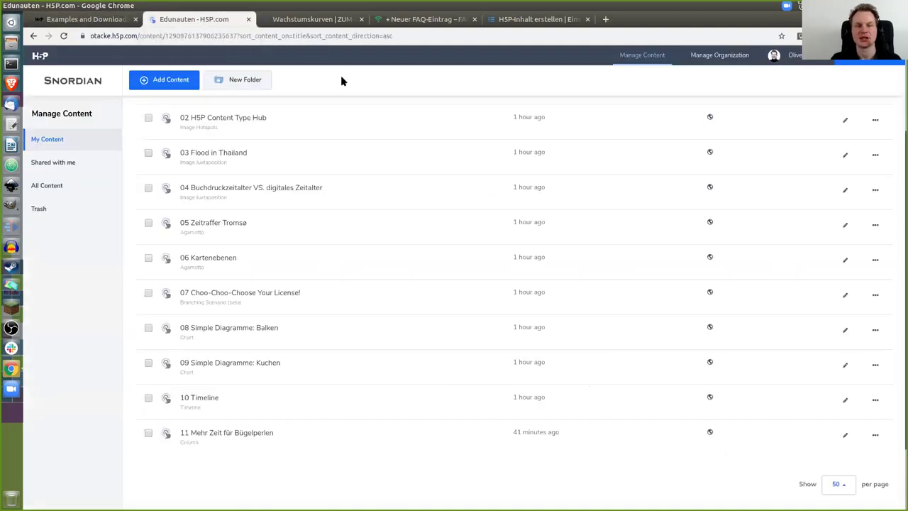
pyautogui.scroll(1, 341, 80)
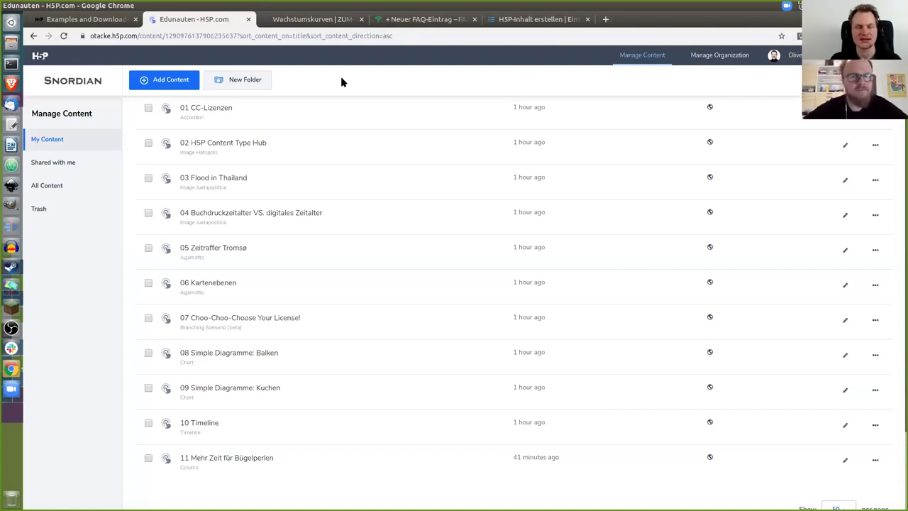
pyautogui.scroll(1, 252, 129)
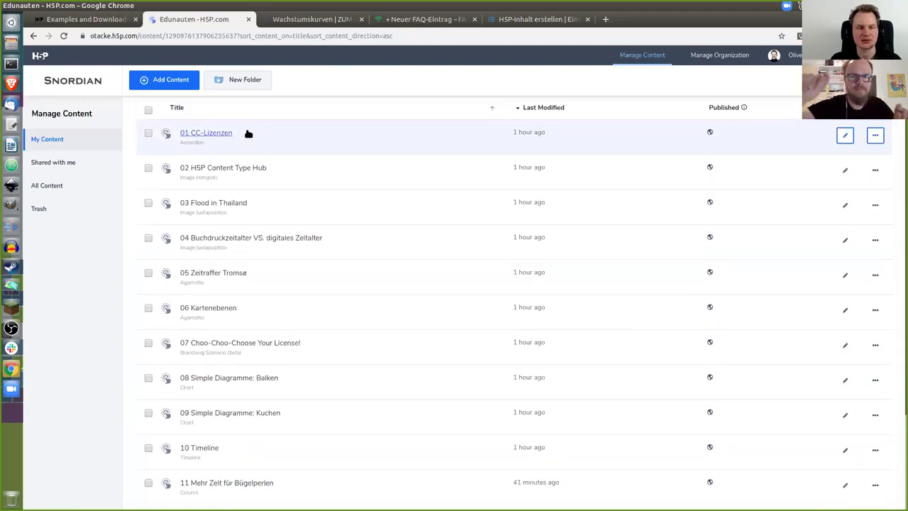
pyautogui.scroll(-2, 259, 132)
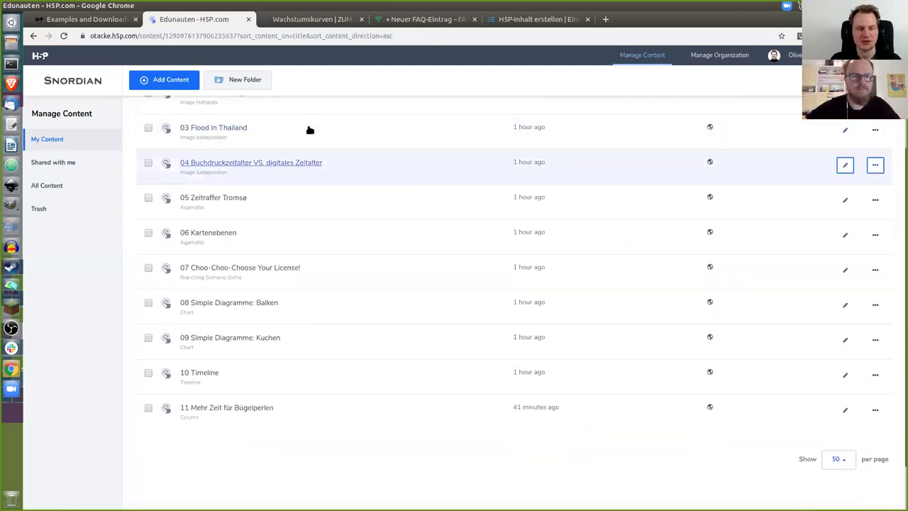
# - Open '11 Mehr Zeit für Bügelperlen', scroll through the column, then go back to the list
pyautogui.click(260, 407)
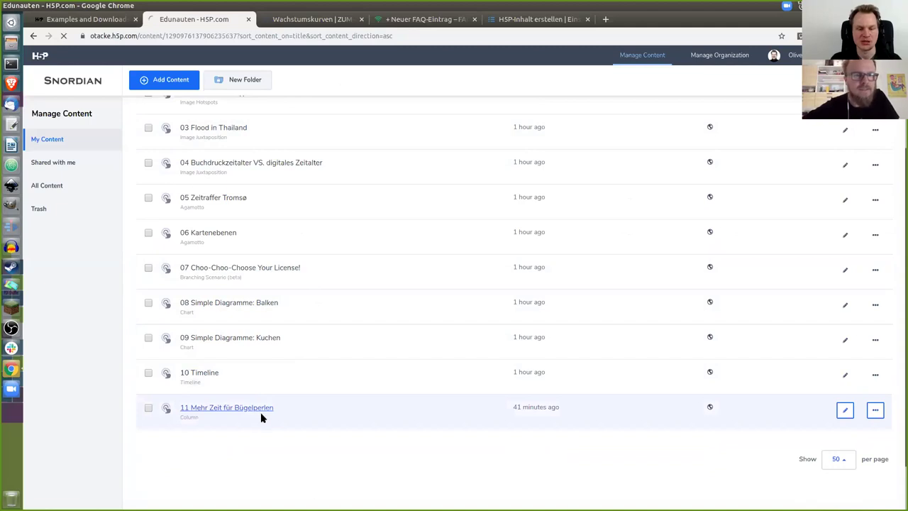
pyautogui.scroll(-2, 142, 227)
pyautogui.scroll(2, 141, 225)
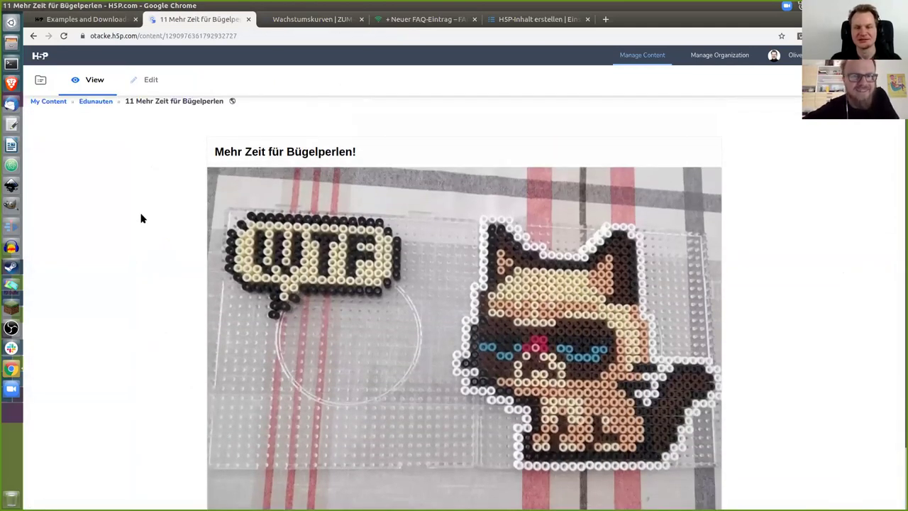
pyautogui.scroll(-1, 142, 219)
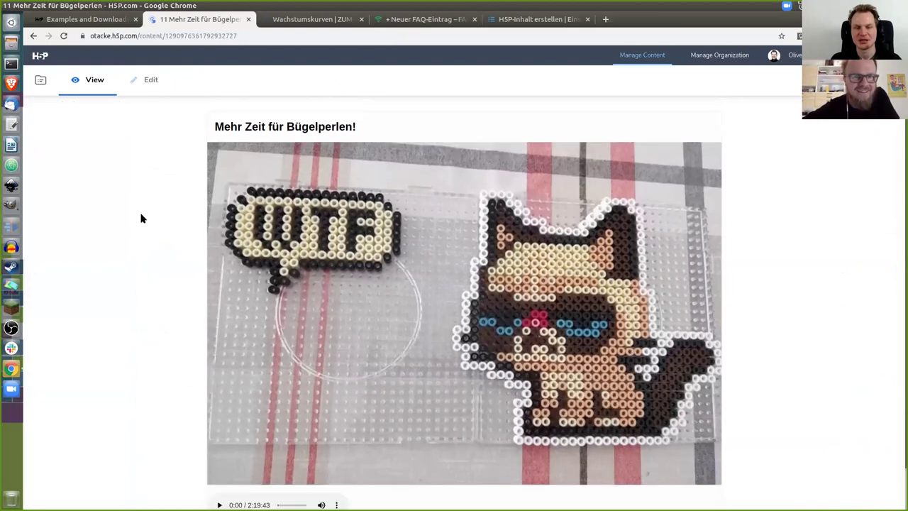
pyautogui.scroll(-1, 141, 219)
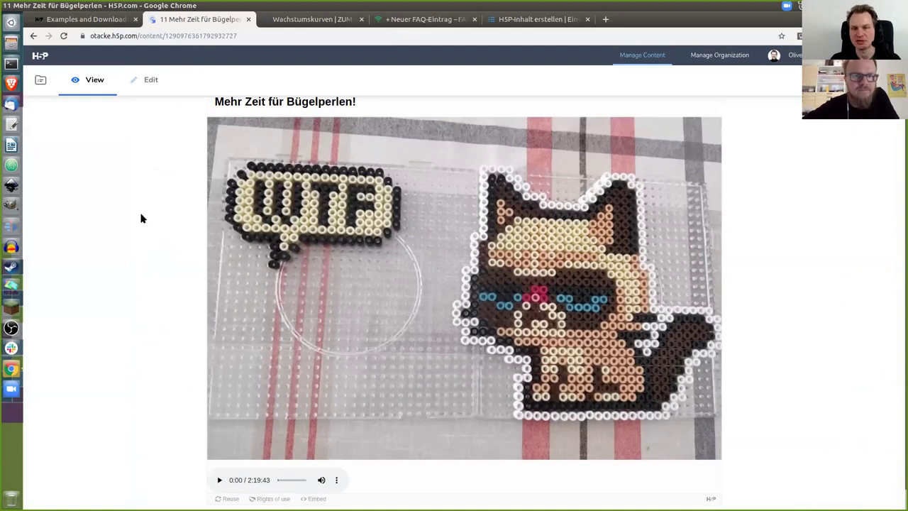
pyautogui.scroll(2, 142, 218)
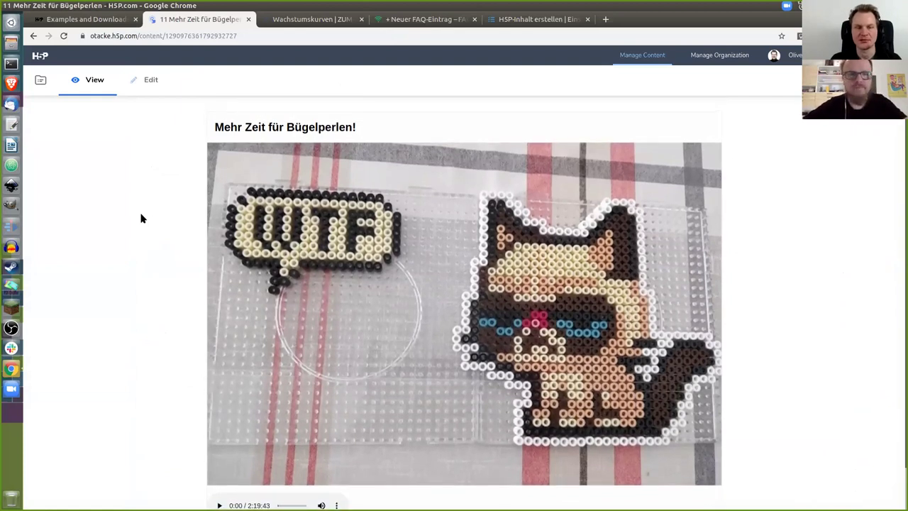
pyautogui.click(33, 37)
pyautogui.scroll(3, 416, 149)
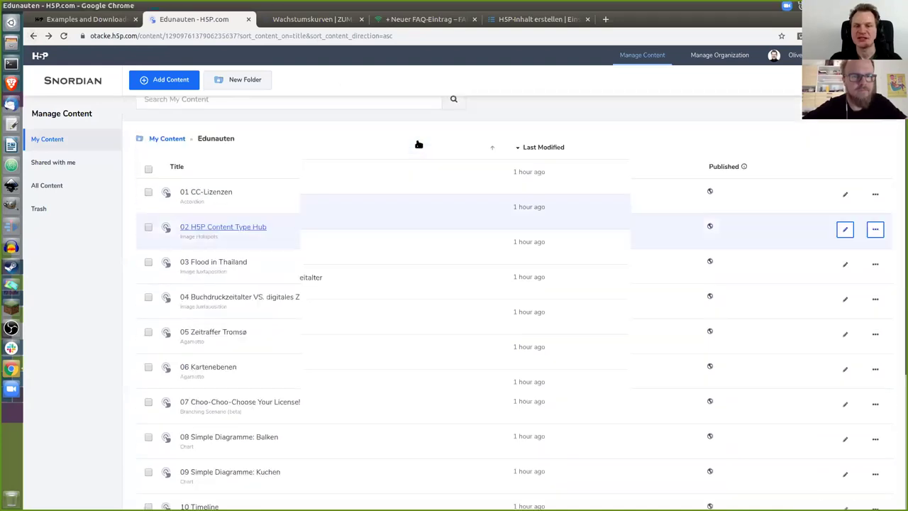
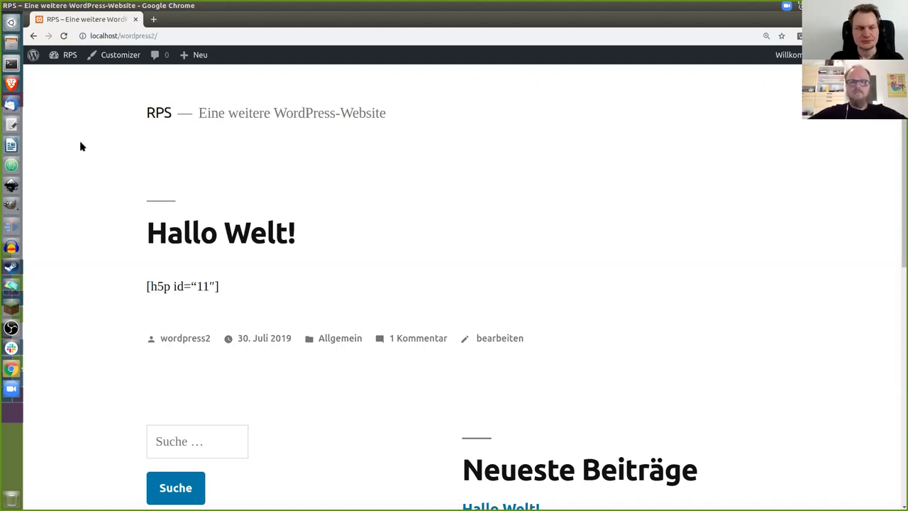
# - Go from the public site to the Dashboard and open Plugins > Installieren
pyautogui.click(71, 59)
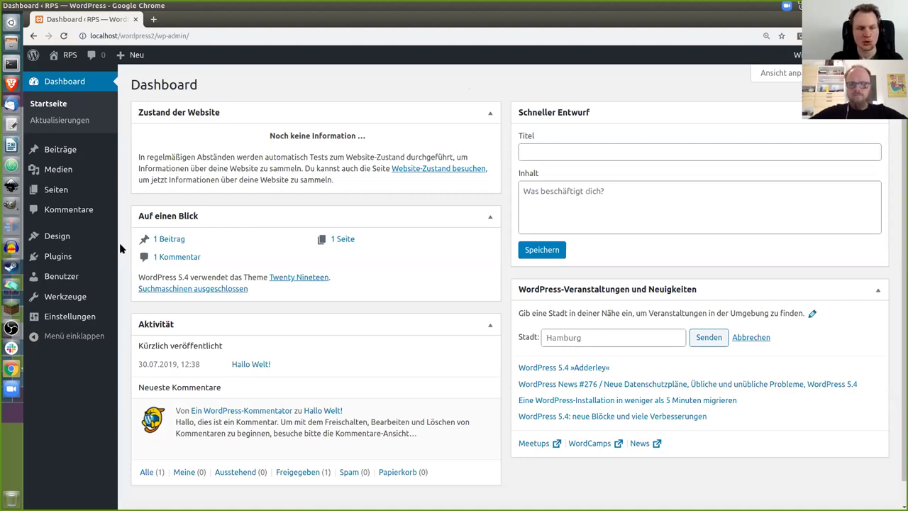
pyautogui.moveTo(63, 260)
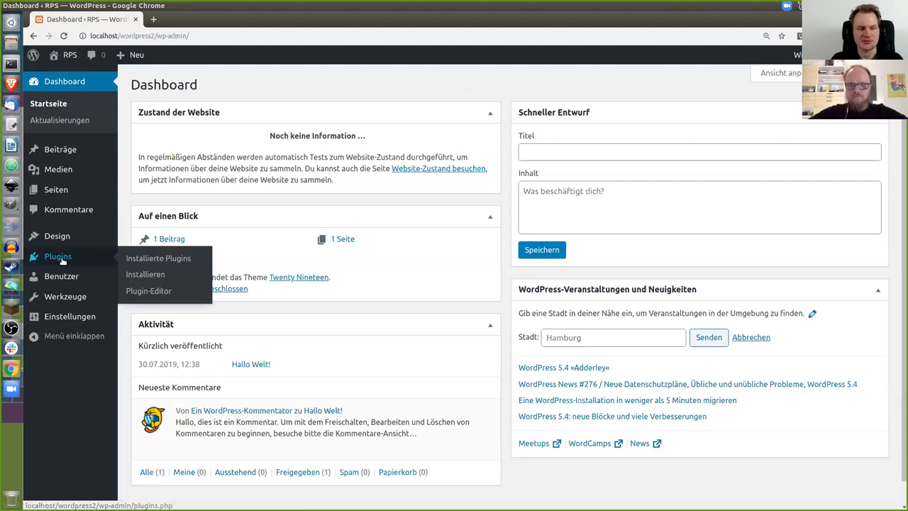
pyautogui.click(144, 278)
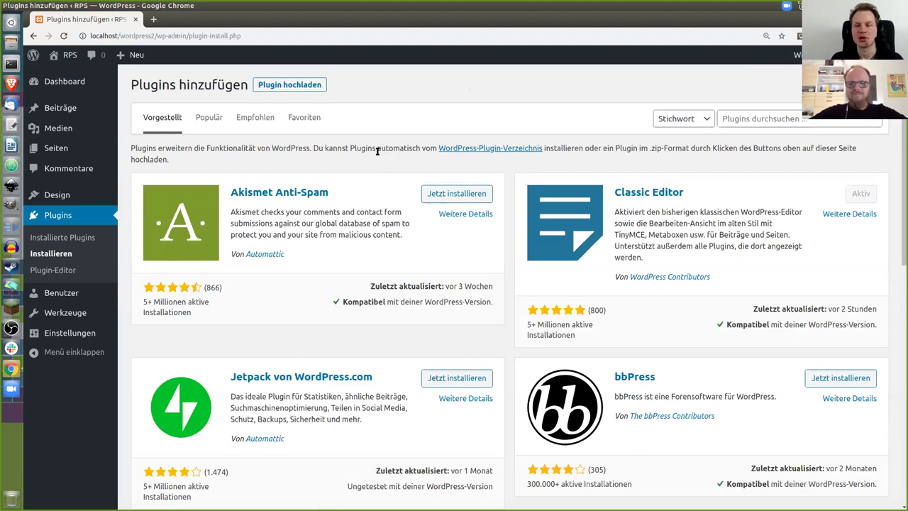
# - Search plugins for 'H5P', then install and activate Interactive Content – H5P
pyautogui.click(746, 117)
pyautogui.write('HP5')
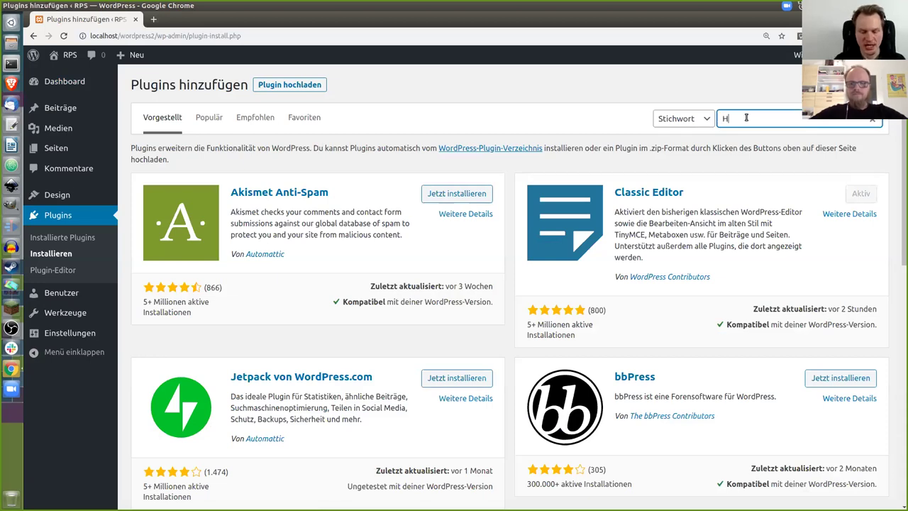
pyautogui.press('BackSpace')
pyautogui.press('BackSpace')
pyautogui.write('5P')
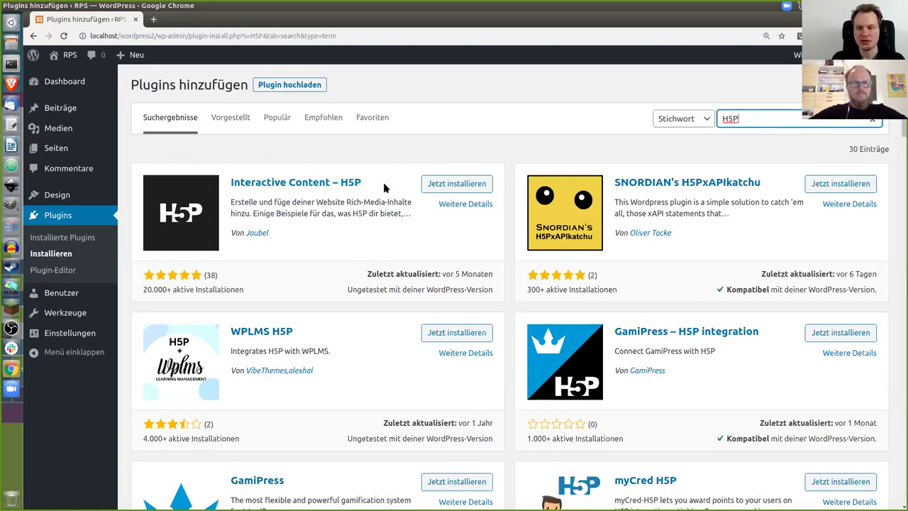
pyautogui.click(437, 184)
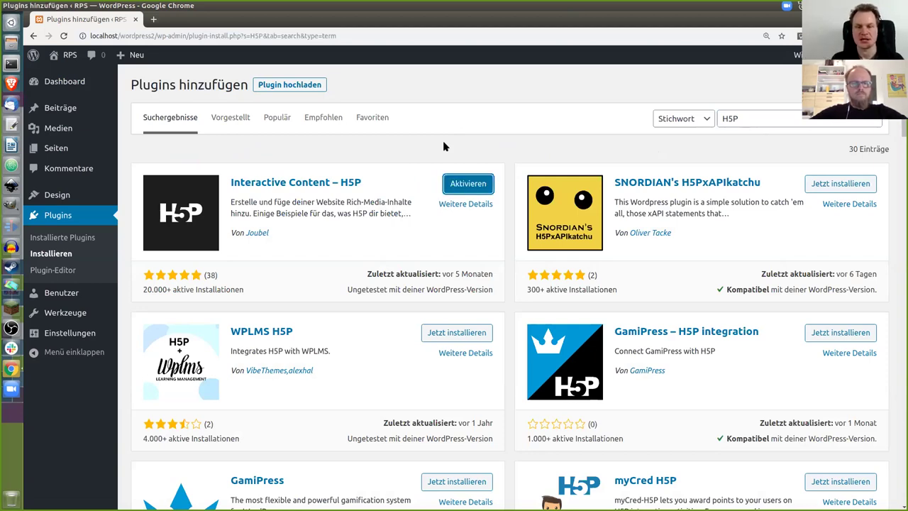
pyautogui.click(469, 186)
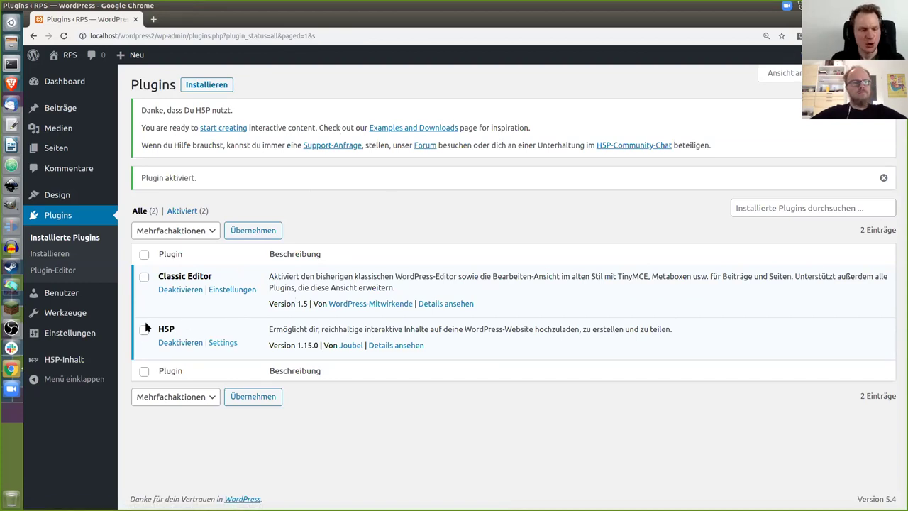
# - Open H5P-Inhalt > Erstellen from the admin sidebar
pyautogui.moveTo(89, 363)
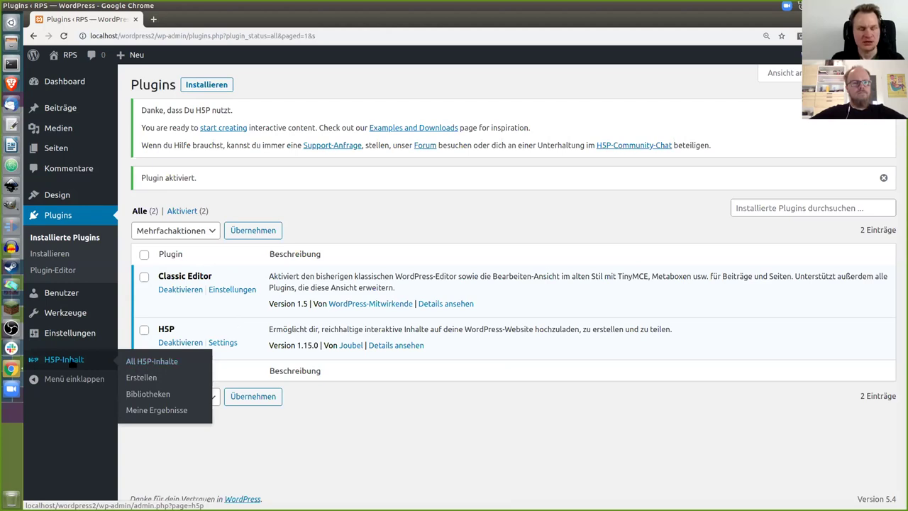
pyautogui.click(145, 378)
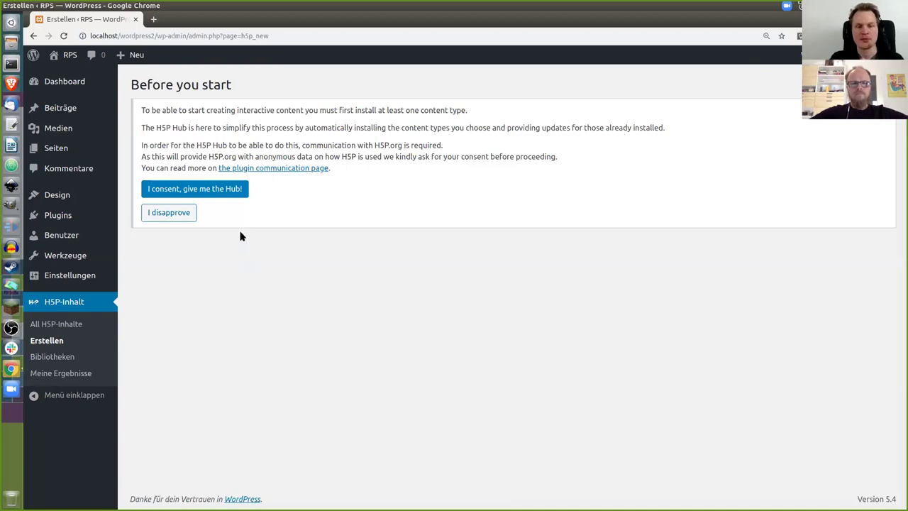
# - Consent to the H5P Hub and install the Multiple Choice content type
pyautogui.click(232, 193)
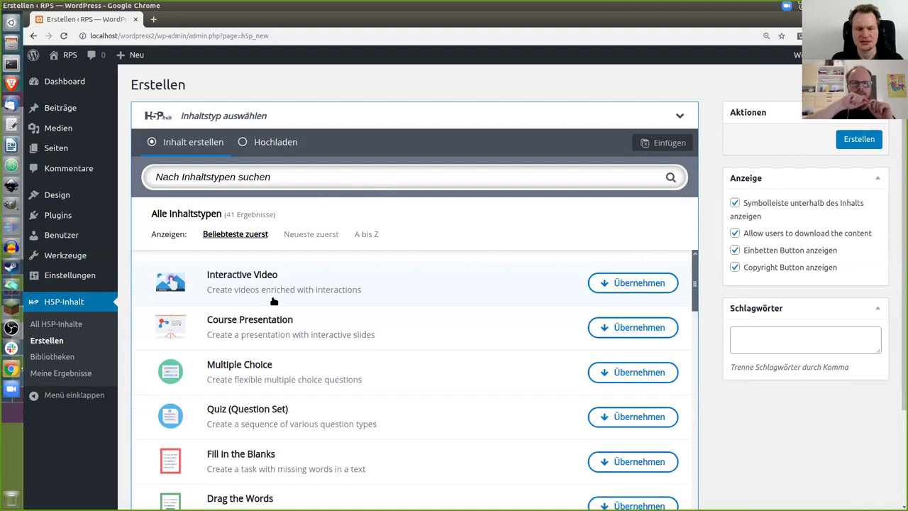
pyautogui.click(606, 282)
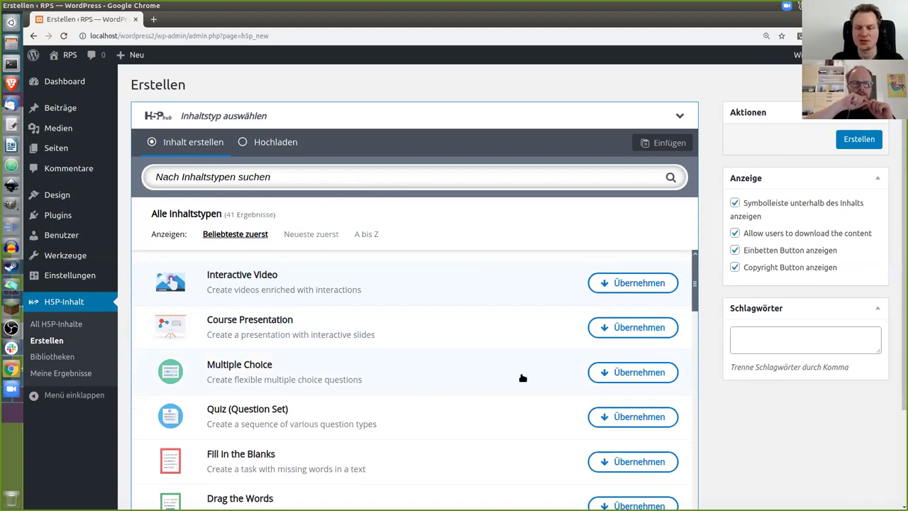
pyautogui.click(609, 375)
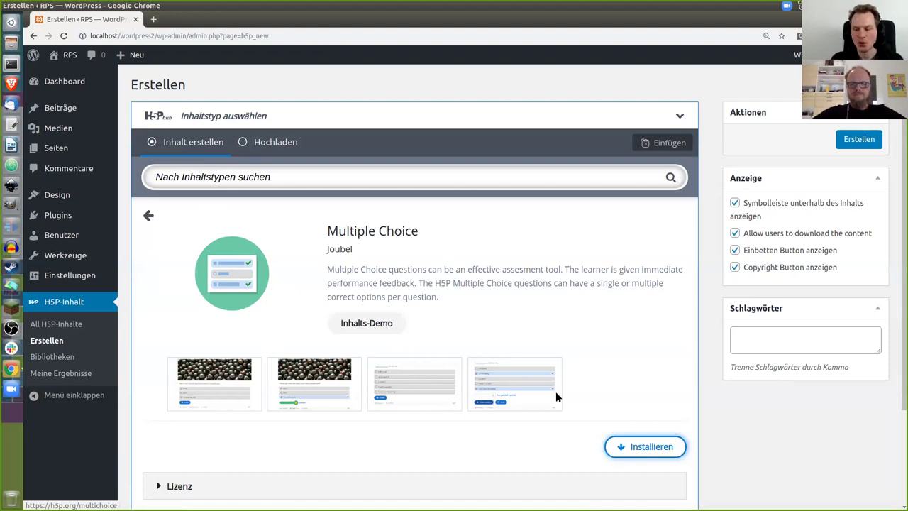
pyautogui.click(635, 448)
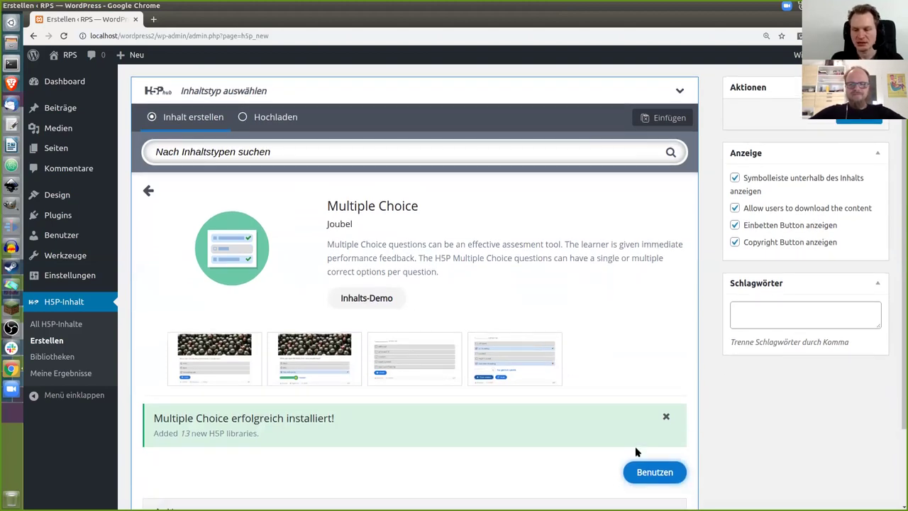
# - Start a new Multiple Choice item and title it 'TEST'
pyautogui.click(644, 477)
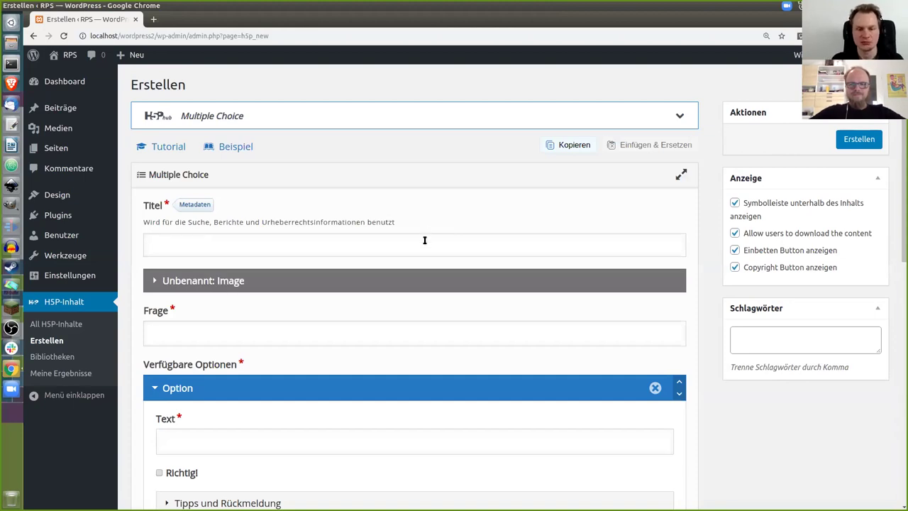
pyautogui.click(427, 251)
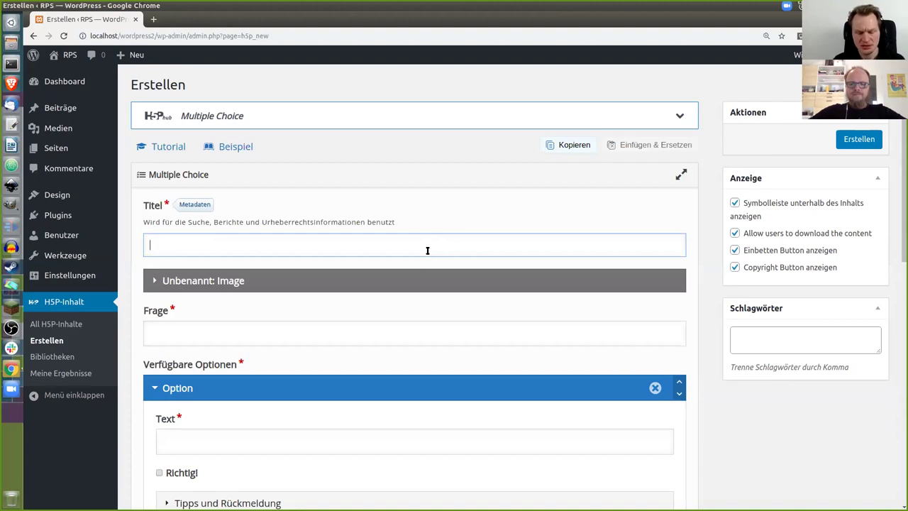
pyautogui.write('TEST')
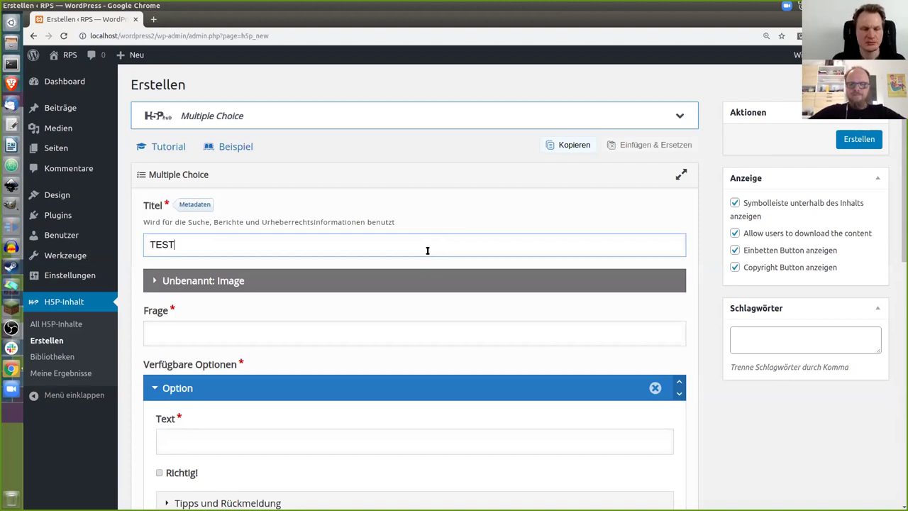
# - Enter the question 'Frage' with answer options 'A' and 'B'
pyautogui.click(417, 332)
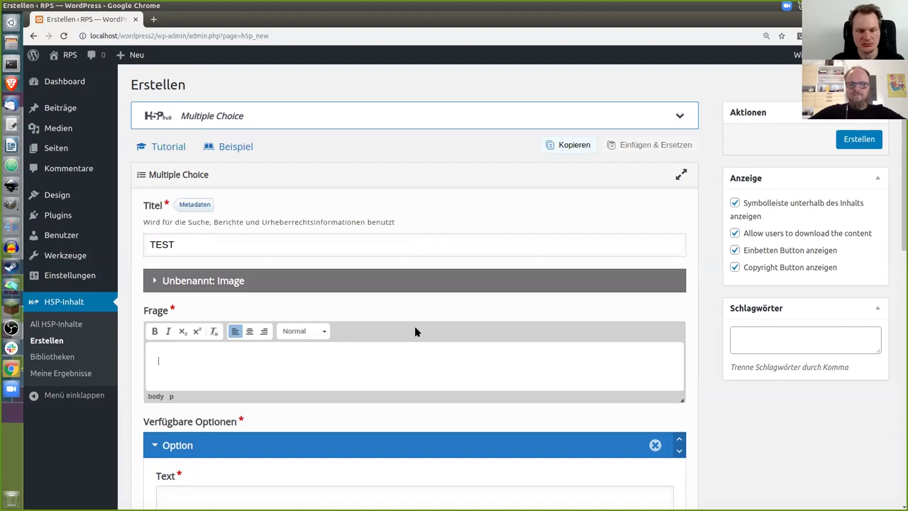
pyautogui.write('Frage')
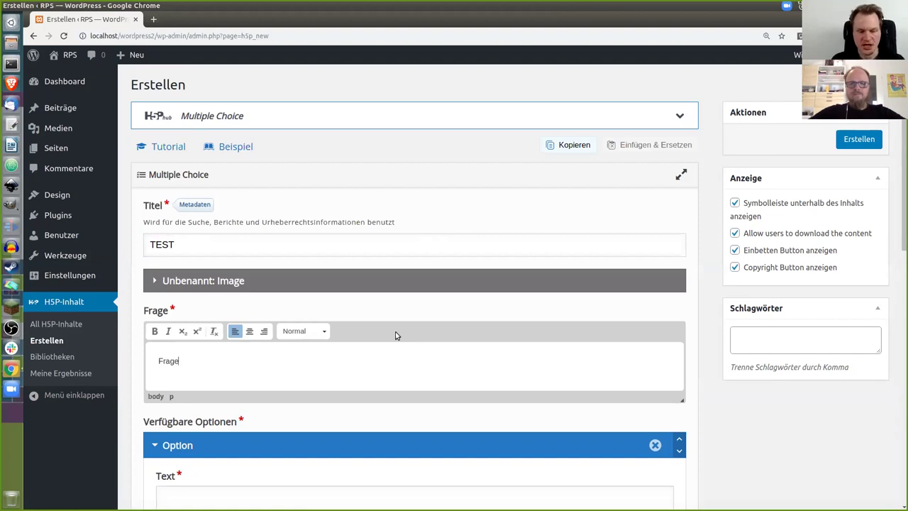
pyautogui.scroll(-3, 371, 350)
pyautogui.click(386, 376)
pyautogui.write('A')
pyautogui.scroll(-4, 385, 364)
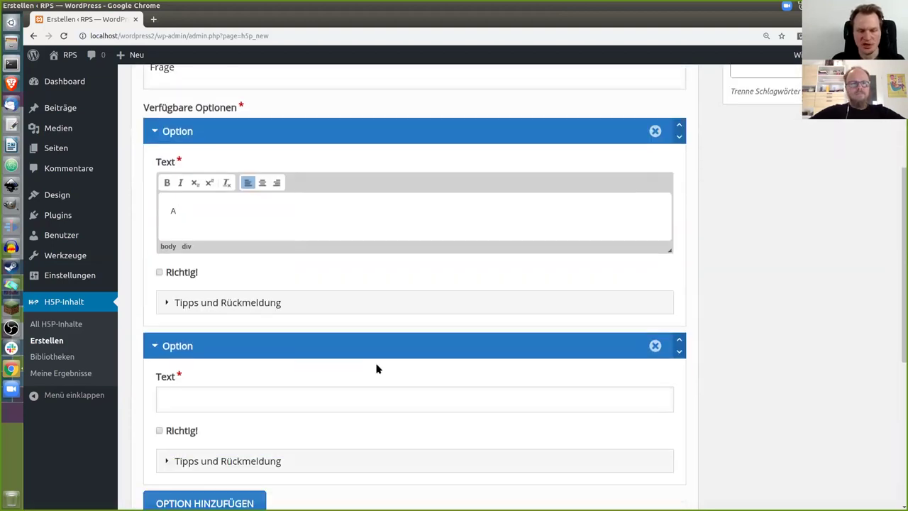
pyautogui.click(385, 401)
pyautogui.write('B')
pyautogui.scroll(-5, 352, 324)
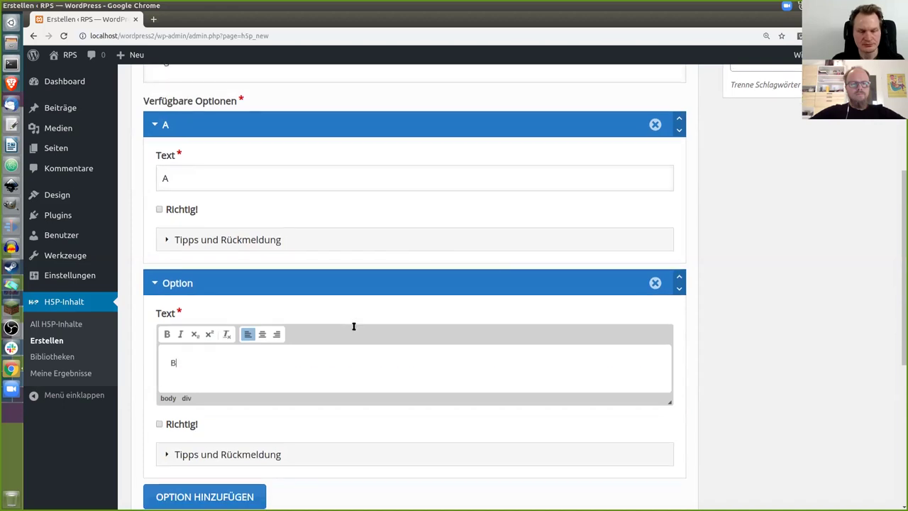
pyautogui.scroll(-2, 350, 332)
pyautogui.scroll(5, 525, 305)
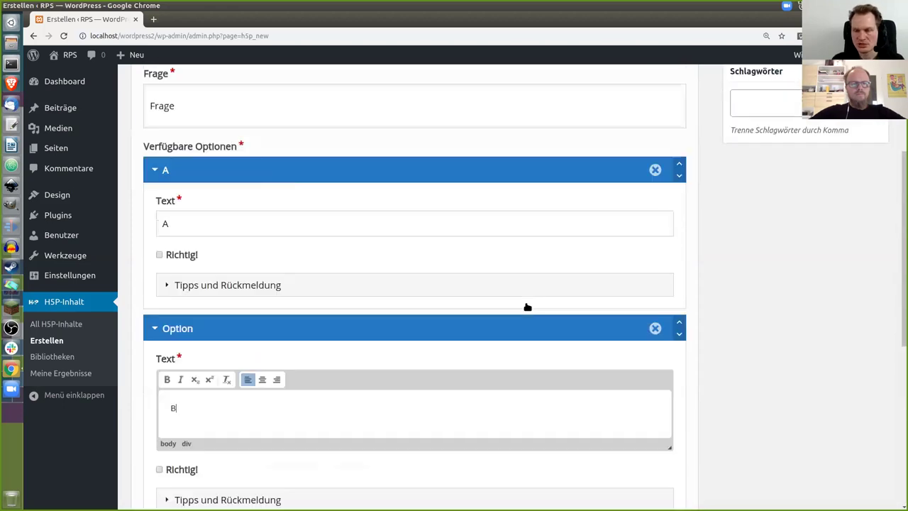
pyautogui.scroll(-7, 449, 328)
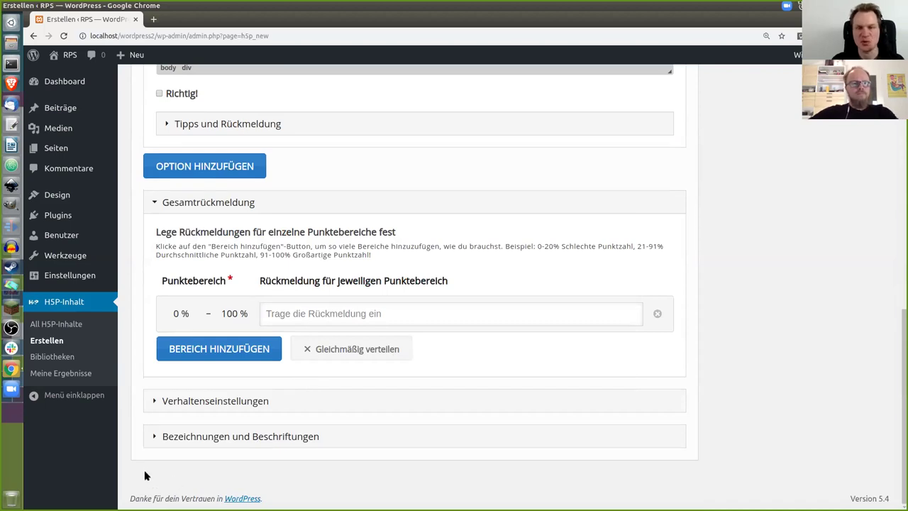
pyautogui.scroll(12, 691, 262)
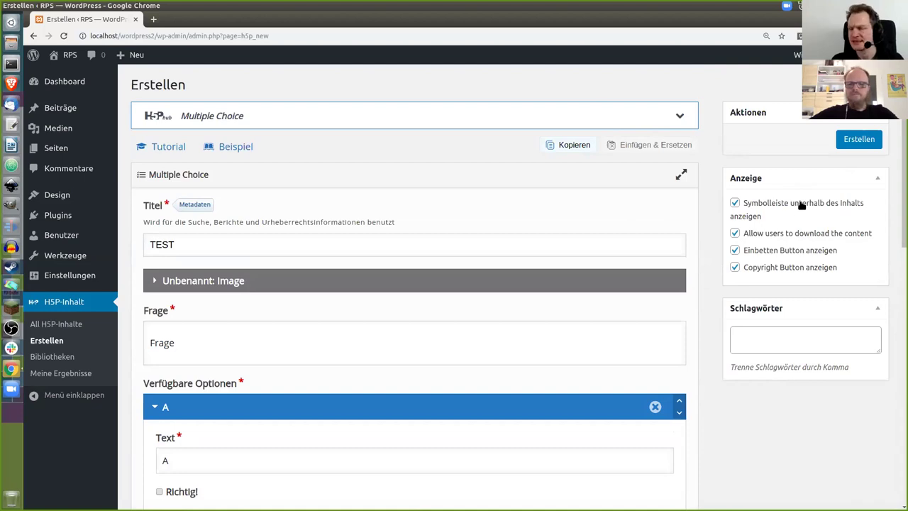
pyautogui.click(854, 141)
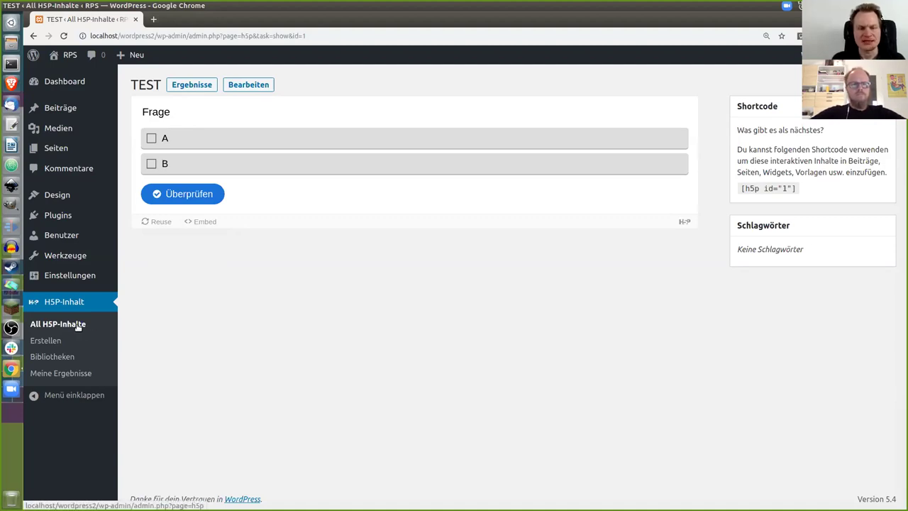
pyautogui.click(78, 326)
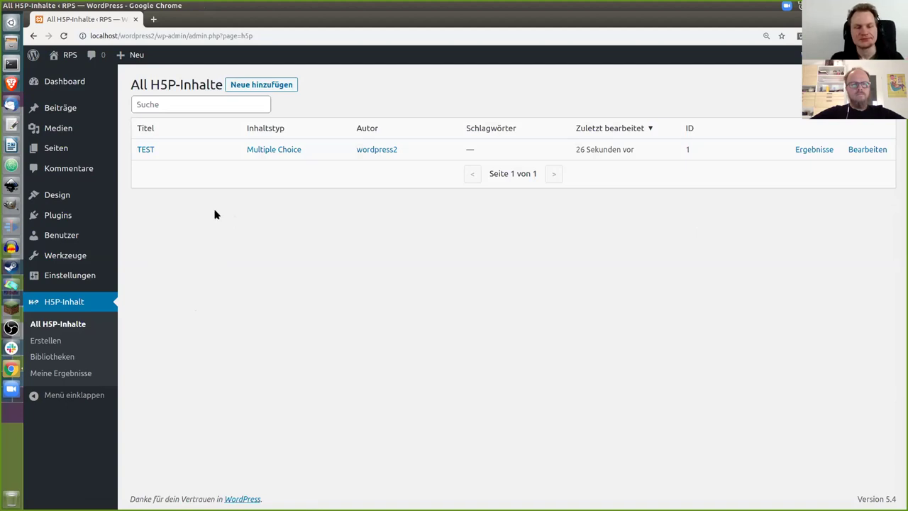
pyautogui.click(146, 151)
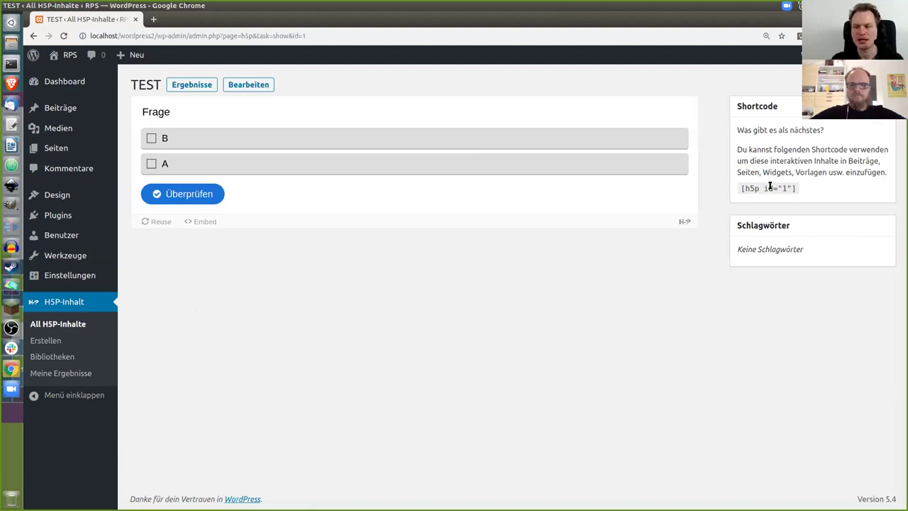
pyautogui.moveTo(743, 189); pyautogui.dragTo(804, 194)
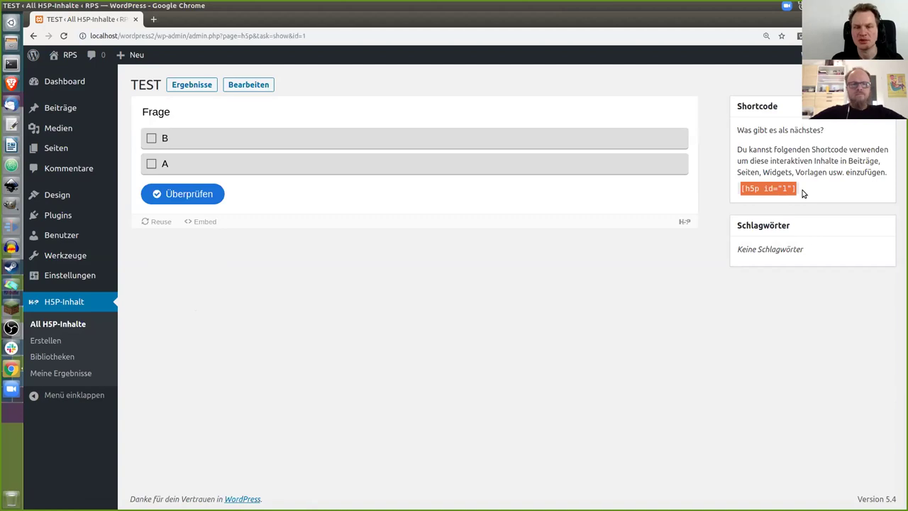
pyautogui.click(804, 193)
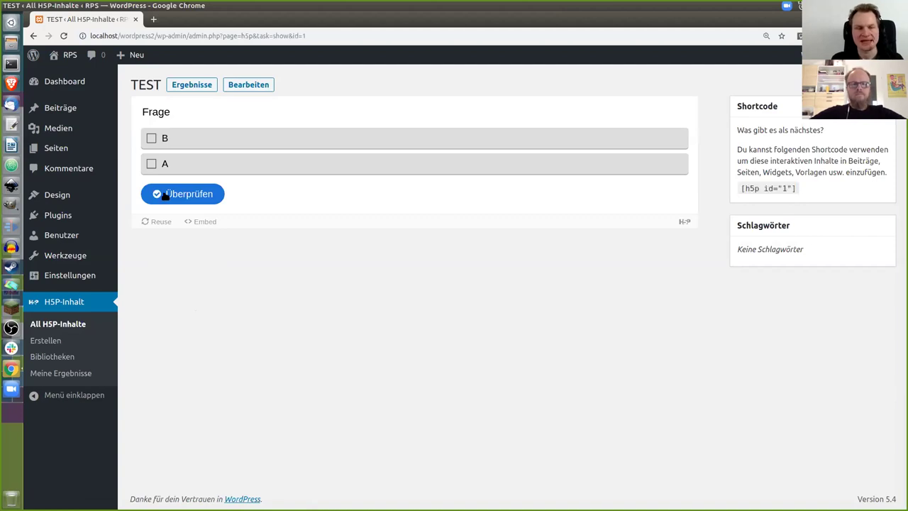
pyautogui.moveTo(102, 128)
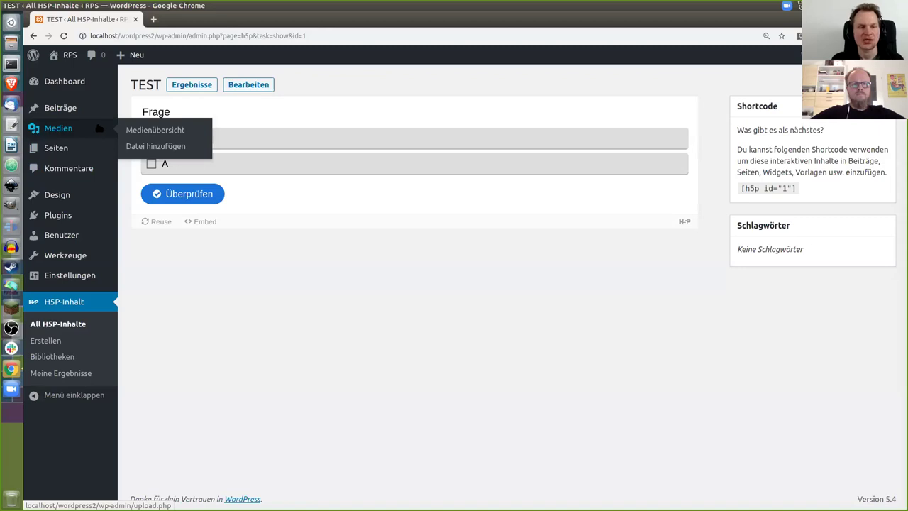
pyautogui.moveTo(62, 147)
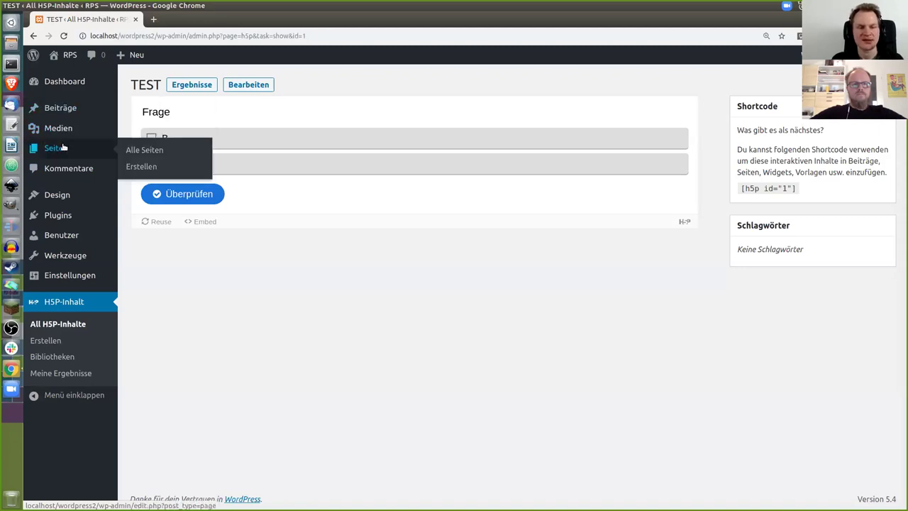
# - Create and publish page 'H5PTEST' with the TEST H5P content inserted
pyautogui.click(142, 168)
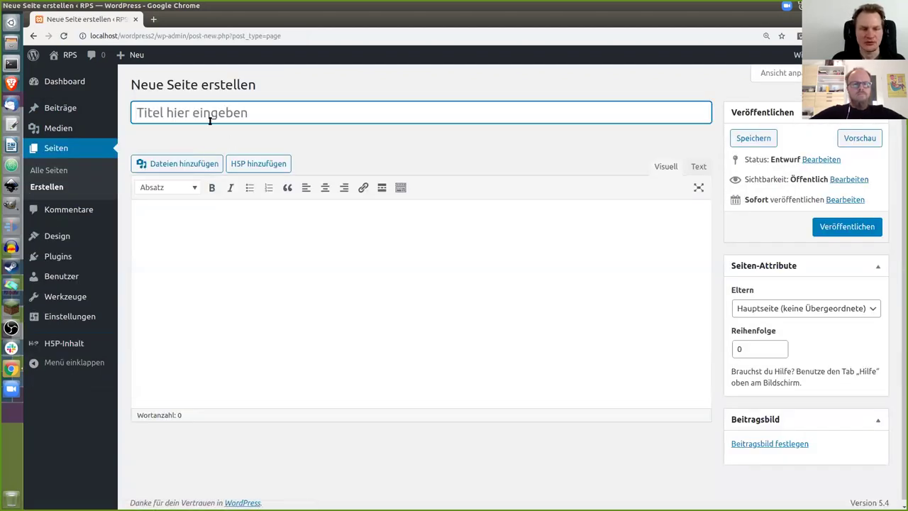
pyautogui.write('H%PTEST')
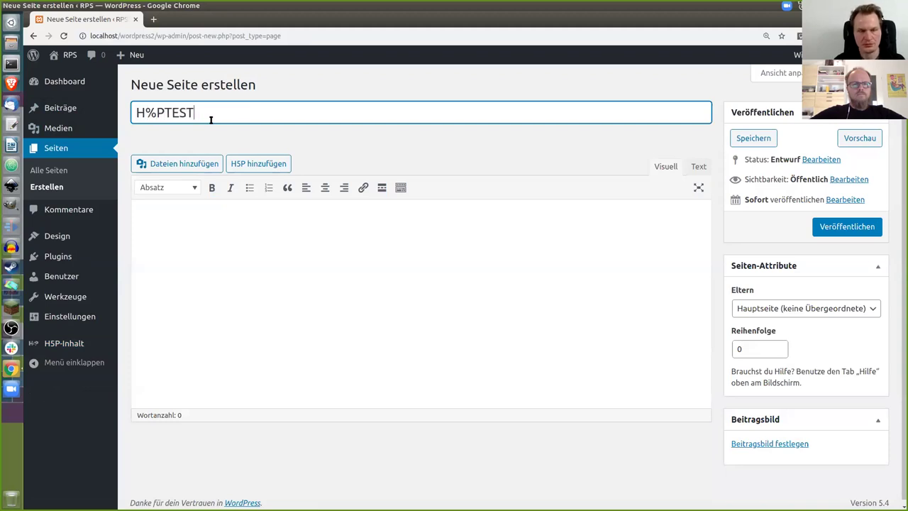
pyautogui.click(157, 113)
pyautogui.press('BackSpace')
pyautogui.write('5')
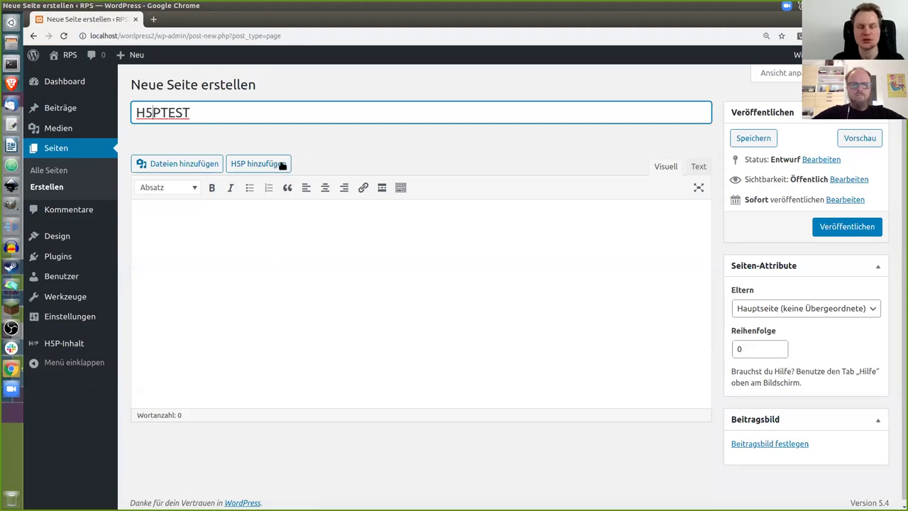
pyautogui.click(269, 165)
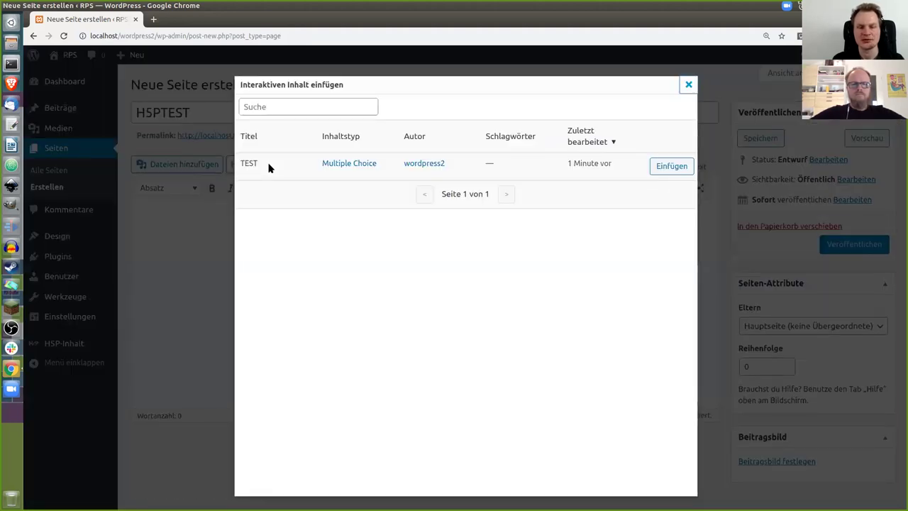
pyautogui.click(669, 166)
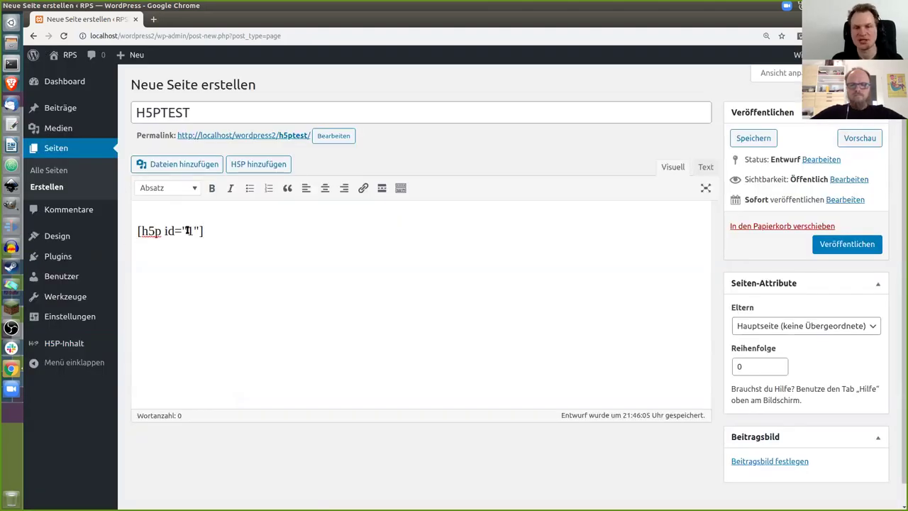
pyautogui.click(859, 246)
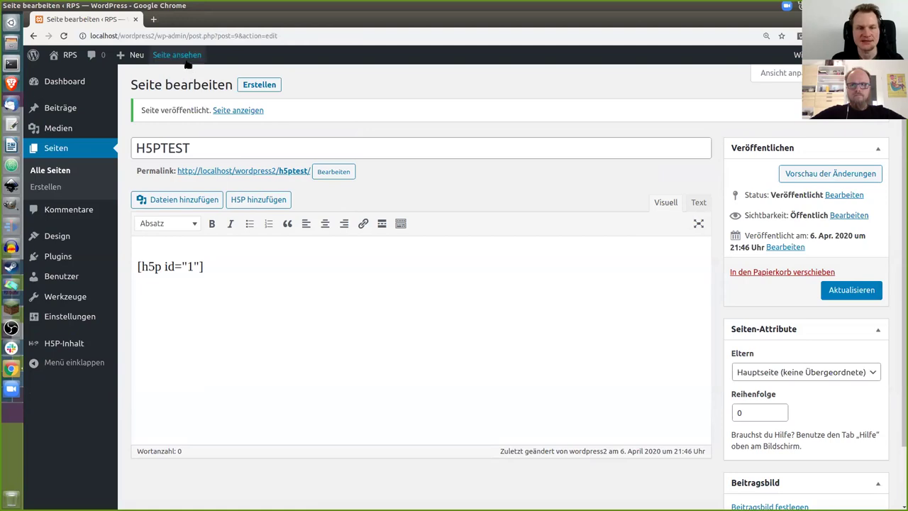
# - View the published H5PTEST page on the site, then return to the Dashboard
pyautogui.click(177, 55)
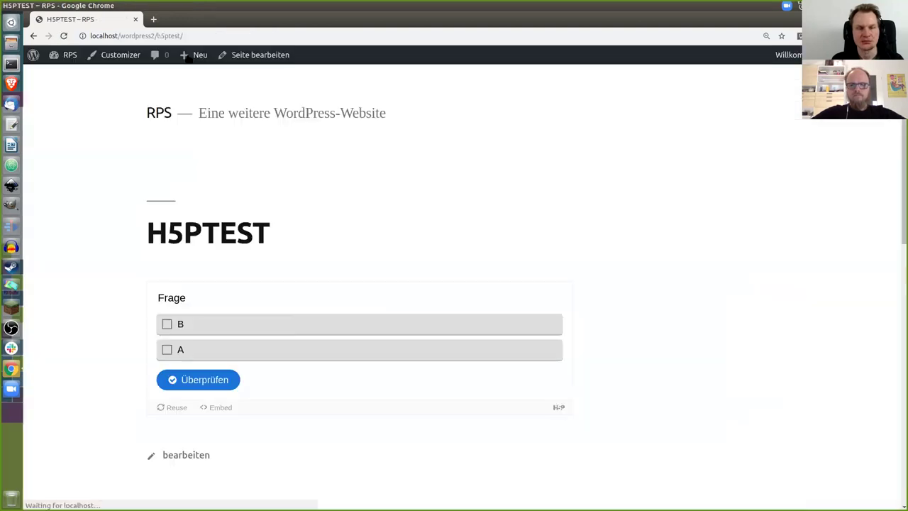
pyautogui.scroll(-1, 104, 202)
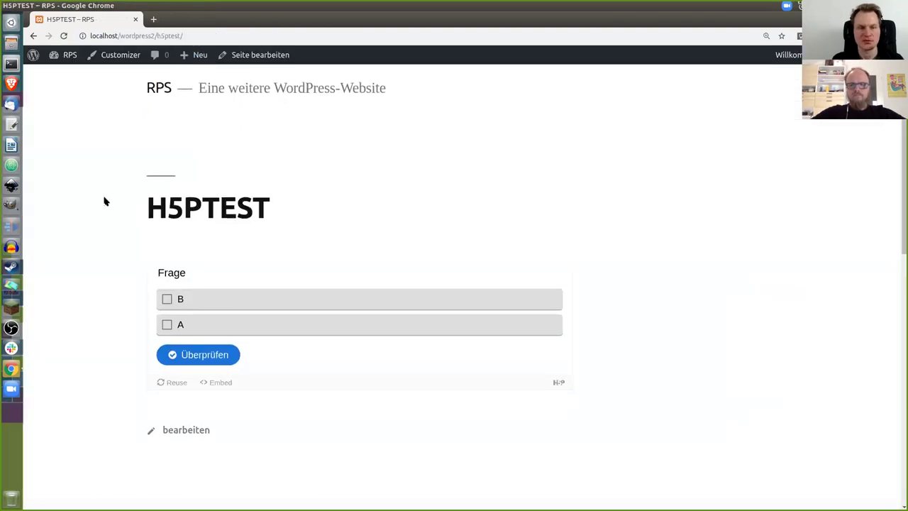
pyautogui.scroll(-1, 105, 201)
pyautogui.scroll(1, 104, 201)
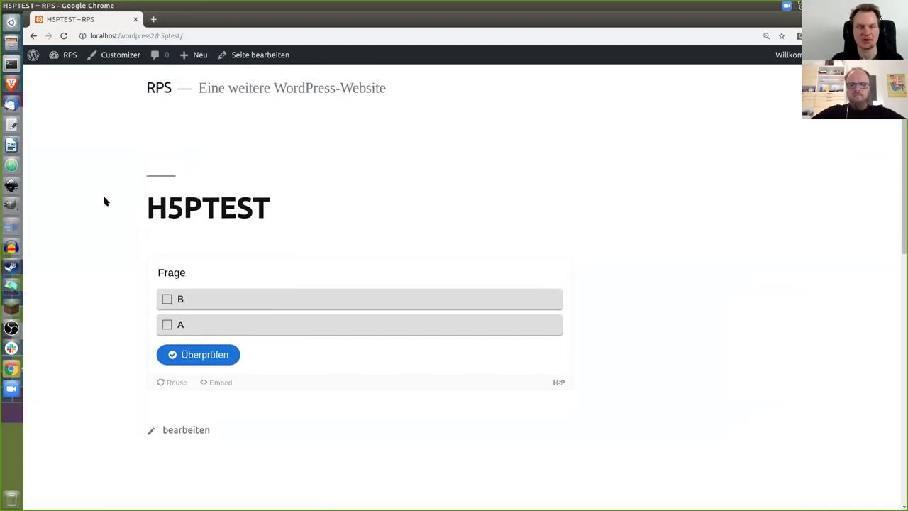
pyautogui.click(71, 58)
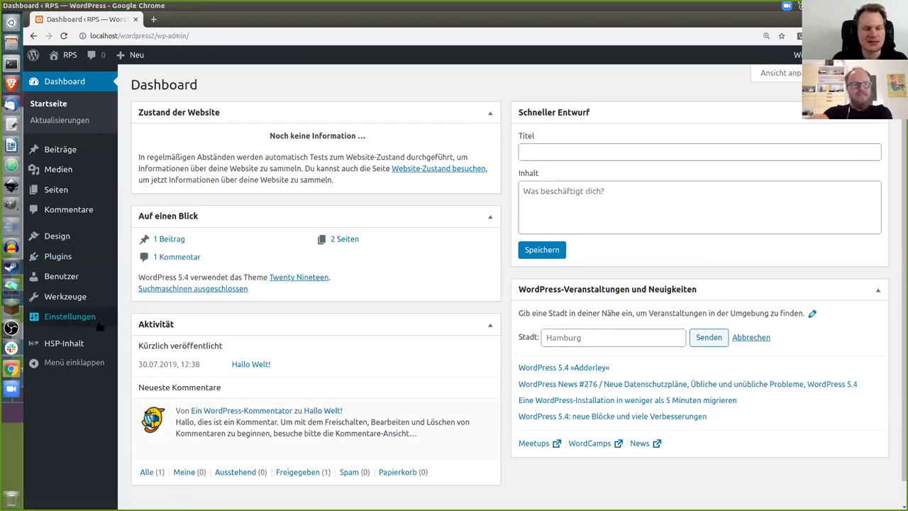
pyautogui.moveTo(88, 323)
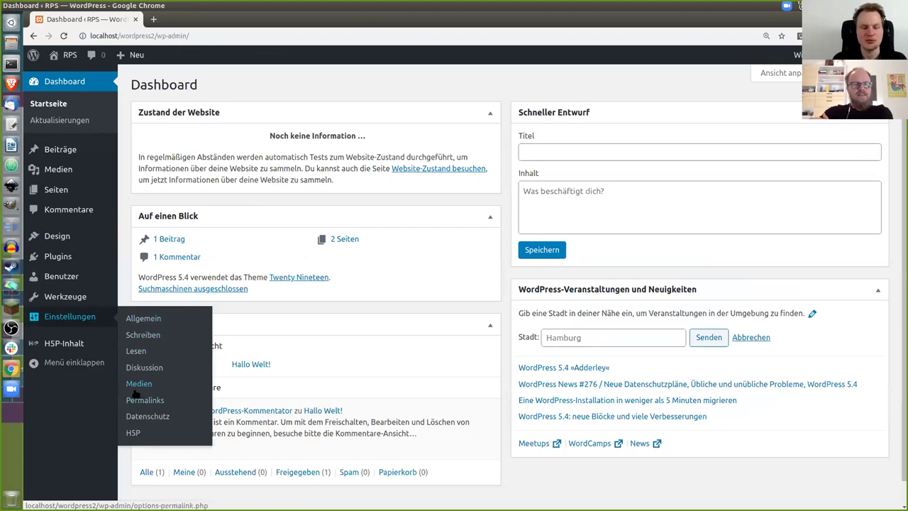
# - In Einstellungen > H5P, zoom in and uncheck 'Symbolleiste unterhalb des Inhalts'
pyautogui.click(133, 434)
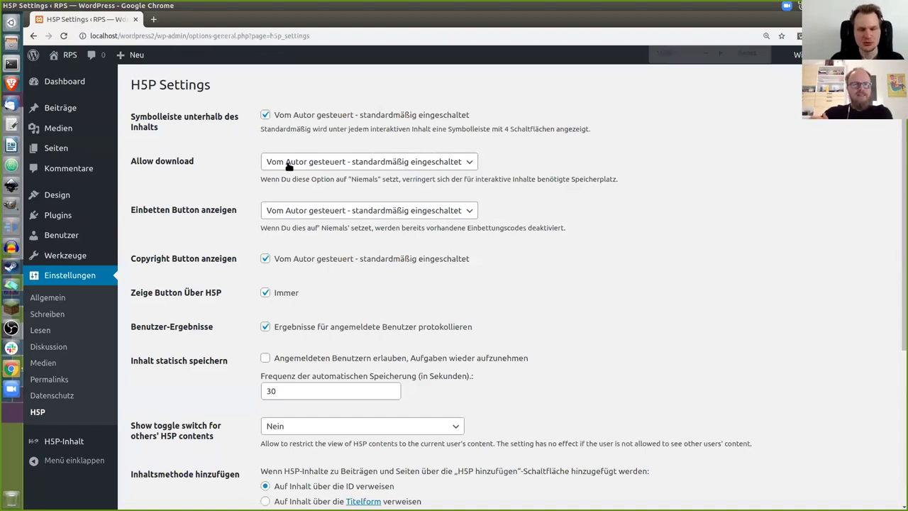
pyautogui.hotkey('ctrl', '+')
pyautogui.hotkey('ctrl', '+')
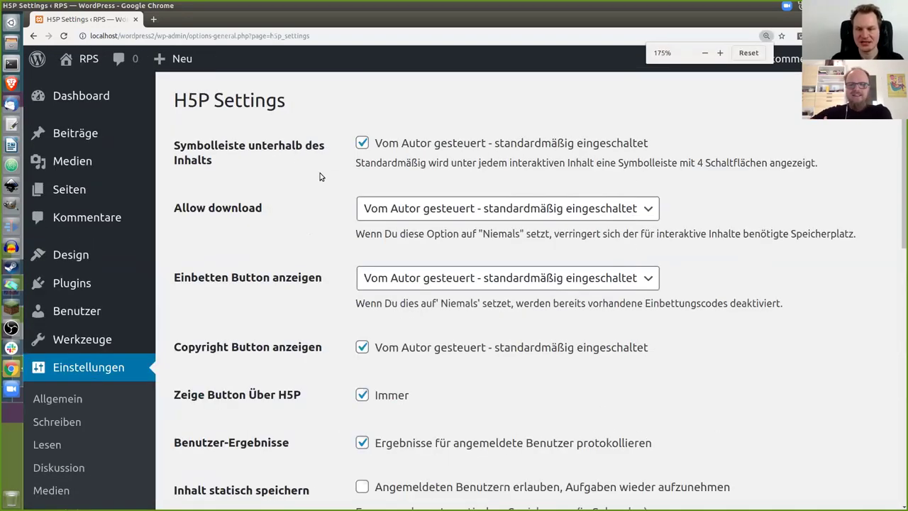
pyautogui.hotkey('ctrl', '+')
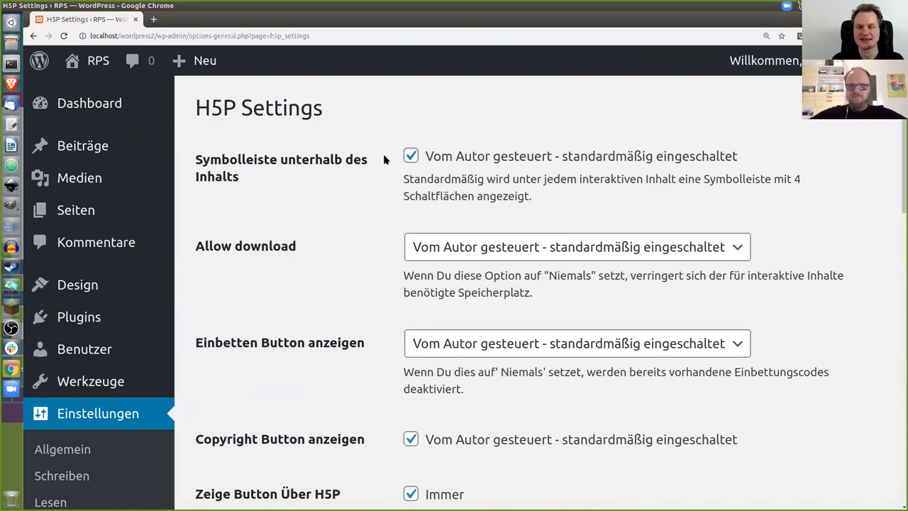
pyautogui.click(410, 156)
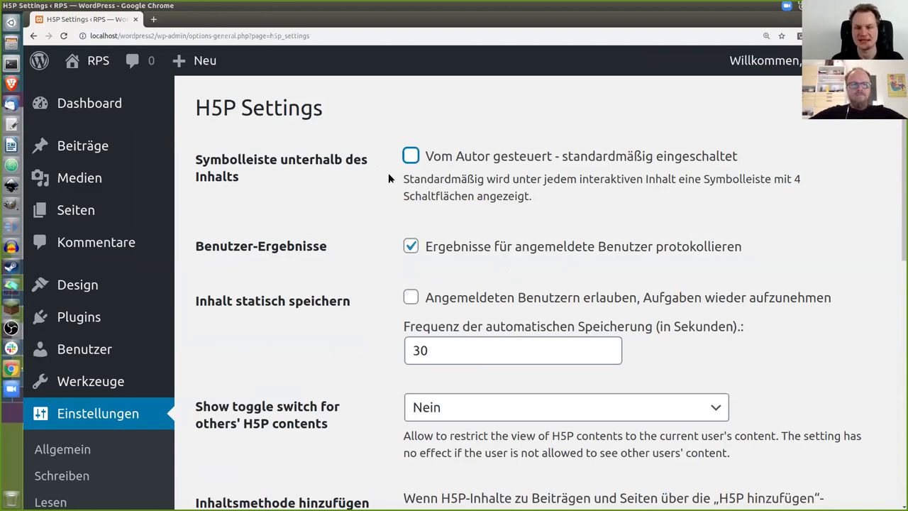
pyautogui.scroll(-1, 395, 190)
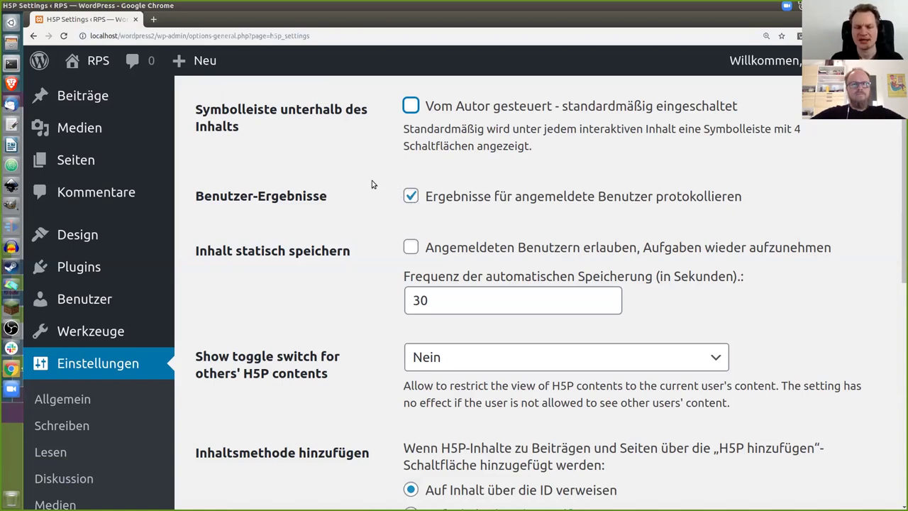
pyautogui.scroll(-1, 371, 184)
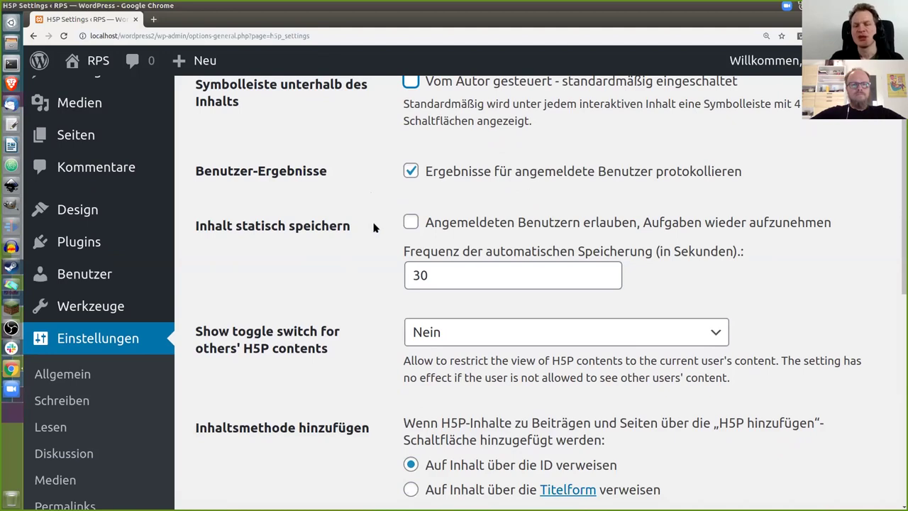
# - Check 'Angemeldeten Benutzern erlauben, Aufgaben wieder aufzunehmen' in the H5P settings
pyautogui.click(411, 223)
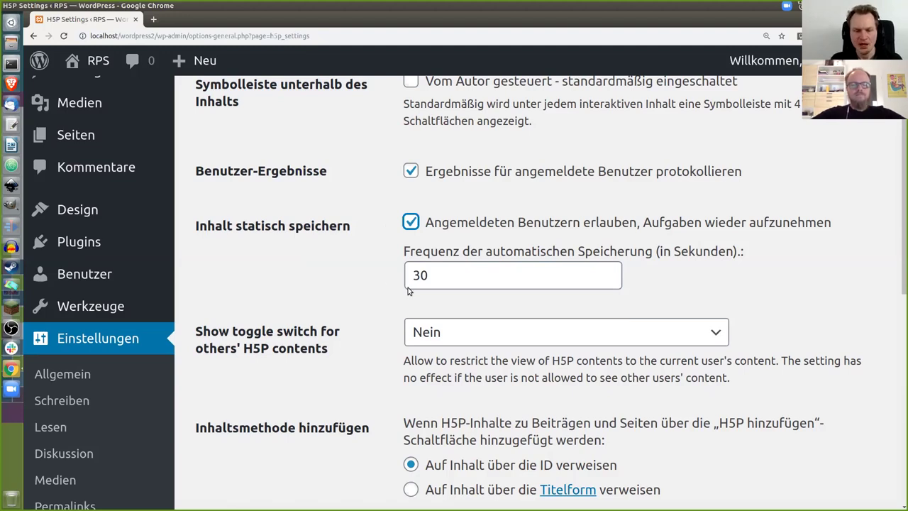
pyautogui.scroll(-3, 384, 277)
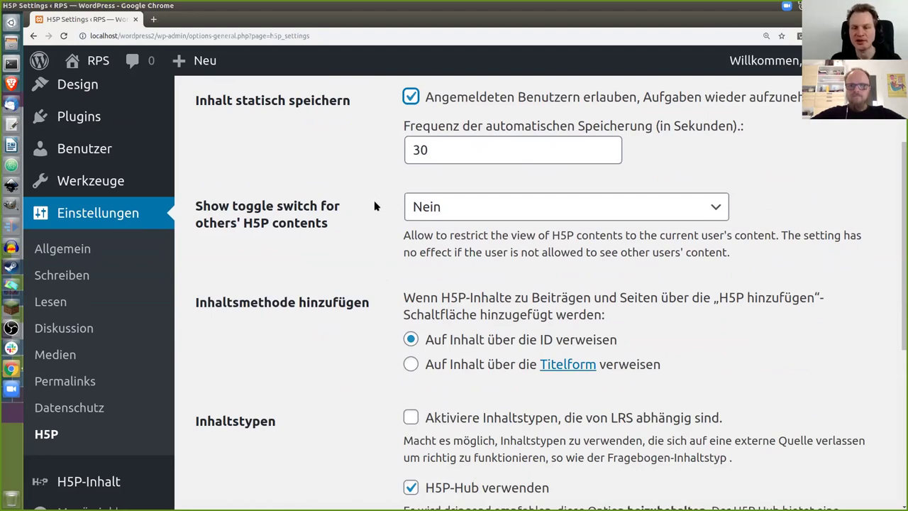
pyautogui.scroll(-2, 374, 200)
pyautogui.scroll(-1, 388, 177)
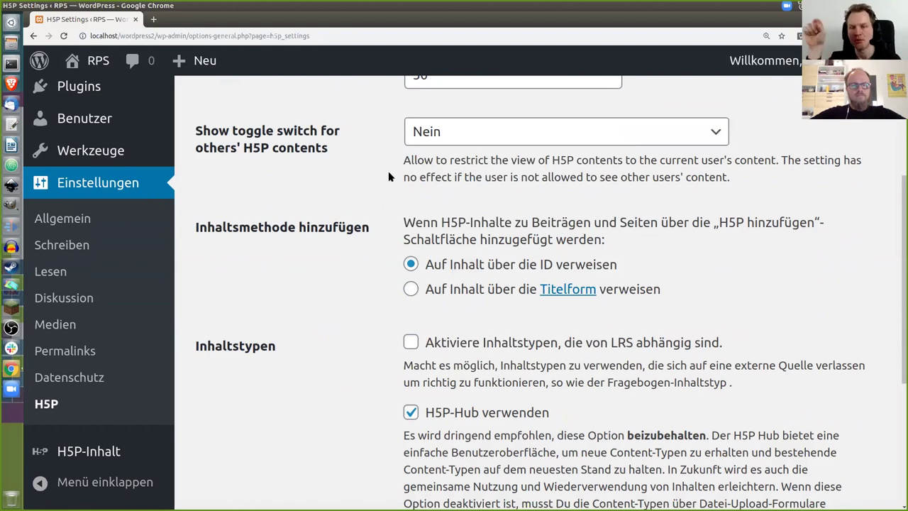
pyautogui.scroll(-1, 388, 181)
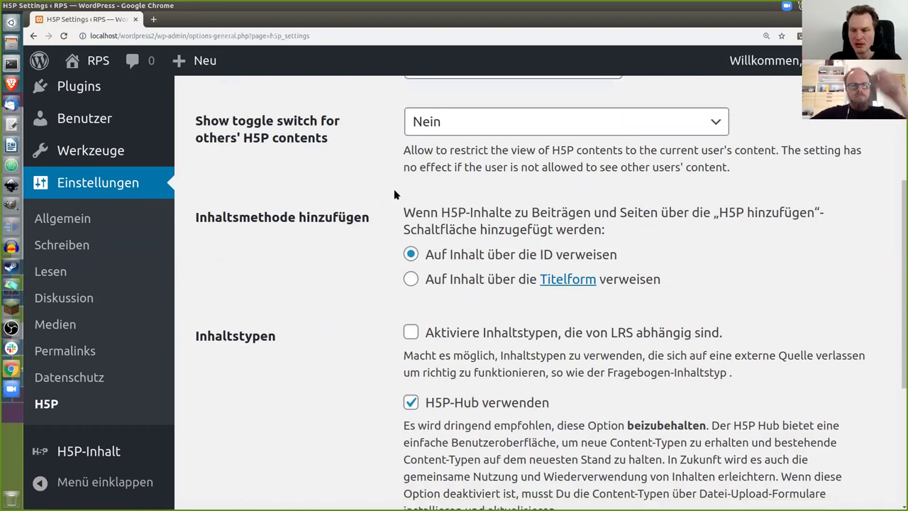
pyautogui.scroll(-2, 388, 209)
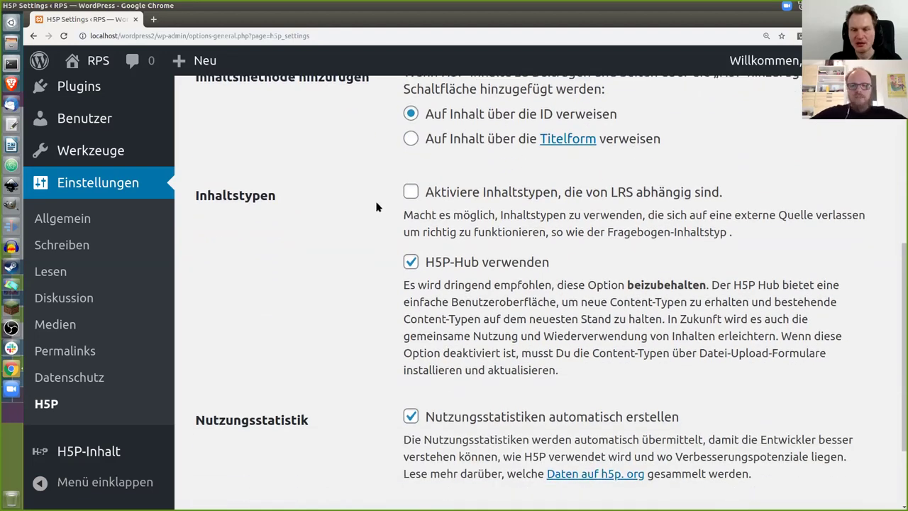
pyautogui.scroll(1, 375, 206)
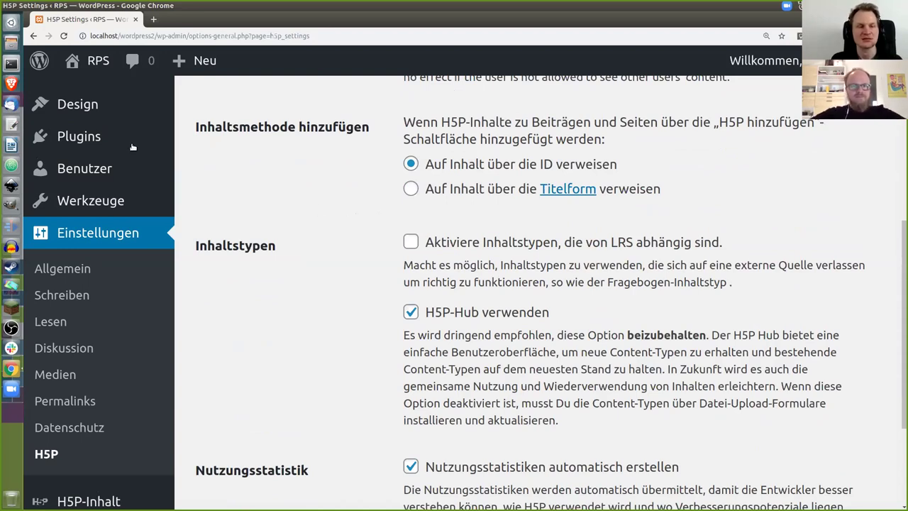
pyautogui.scroll(1, 70, 105)
pyautogui.scroll(1, 95, 124)
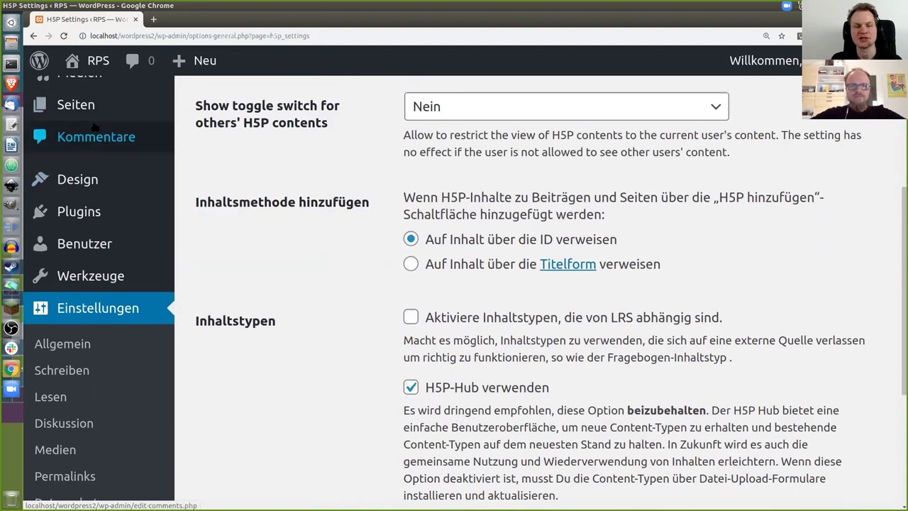
pyautogui.scroll(-6, 93, 158)
pyautogui.moveTo(97, 459)
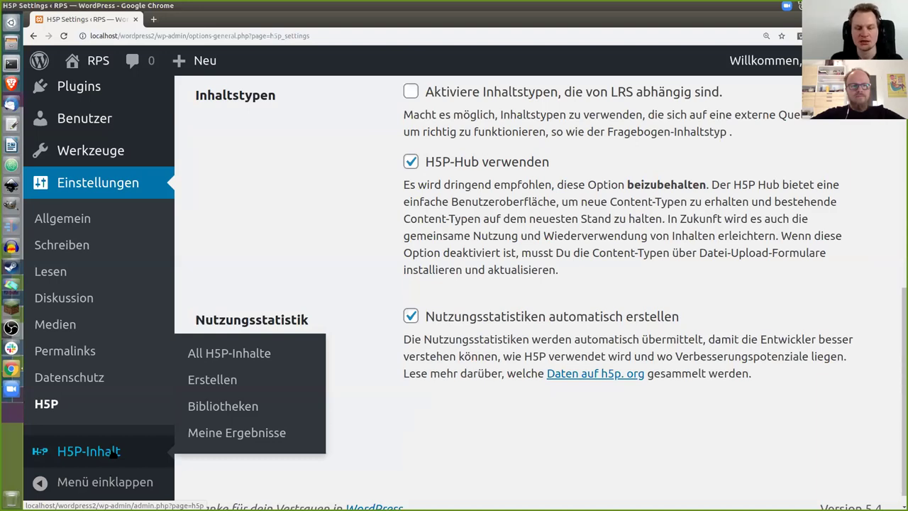
pyautogui.click(113, 454)
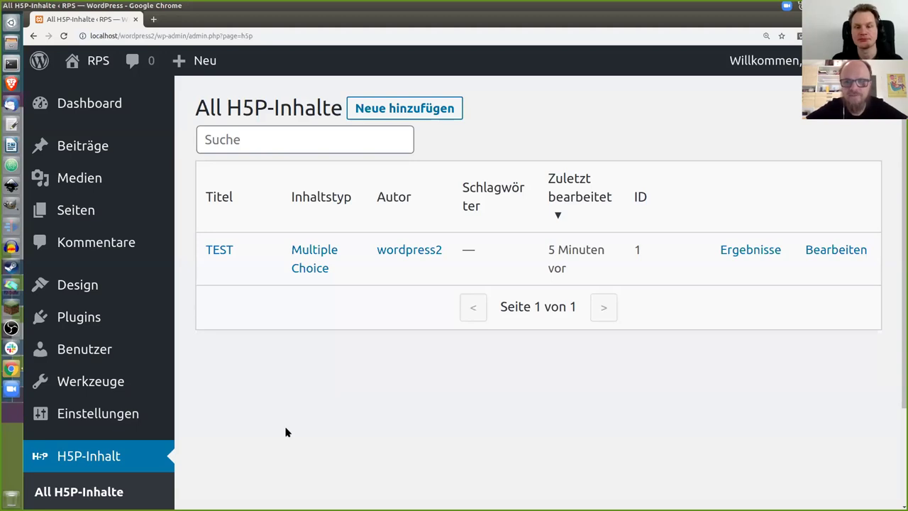
pyautogui.scroll(-3, 272, 404)
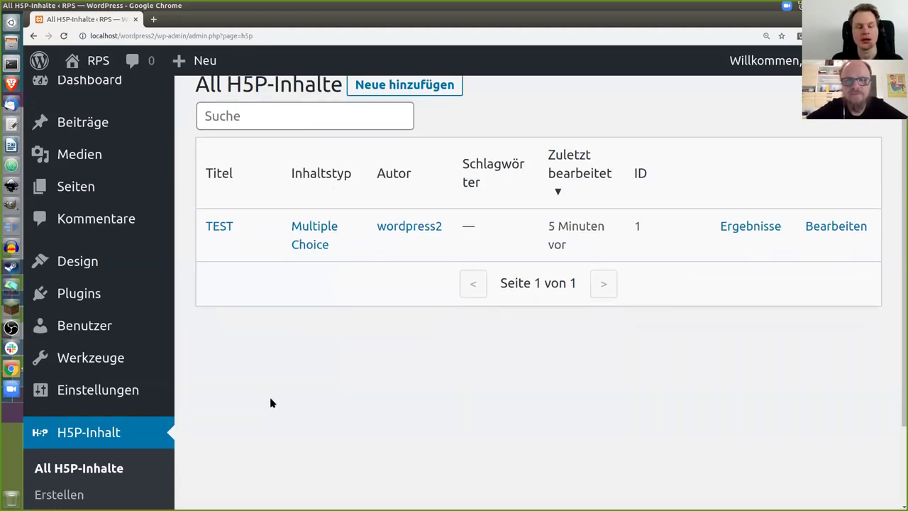
pyautogui.scroll(1, 269, 369)
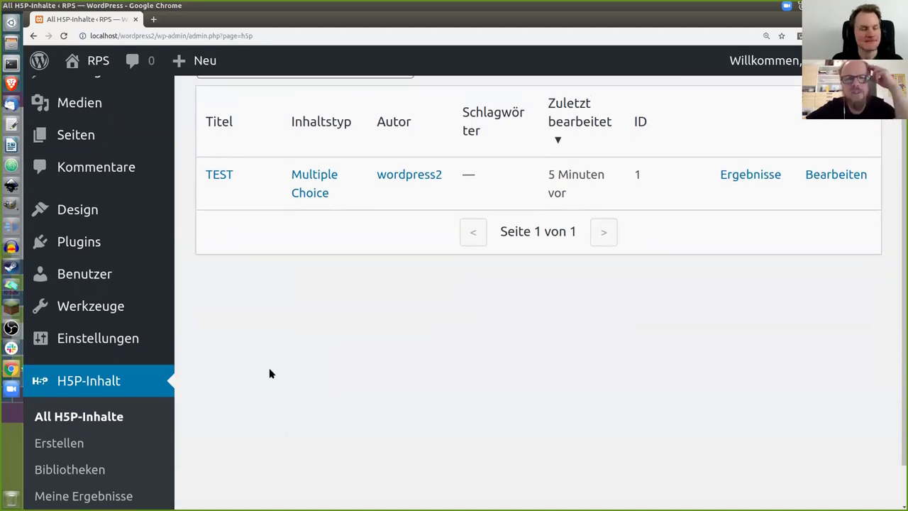
pyautogui.scroll(2, 270, 369)
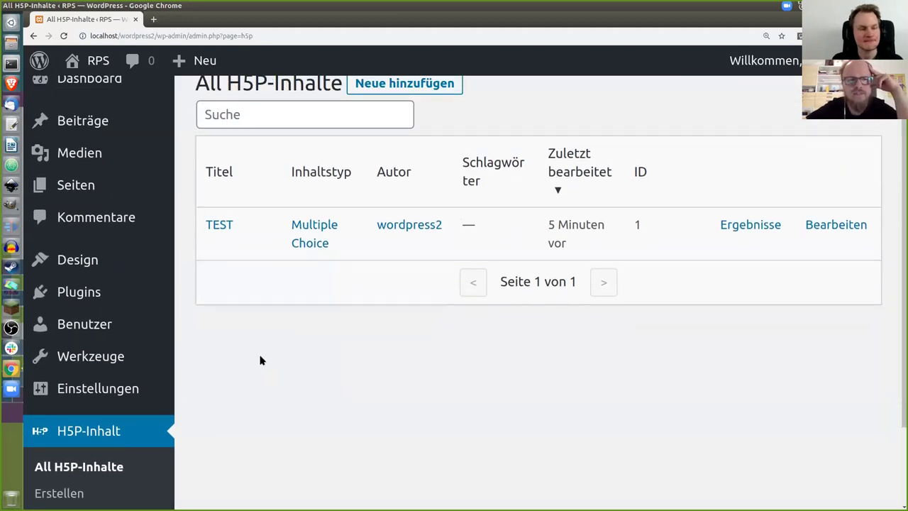
pyautogui.moveTo(84, 291)
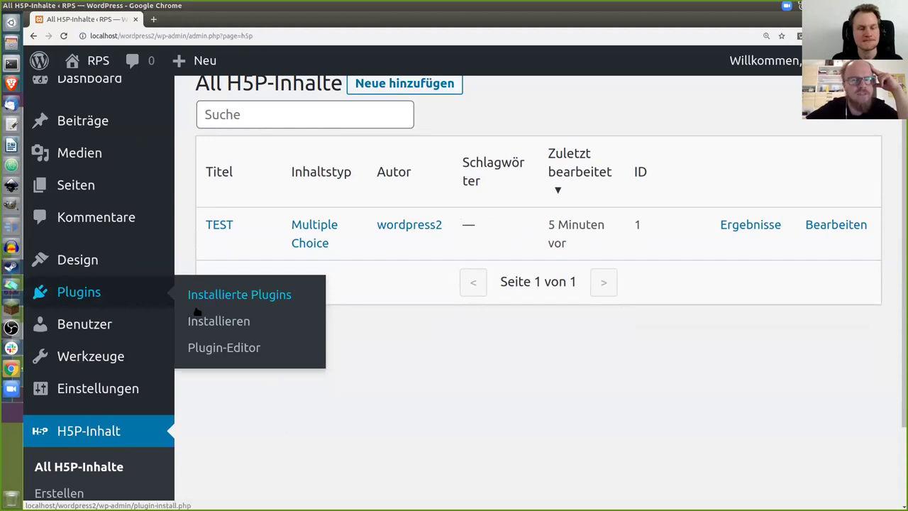
pyautogui.scroll(-3, 196, 387)
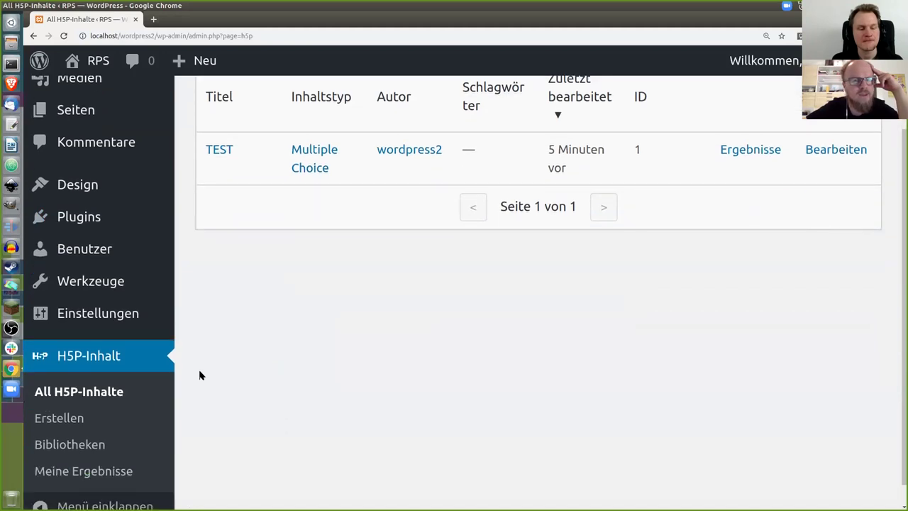
pyautogui.scroll(-1, 95, 409)
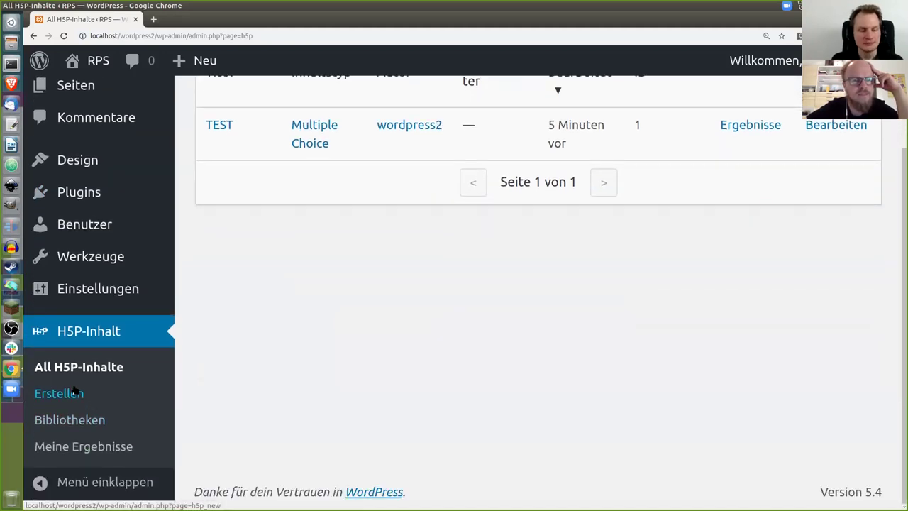
# - Open H5P-Inhalt > Erstellen and search the content types for 'Cour'
pyautogui.click(76, 396)
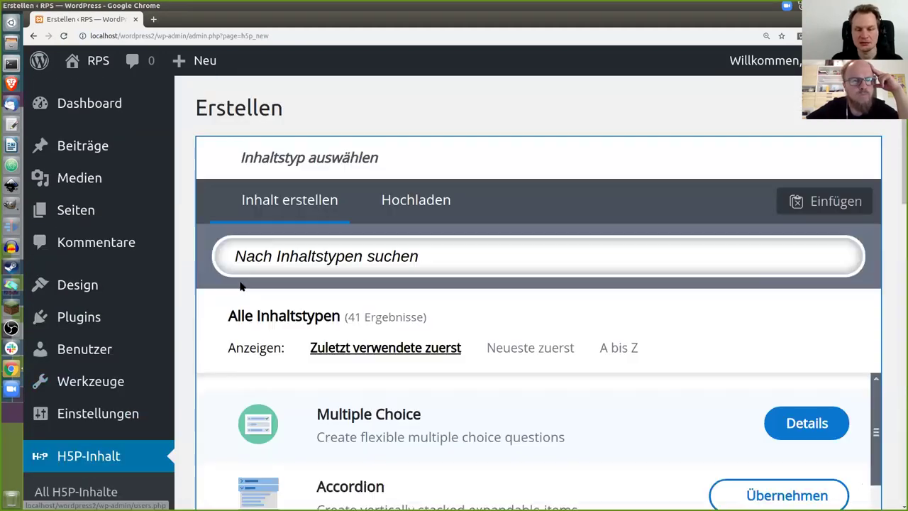
pyautogui.scroll(-3, 306, 270)
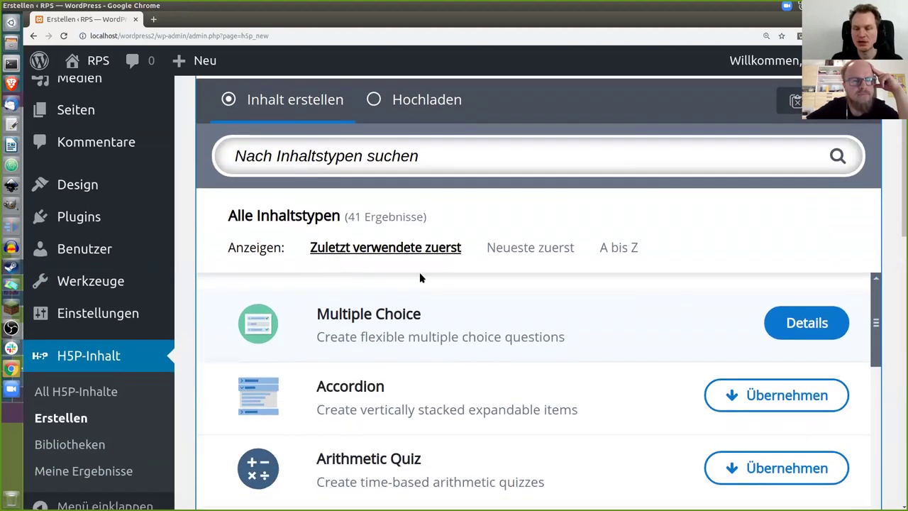
pyautogui.scroll(-1, 420, 276)
pyautogui.scroll(1, 447, 291)
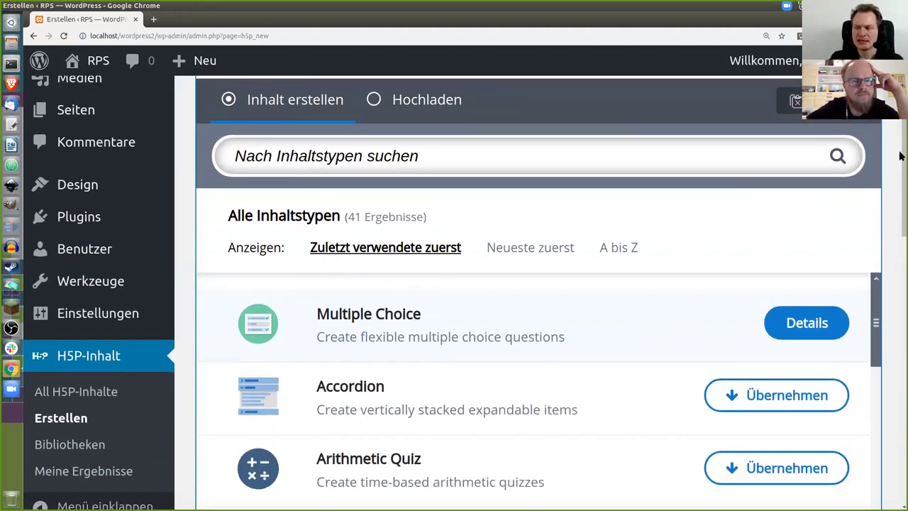
pyautogui.moveTo(900, 193); pyautogui.dragTo(900, 217)
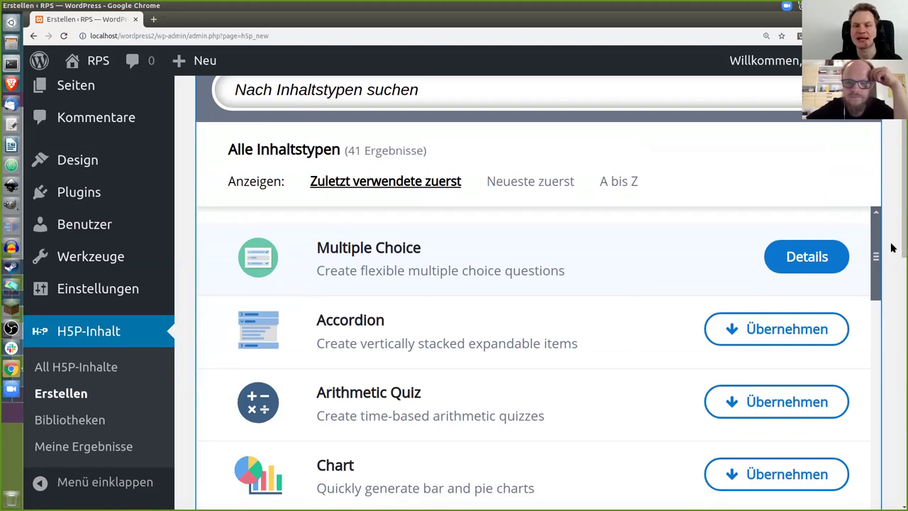
pyautogui.click(490, 95)
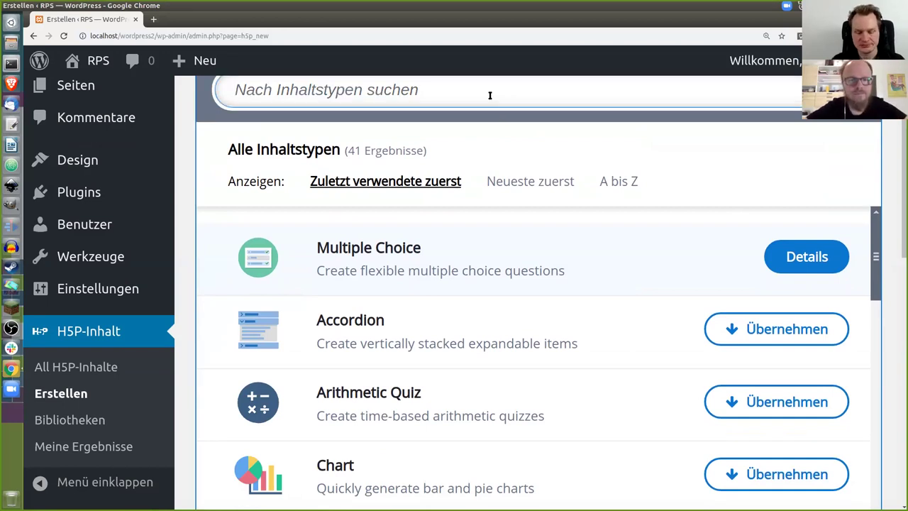
pyautogui.write('Cour')
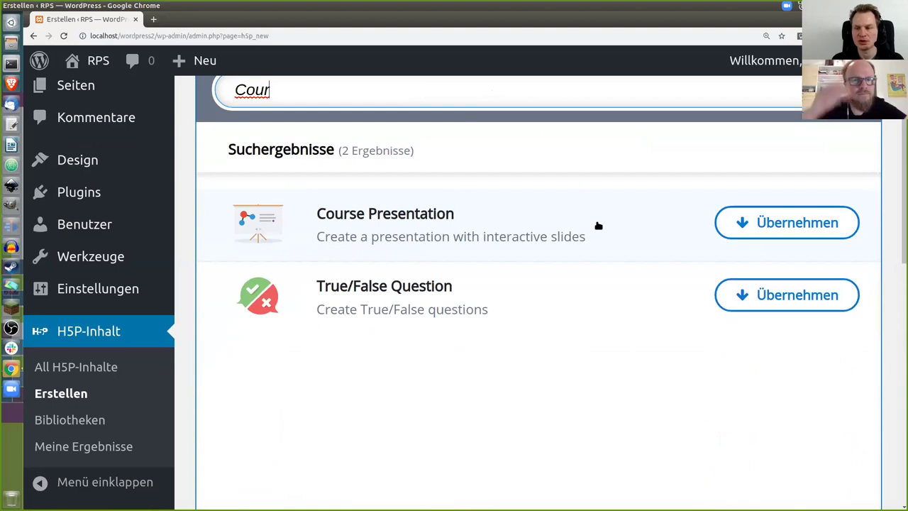
# - Install the Course Presentation content type and start a new Course Presentation
pyautogui.click(772, 227)
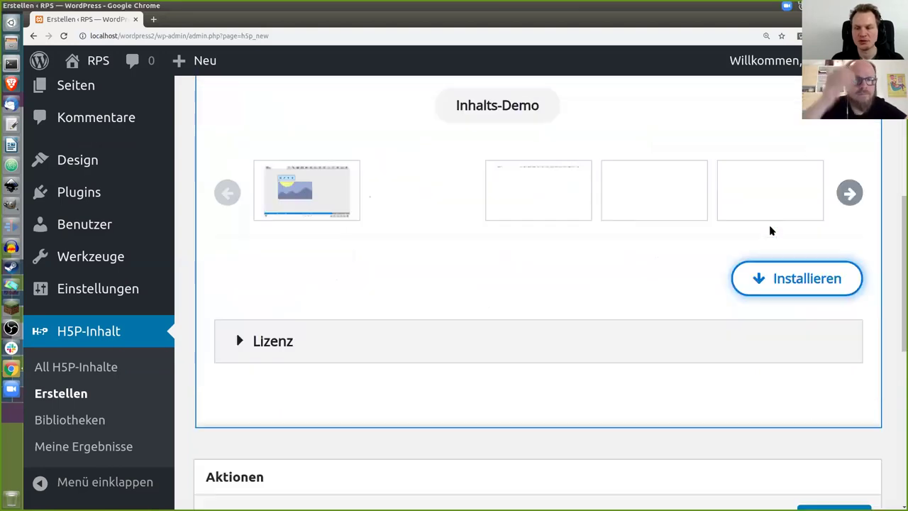
pyautogui.click(773, 281)
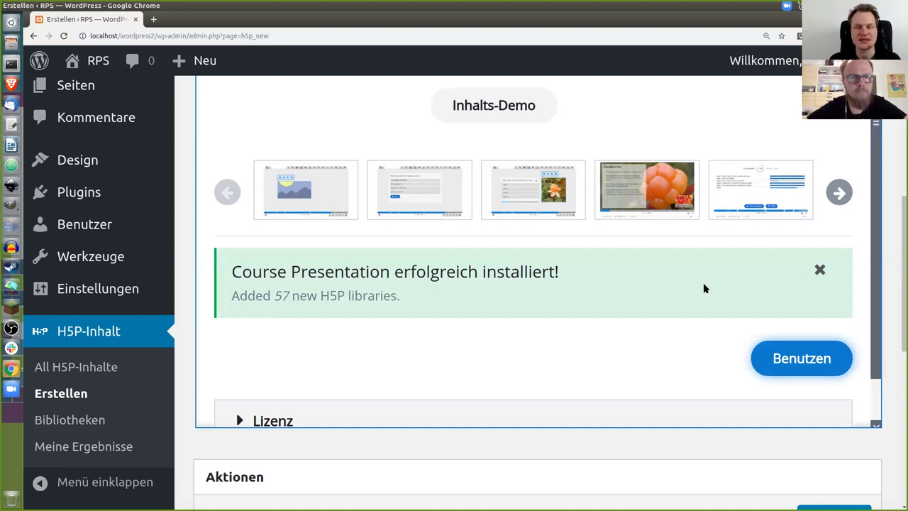
pyautogui.click(794, 361)
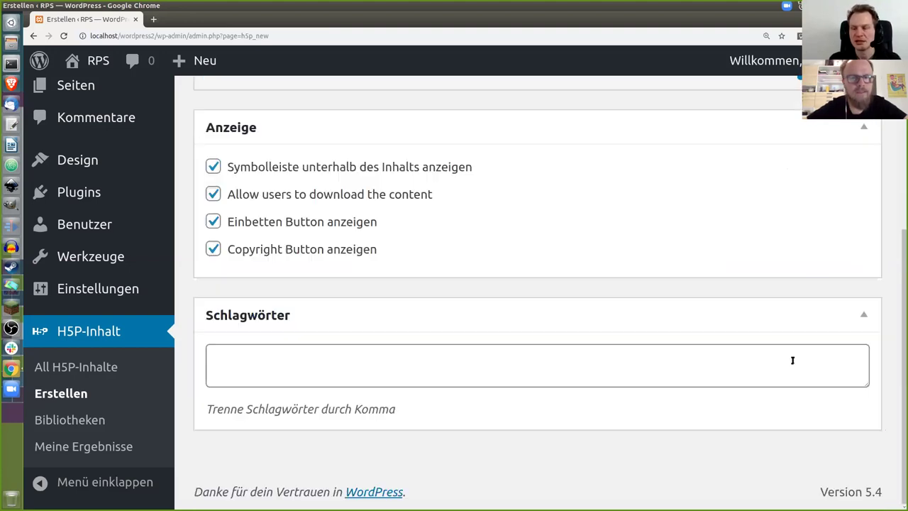
# - Expand the Course Presentation picker, clear the 'Cour' search, and browse all 43 content types
pyautogui.scroll(2, 612, 330)
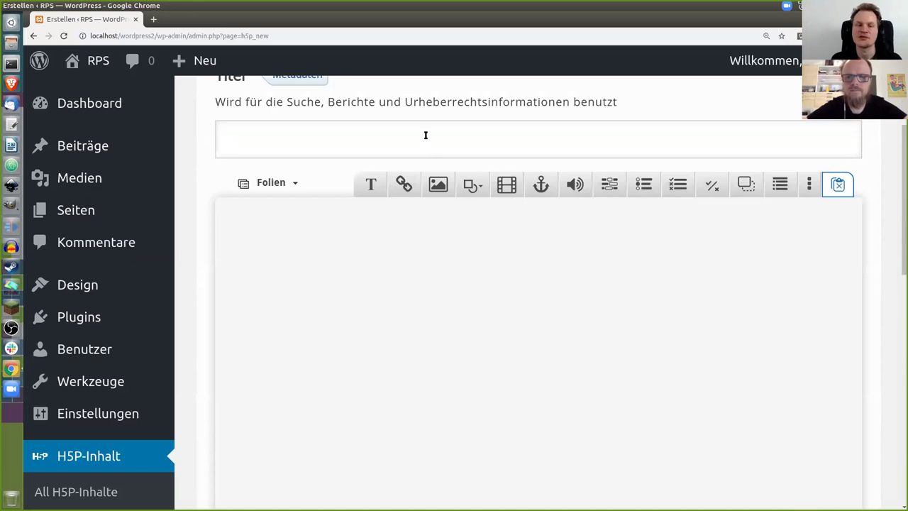
pyautogui.scroll(1, 423, 139)
pyautogui.scroll(3, 422, 139)
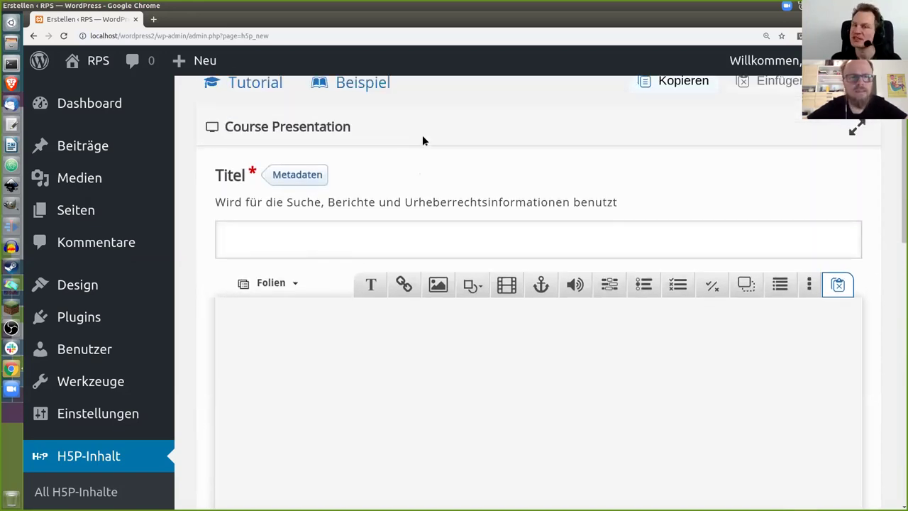
pyautogui.scroll(3, 422, 140)
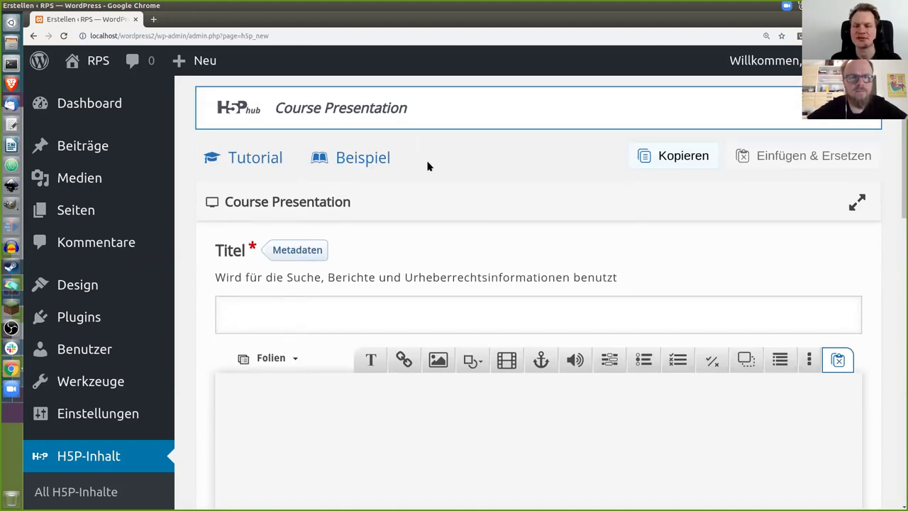
pyautogui.scroll(1, 427, 165)
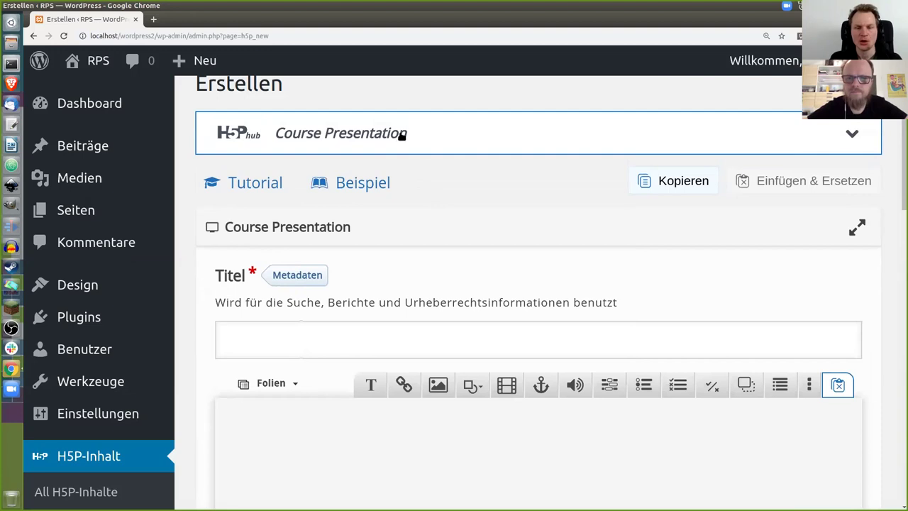
pyautogui.click(402, 136)
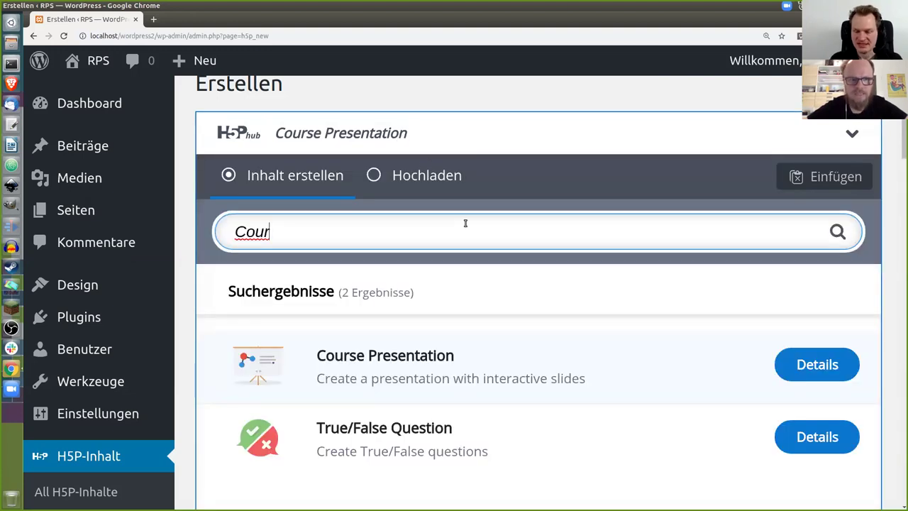
pyautogui.press('BackSpace')
pyautogui.press('BackSpace')
pyautogui.press('BackSpace')
pyautogui.press('BackSpace')
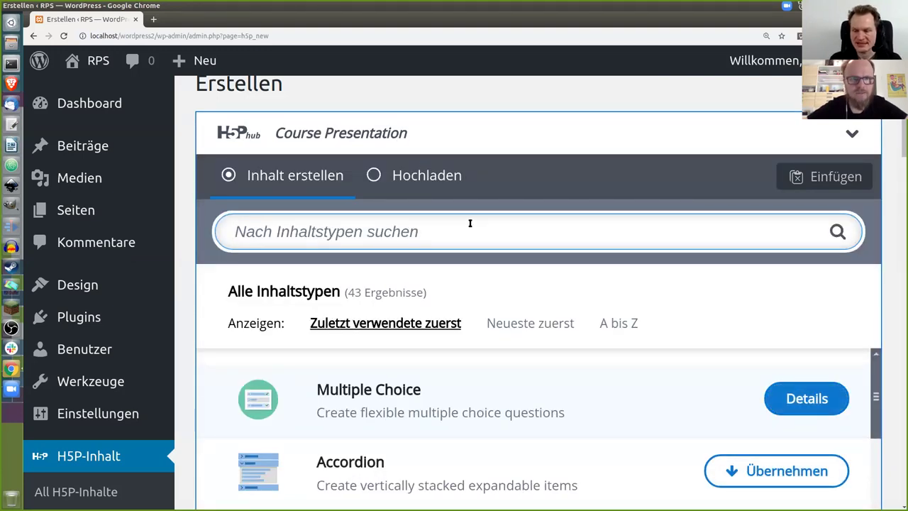
pyautogui.scroll(-3, 568, 301)
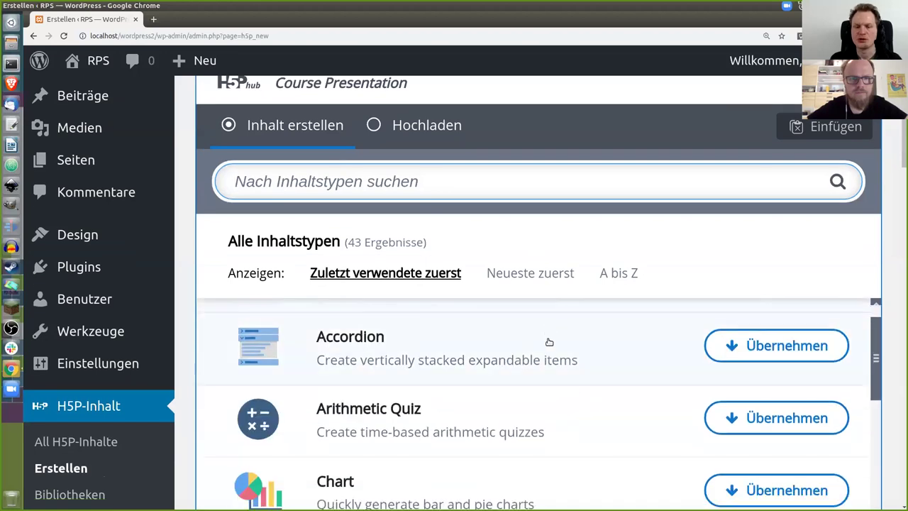
pyautogui.scroll(-2, 458, 361)
pyautogui.scroll(-3, 540, 361)
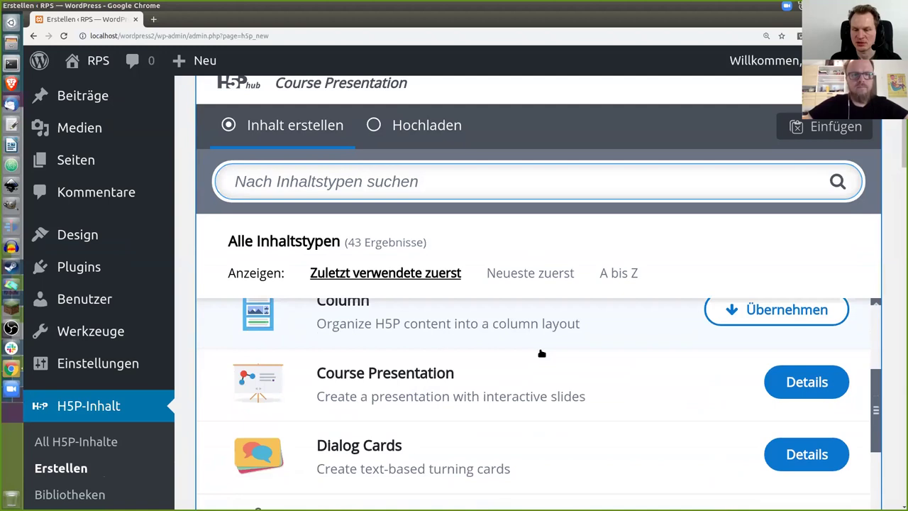
pyautogui.scroll(-1, 541, 354)
pyautogui.scroll(-2, 540, 358)
pyautogui.scroll(-2, 540, 359)
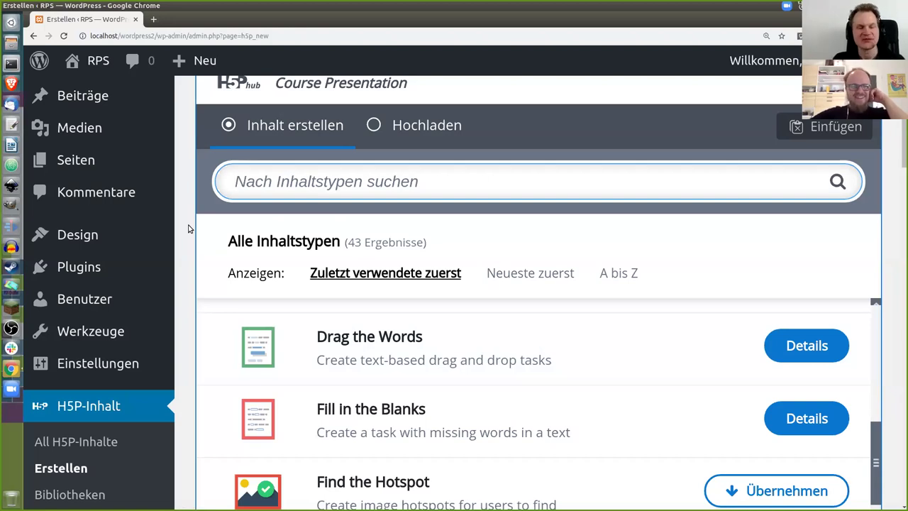
# - Go from the installed Plugins list to the page for adding new plugins
pyautogui.click(96, 268)
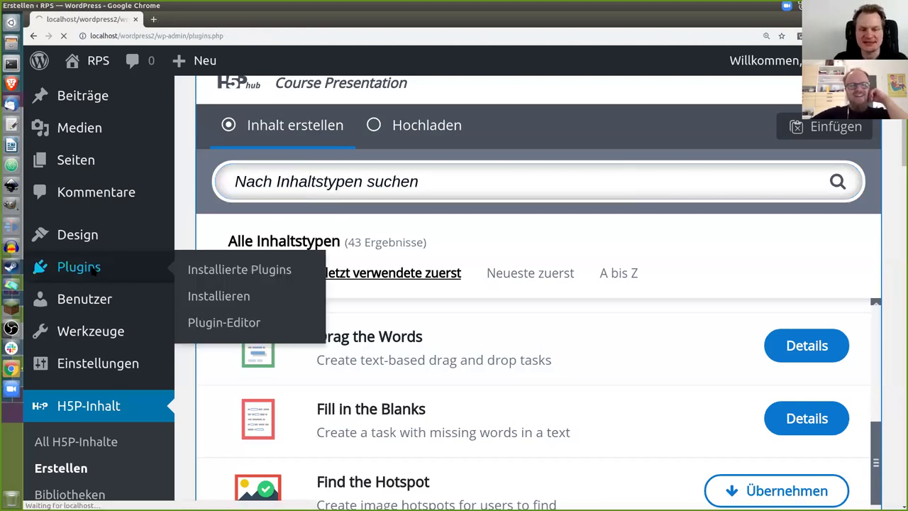
pyautogui.click(325, 113)
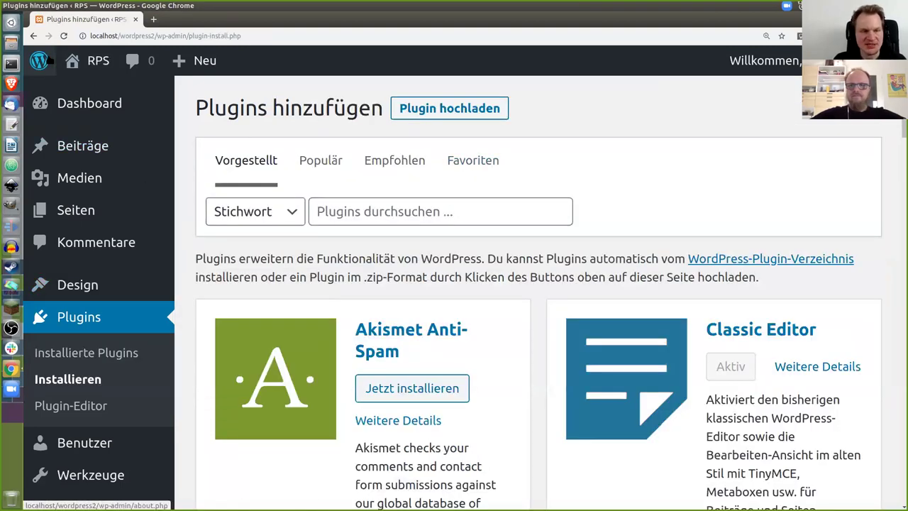
pyautogui.click(33, 36)
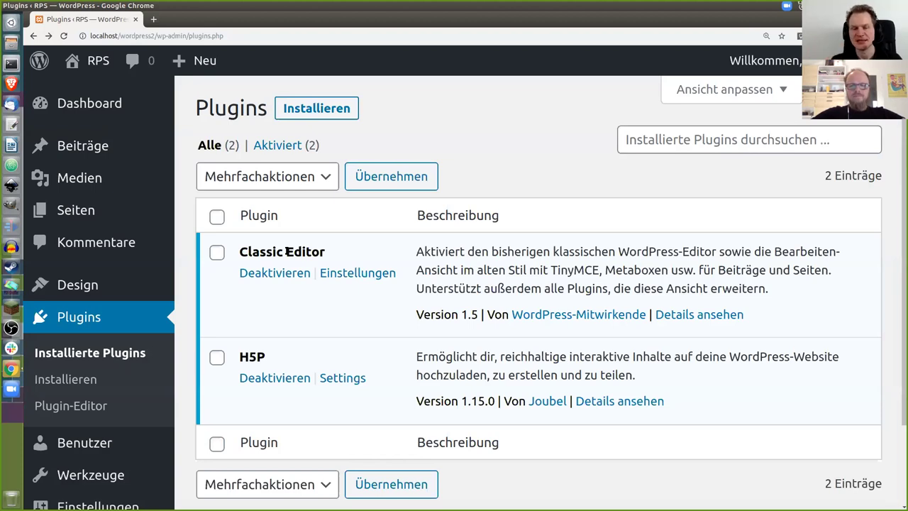
pyautogui.click(660, 141)
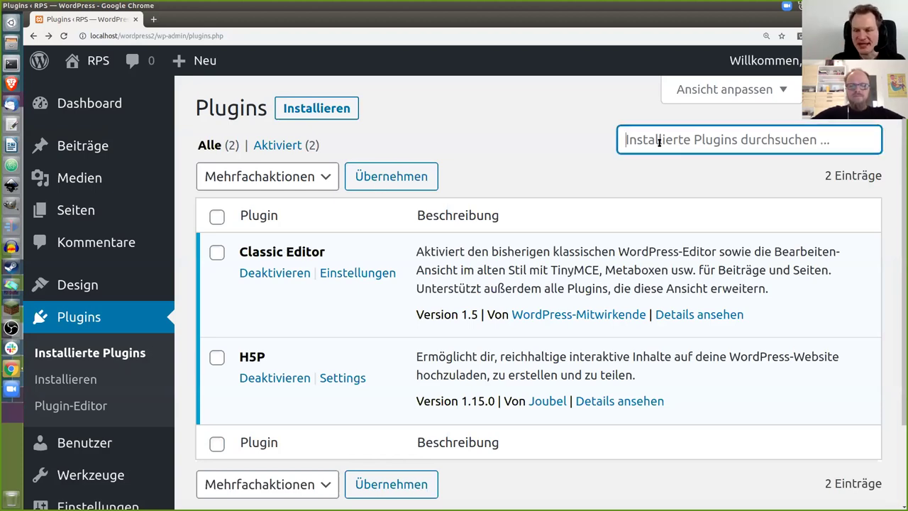
pyautogui.click(353, 107)
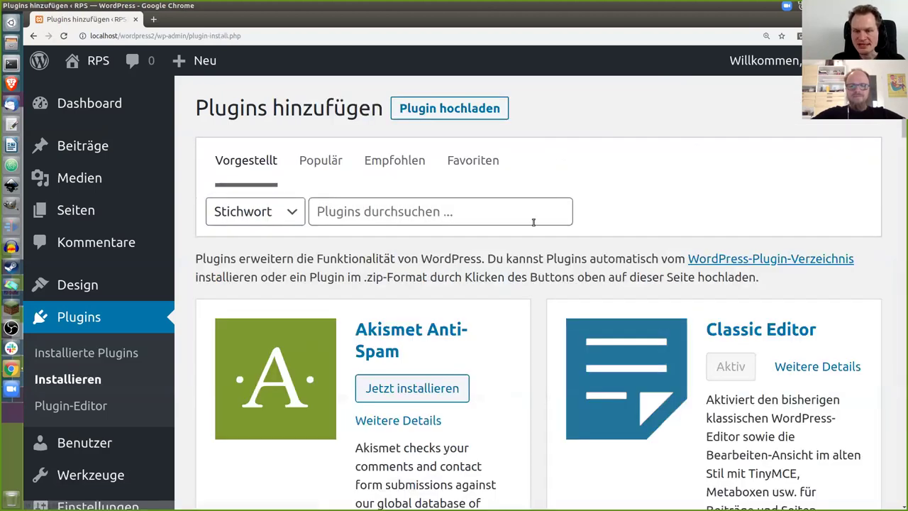
# - Search the plugin directory for 'H5P', then install and activate H5P-Sharing by octofuchs
pyautogui.click(454, 211)
pyautogui.write('H5P')
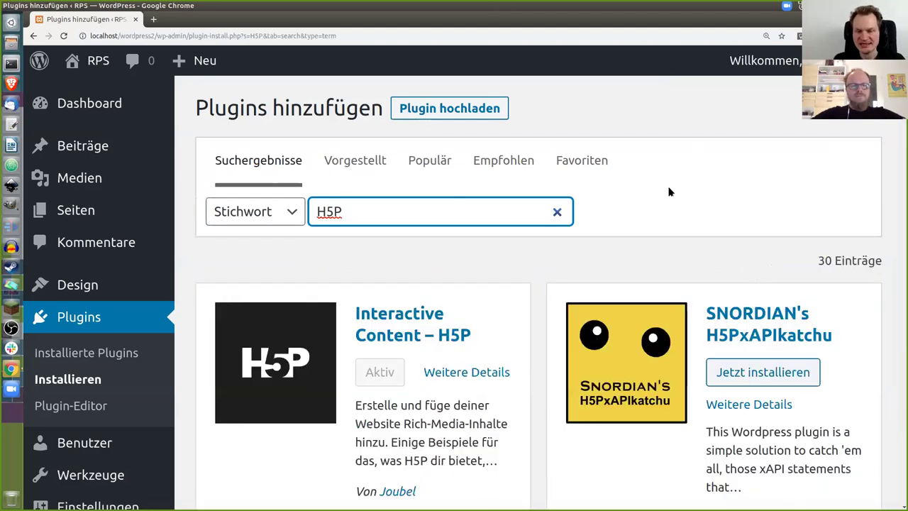
pyautogui.scroll(-1, 672, 190)
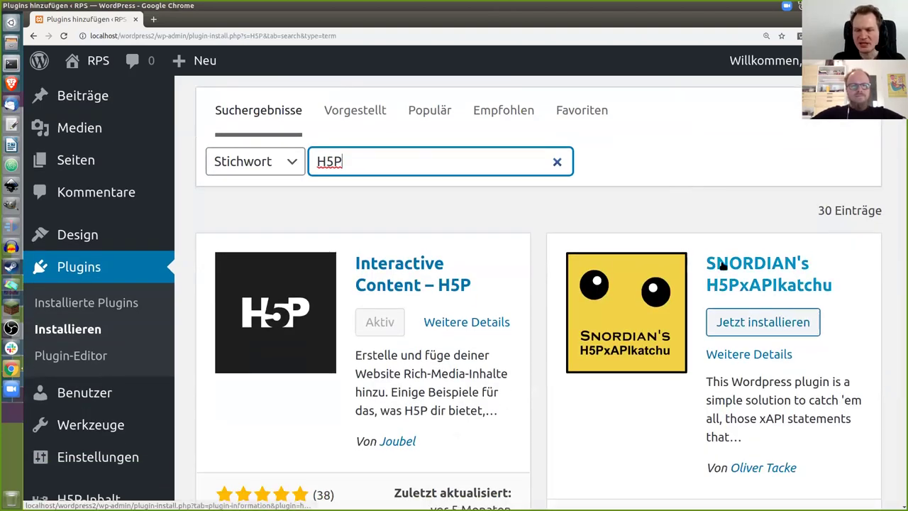
pyautogui.scroll(-3, 539, 234)
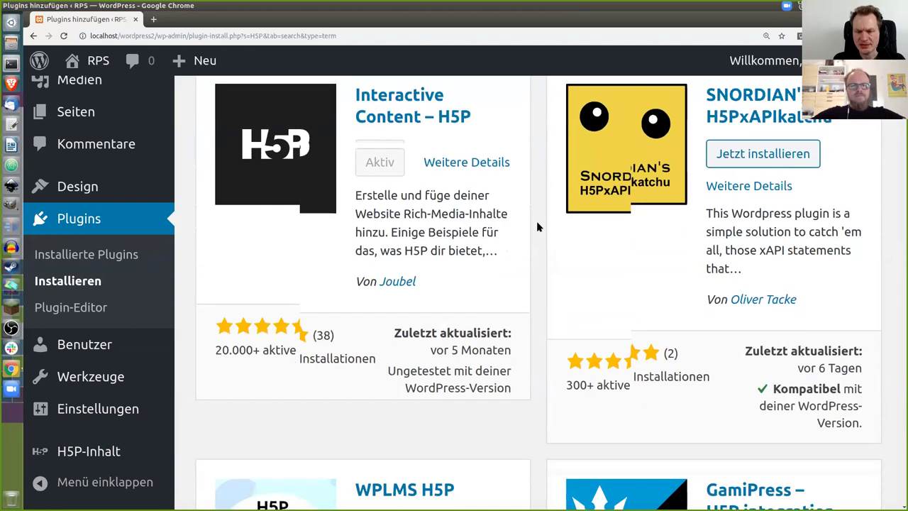
pyautogui.scroll(-5, 537, 225)
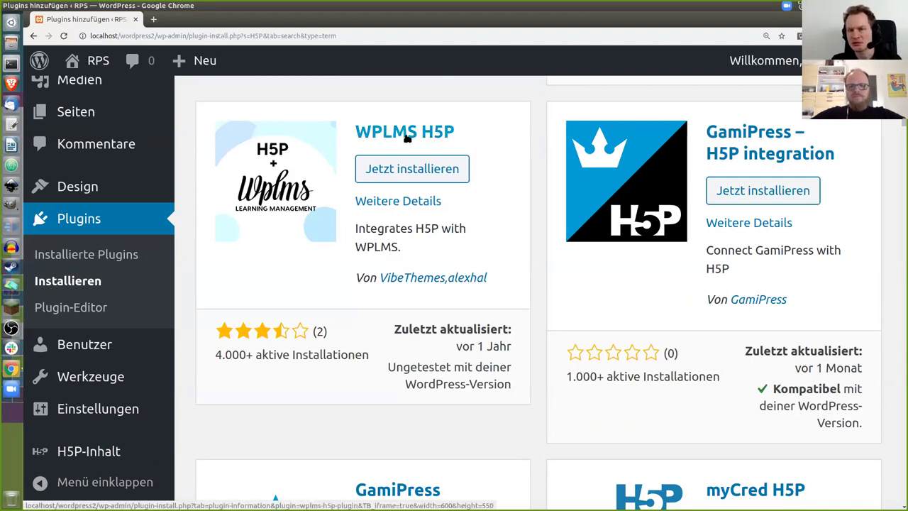
pyautogui.scroll(-6, 541, 151)
pyautogui.scroll(-4, 539, 151)
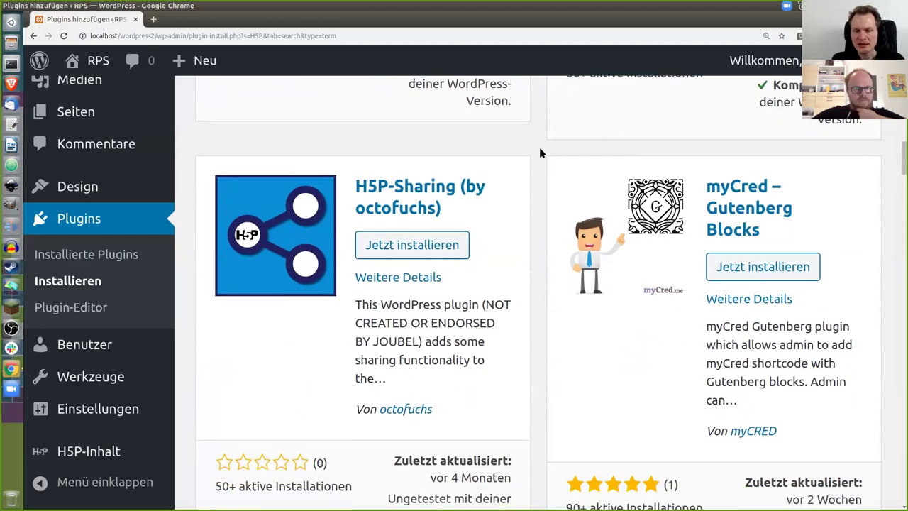
pyautogui.scroll(-1, 539, 153)
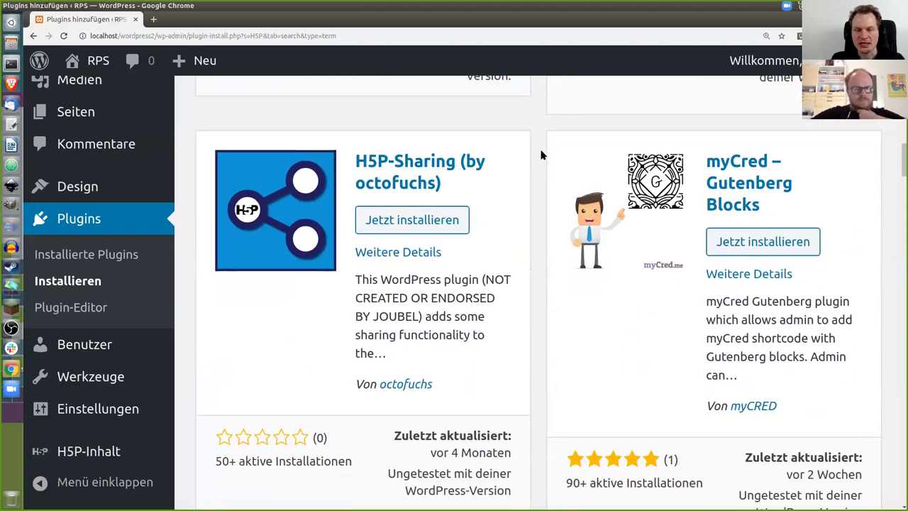
pyautogui.click(405, 227)
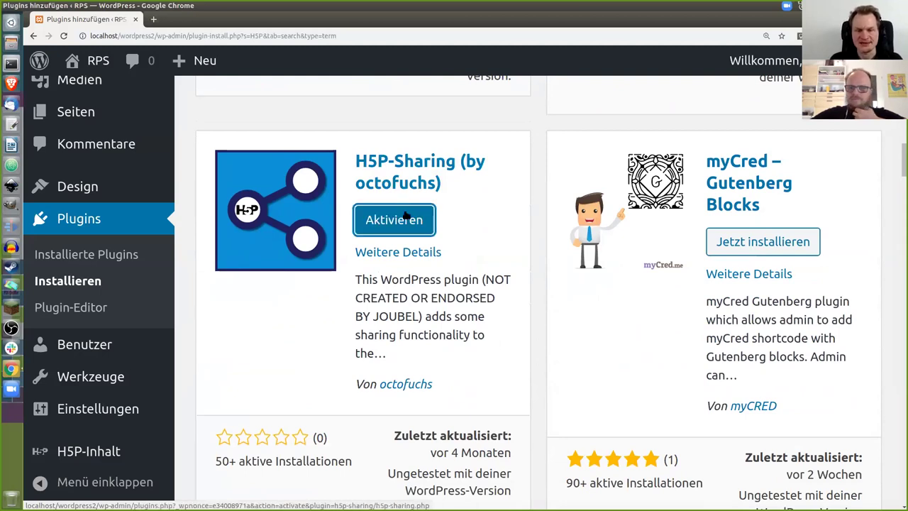
pyautogui.click(407, 225)
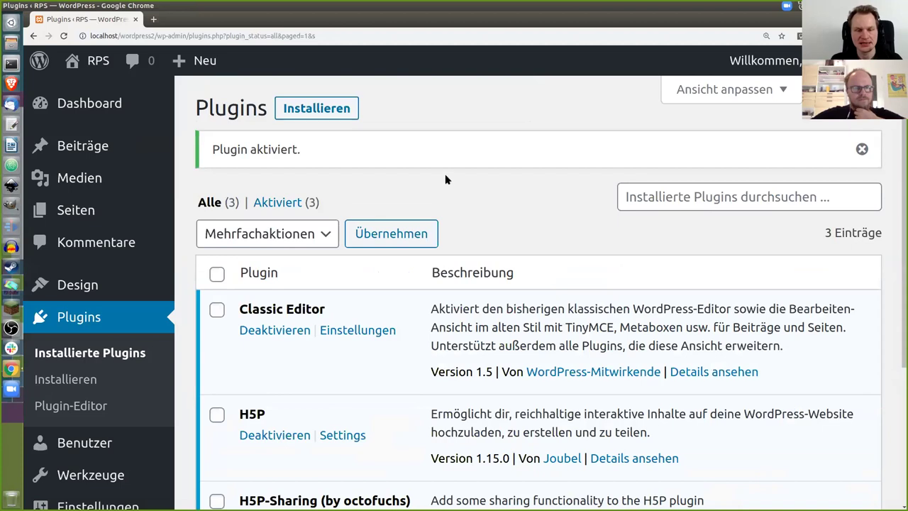
# - Open 'All H5P-Inhalte' from the H5P-Inhalt menu and select the TEST item
pyautogui.scroll(-3, 444, 174)
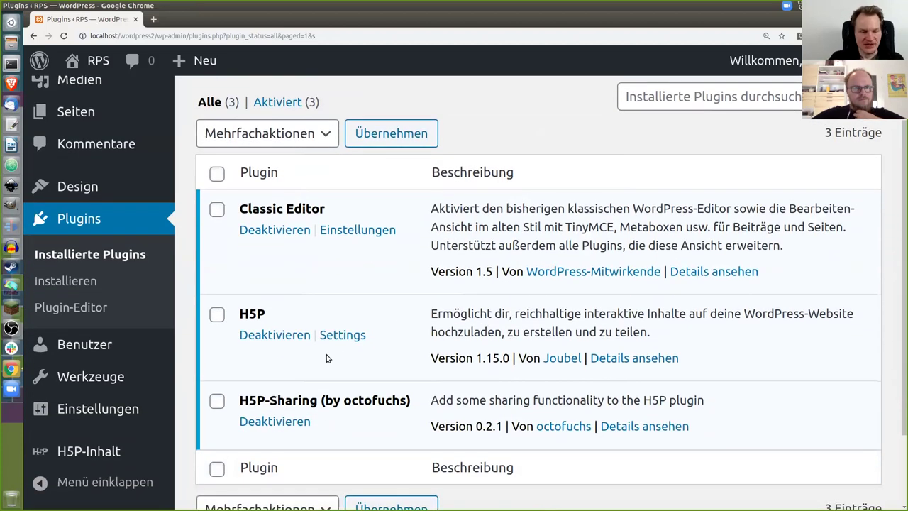
pyautogui.scroll(-1, 148, 428)
pyautogui.moveTo(117, 451)
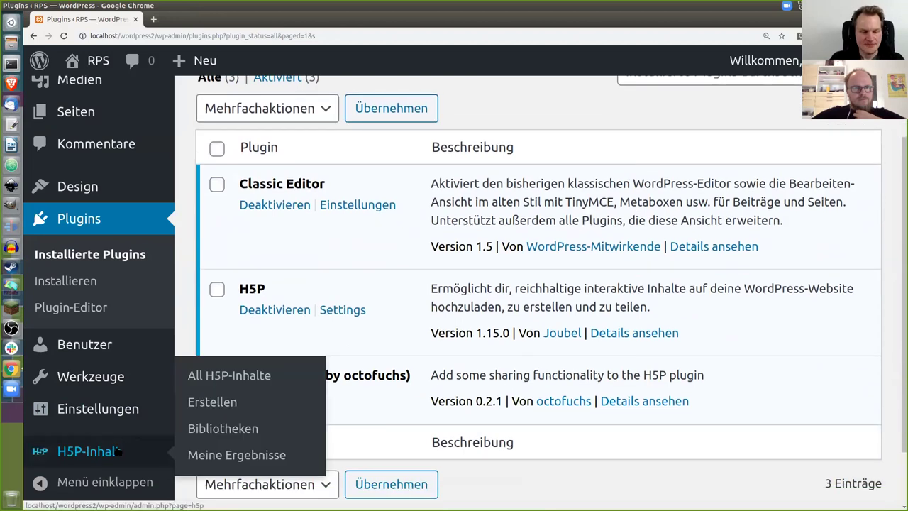
pyautogui.click(208, 376)
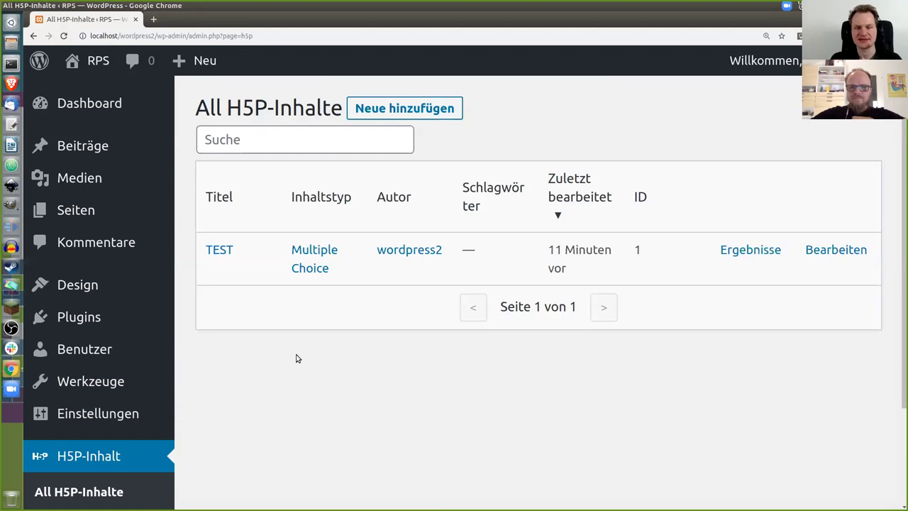
pyautogui.click(225, 253)
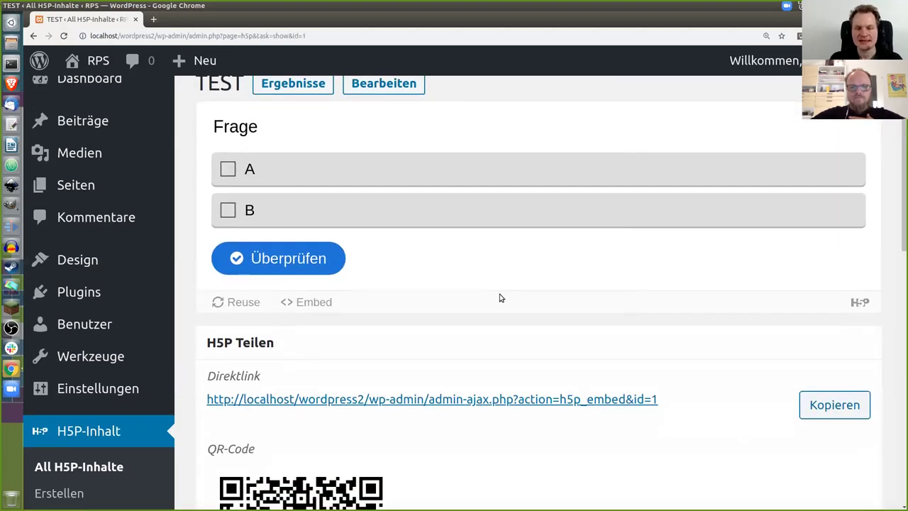
# - Scroll to the 'H5P Teilen' section and open its Direktlink URL in a background tab
pyautogui.scroll(-3, 430, 286)
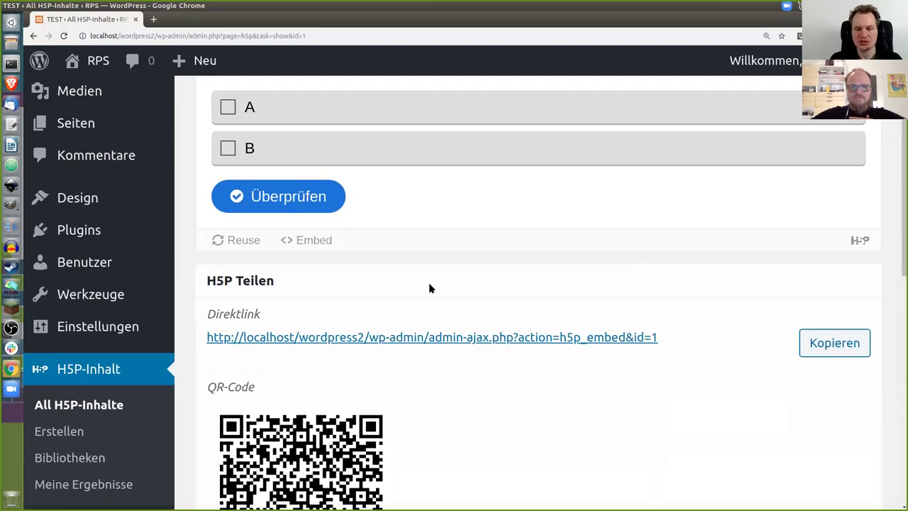
pyautogui.scroll(-1, 429, 291)
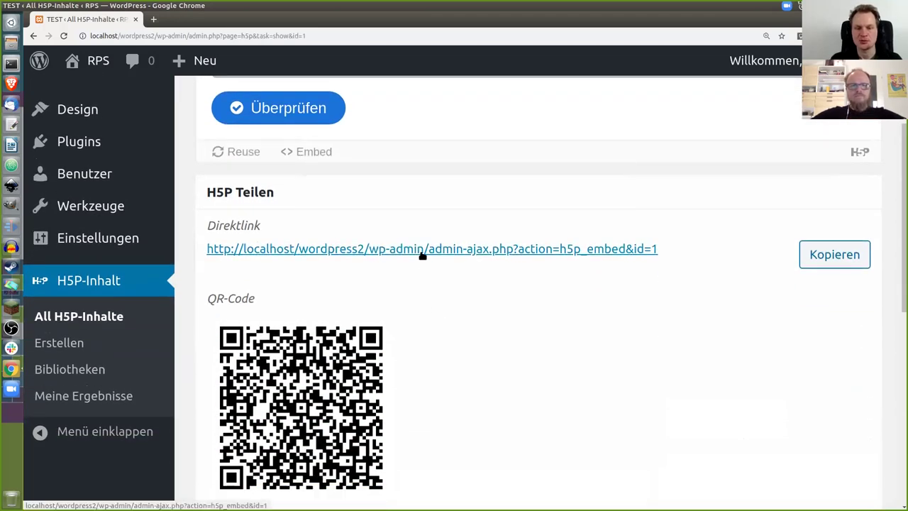
pyautogui.middleClick(422, 253)
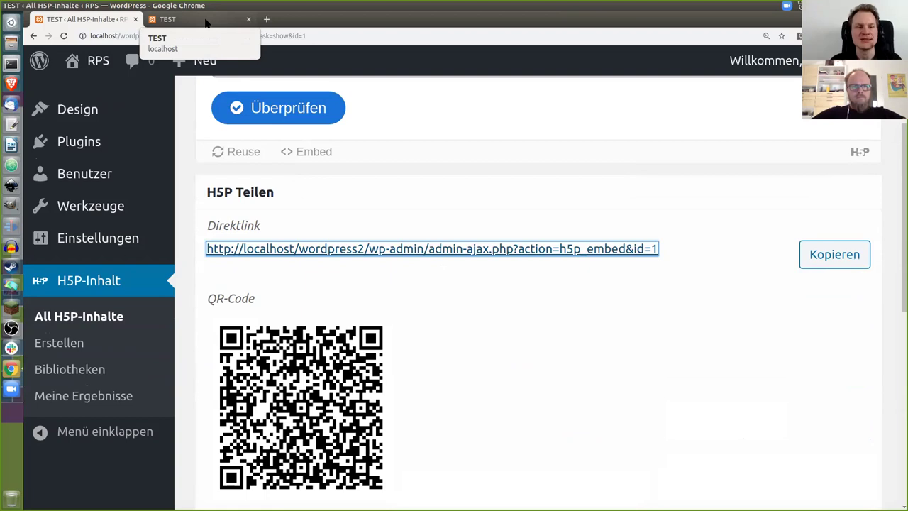
pyautogui.click(205, 25)
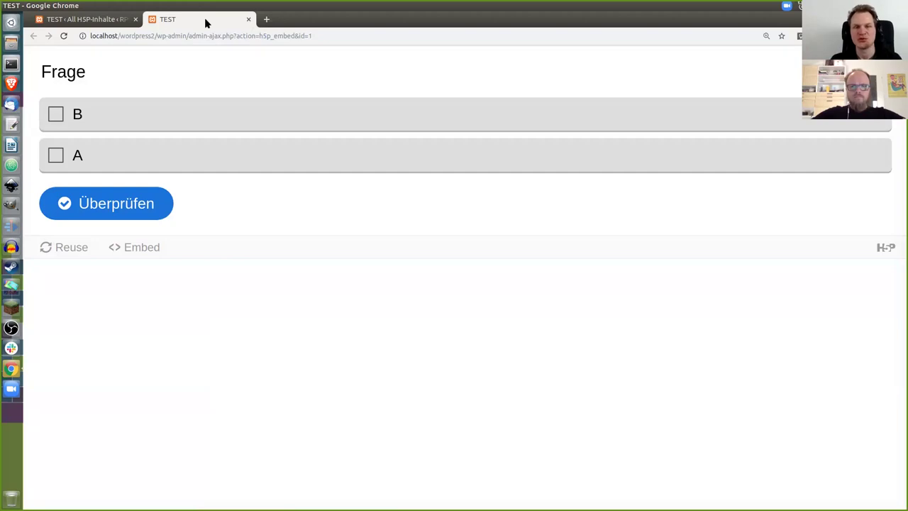
pyautogui.click(109, 20)
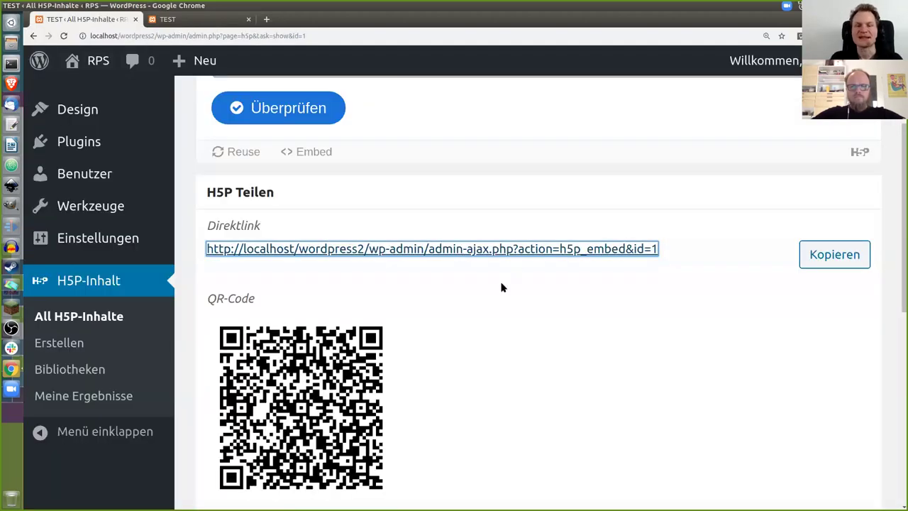
pyautogui.scroll(-1, 498, 294)
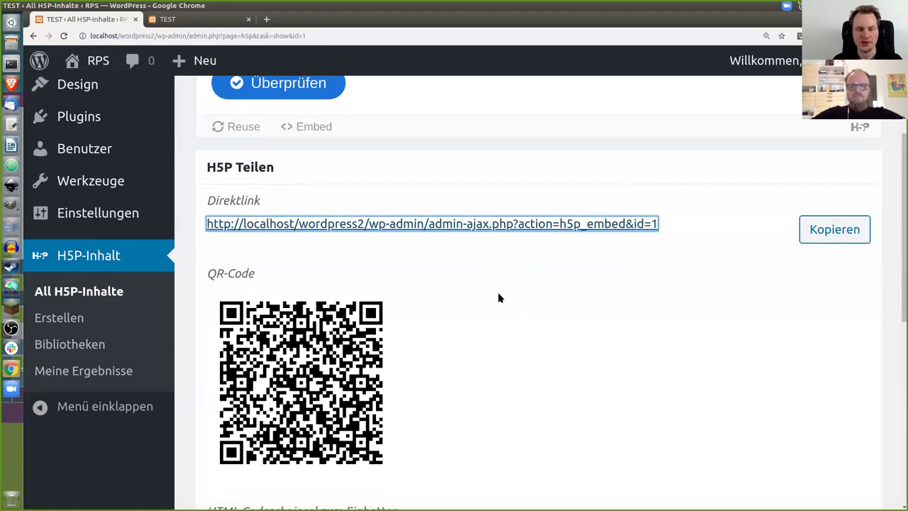
pyautogui.scroll(-1, 486, 298)
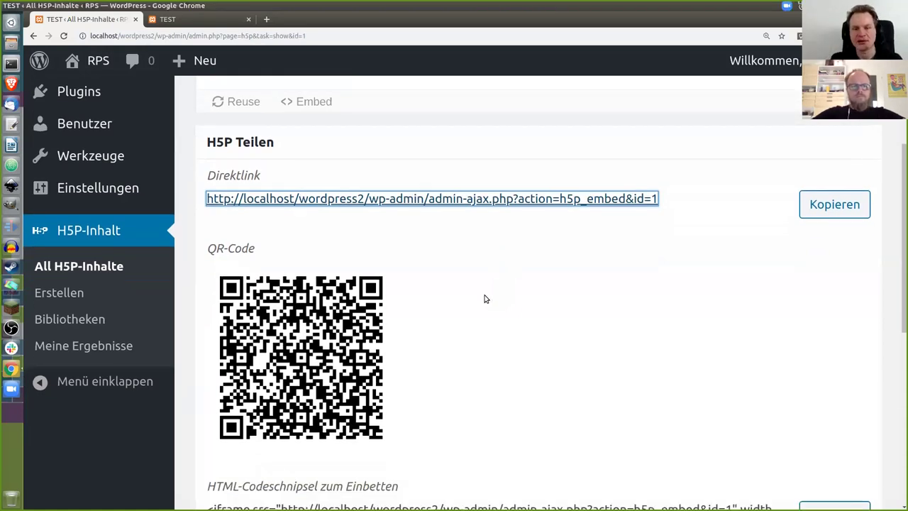
pyautogui.click(480, 225)
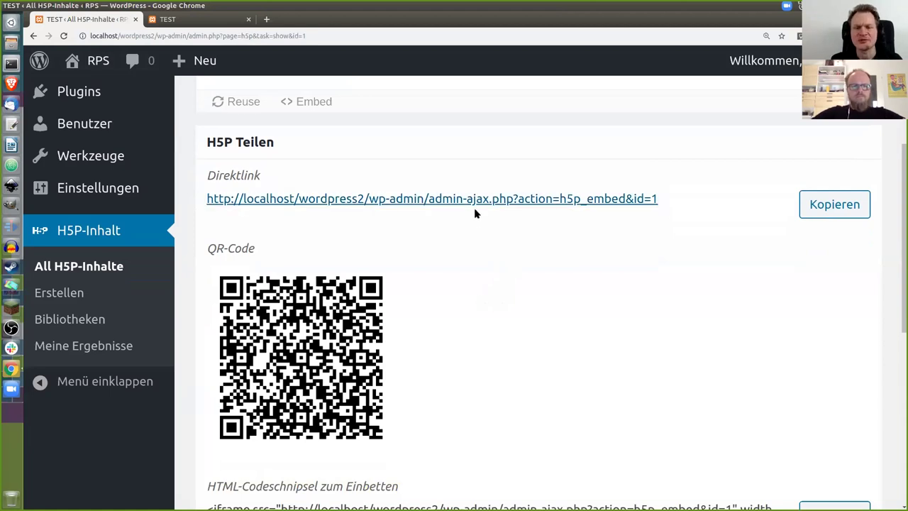
pyautogui.scroll(-2, 474, 228)
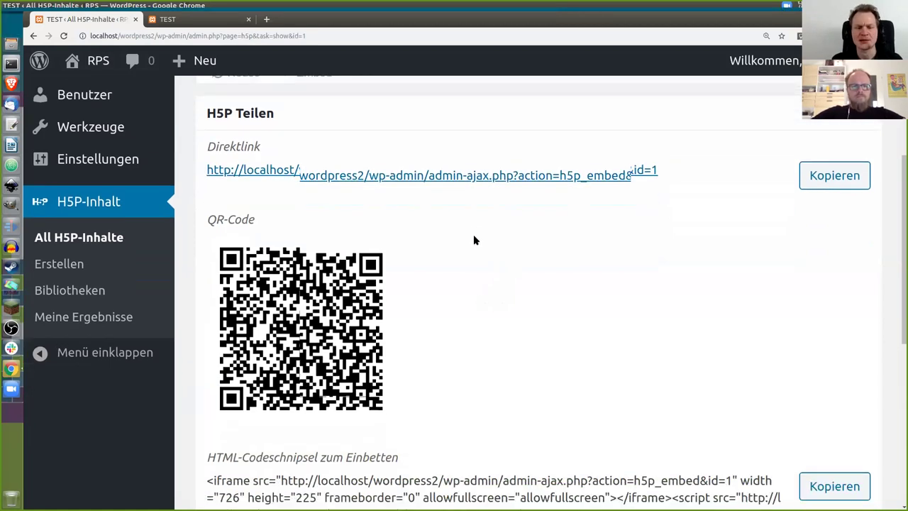
pyautogui.click(373, 297)
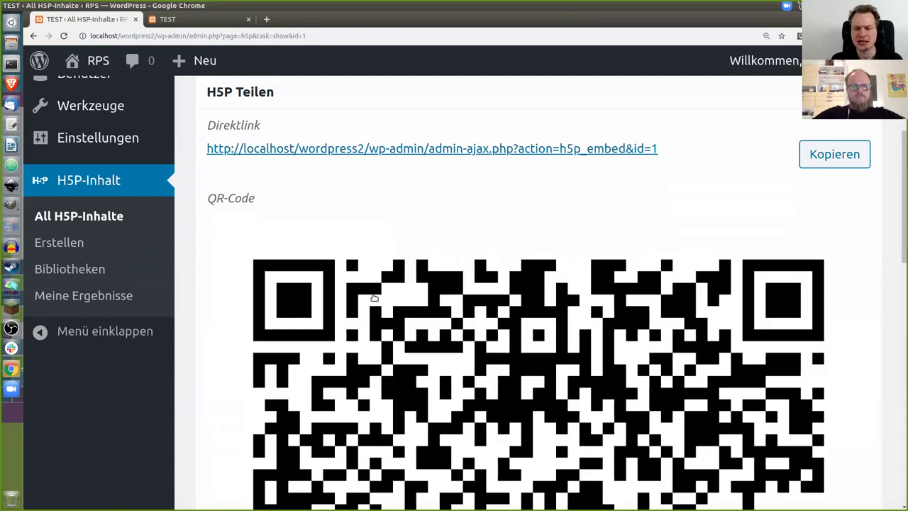
pyautogui.scroll(-3, 175, 280)
pyautogui.scroll(-1, 211, 268)
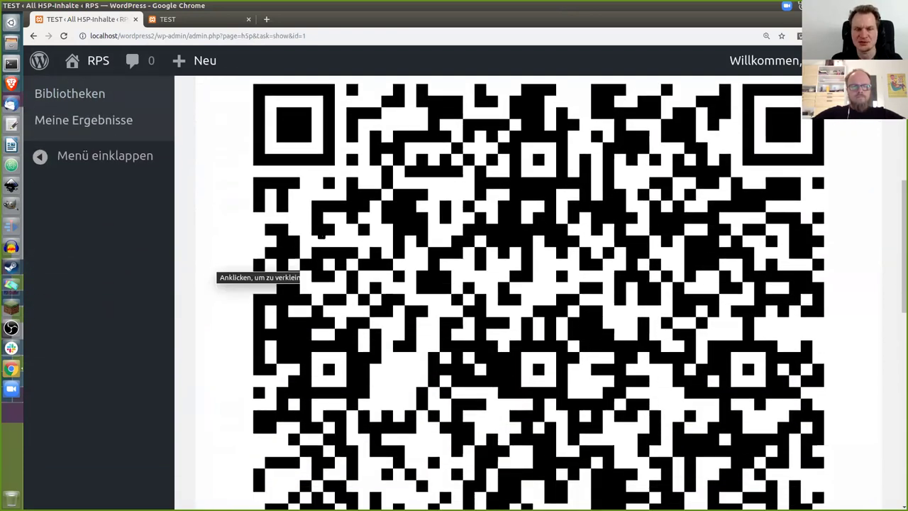
pyautogui.click(213, 264)
pyautogui.scroll(3, 451, 234)
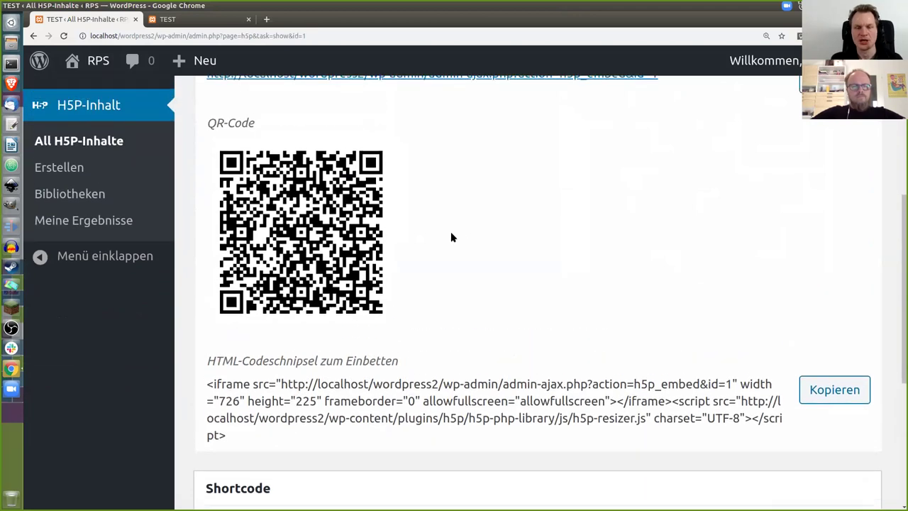
pyautogui.scroll(1, 451, 232)
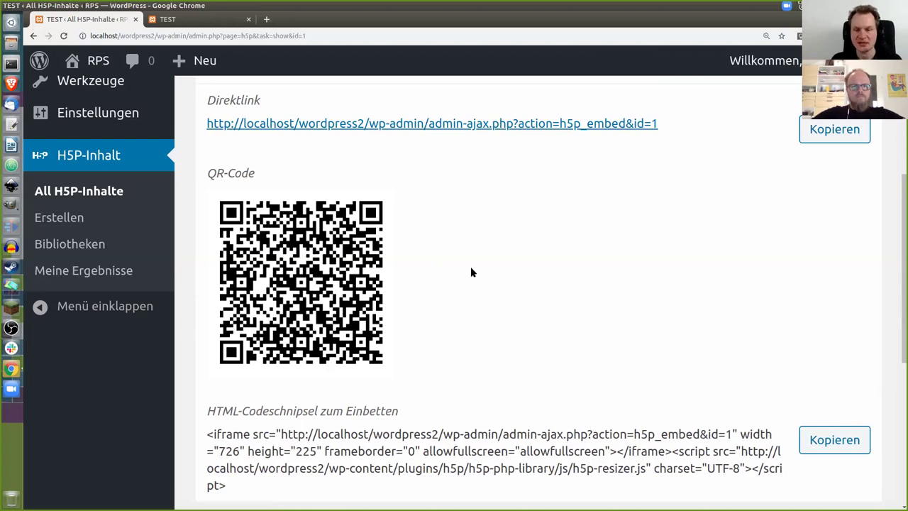
pyautogui.scroll(-1, 475, 273)
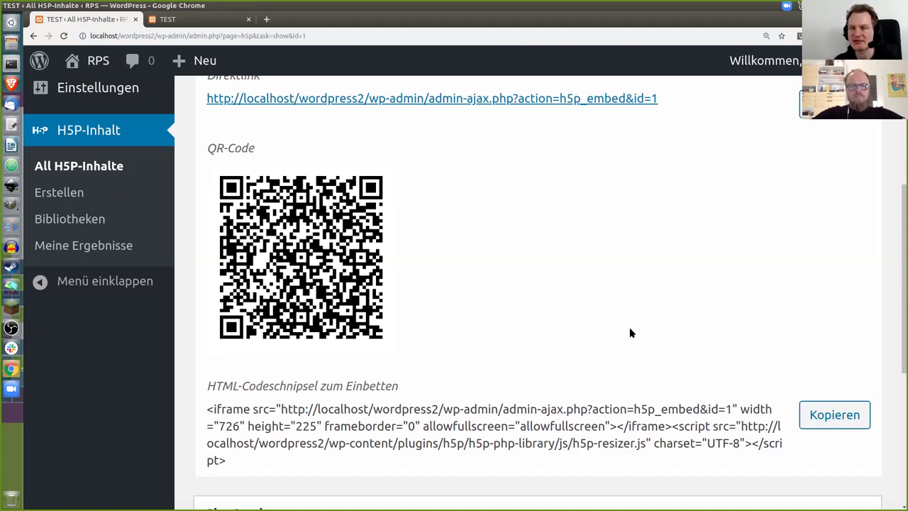
pyautogui.scroll(4, 628, 330)
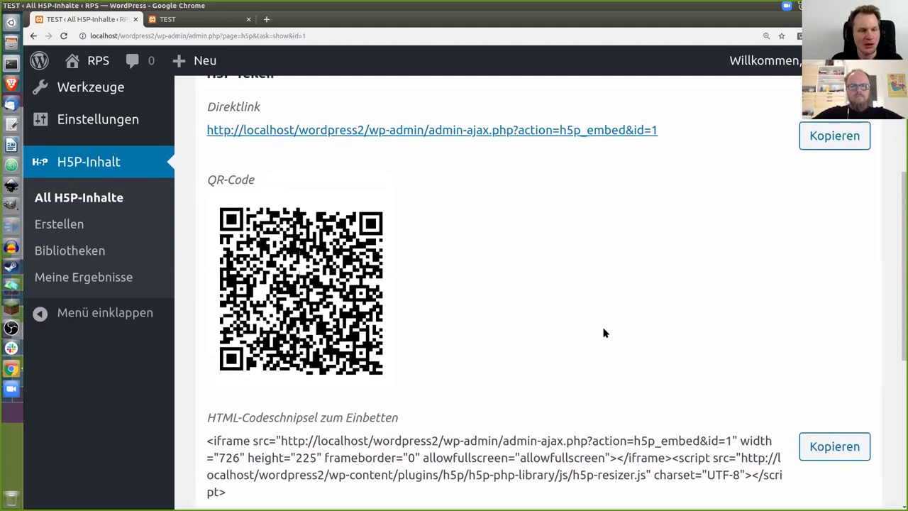
pyautogui.scroll(1, 605, 348)
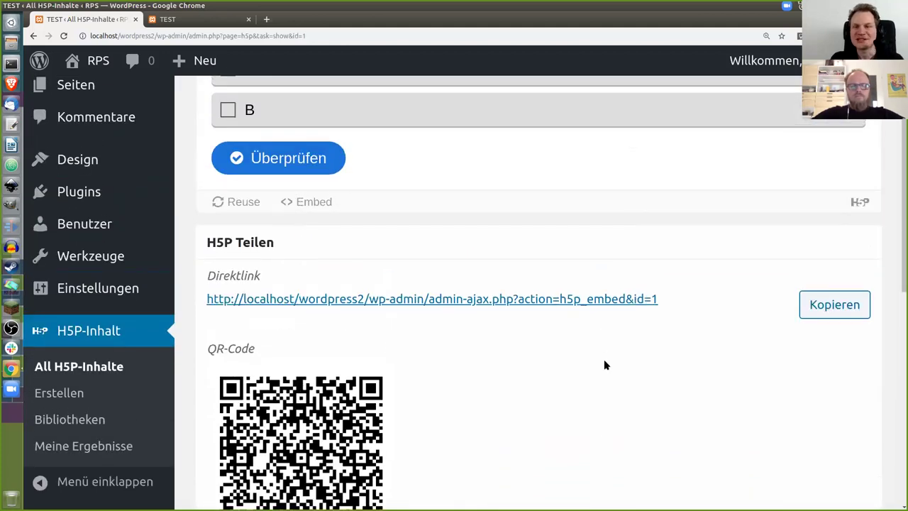